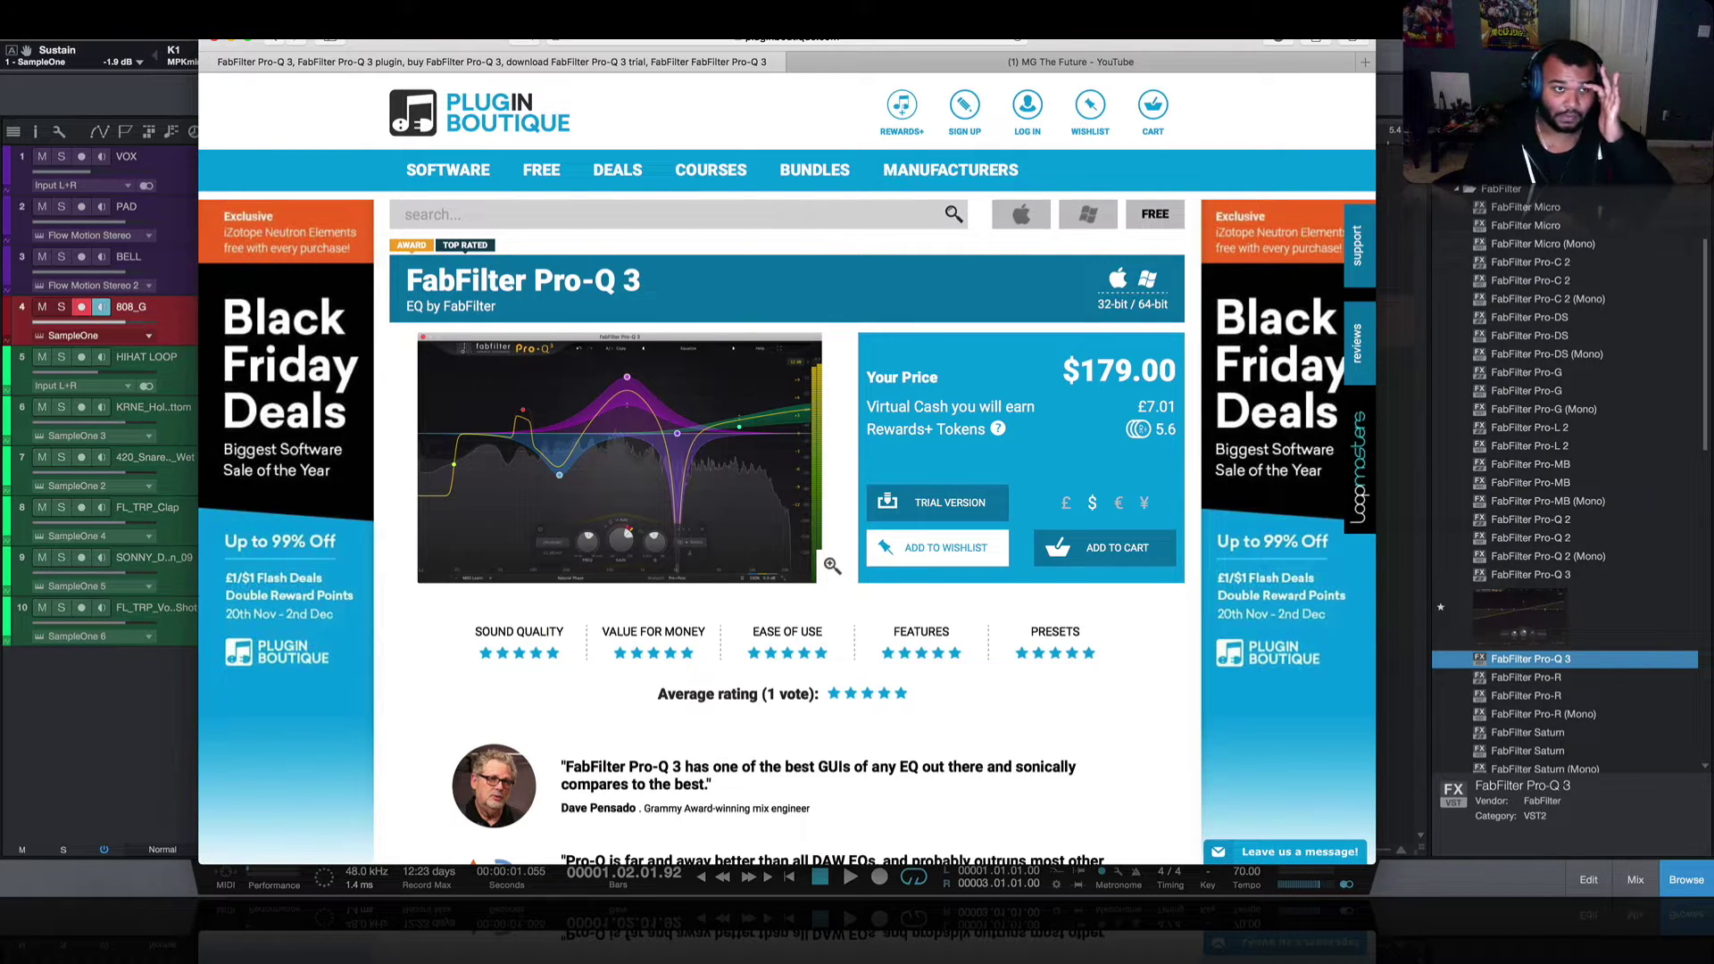
- Switch to Studio One, view the PAD track's Flow Motion instrument, and play the full loop from the start
{"action": "key", "text": "super+h"}
{"action": "left_click", "coordinate": [789, 878]}
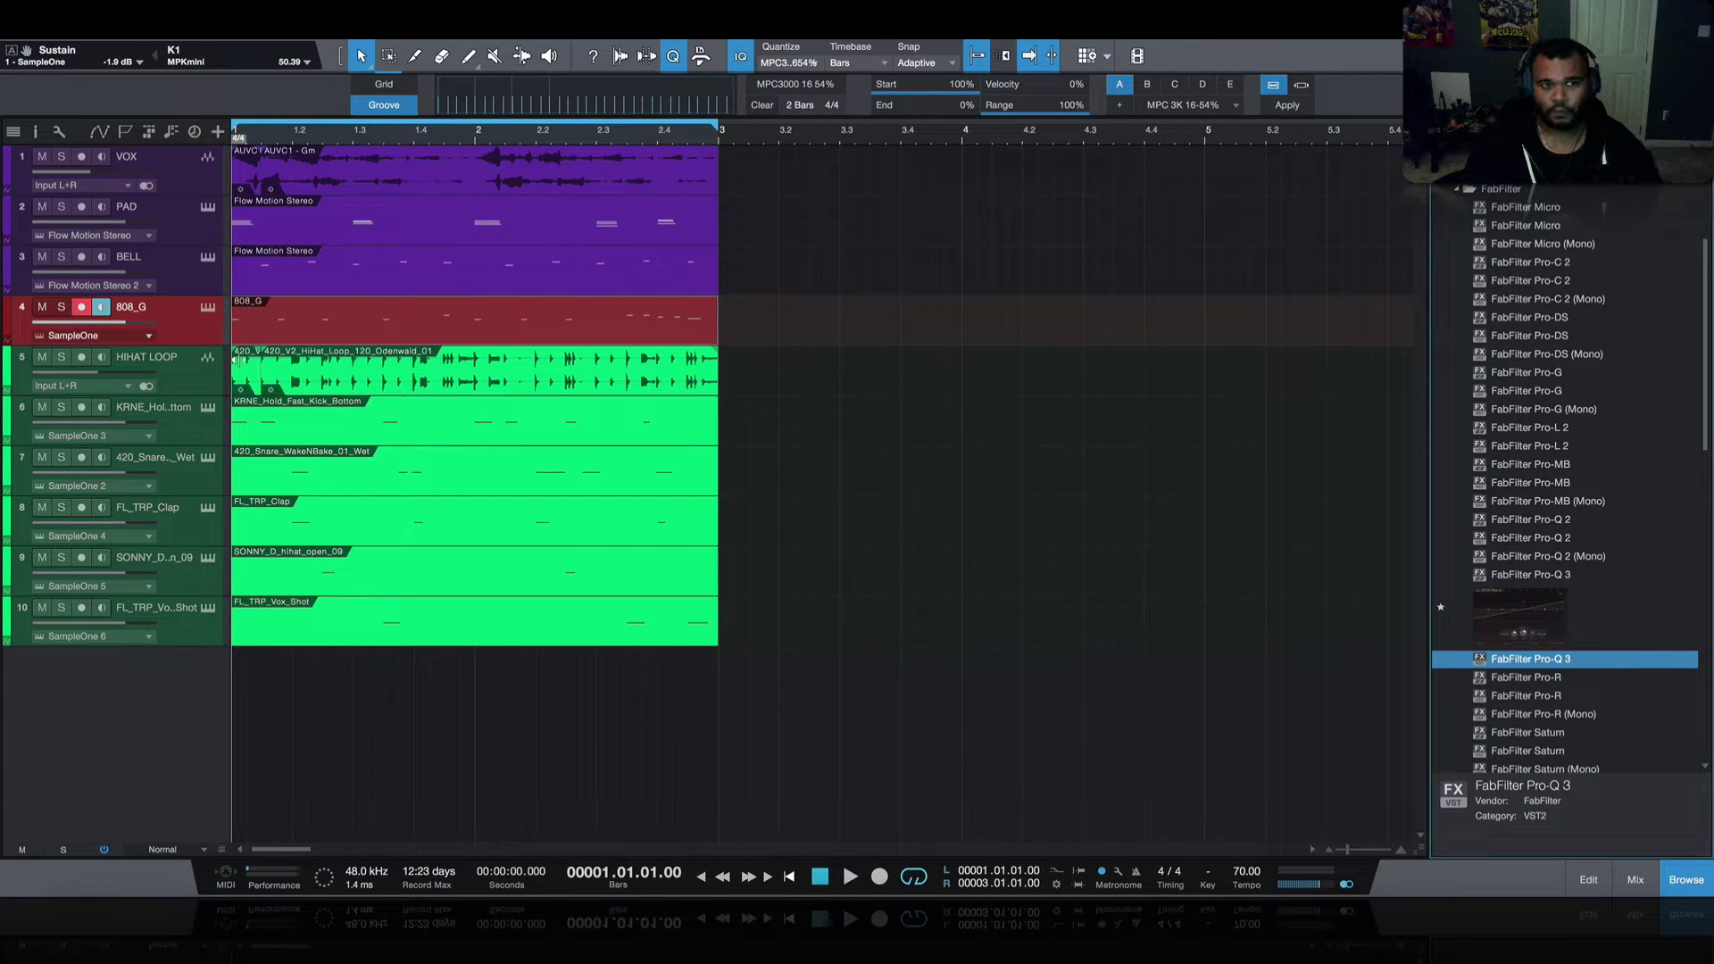
{"action": "left_click", "coordinate": [208, 208]}
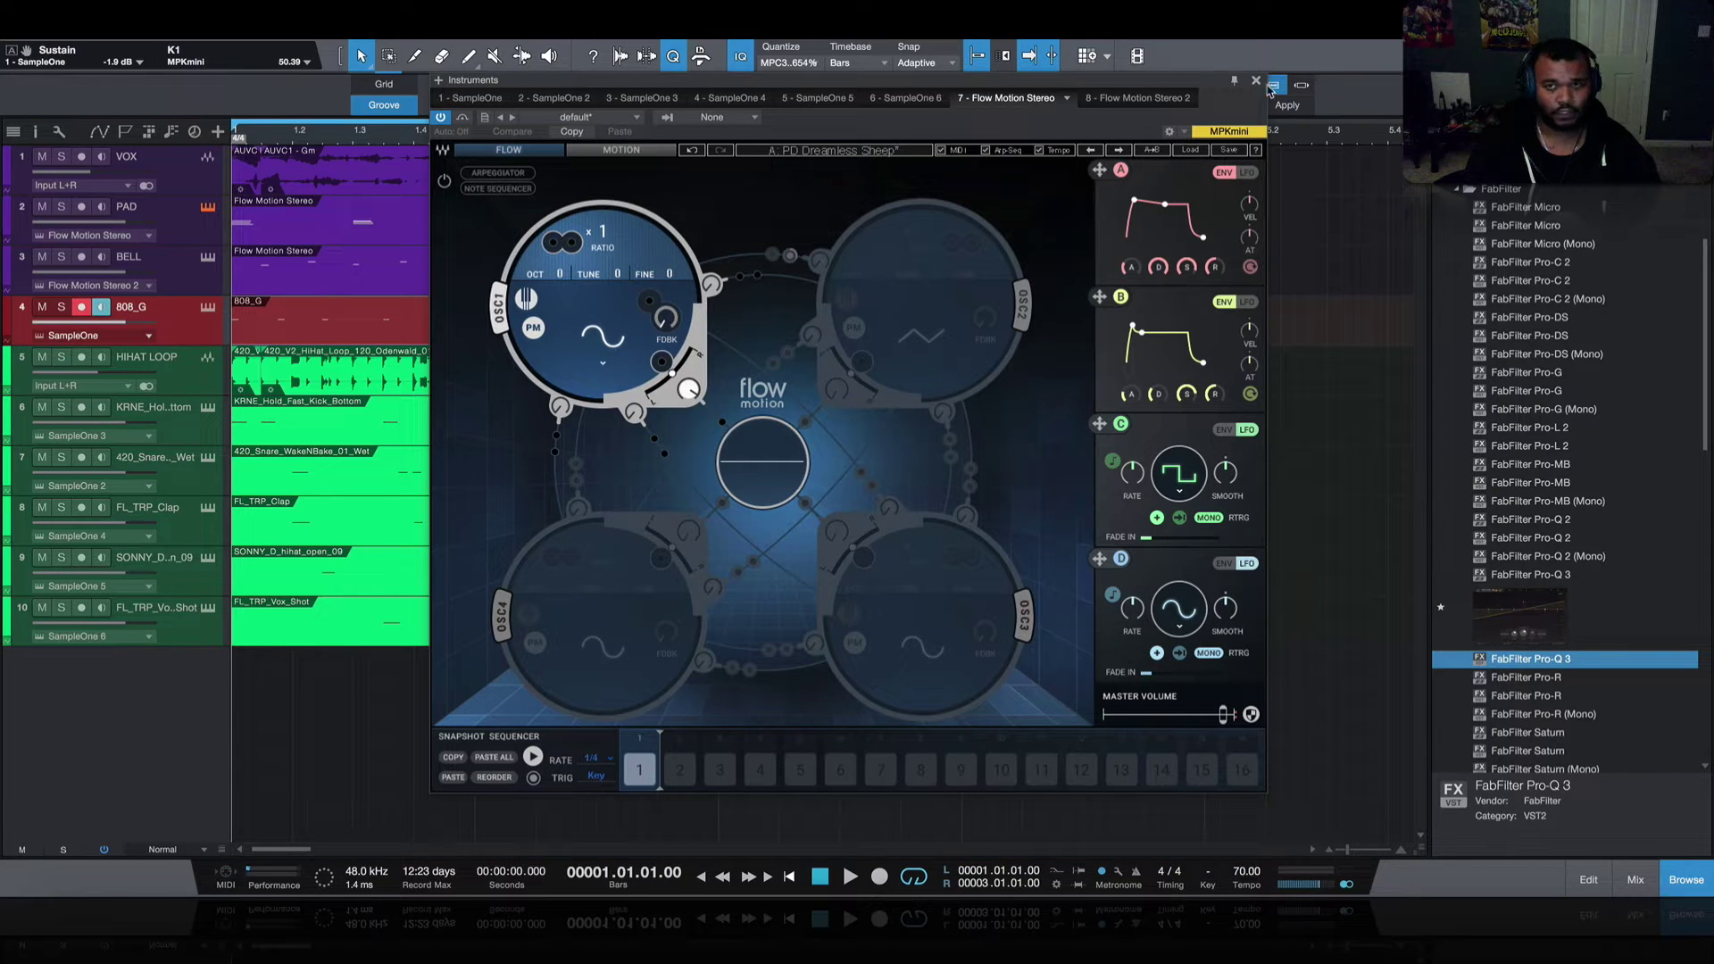
{"action": "left_click", "coordinate": [1257, 80]}
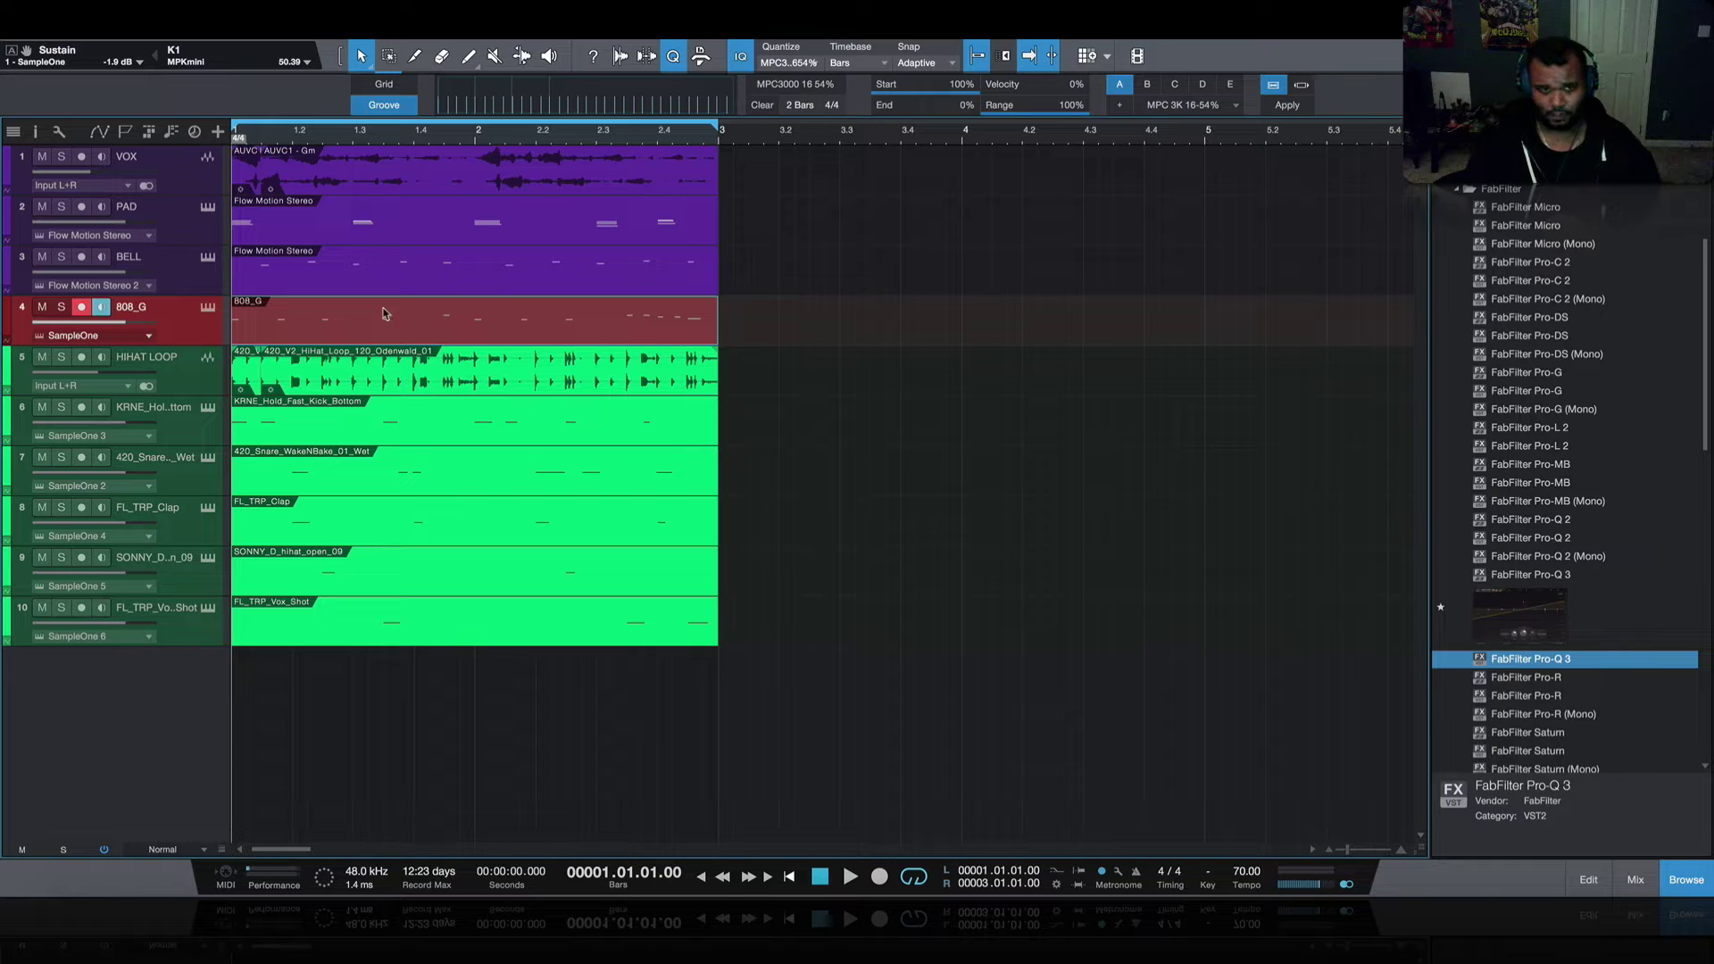
{"action": "key", "text": "space"}
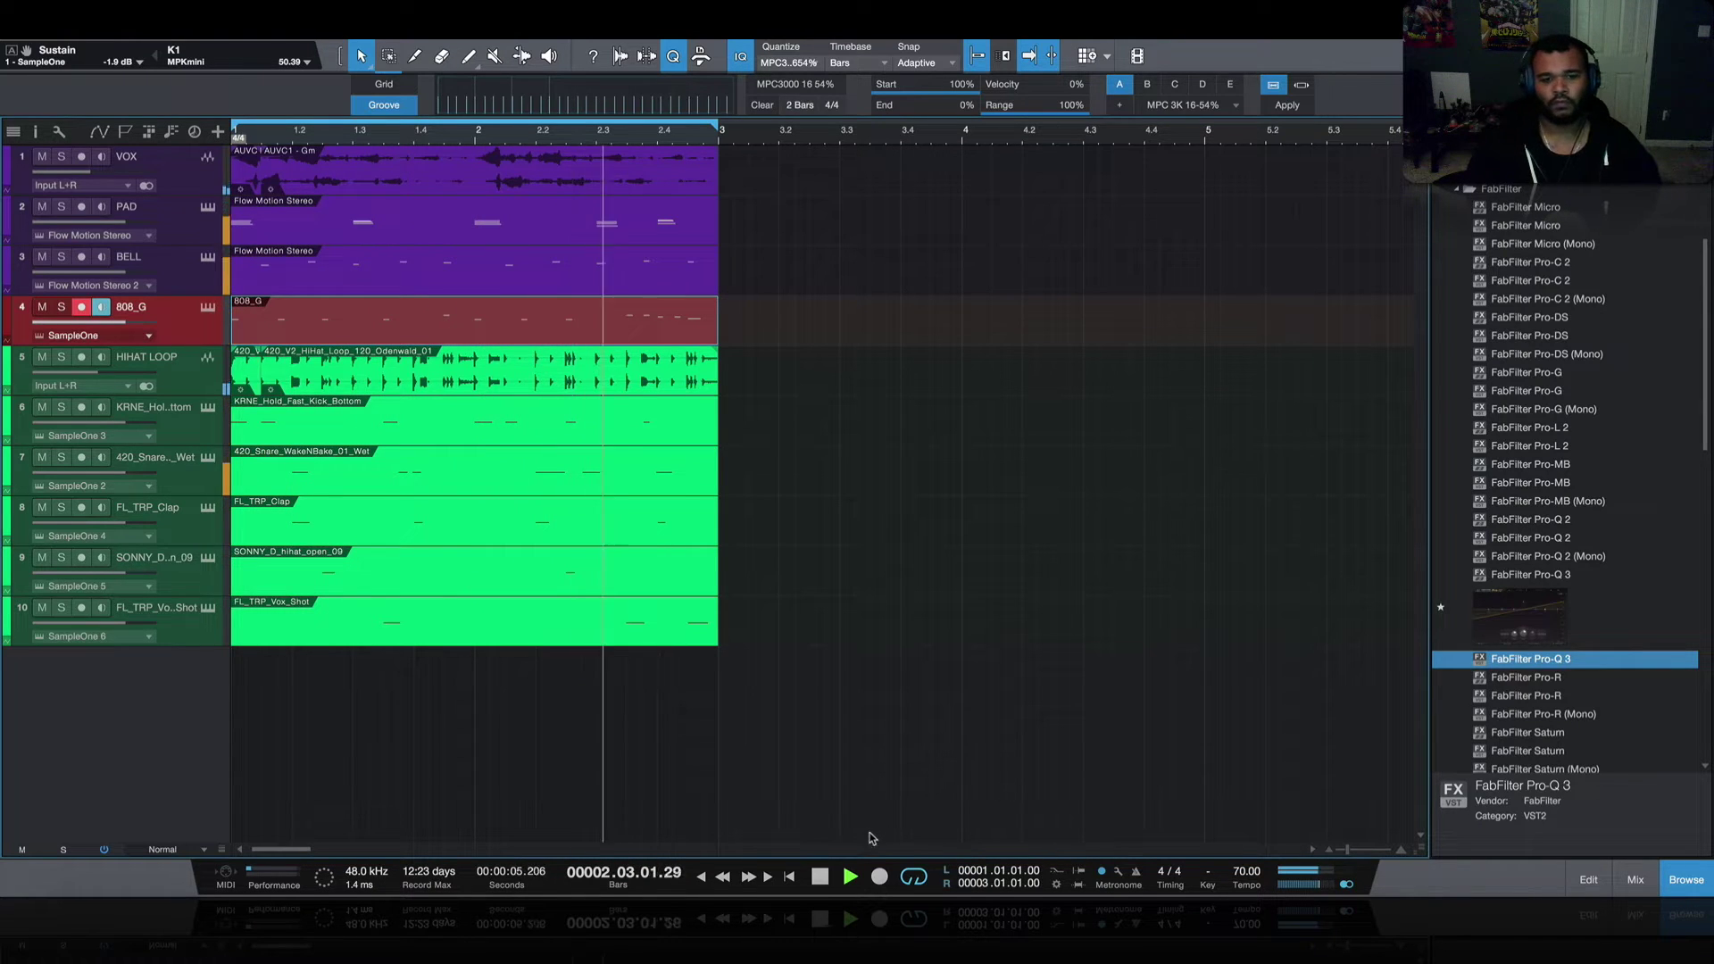
{"action": "key", "text": "space"}
- Show the mixer console and view the settings of the Relay plug-in on the VOX channel
{"action": "left_click", "coordinate": [1625, 879]}
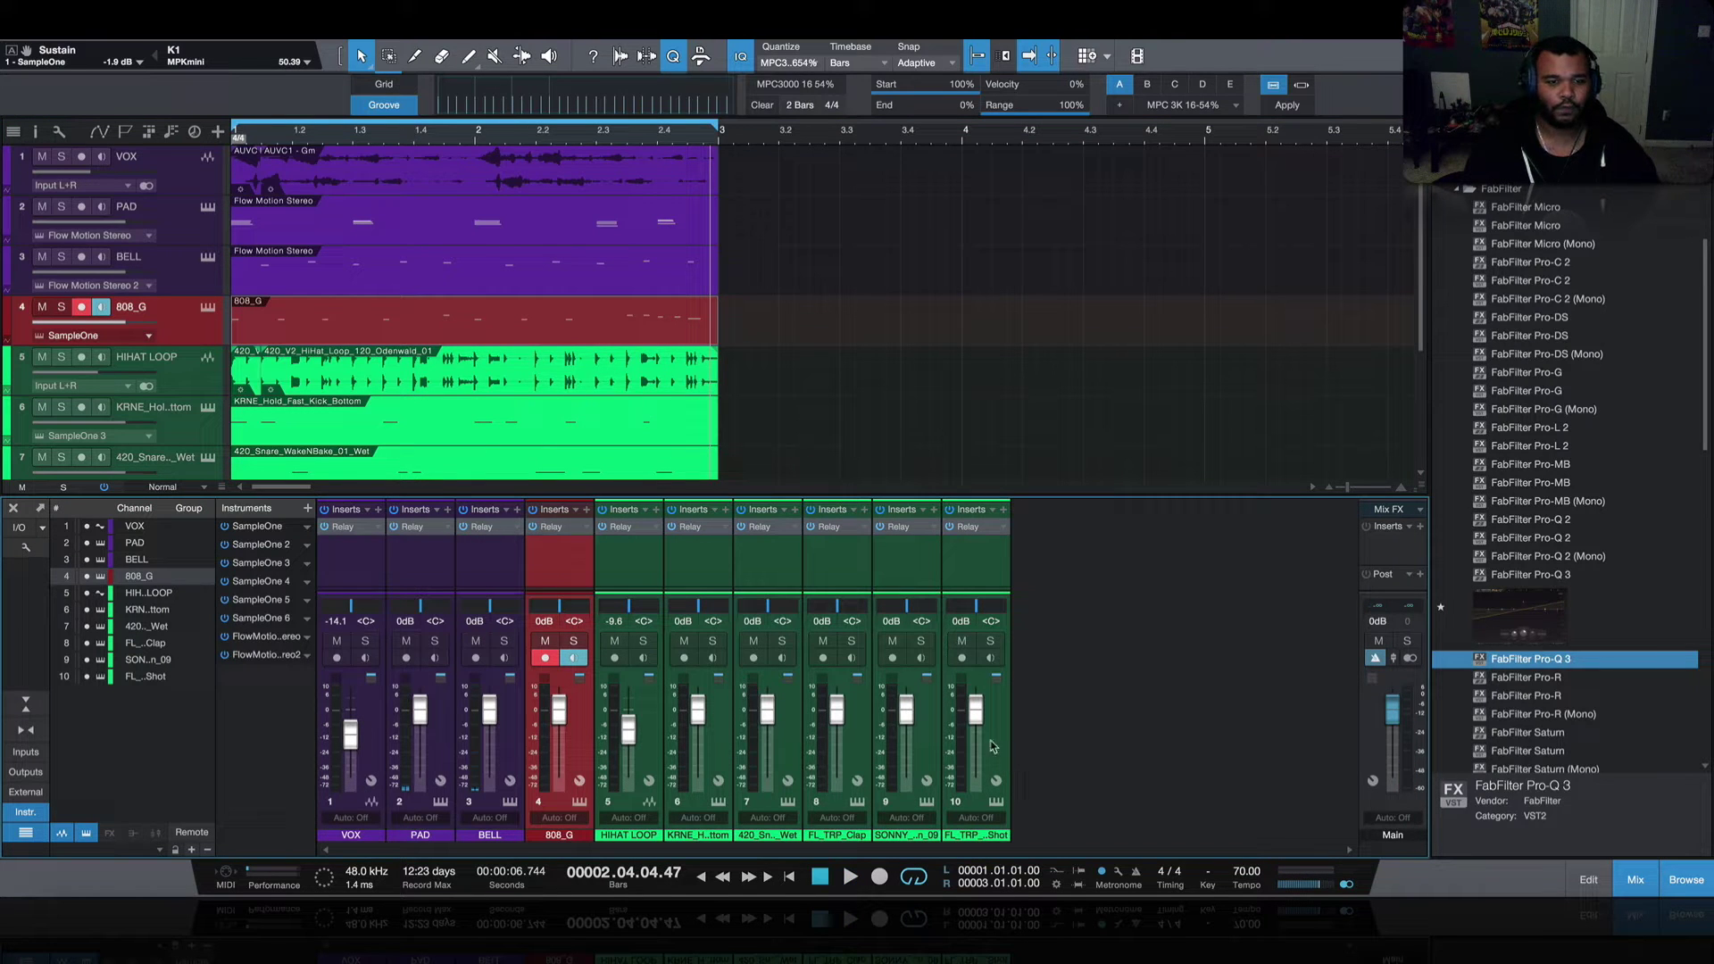
{"action": "left_click", "coordinate": [354, 528]}
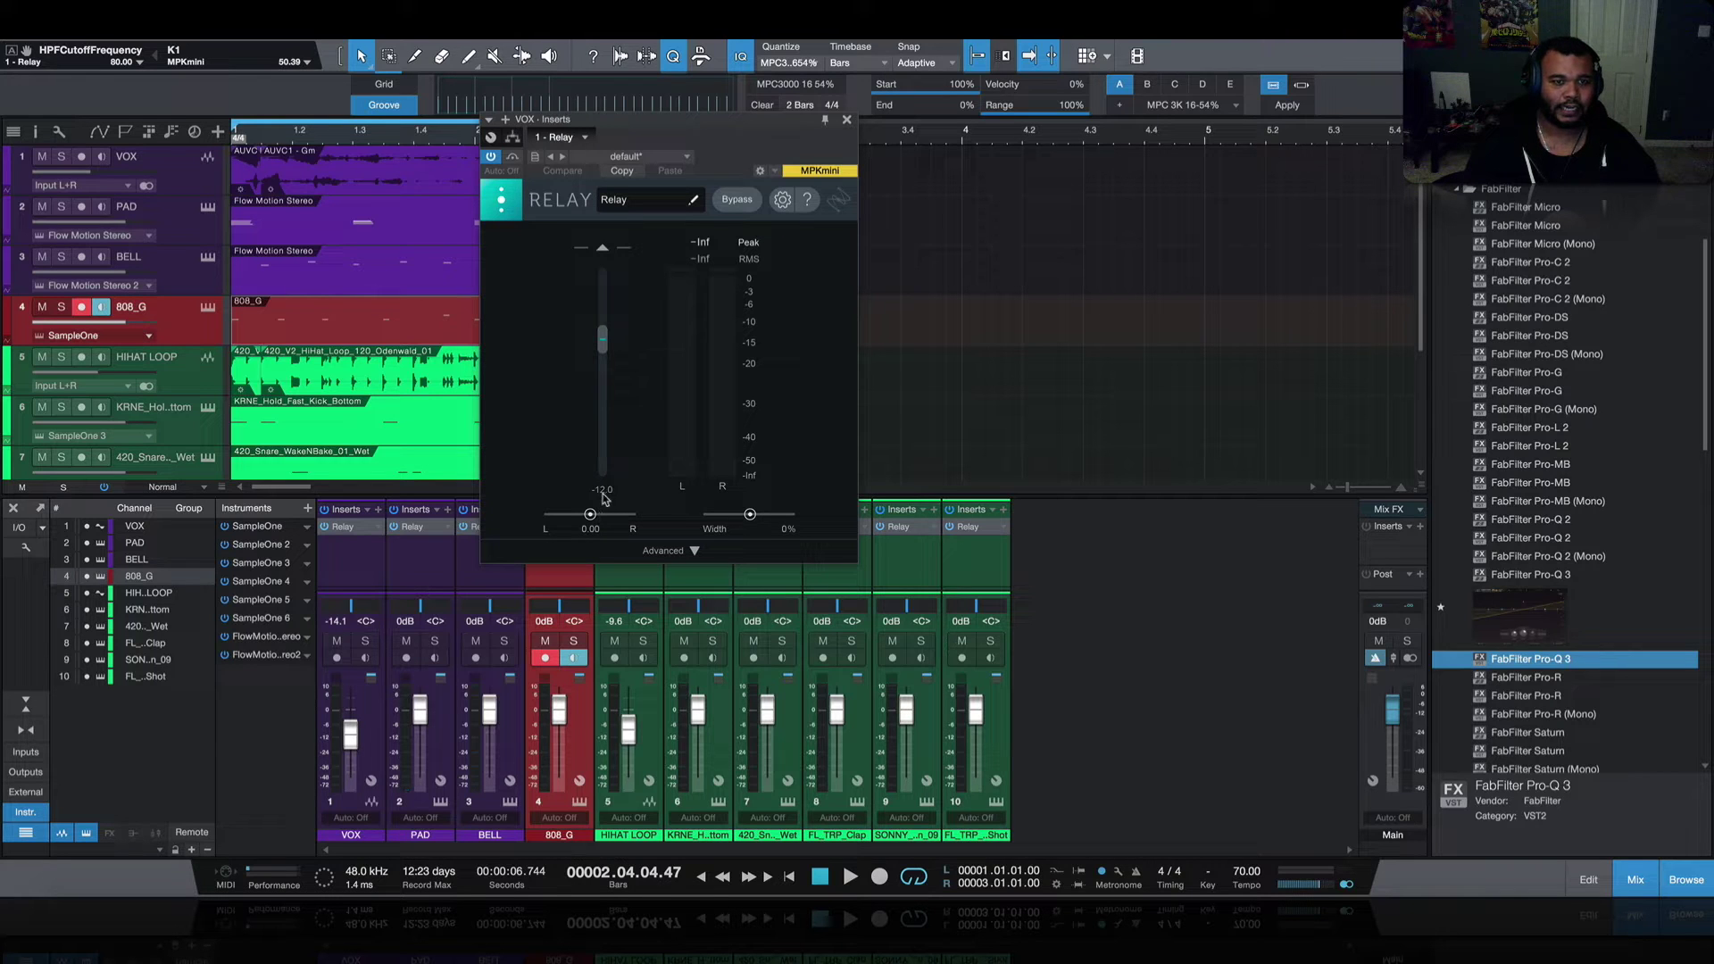
{"action": "left_click", "coordinate": [846, 122]}
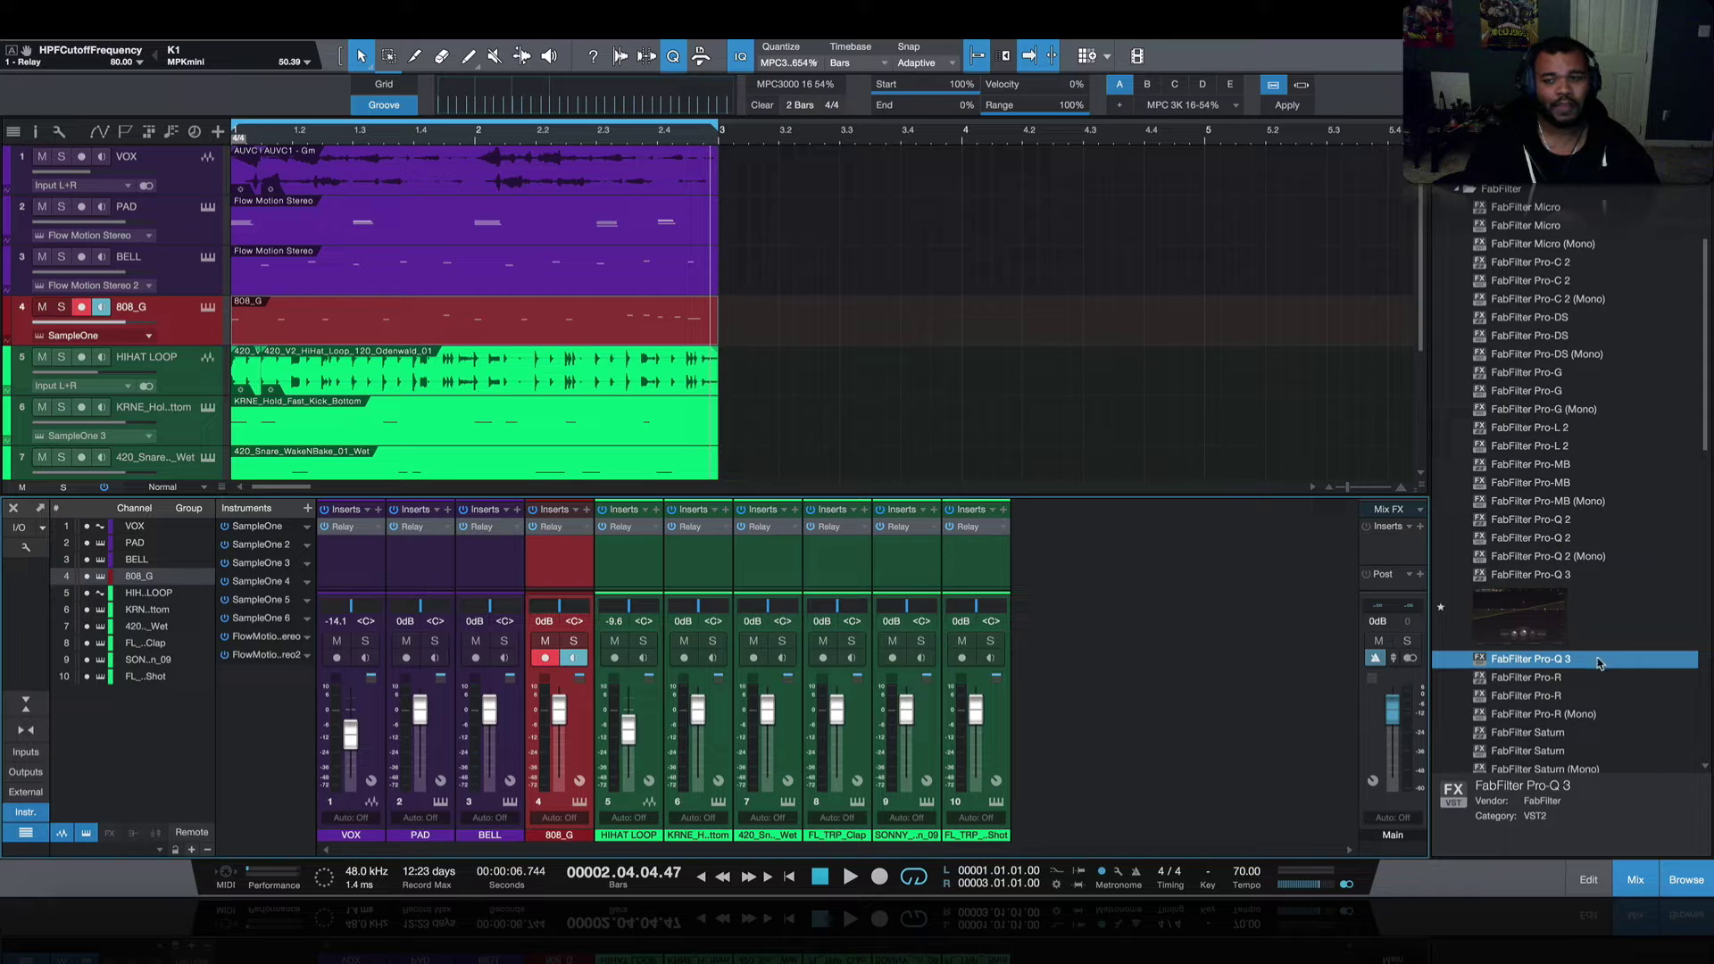
- Locate FabFilter Pro-Q 3 and Wavesfactory Trackspacer 2.5 in the effects list
{"action": "left_click", "coordinate": [1550, 605]}
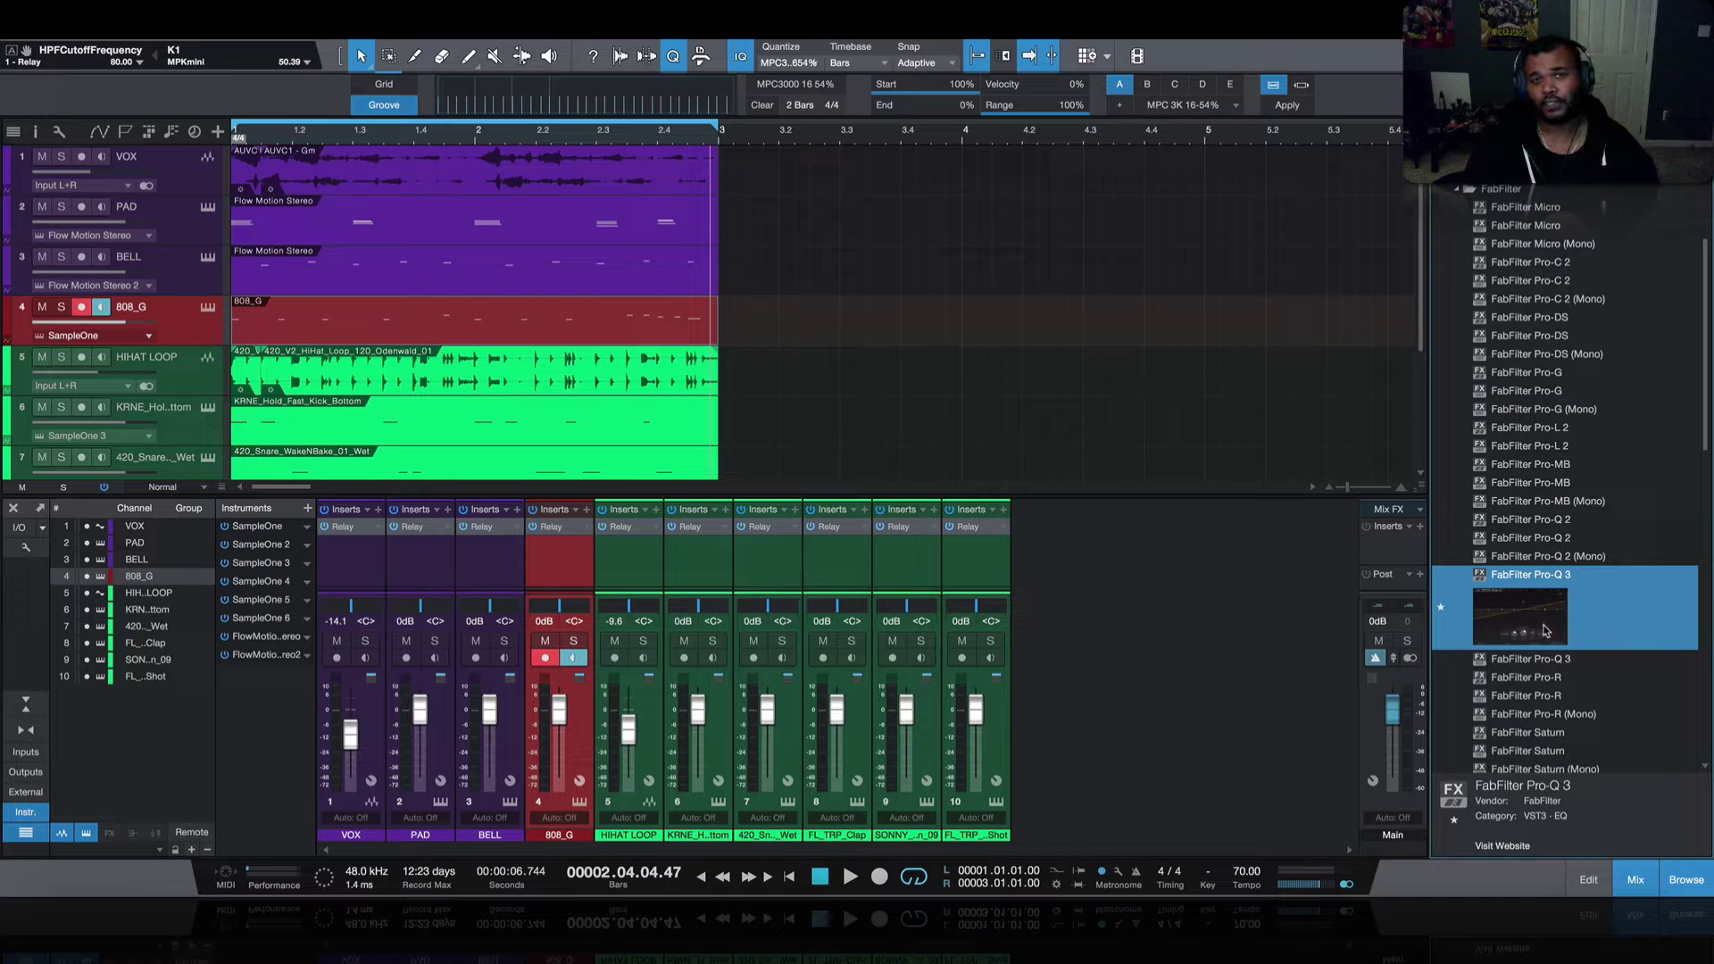
{"action": "scroll", "coordinate": [1545, 627], "scroll_direction": "down", "scroll_amount": 15}
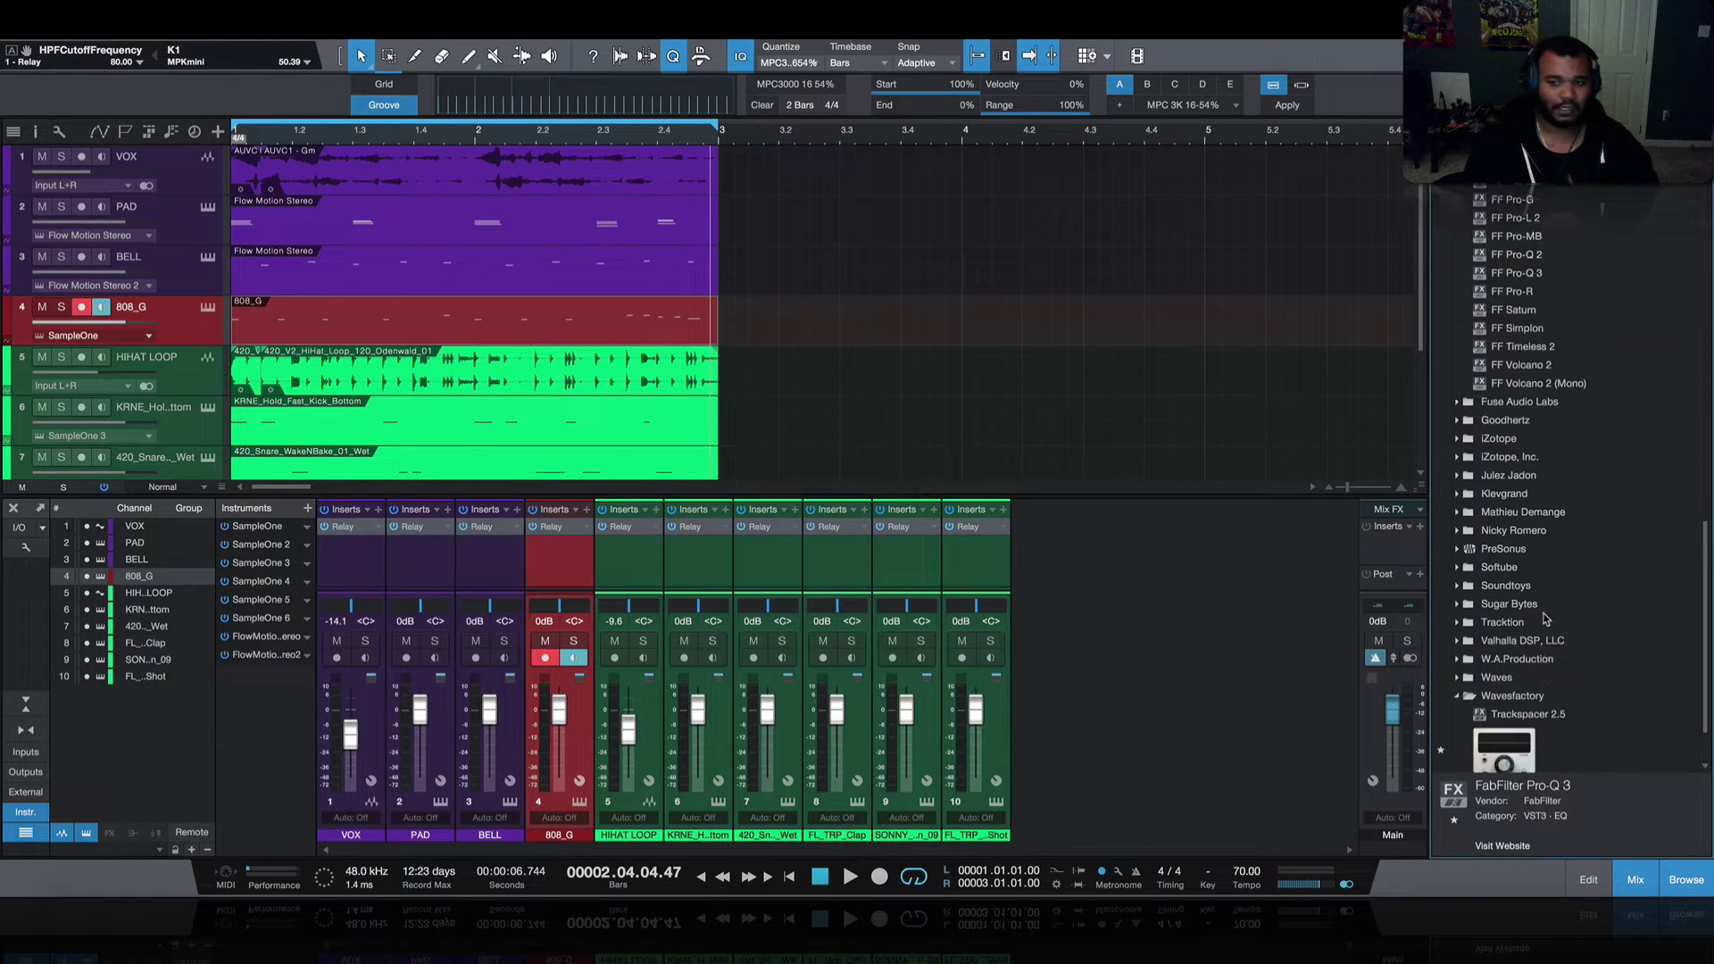
{"action": "left_click", "coordinate": [1523, 684]}
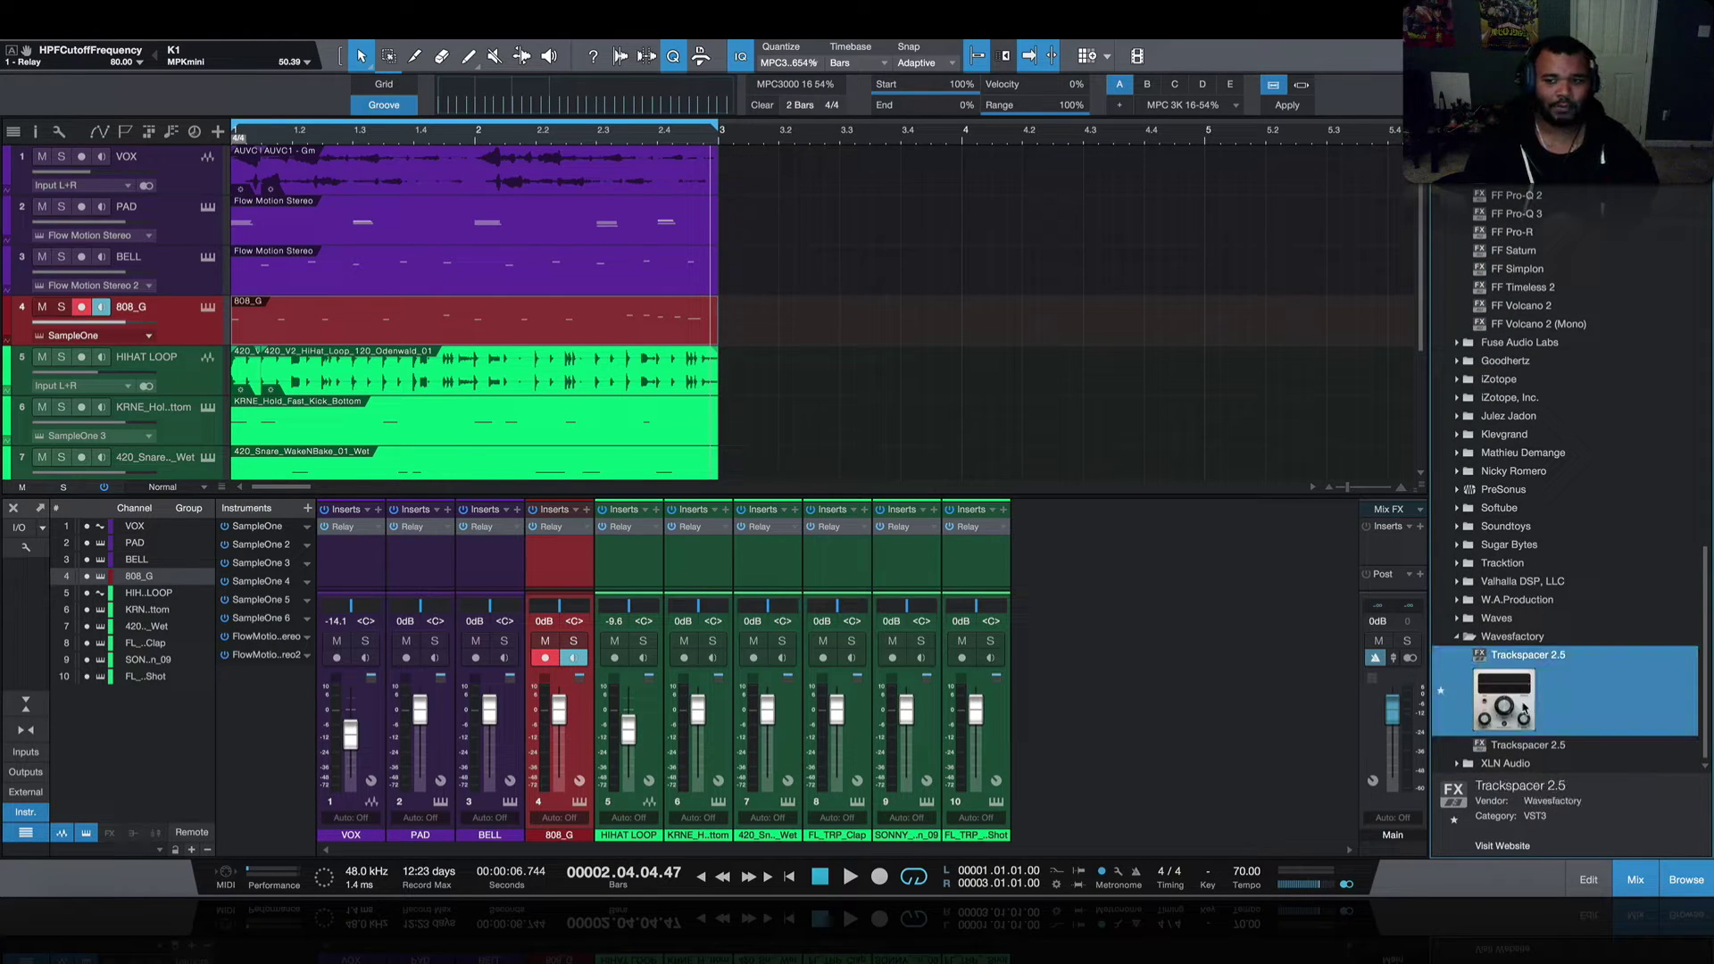
{"action": "scroll", "coordinate": [1543, 536], "scroll_direction": "up", "scroll_amount": 15}
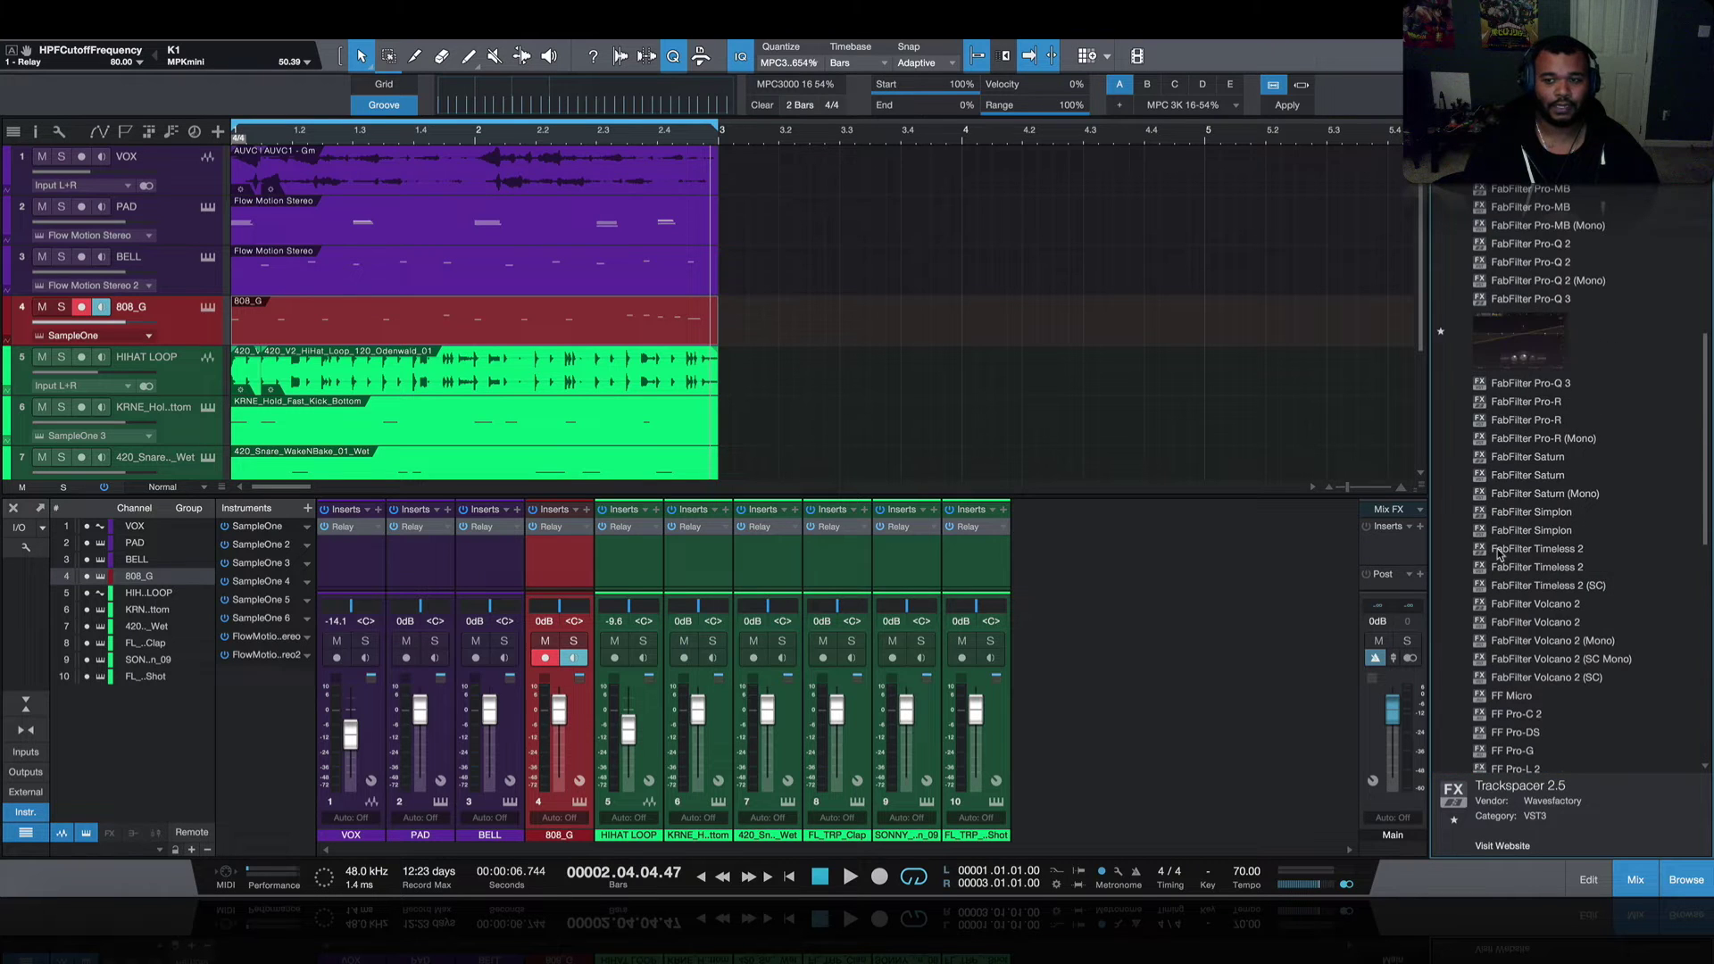
- Insert the VST3 version of FabFilter Pro-Q 3 on the VOX and PAD channels
{"action": "left_click", "coordinate": [1537, 366]}
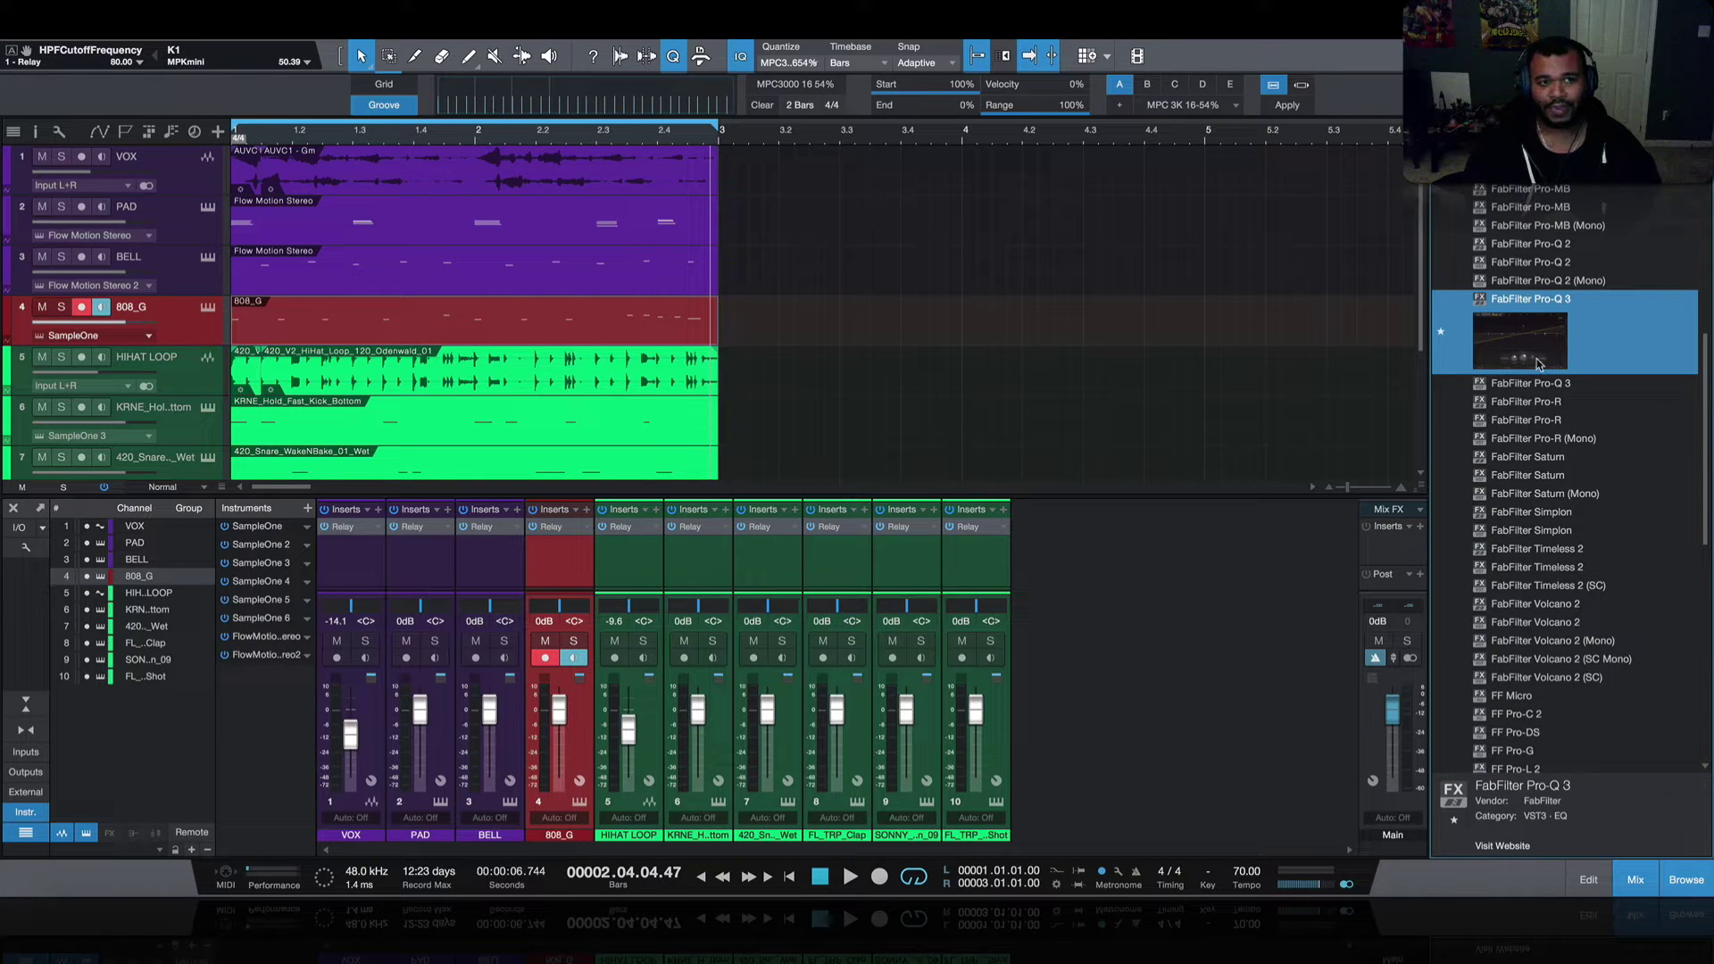
{"action": "left_click_drag", "start_coordinate": [1539, 357], "coordinate": [351, 571]}
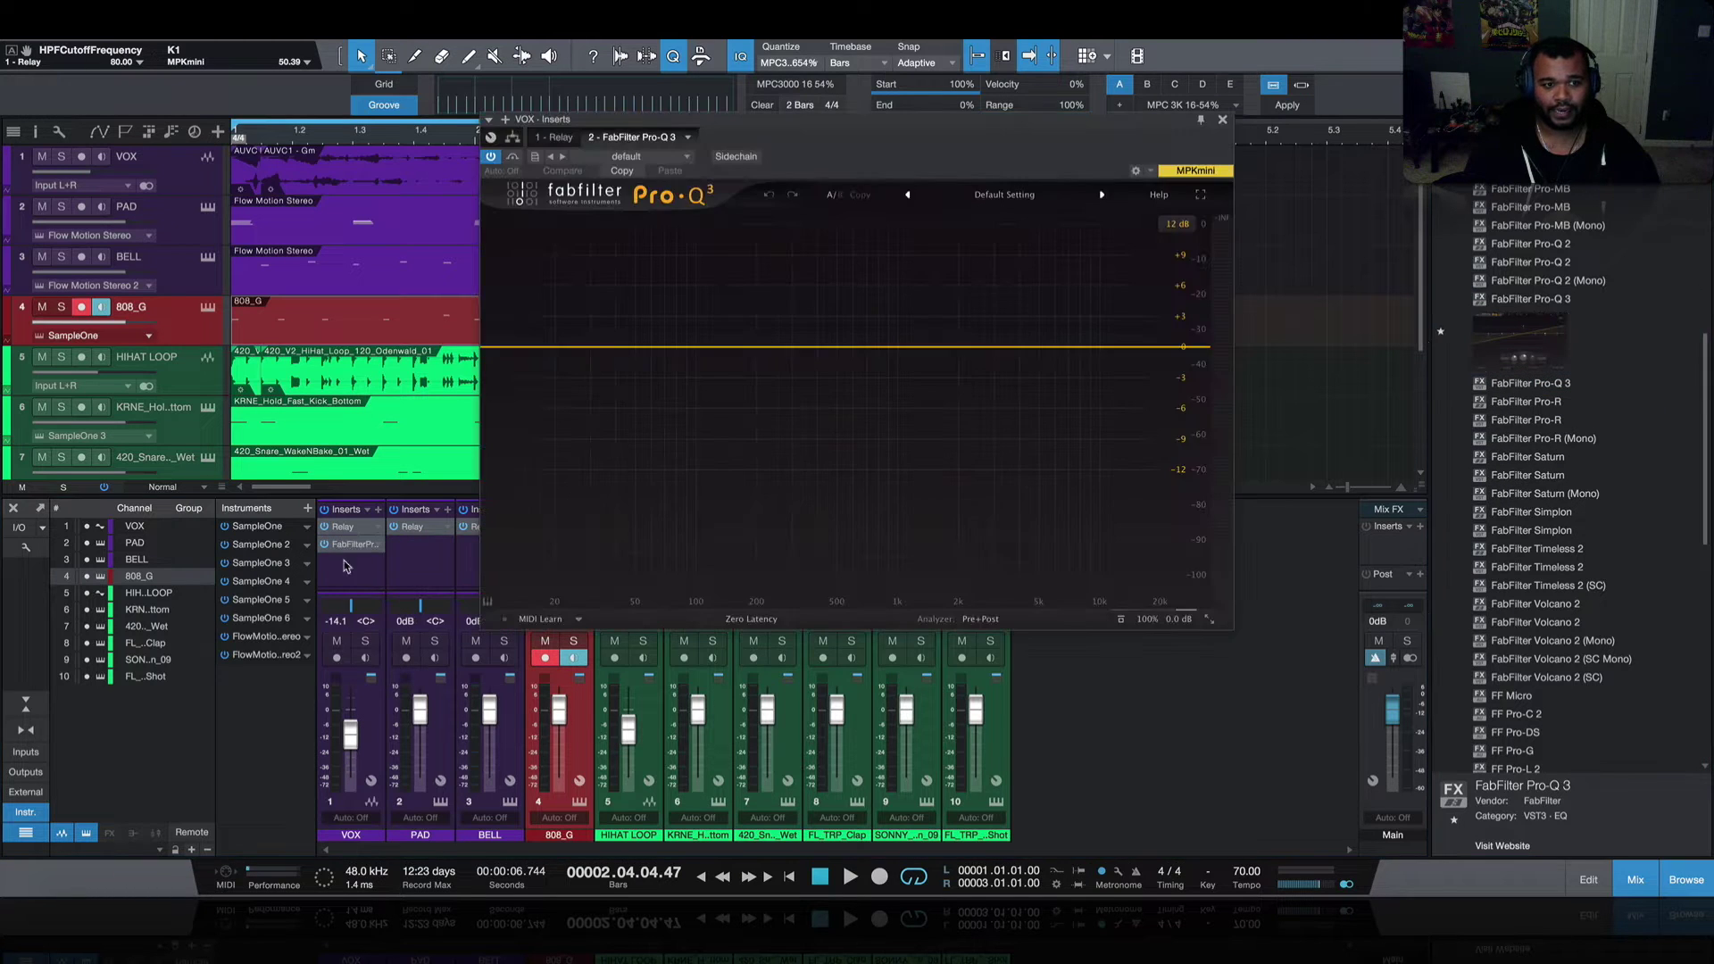
{"action": "left_click", "coordinate": [1227, 126]}
{"action": "left_click_drag", "start_coordinate": [1536, 334], "coordinate": [420, 545]}
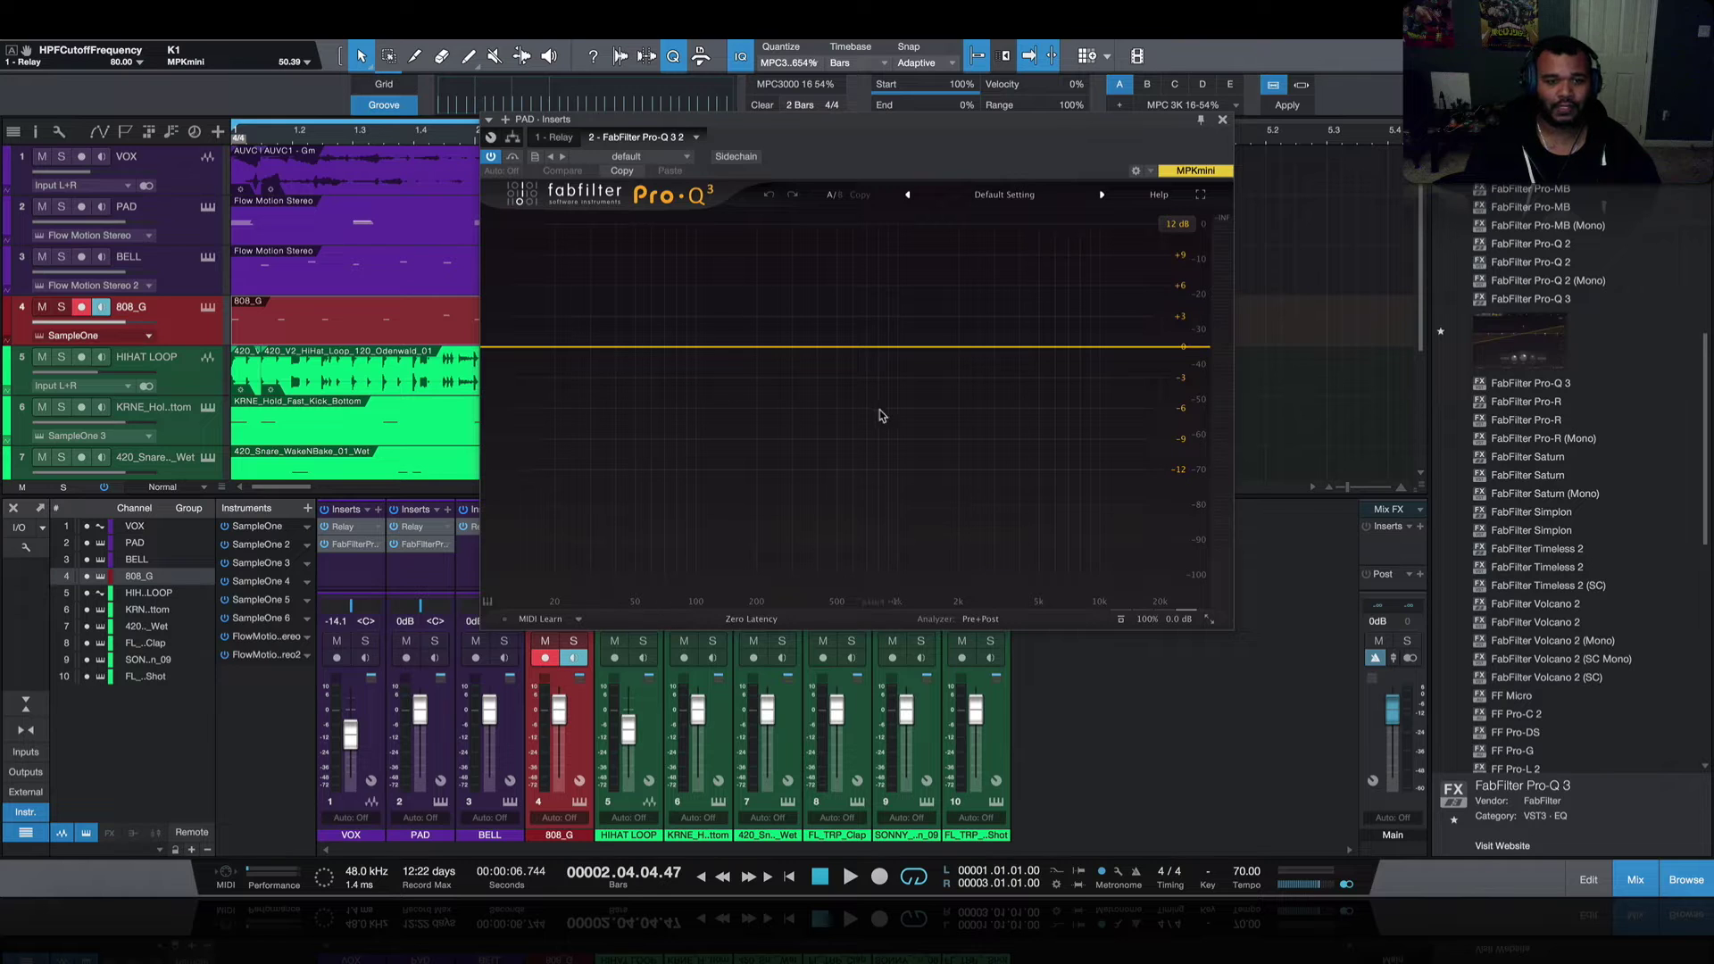
- Select VOX as the external spectrum in the PAD equalizer's analyzer and compare the spectra during playback
{"action": "left_click", "coordinate": [962, 620]}
{"action": "left_click", "coordinate": [918, 552]}
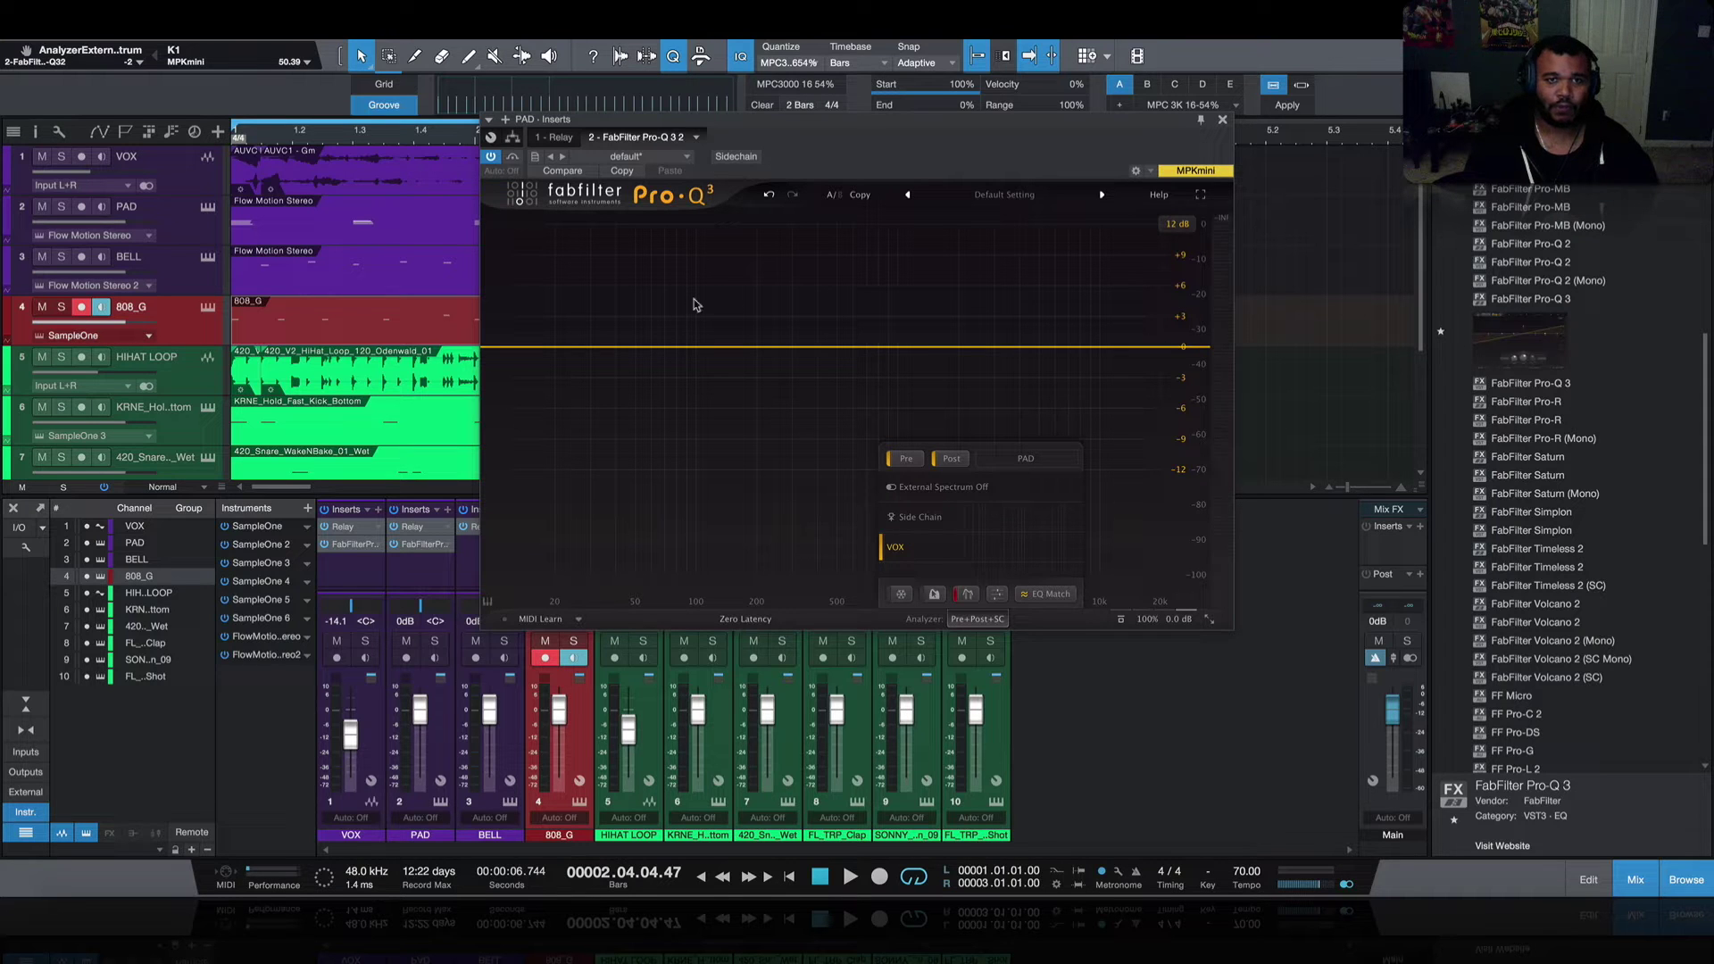
{"action": "key", "text": "space"}
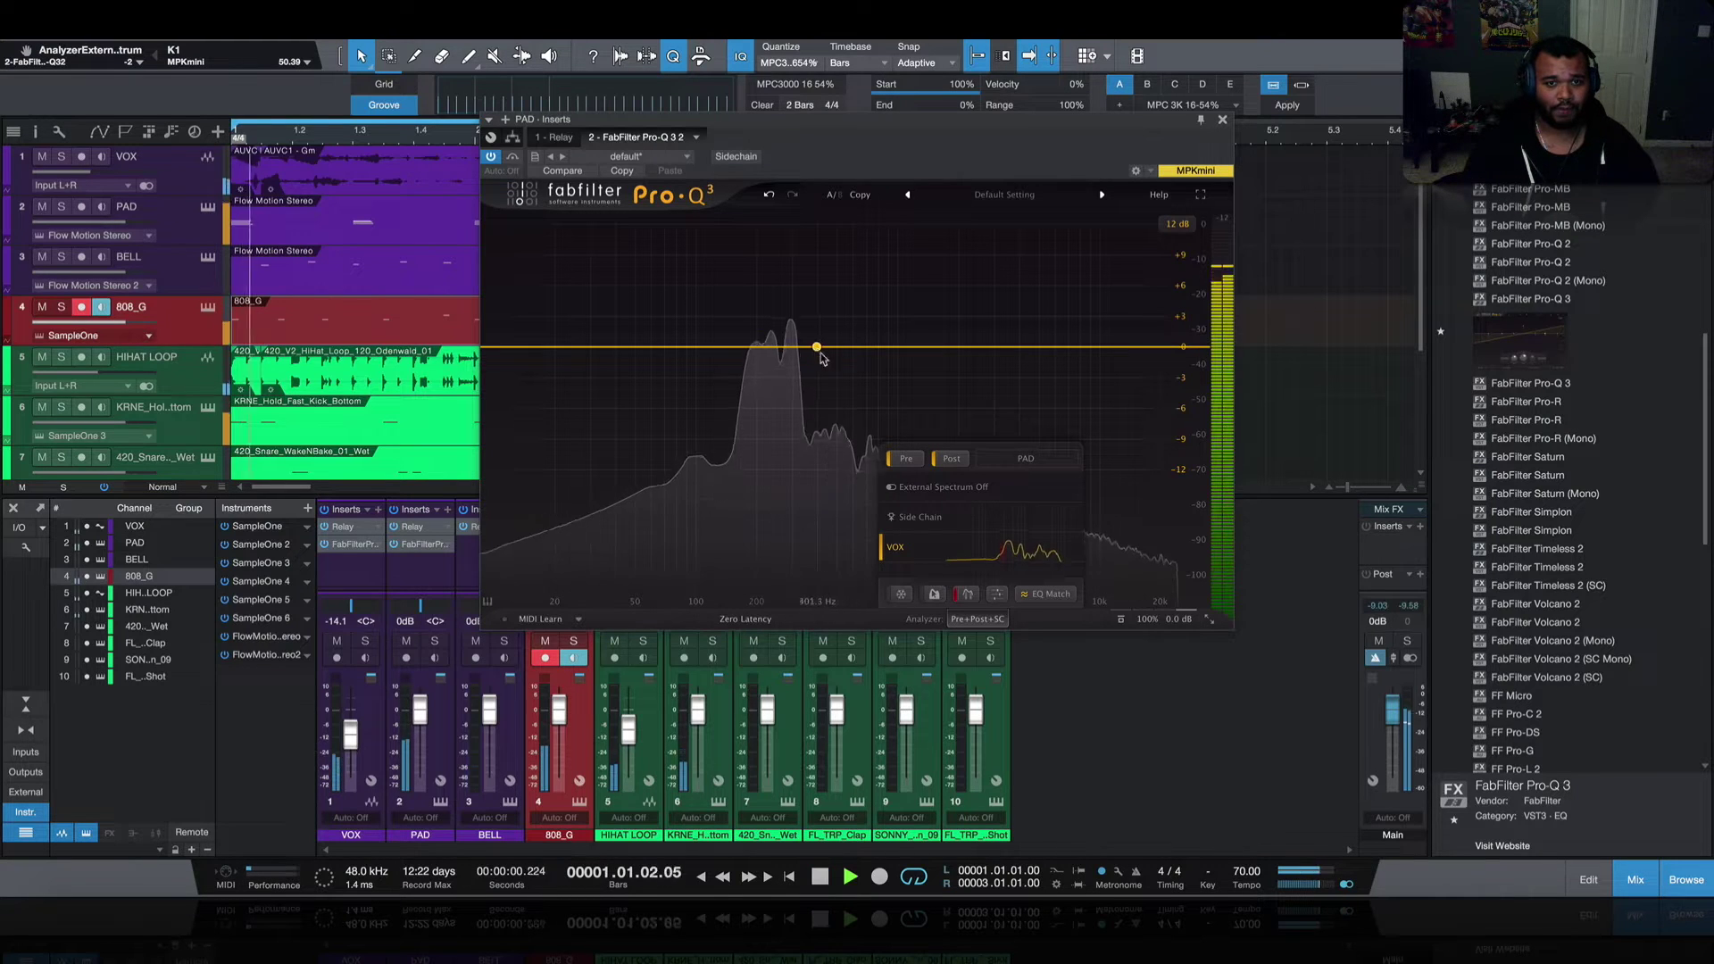
{"action": "key", "text": "space"}
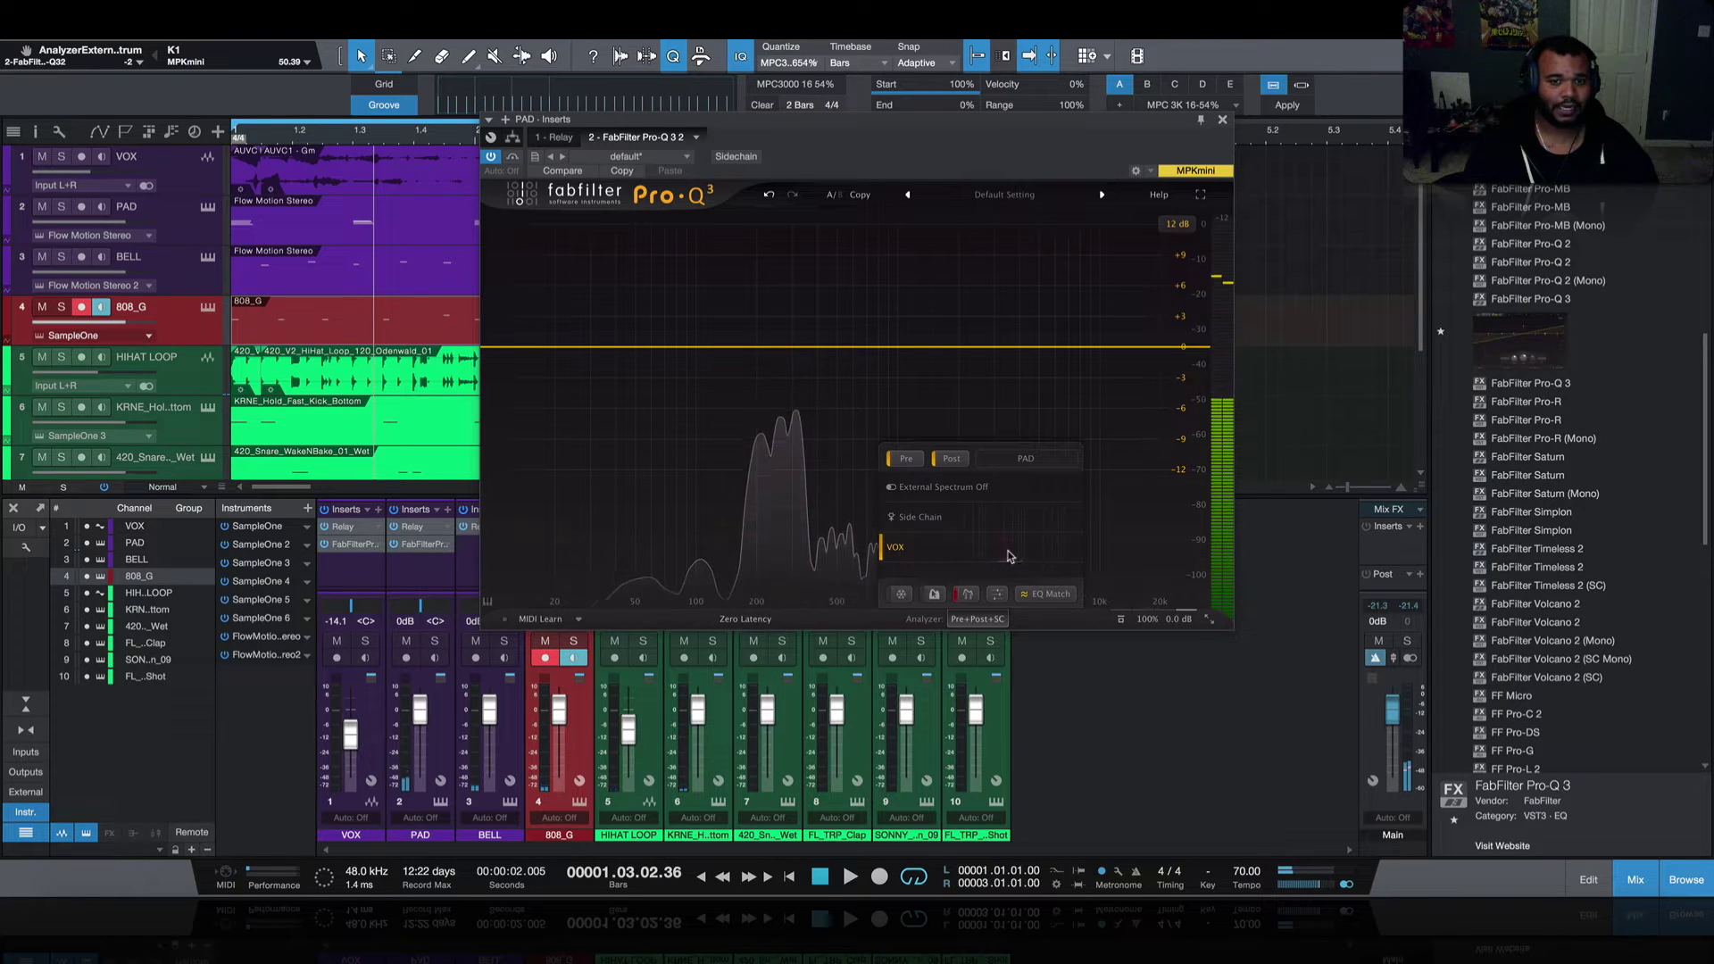
{"action": "mouse_move", "coordinate": [1006, 560]}
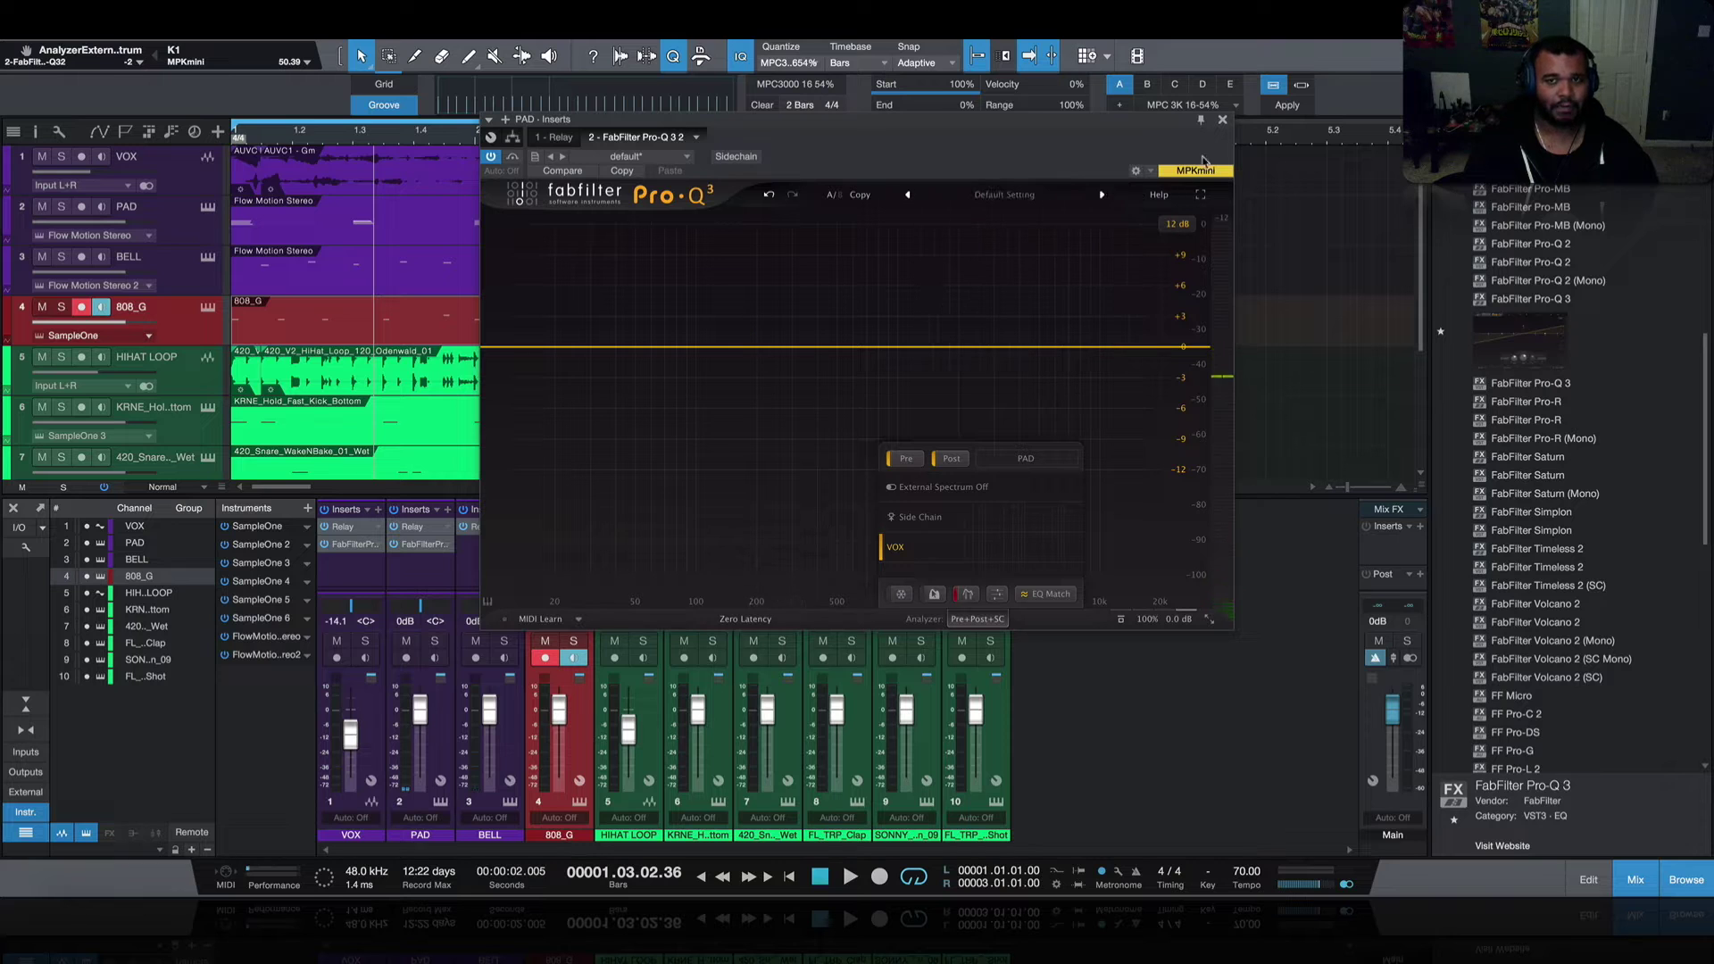
- Remove FabFilter Pro-Q 3 from the PAD and VOX channels
{"action": "left_click", "coordinate": [1222, 118]}
{"action": "right_click", "coordinate": [420, 544]}
{"action": "left_click", "coordinate": [487, 719]}
{"action": "right_click", "coordinate": [379, 547]}
{"action": "left_click", "coordinate": [420, 694]}
- Mark the VST2 version of FabFilter Pro-Q 3 as a favorite effect
{"action": "left_click", "coordinate": [1569, 321]}
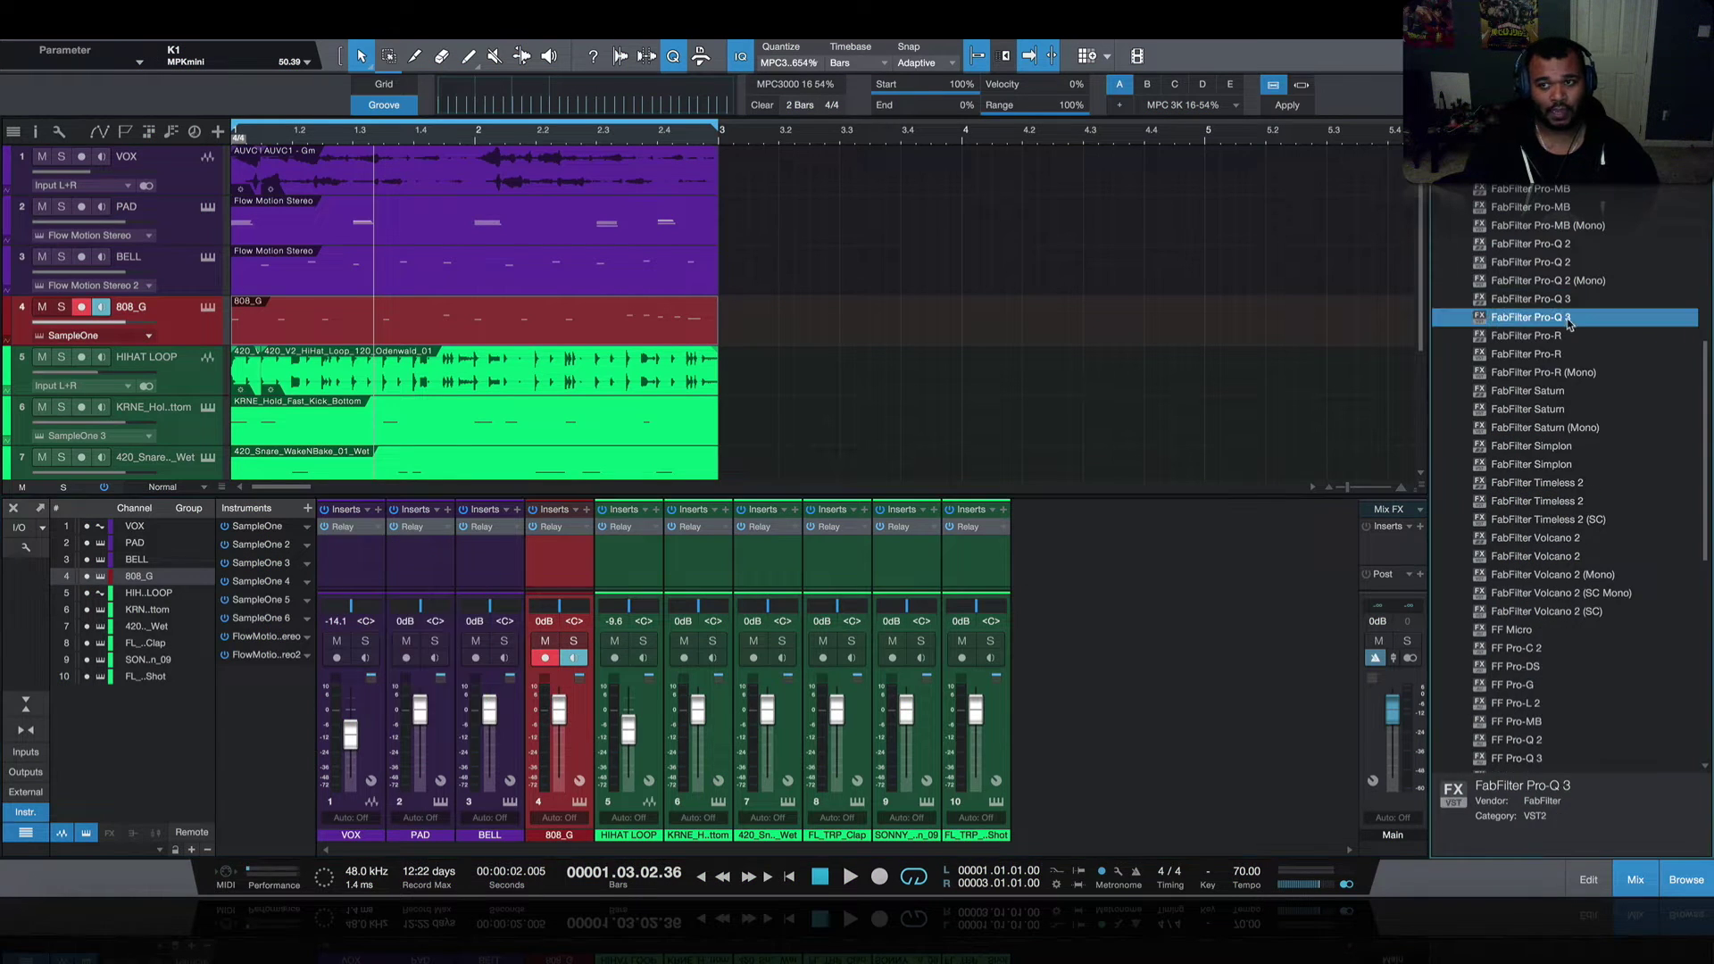
{"action": "right_click", "coordinate": [1554, 322]}
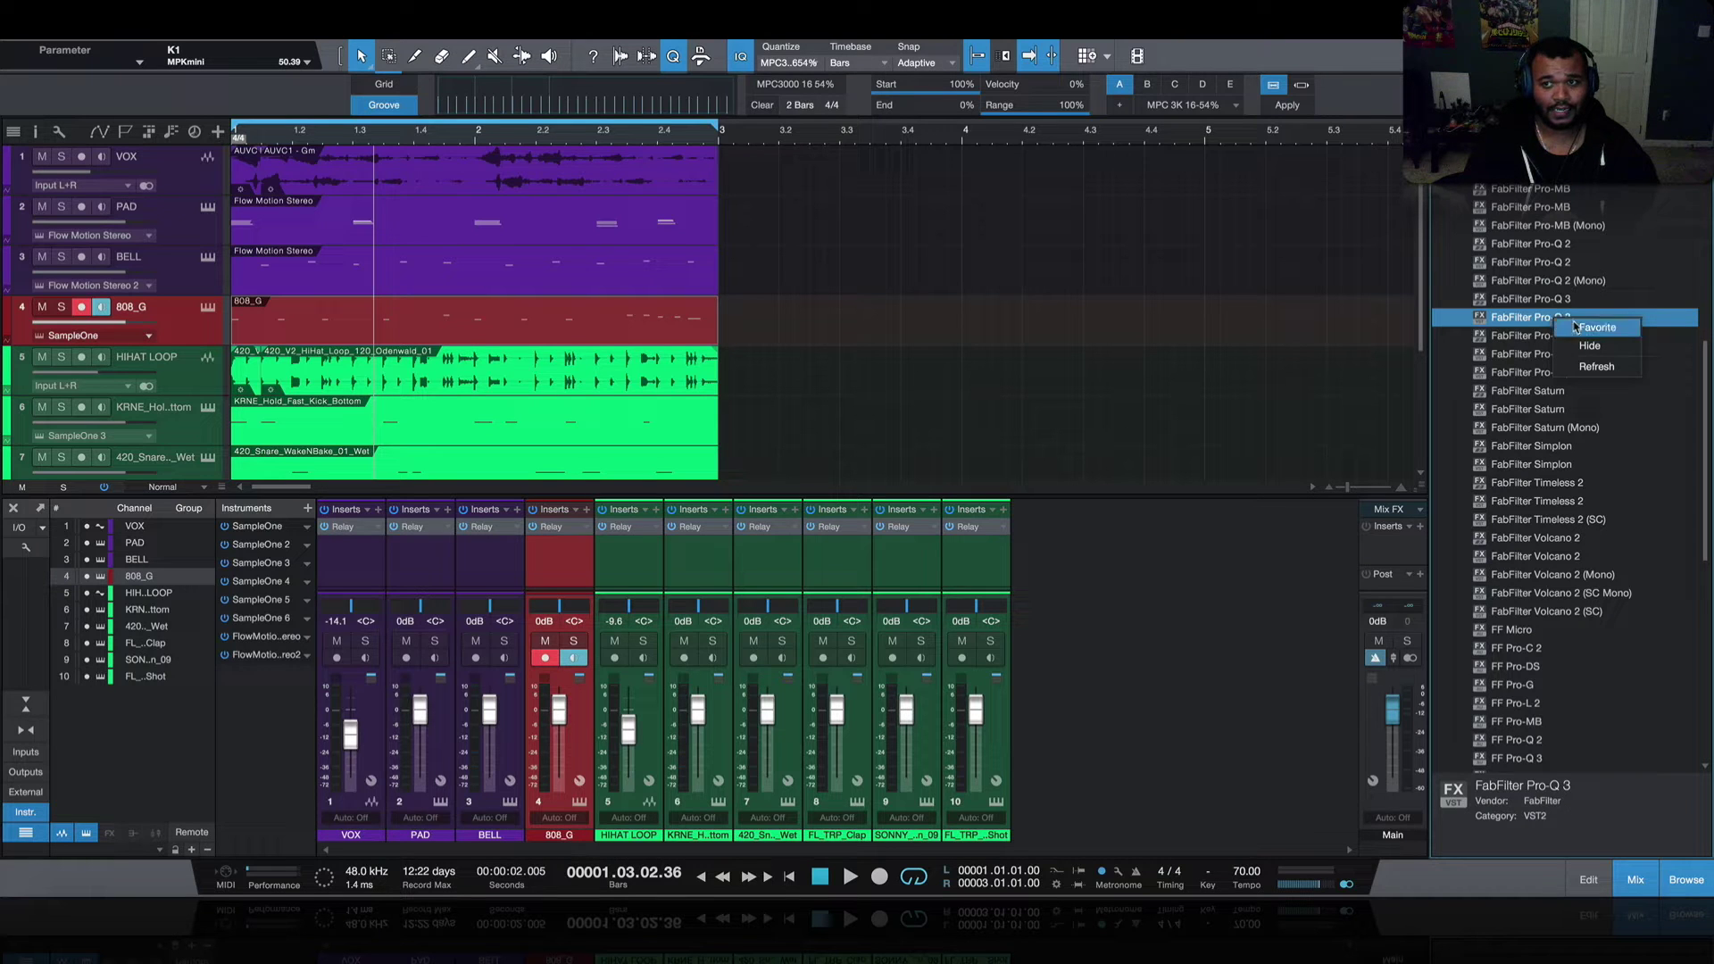
{"action": "left_click", "coordinate": [1532, 317]}
{"action": "right_click", "coordinate": [1530, 317]}
{"action": "left_click", "coordinate": [1535, 325]}
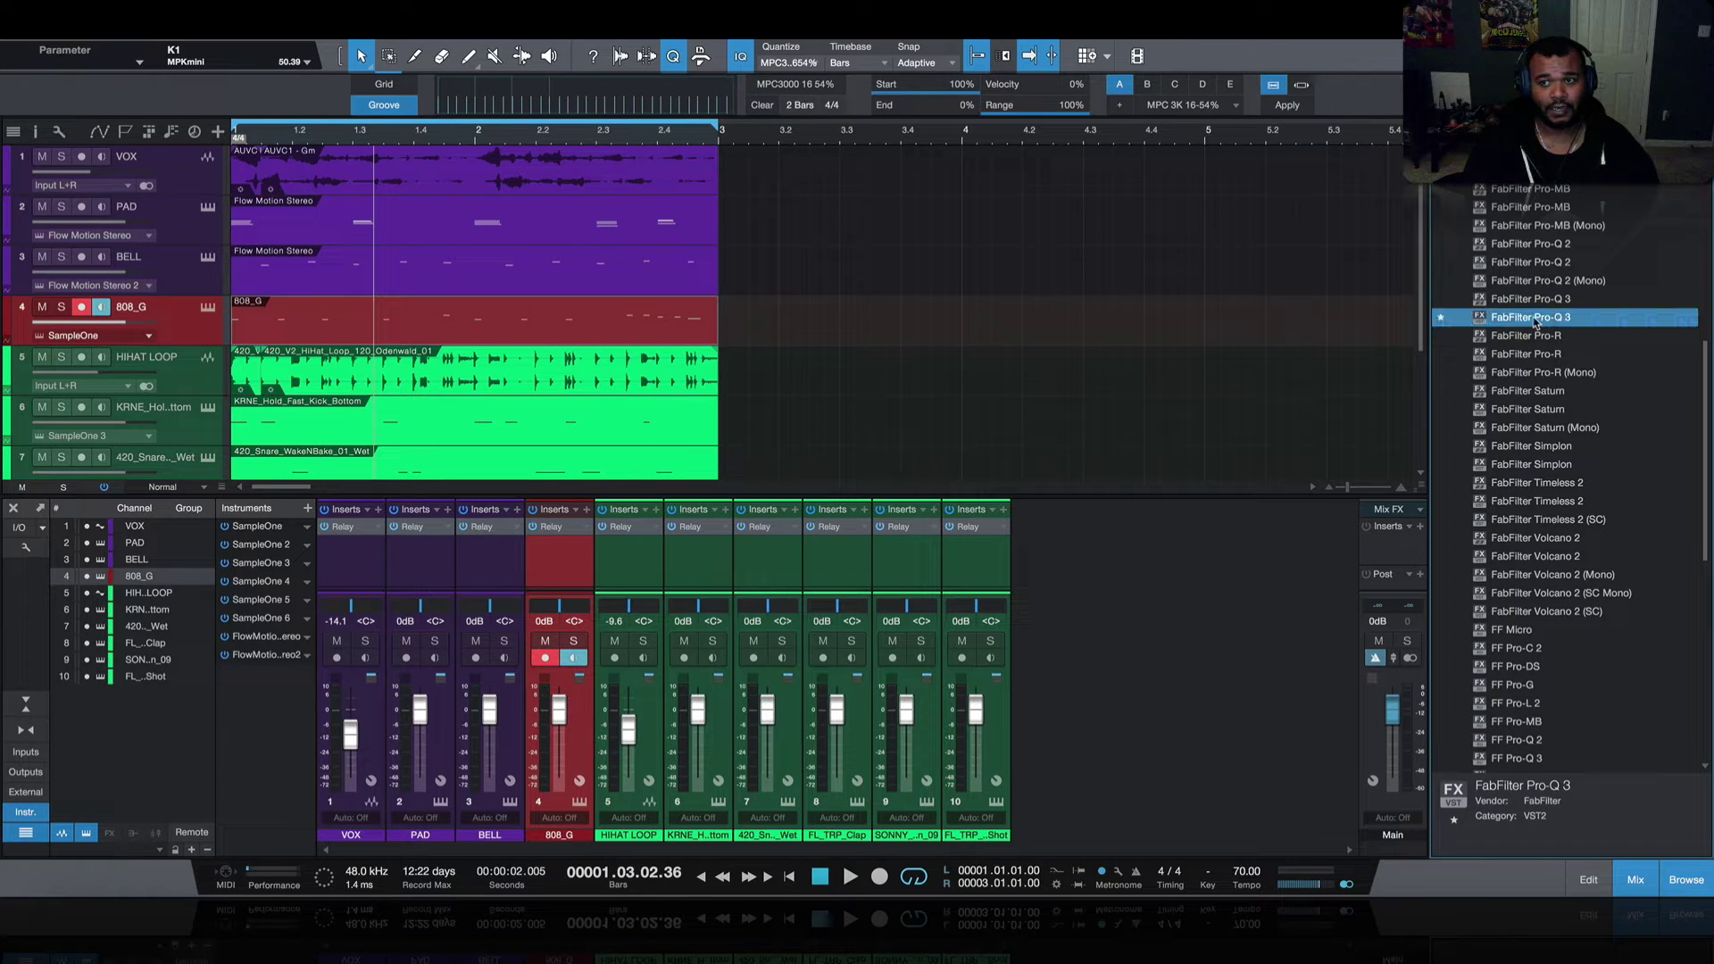
- Insert the VST2 version of FabFilter Pro-Q 3 on the VOX channel and close its window
{"action": "left_click_drag", "start_coordinate": [1532, 322], "coordinate": [350, 541]}
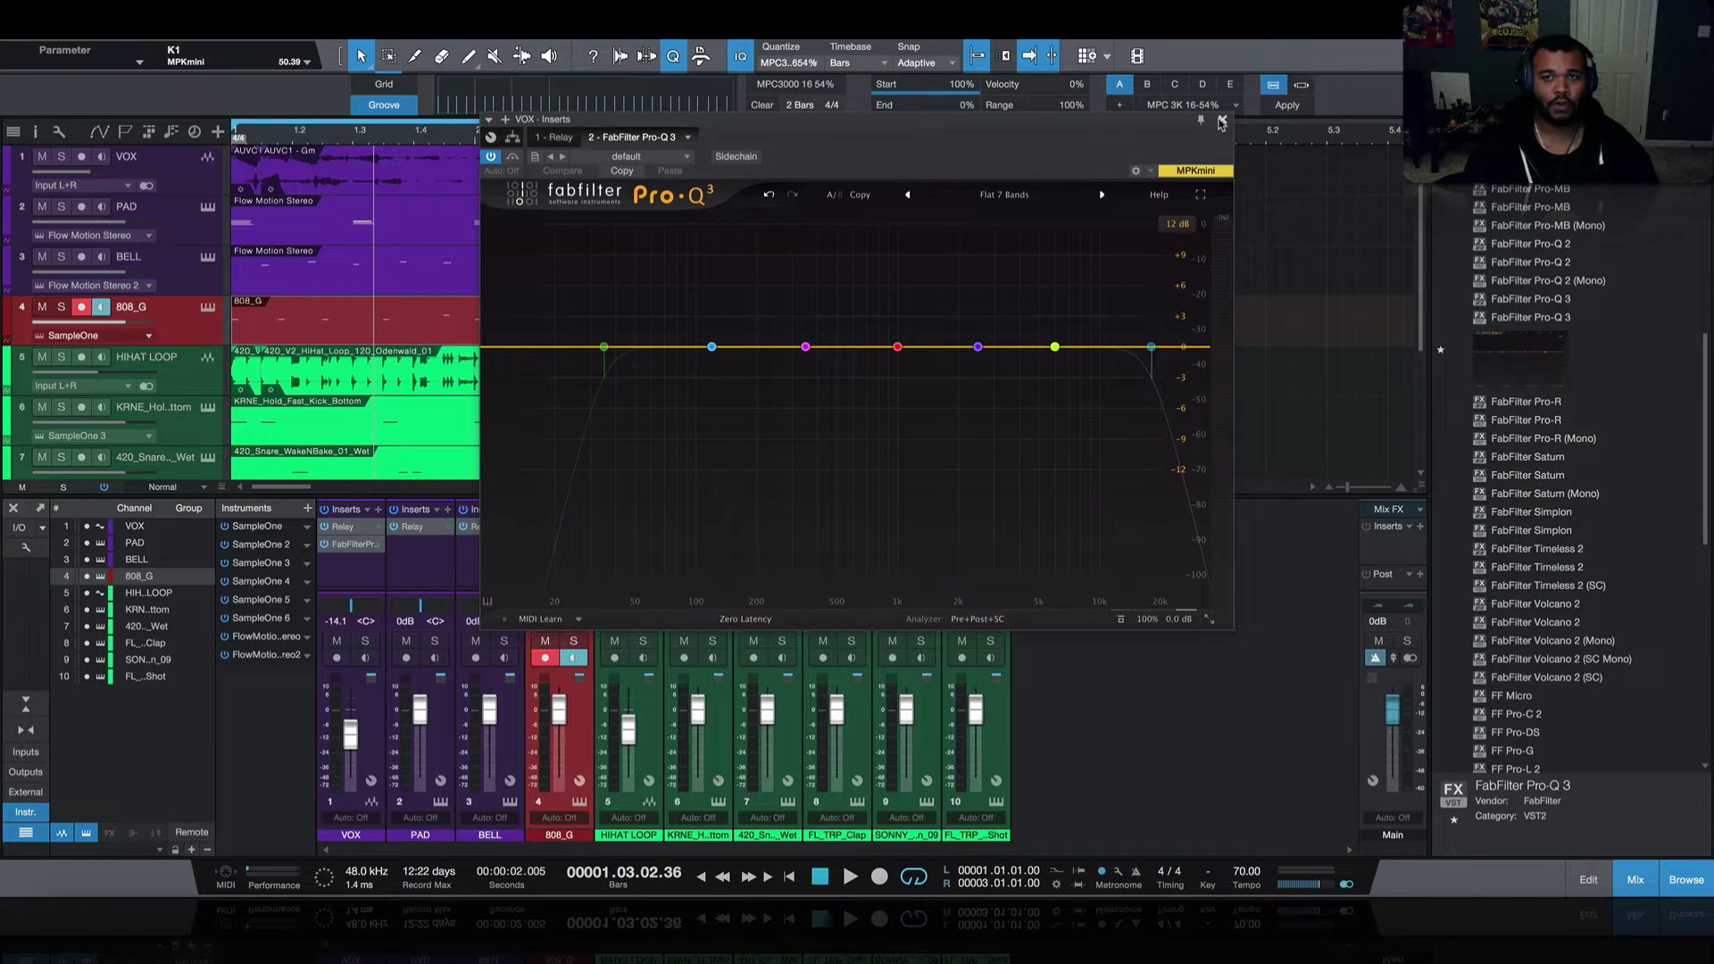
{"action": "left_click", "coordinate": [1222, 119]}
{"action": "left_click", "coordinate": [1534, 366]}
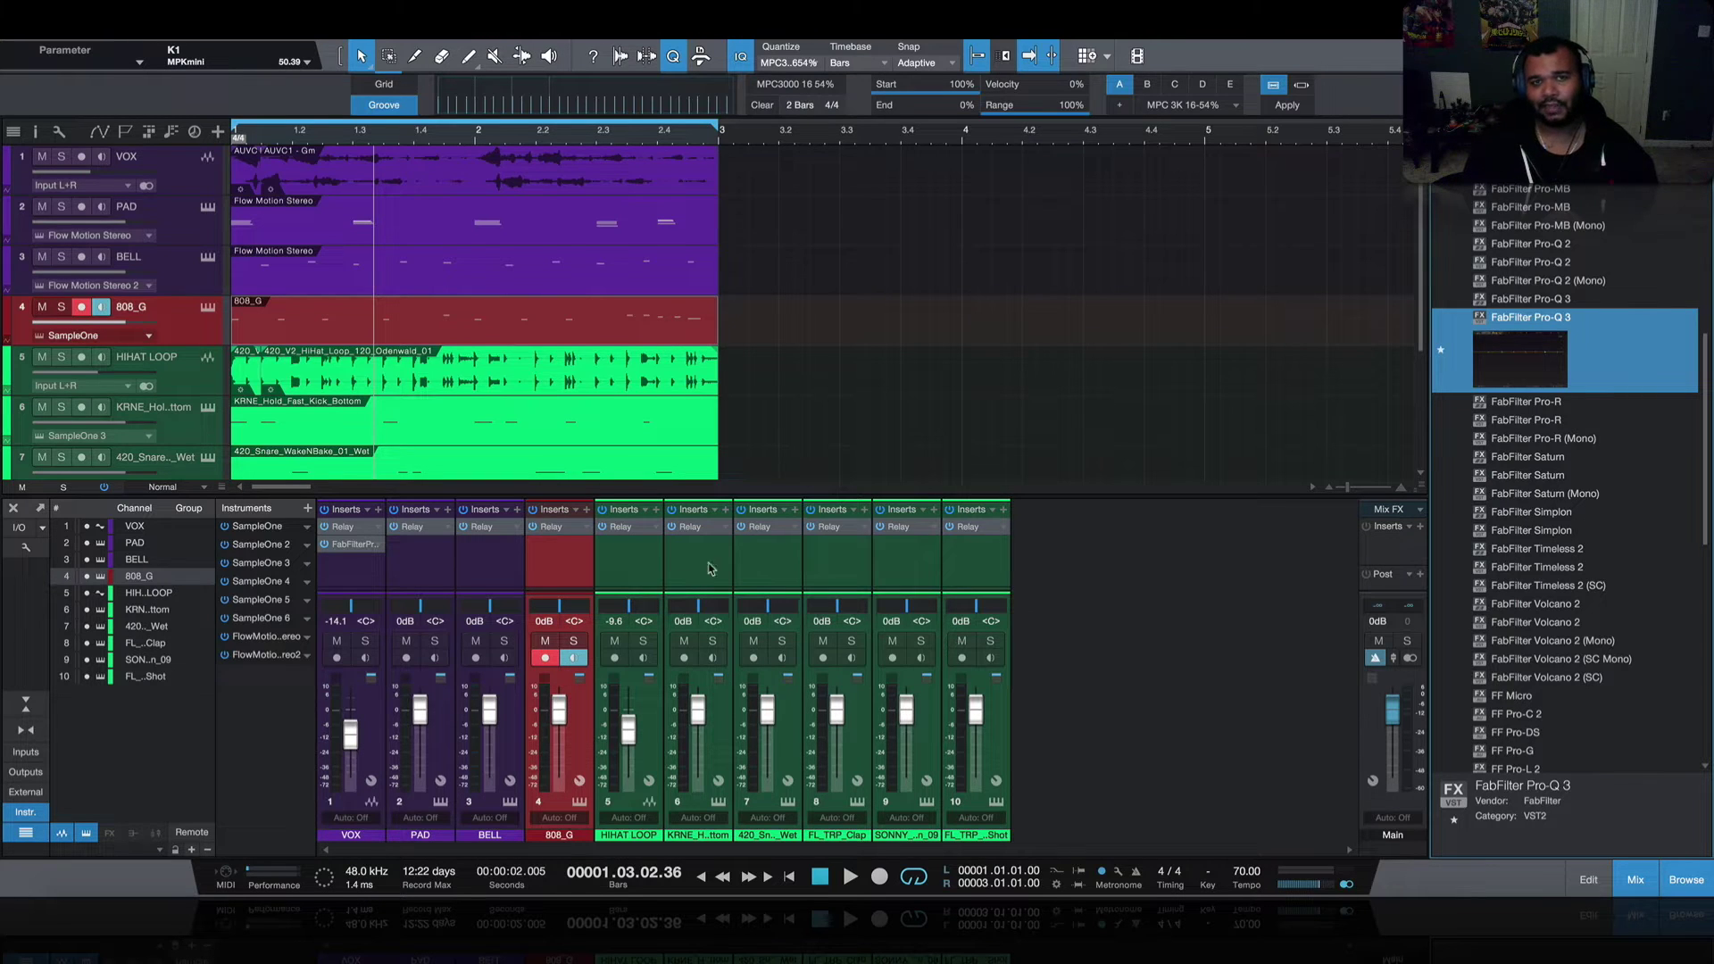
- Add a bus for the channels from HIHAT LOOP through FL_TRP_Vox_Shot and name it DRM BUS
{"action": "left_click", "coordinate": [613, 574]}
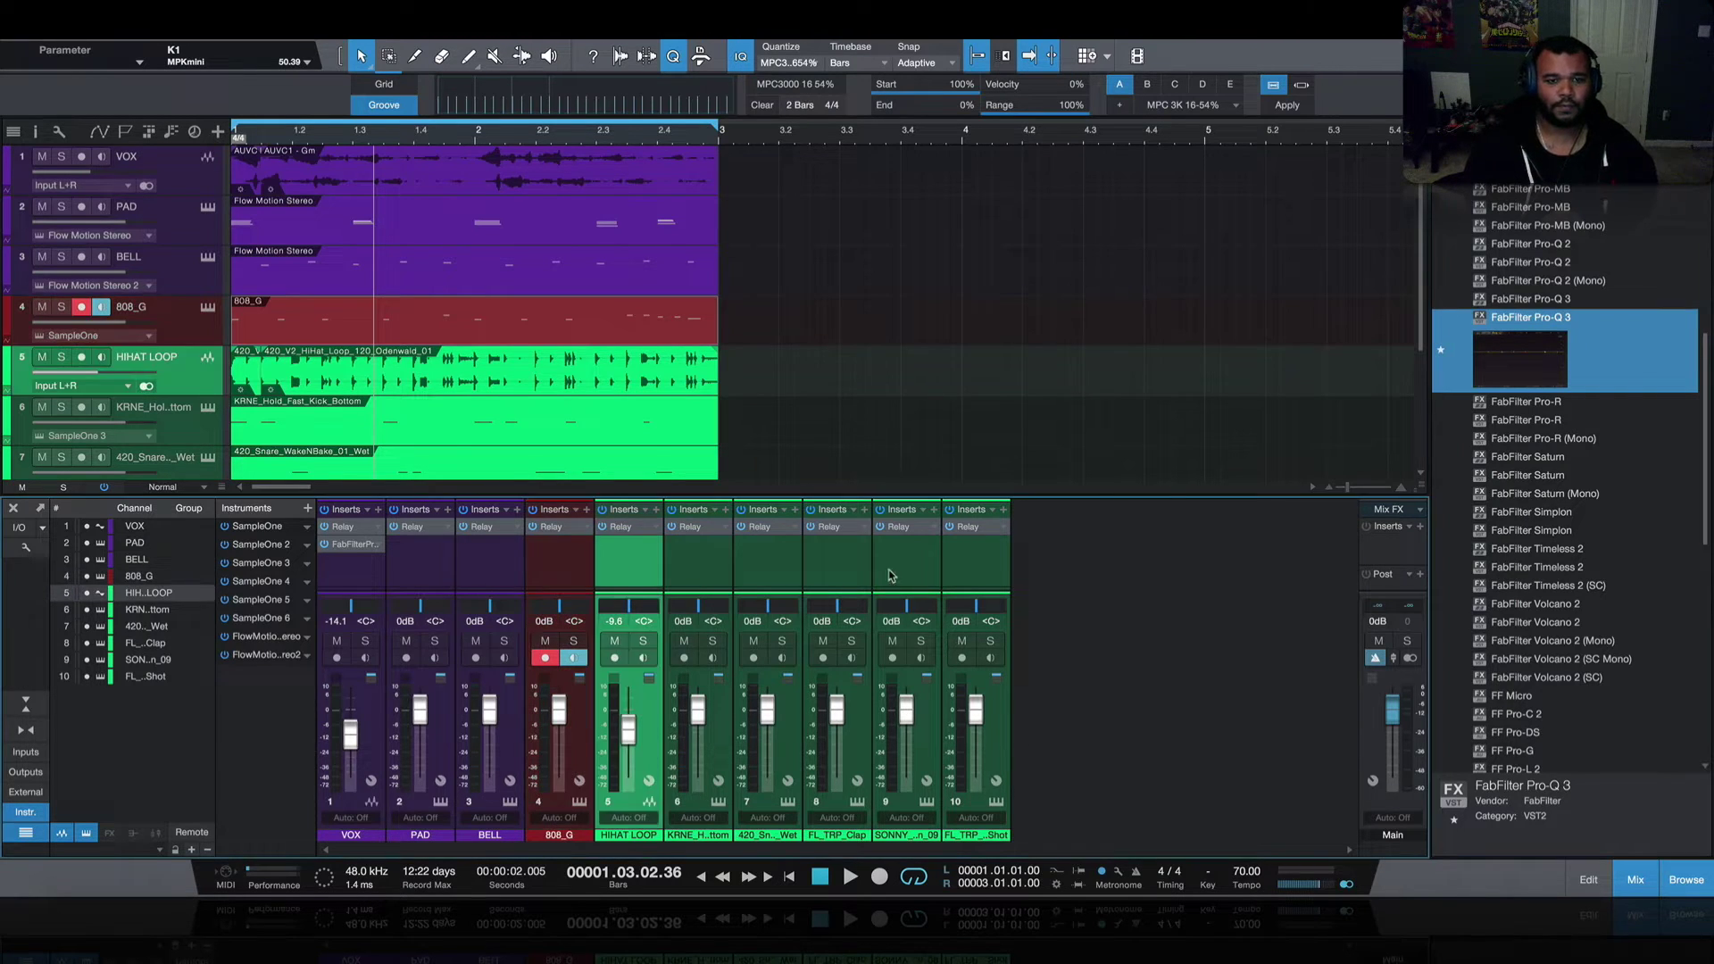
{"action": "left_click", "coordinate": [979, 572]}
{"action": "right_click", "coordinate": [978, 571]}
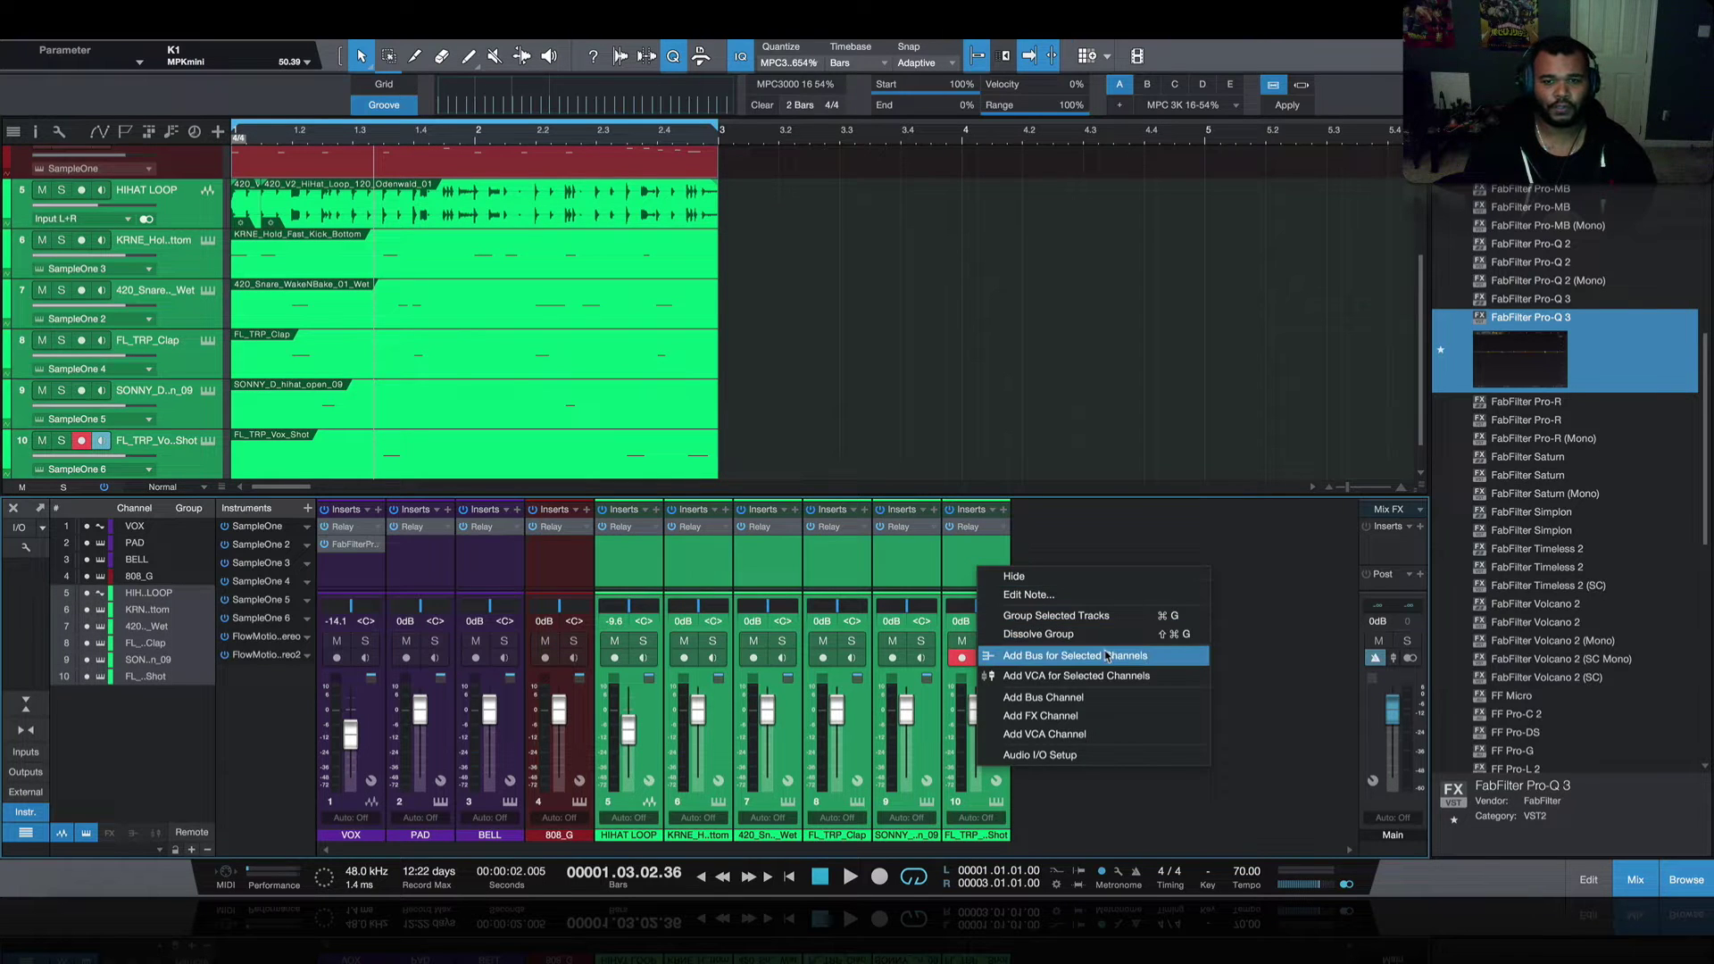
{"action": "left_click", "coordinate": [1128, 656]}
{"action": "type", "text": "DRM BUS"}
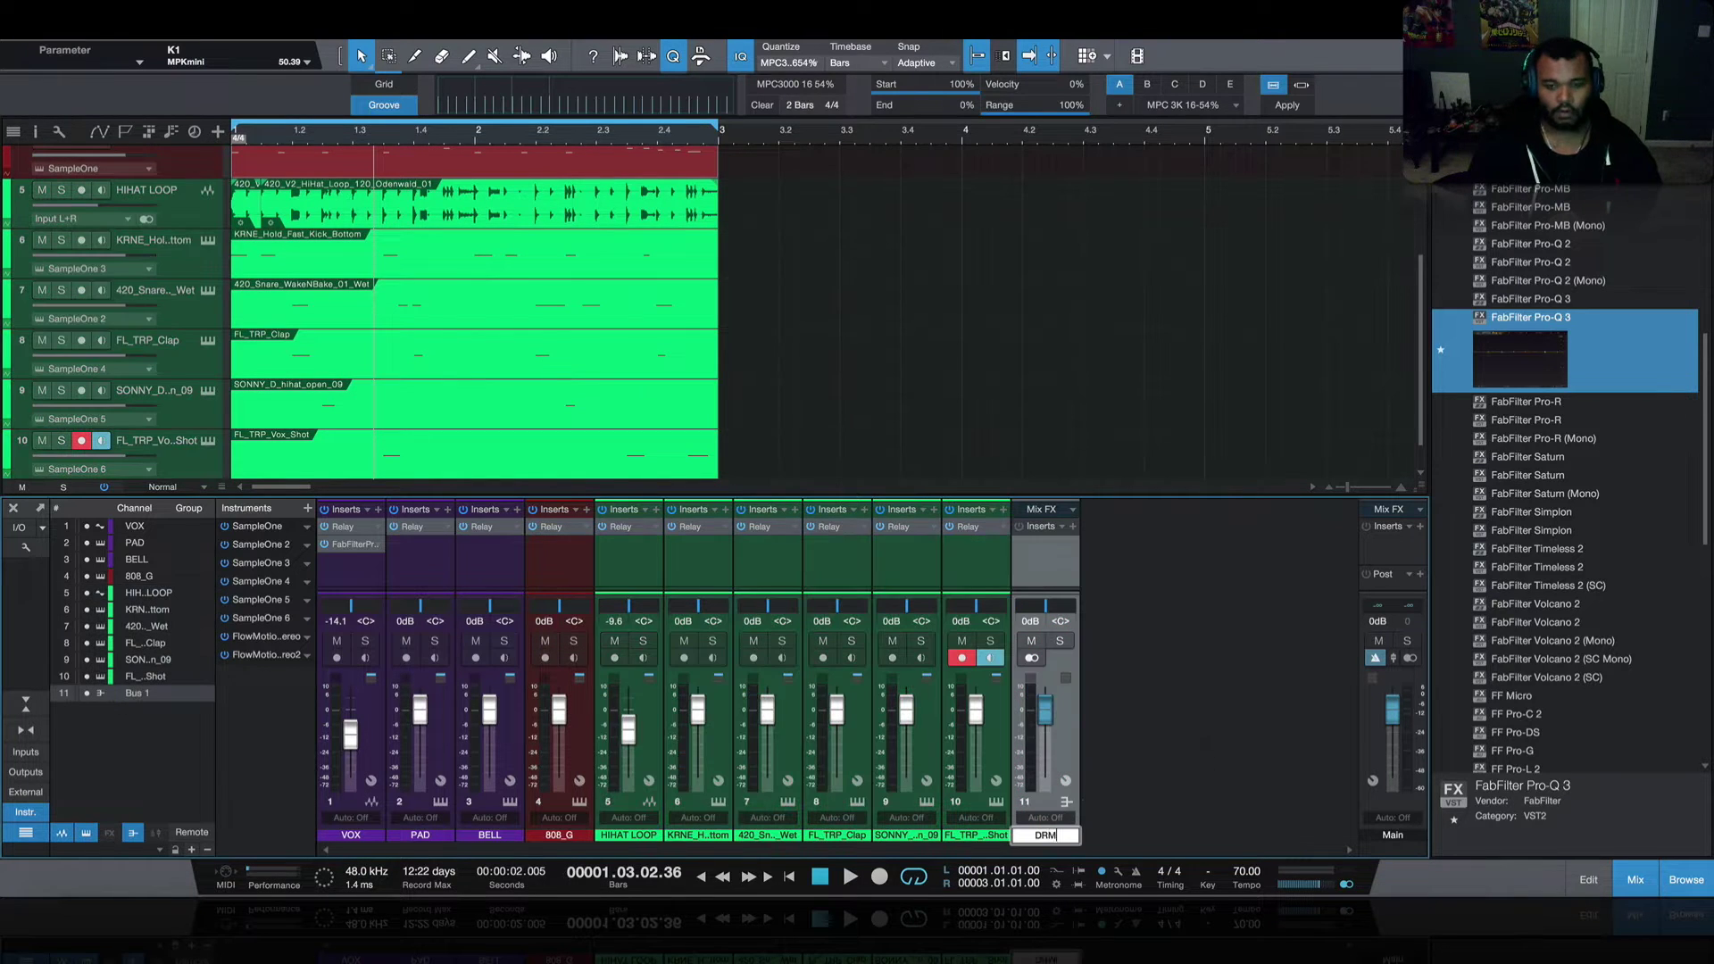
{"action": "key", "text": "Return"}
- Add a bus for the VOX, PAD and BELL channels and name it KEY BUS
{"action": "left_click", "coordinate": [485, 571]}
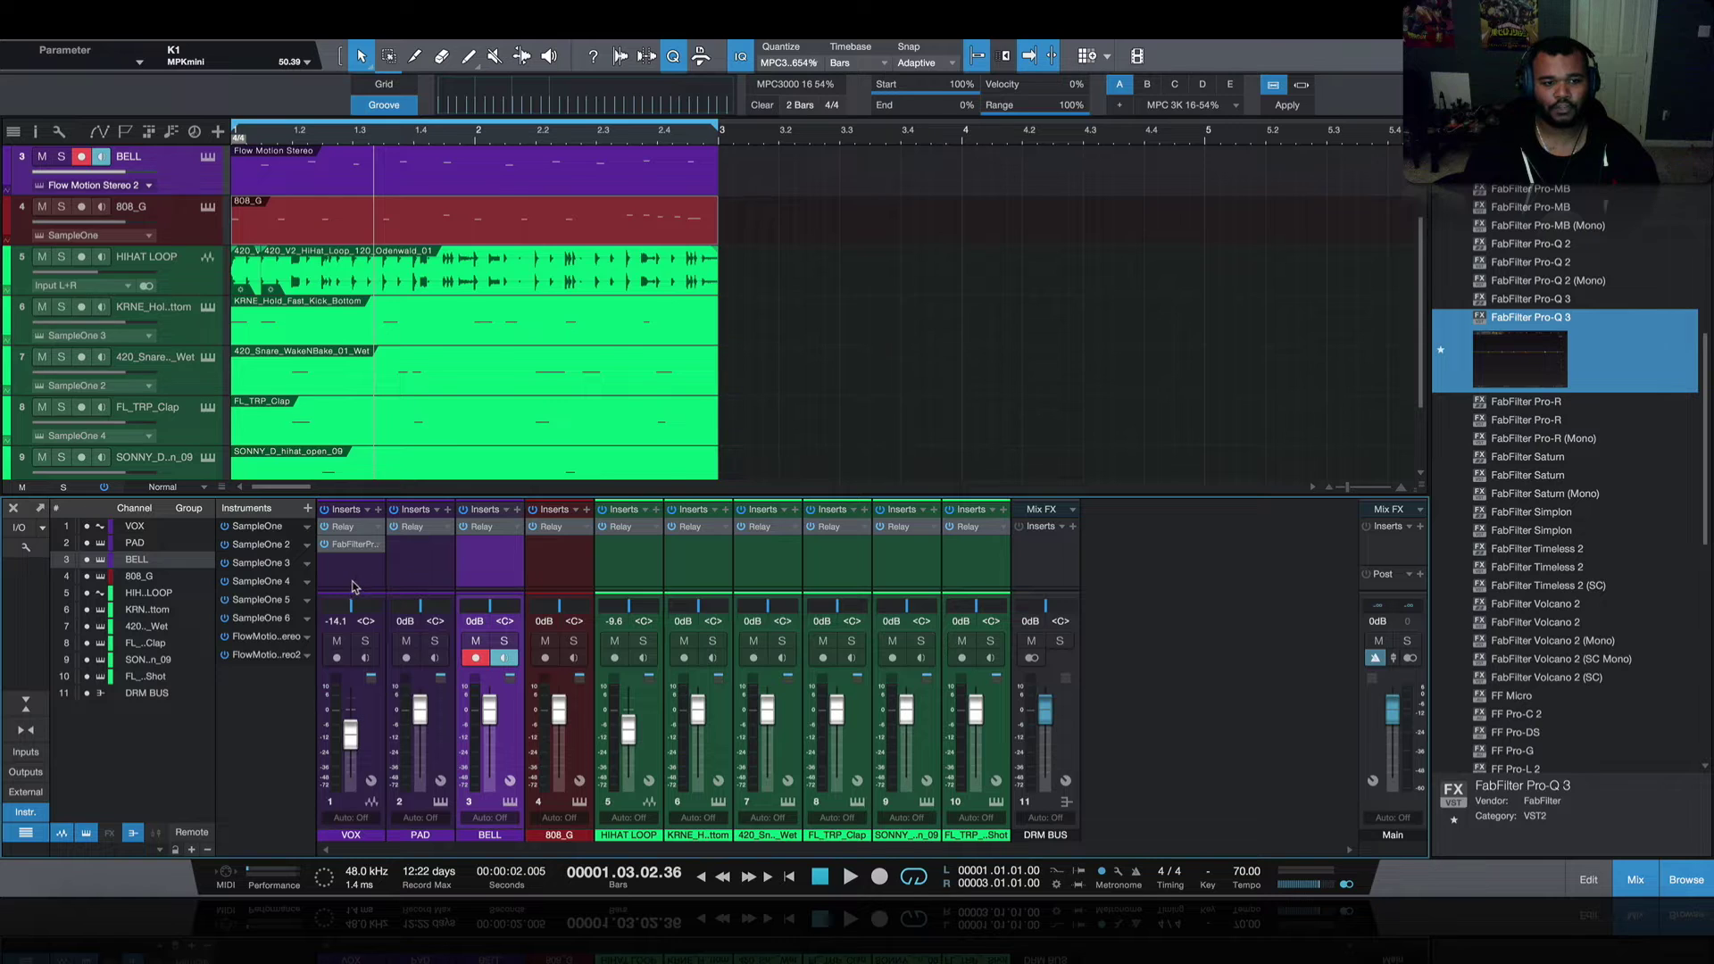
{"action": "left_click", "coordinate": [362, 590], "text": "shift"}
{"action": "key", "text": "shift+b"}
{"action": "type", "text": "KEY BUS"}
{"action": "key", "text": "Return"}
- Play the loop and mute the DRM BUS and 808_G channels
{"action": "key", "text": "space"}
{"action": "left_click", "coordinate": [1029, 641]}
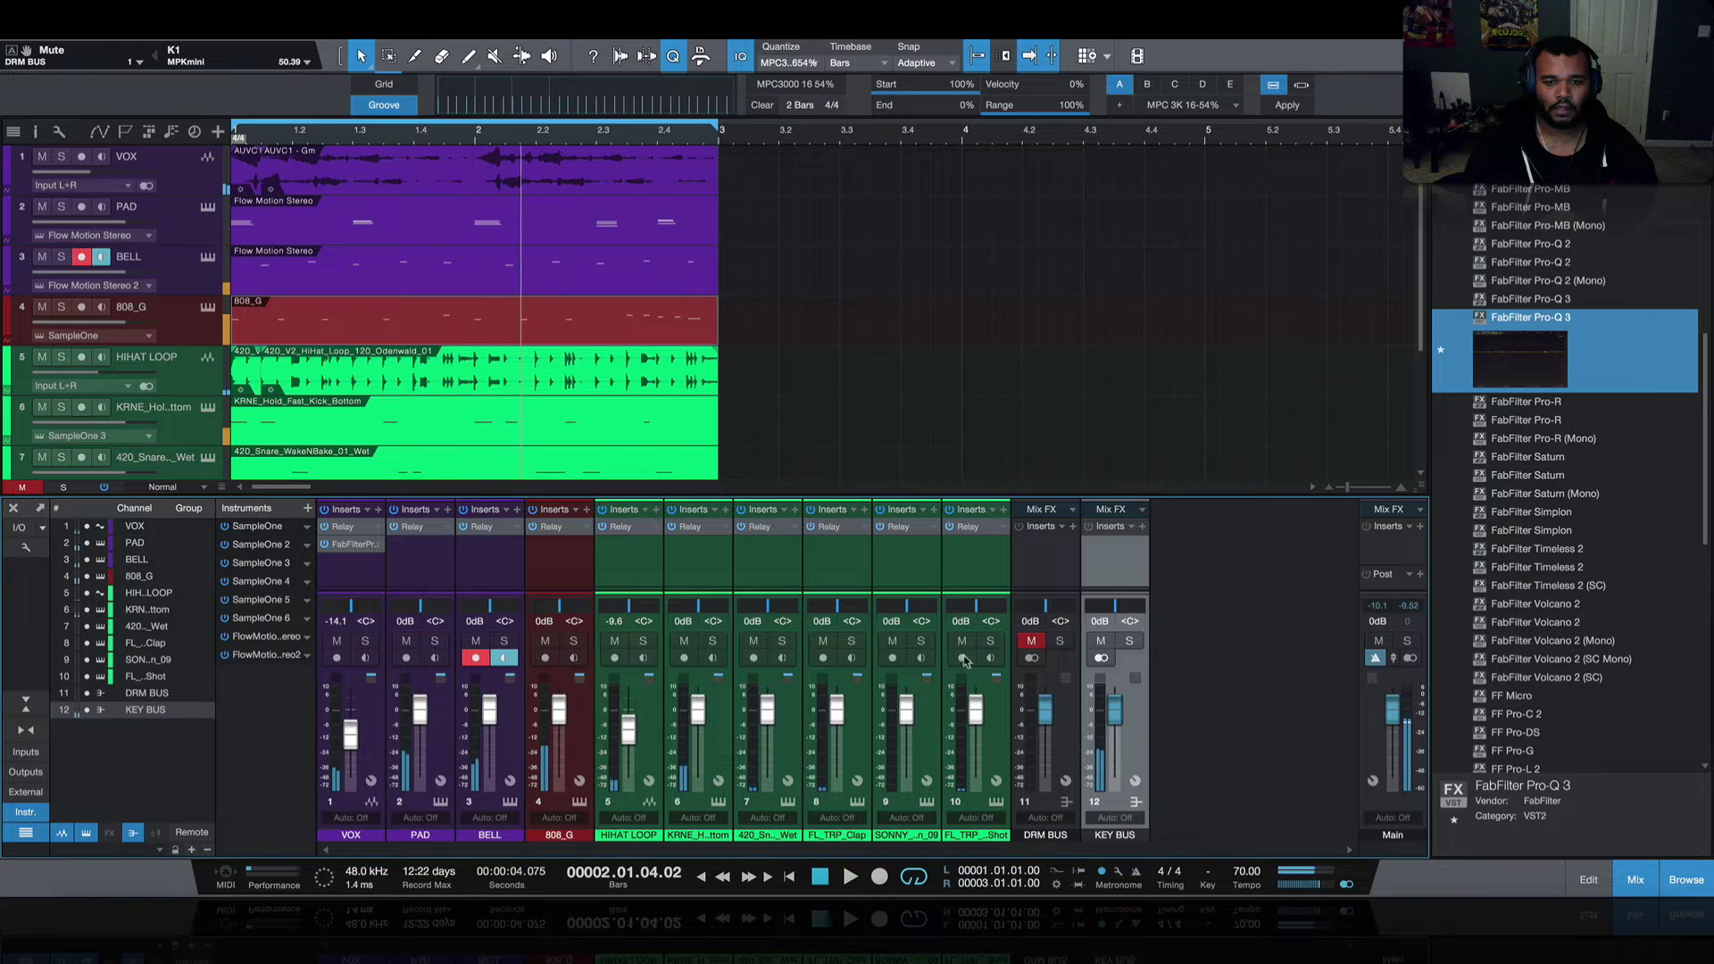
{"action": "left_click", "coordinate": [545, 641]}
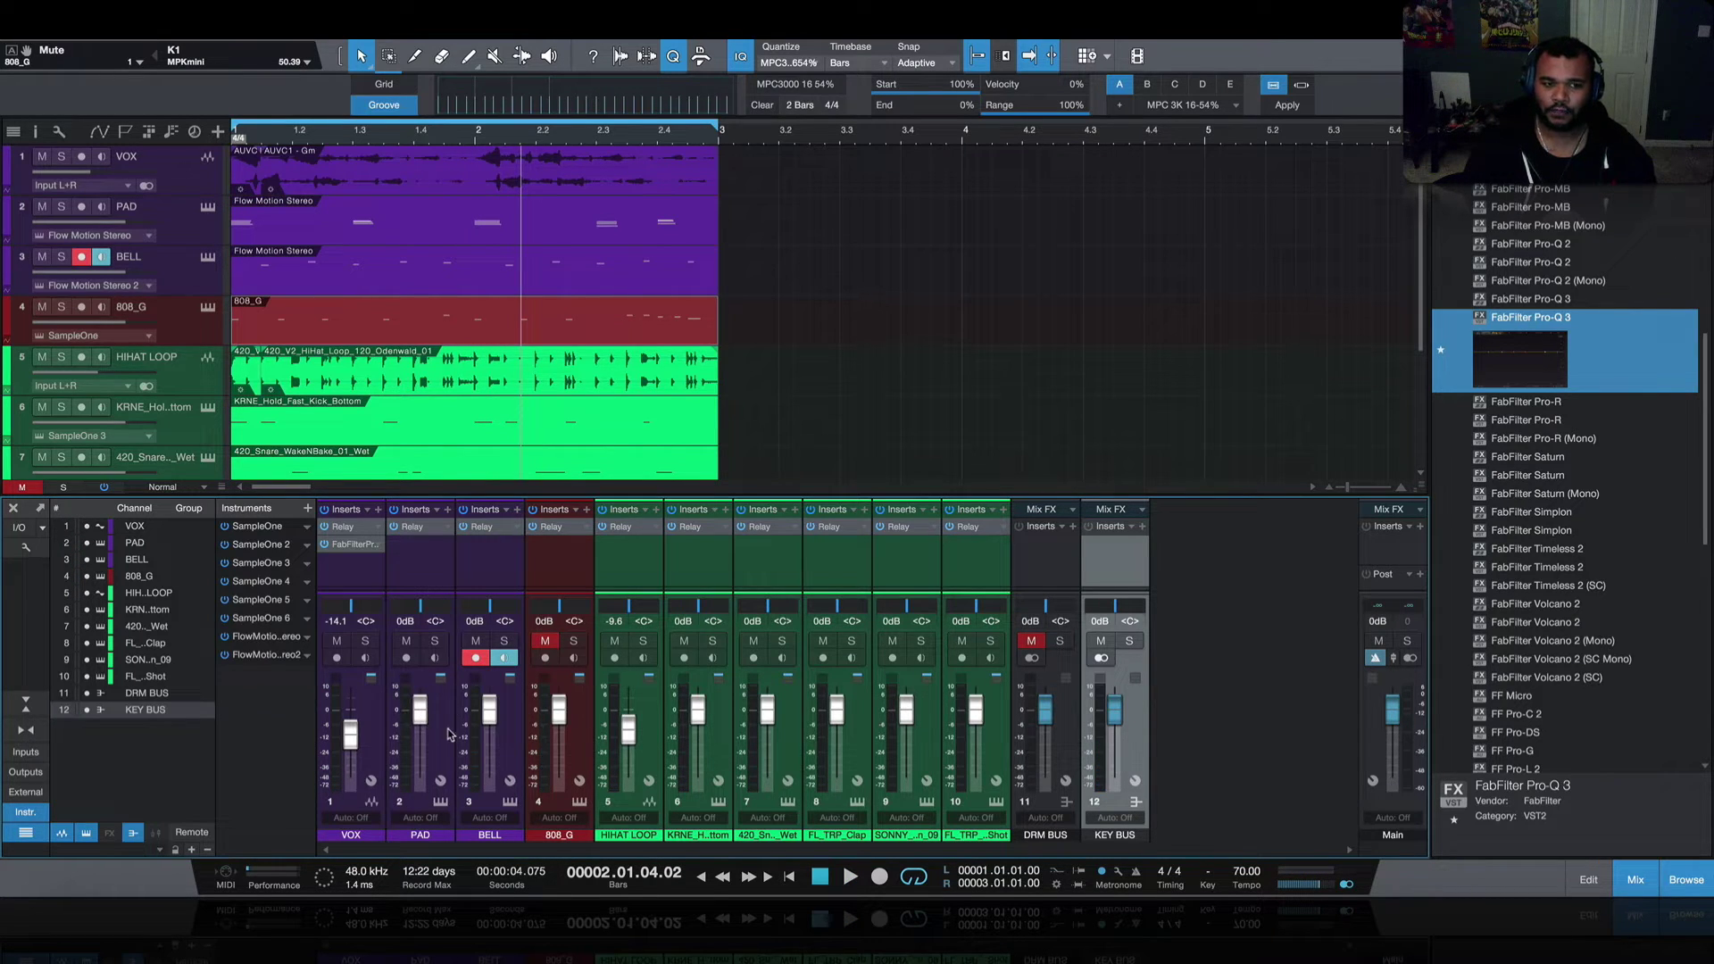
- Set the VOX fader to 0 dB and insert FabFilter Pro-Q 3 on the PAD and BELL channels
{"action": "left_click_drag", "start_coordinate": [355, 743], "coordinate": [482, 544]}
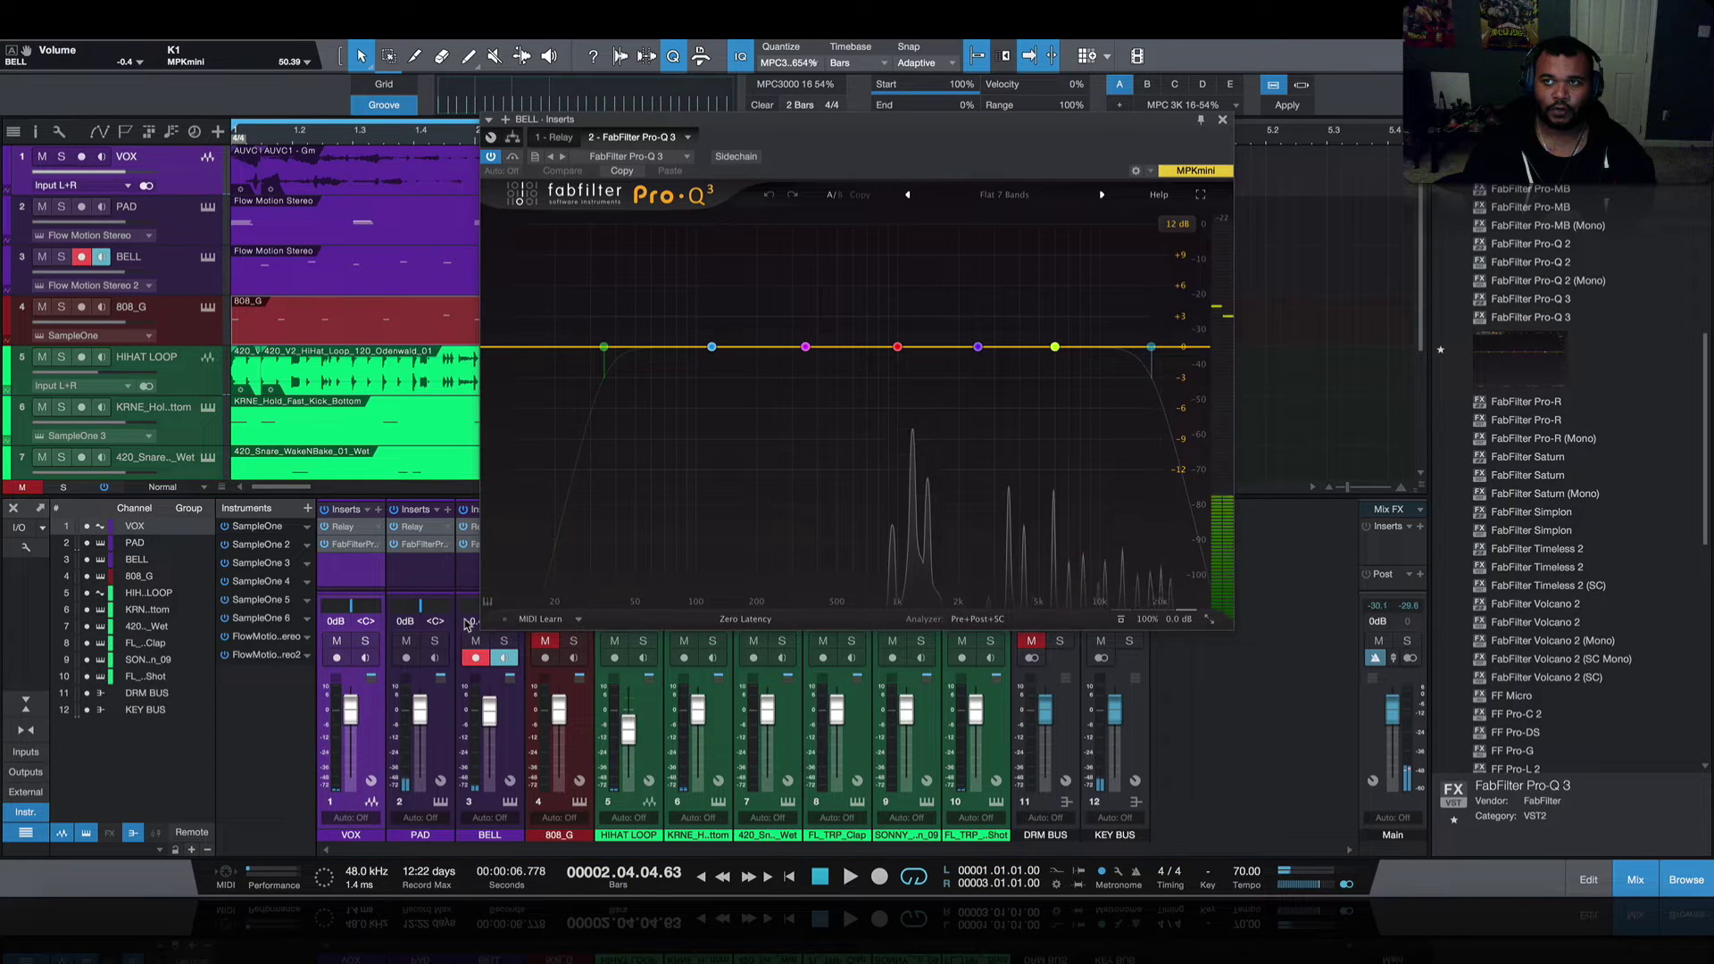
- Mute the BELL channel and play the loop with the VOX channel's Pro-Q 3 window open
{"action": "left_click", "coordinate": [475, 641]}
{"action": "left_click", "coordinate": [351, 544]}
{"action": "left_click_drag", "start_coordinate": [899, 123], "coordinate": [982, 174]}
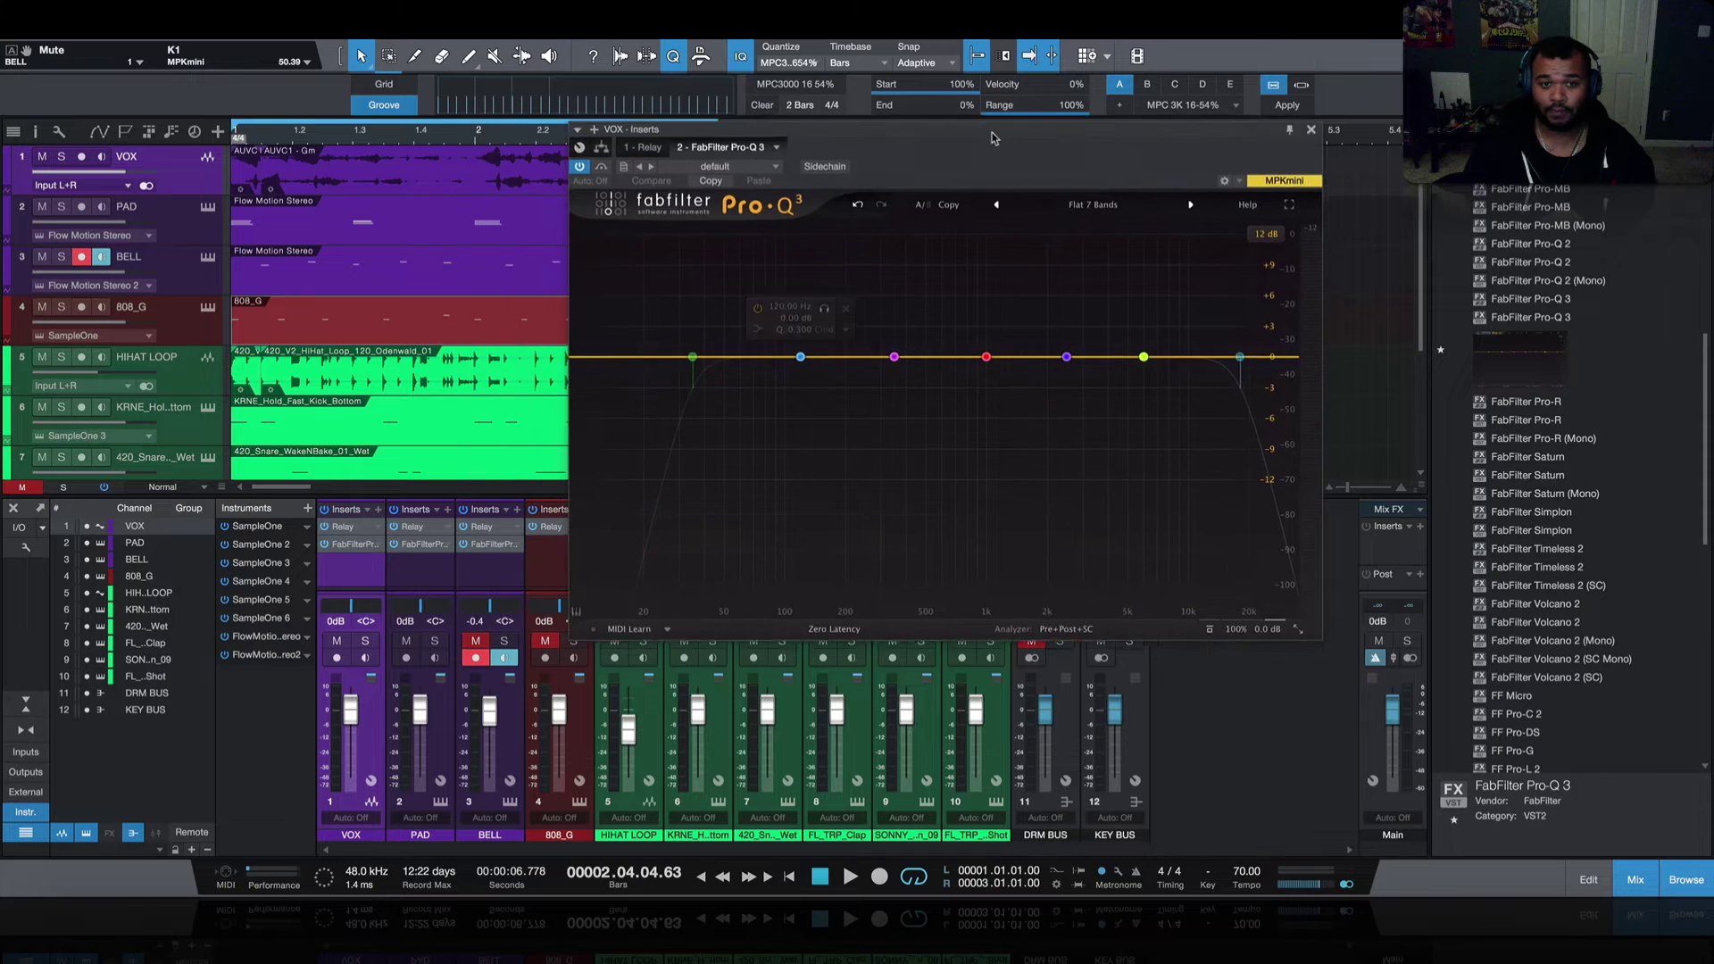
{"action": "key", "text": "space"}
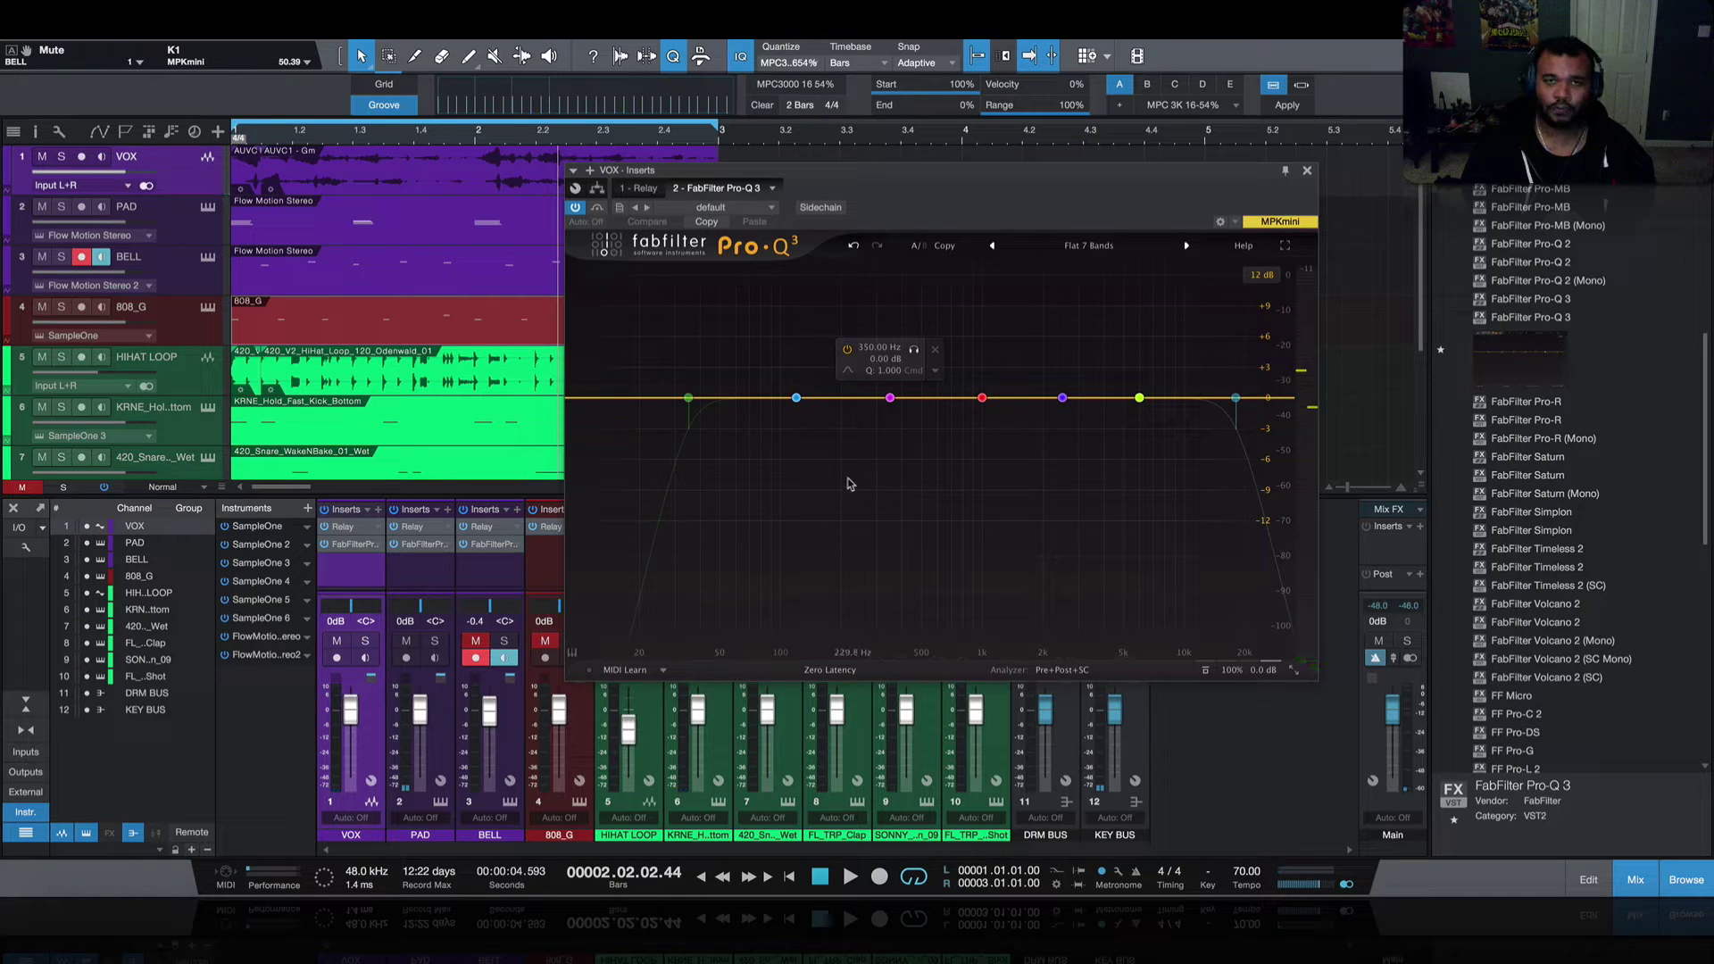
- Enable the low-cut band in the VOX equalizer, move it to about 283 Hz, and audition it during playback
{"action": "left_click", "coordinate": [688, 398]}
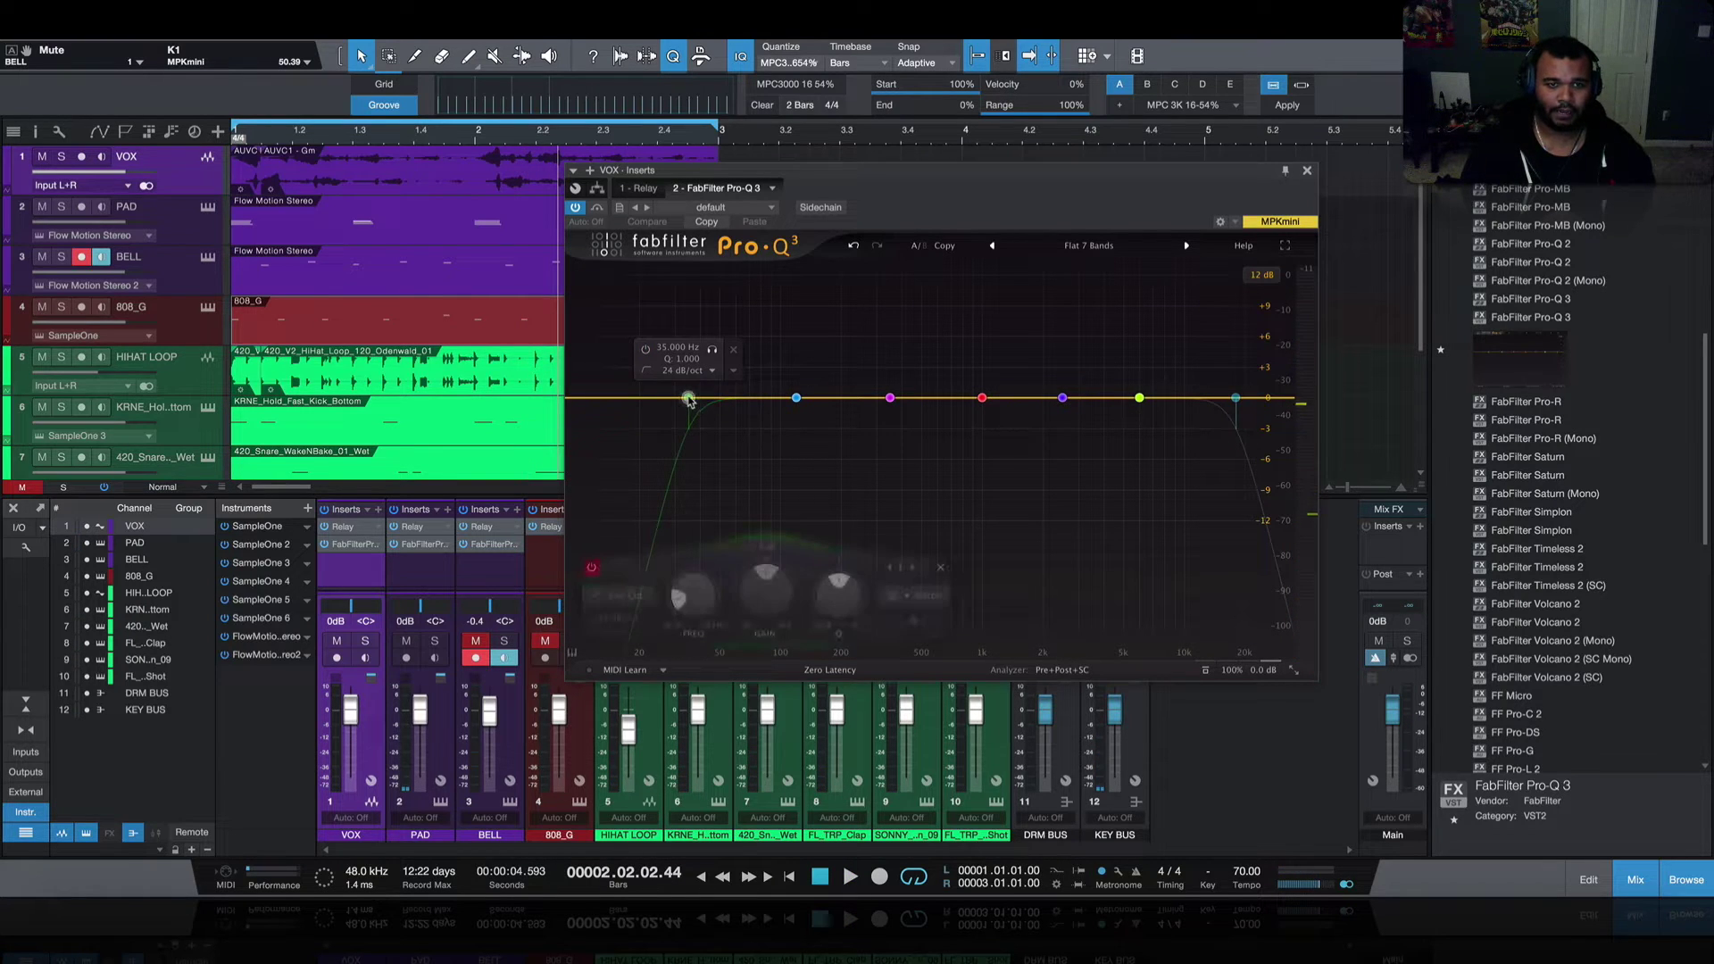
{"action": "left_click", "coordinate": [591, 567]}
{"action": "left_click_drag", "start_coordinate": [688, 398], "coordinate": [873, 390]}
{"action": "key", "text": "space"}
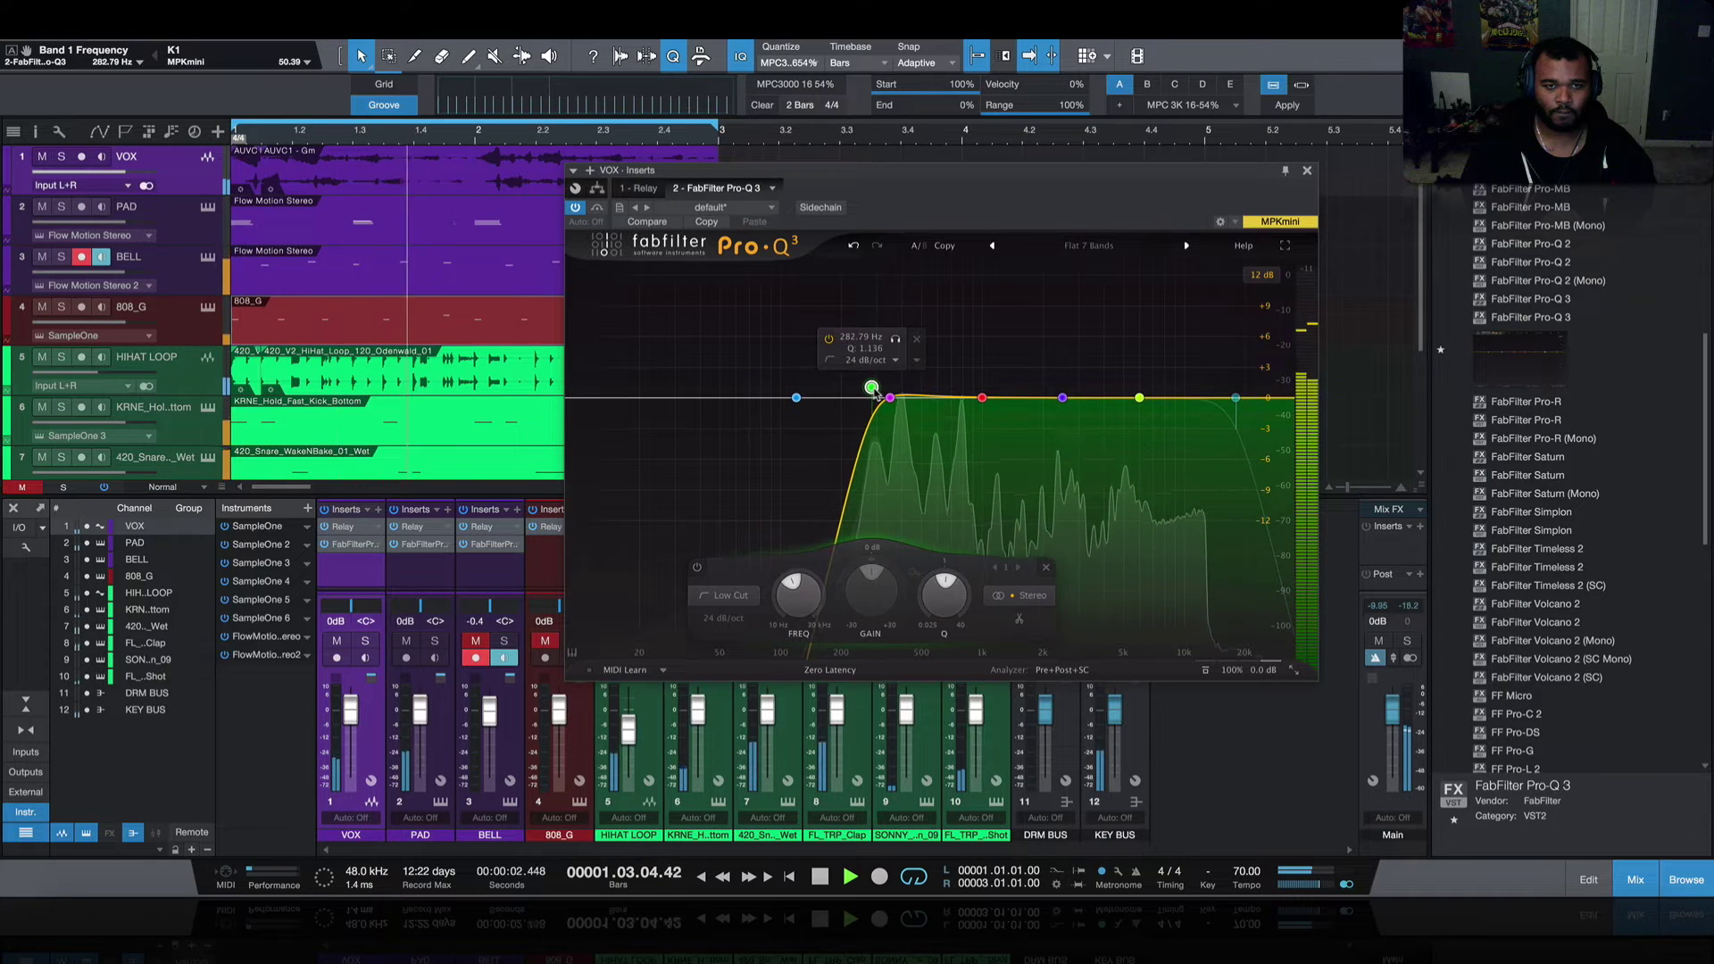
{"action": "key", "text": "space"}
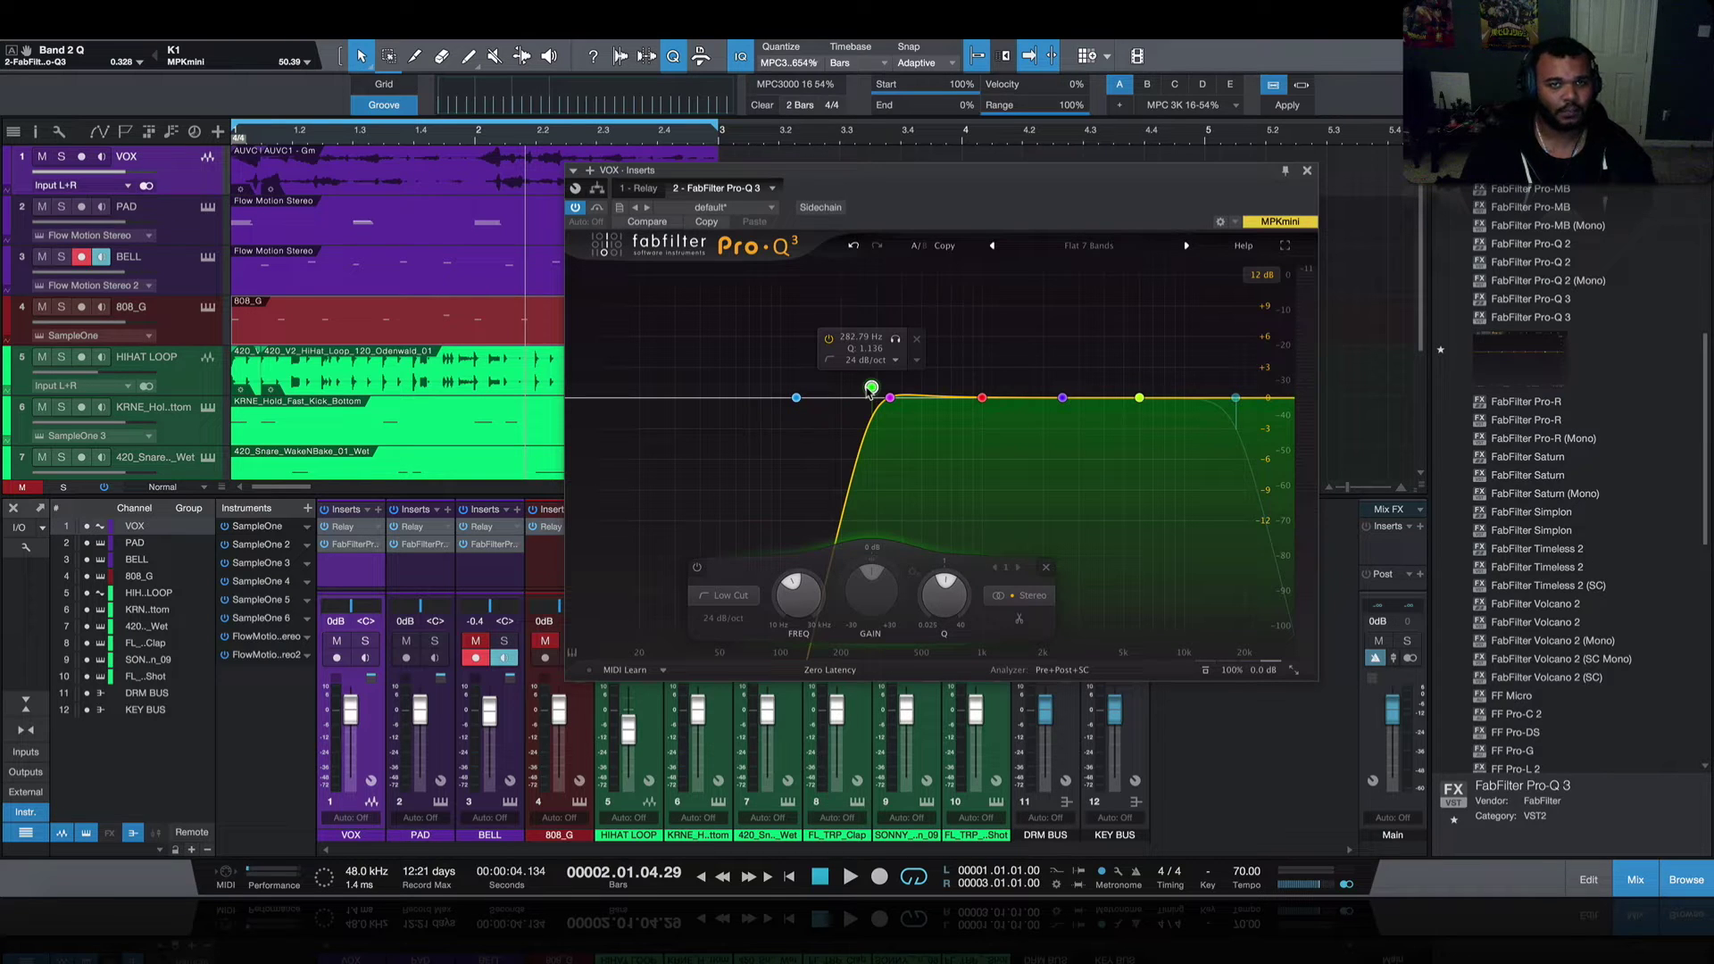
- Set the VOX low cut's slope to 18 dB/oct and overlay the Pro-Q (2) spectrum in its analyzer during playback
{"action": "scroll", "coordinate": [870, 394], "scroll_direction": "down", "scroll_amount": 1}
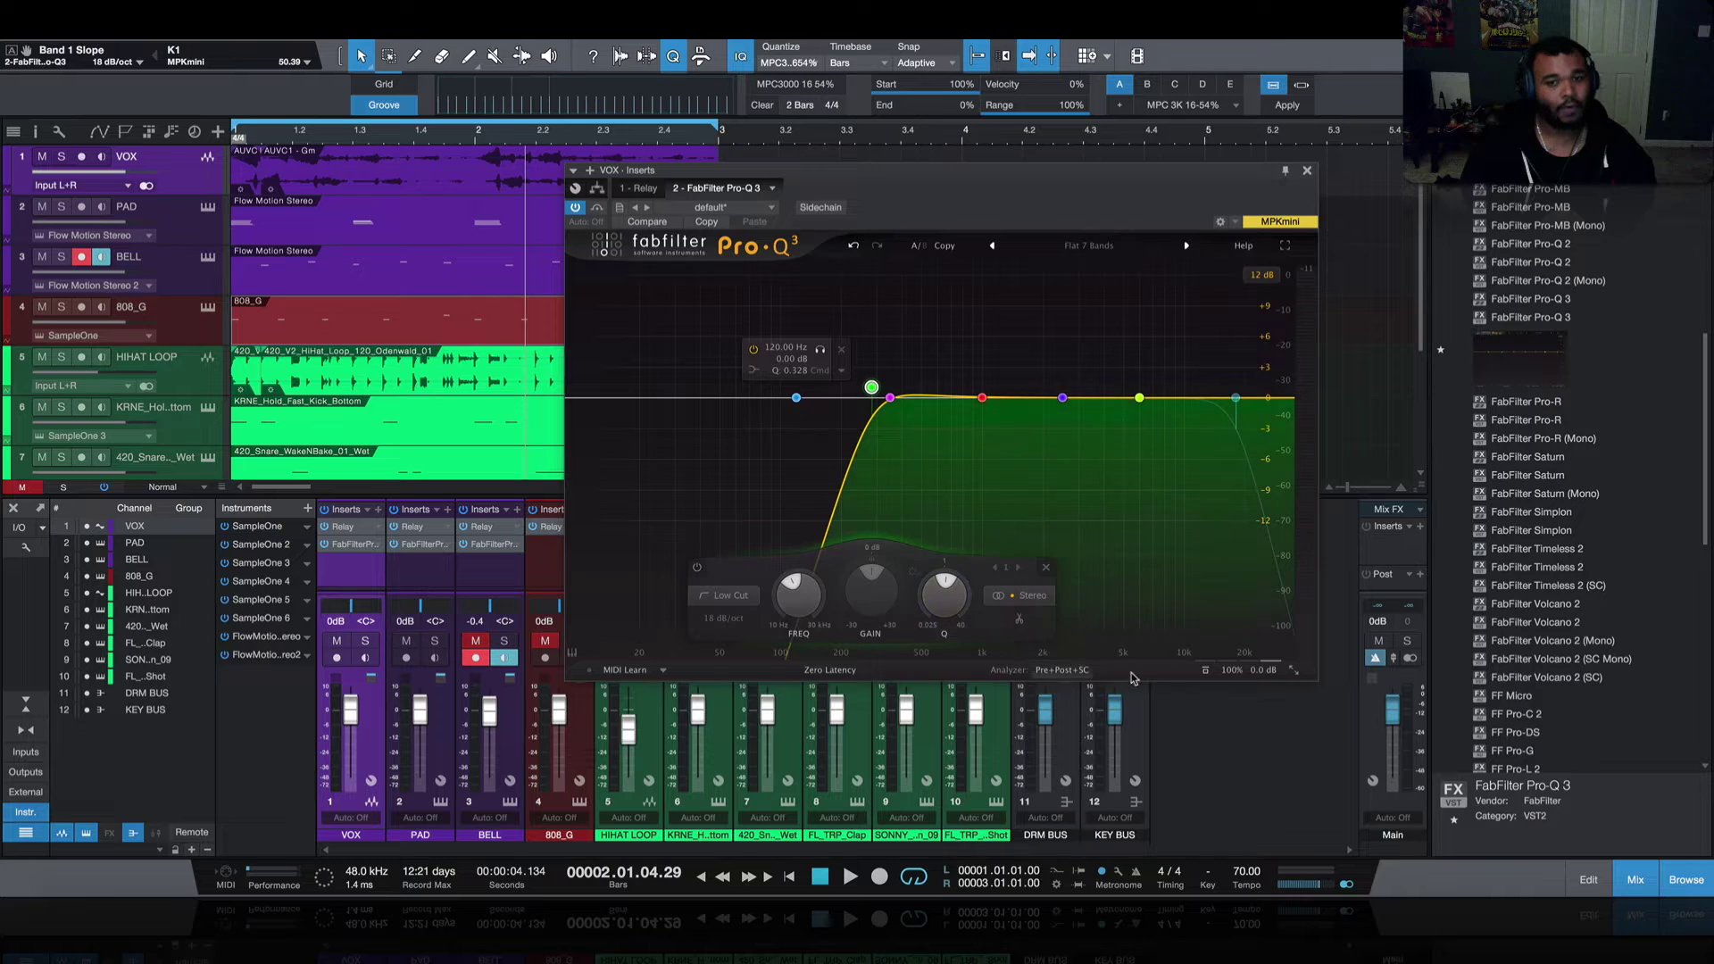
{"action": "left_click", "coordinate": [1067, 672]}
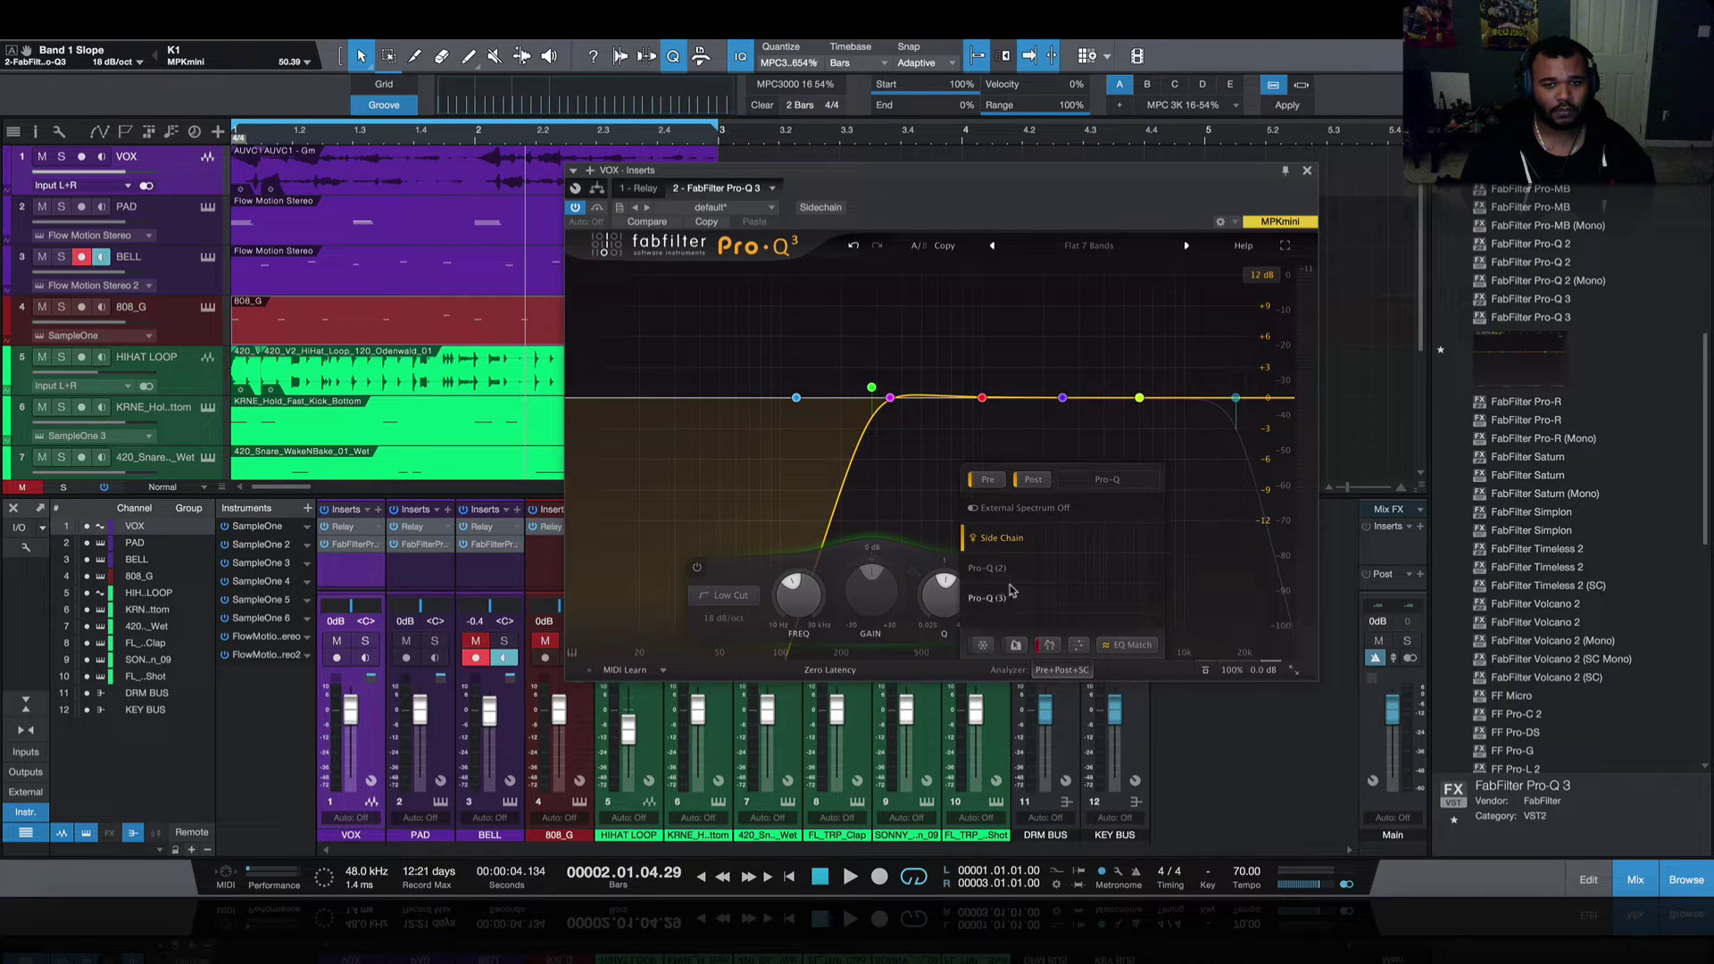
{"action": "key", "text": "space"}
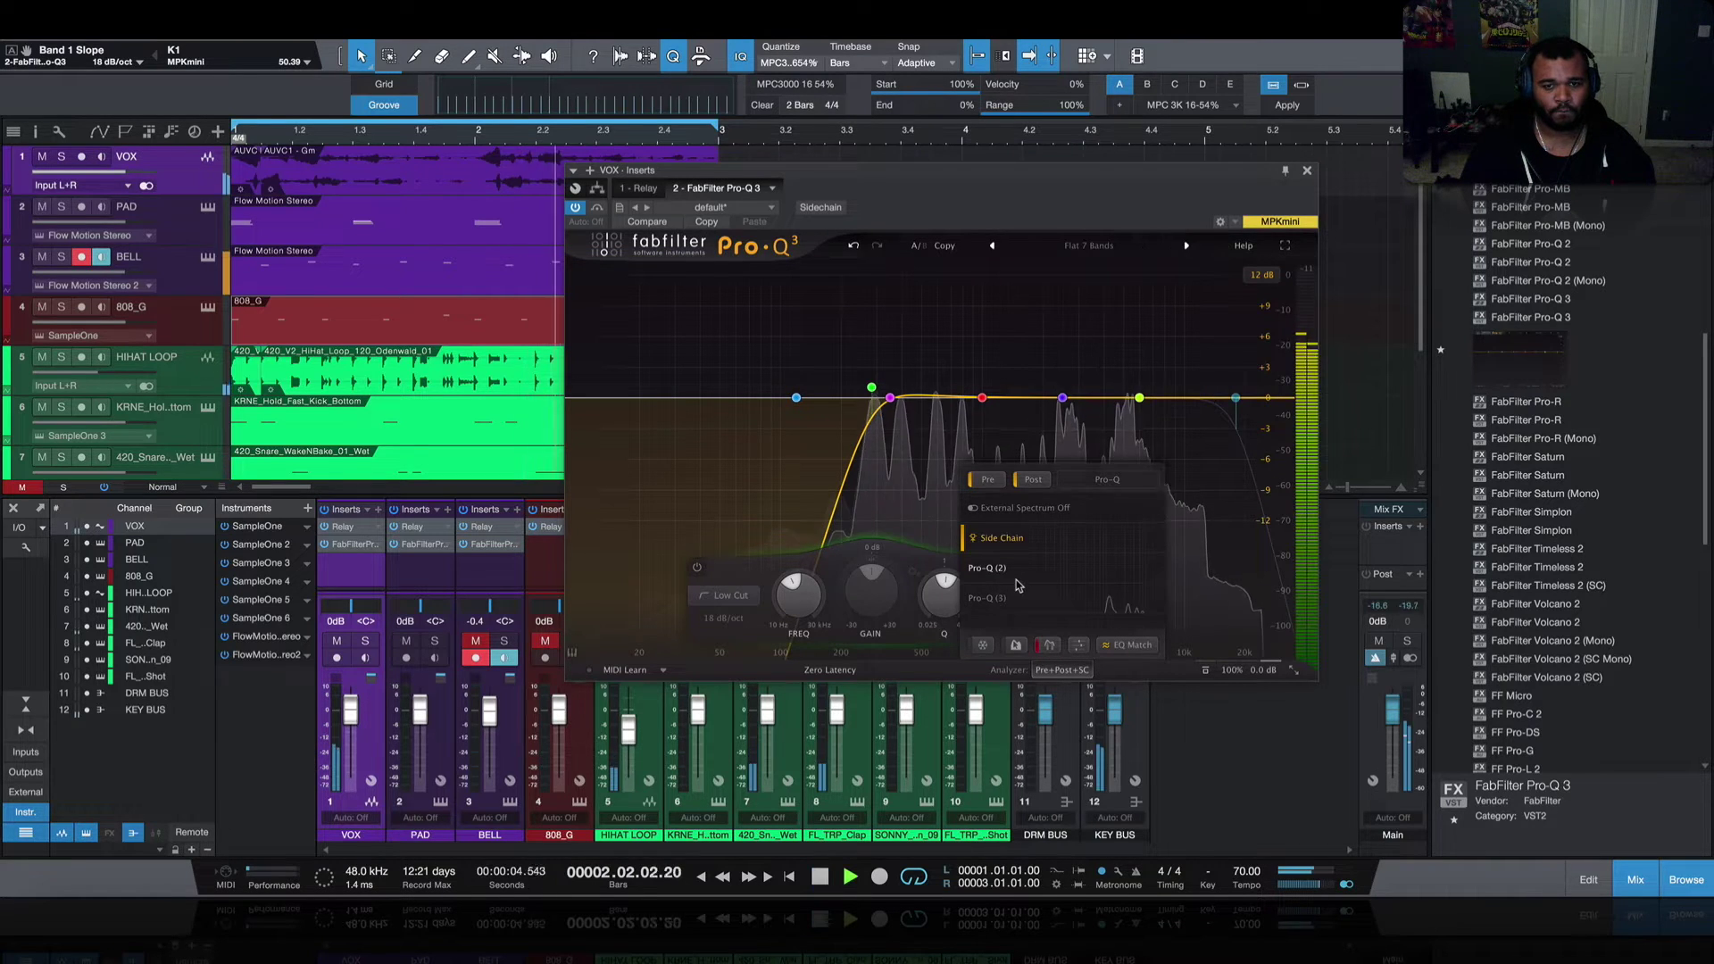
{"action": "mouse_move", "coordinate": [1054, 582]}
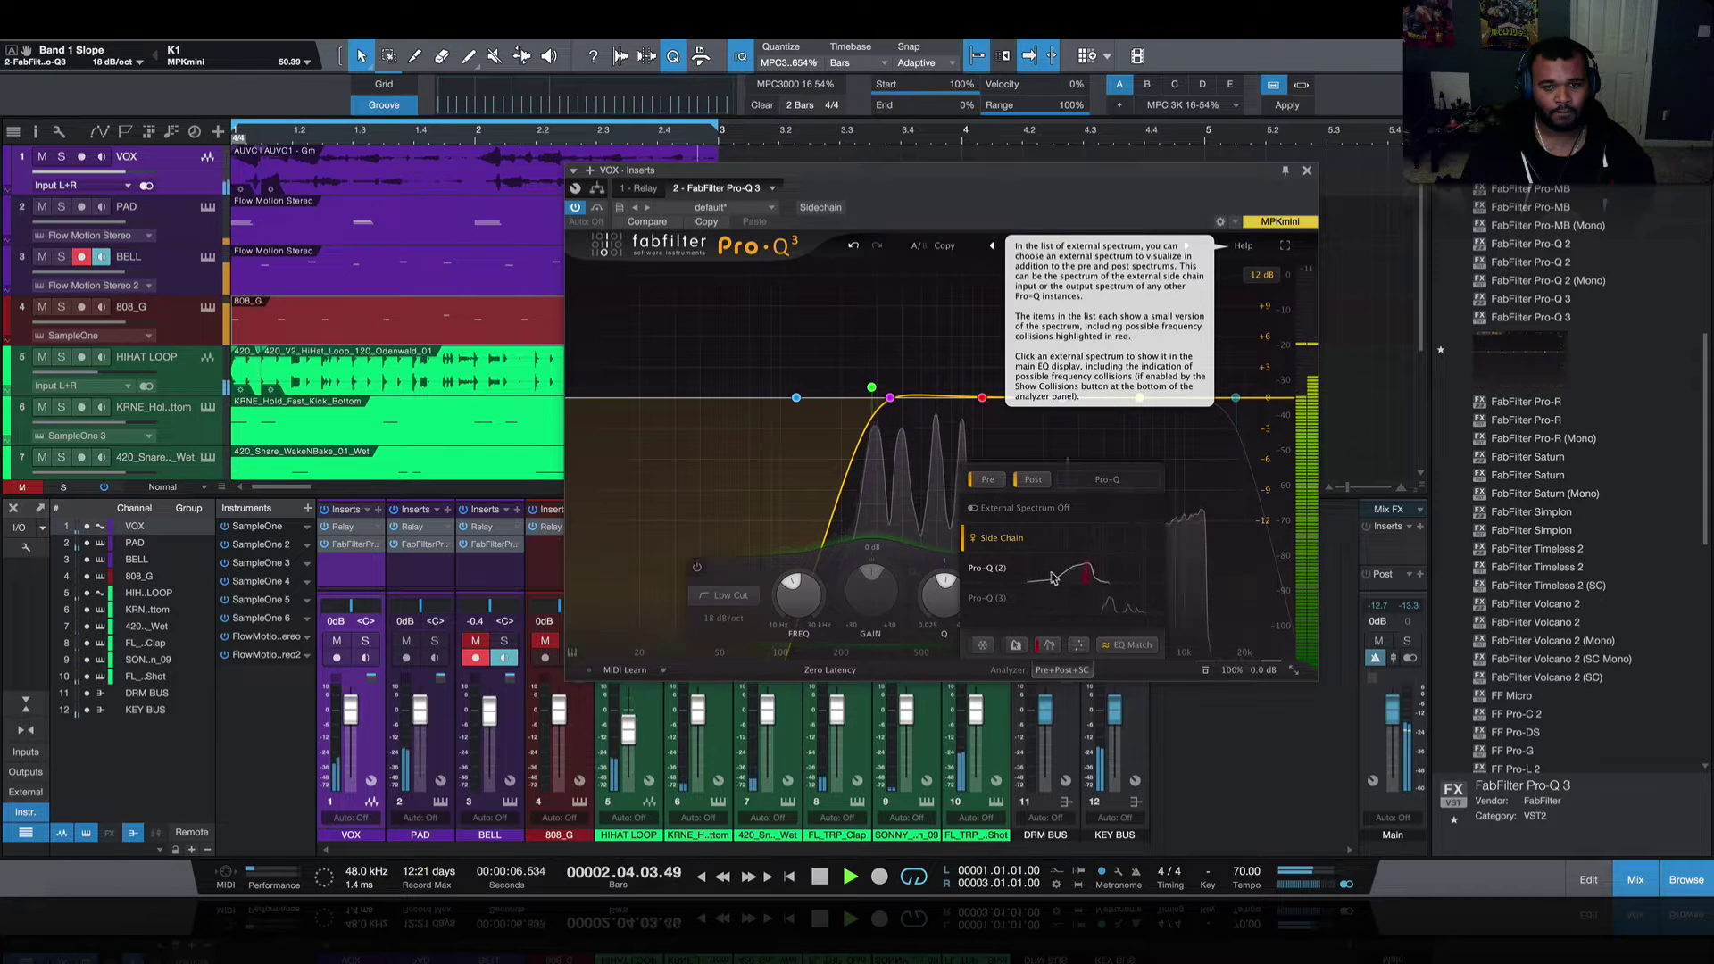
{"action": "left_click", "coordinate": [1094, 576]}
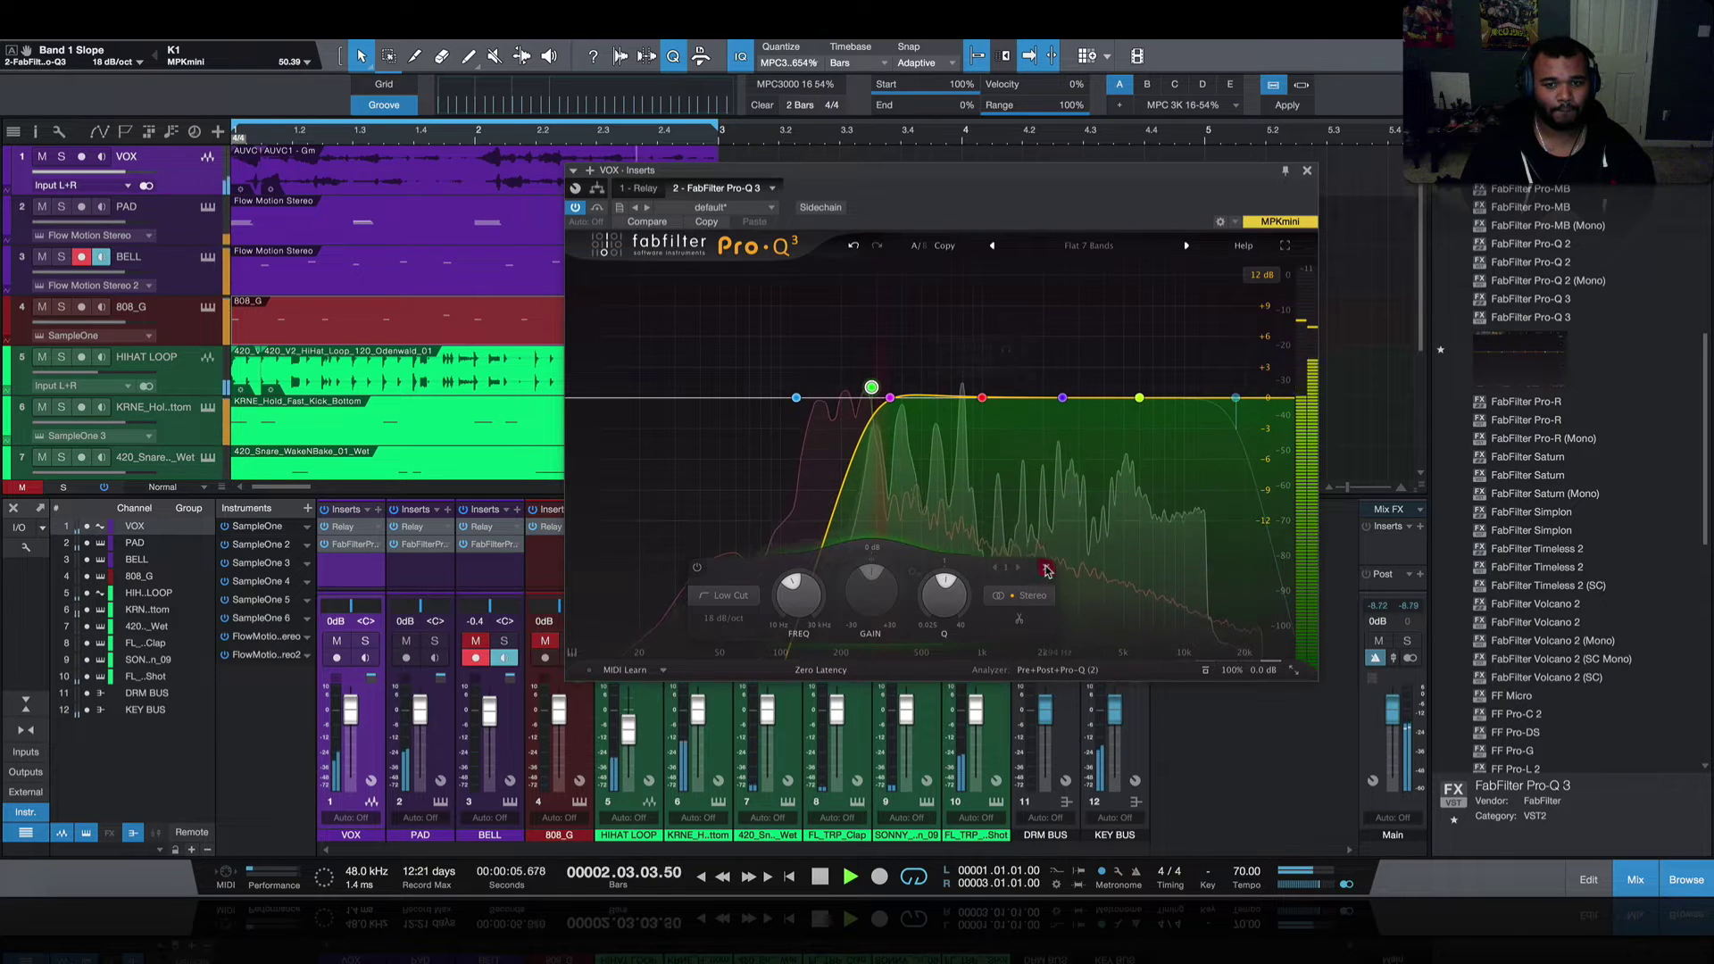
{"action": "left_click", "coordinate": [1048, 569]}
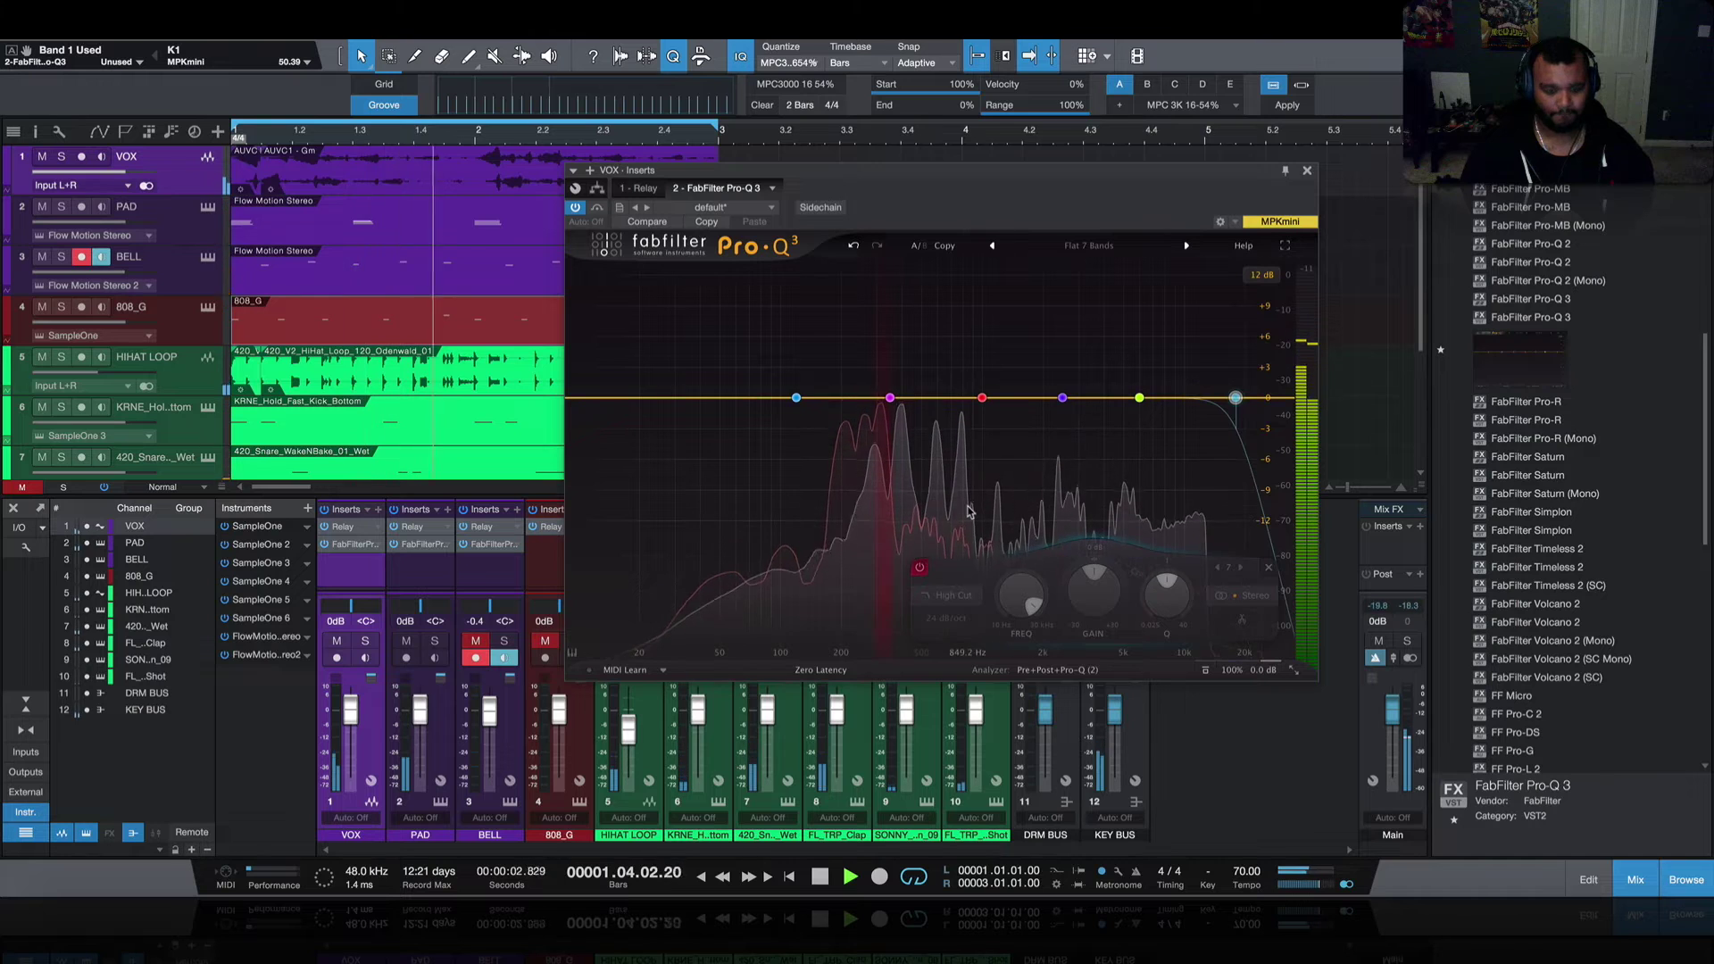
{"action": "key", "text": "ctrl+z"}
{"action": "key", "text": "space"}
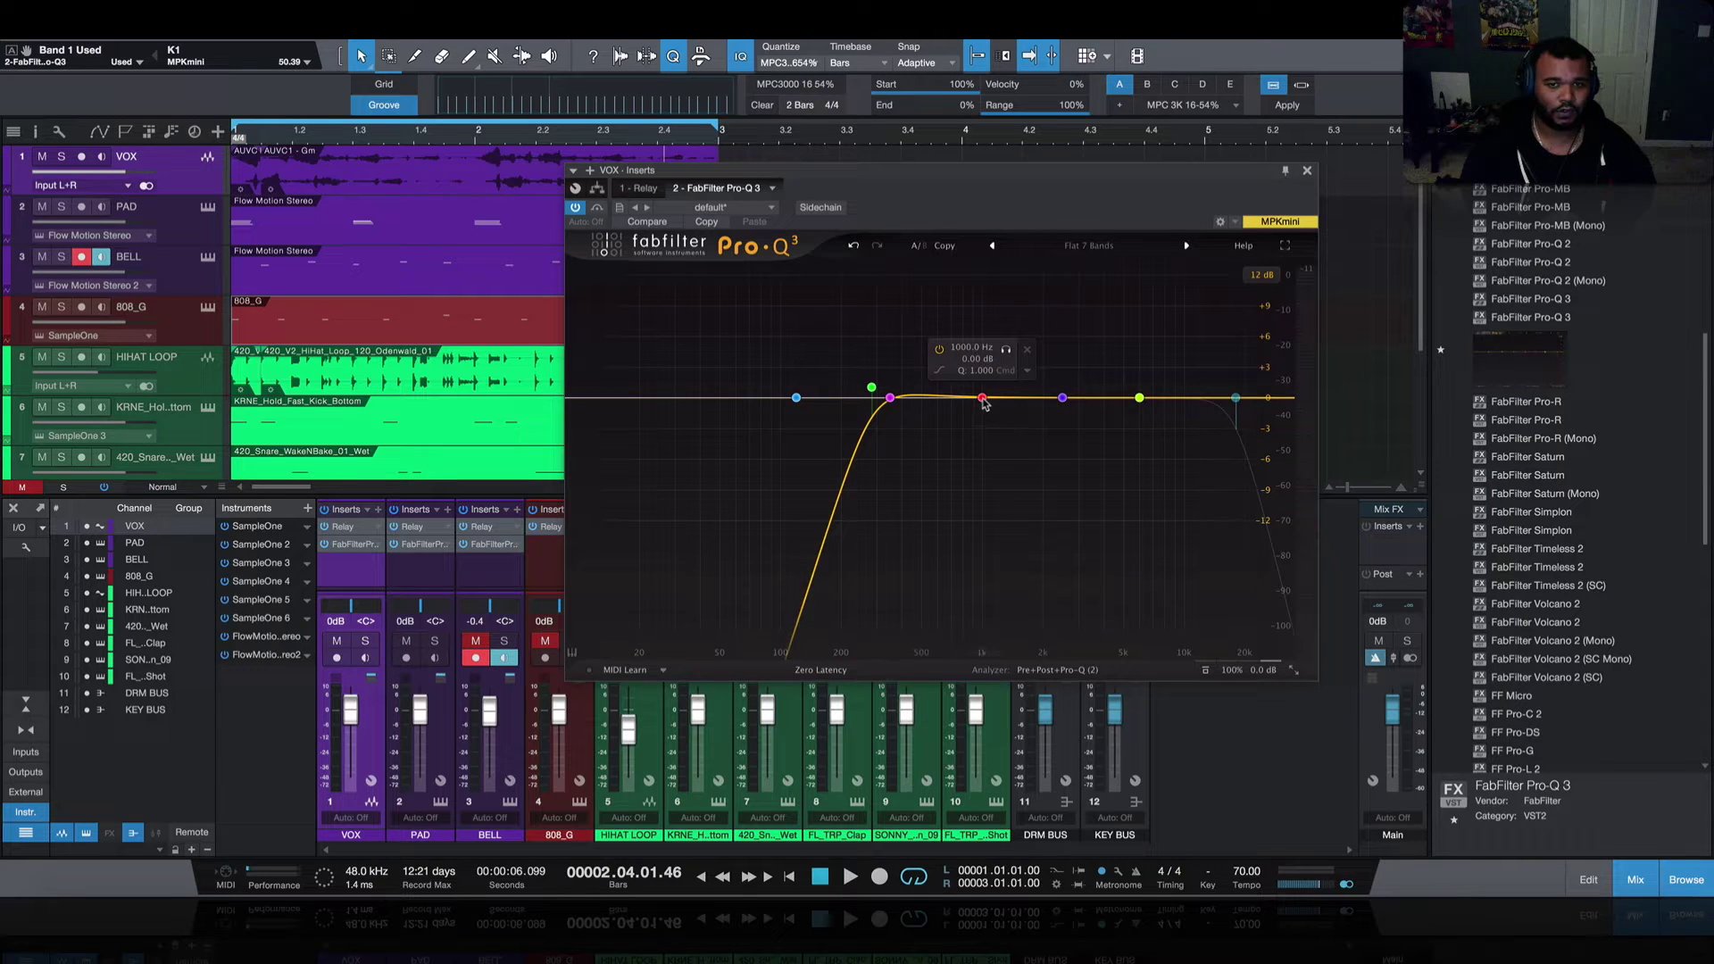
- Change the VOX equalizer's 1 kHz band to a Notch and move it to about 821 Hz
{"action": "left_click_drag", "start_coordinate": [984, 401], "coordinate": [981, 406]}
{"action": "left_click", "coordinate": [839, 597]}
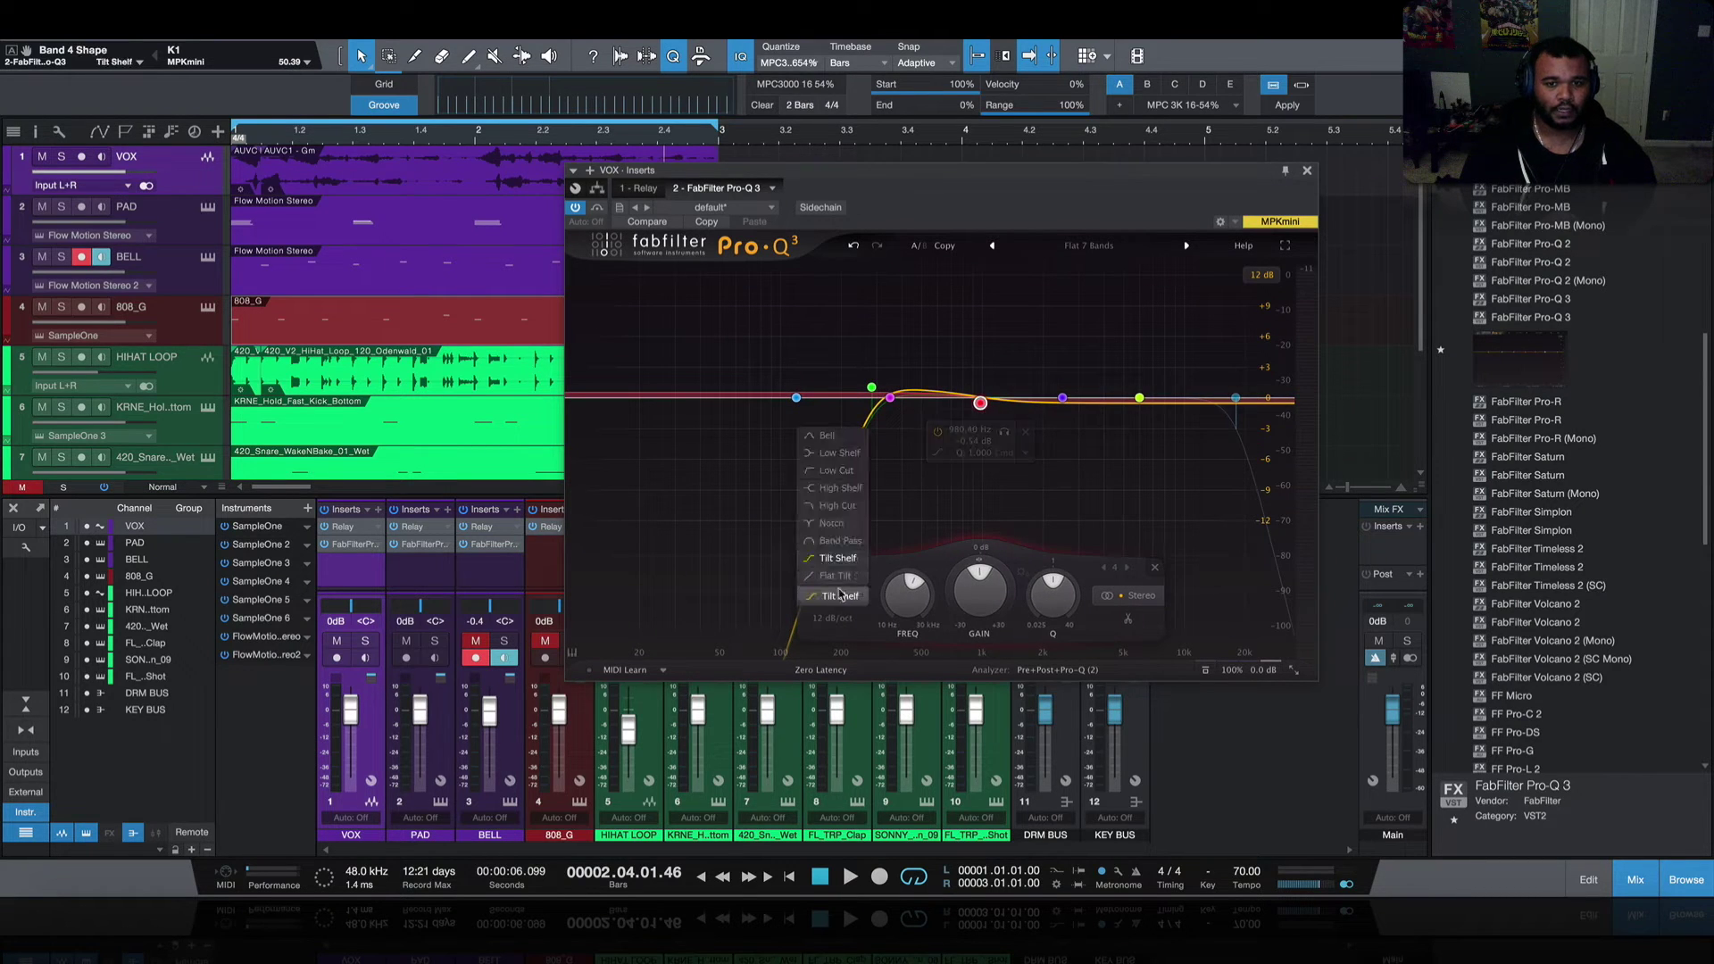
{"action": "left_click", "coordinate": [832, 524]}
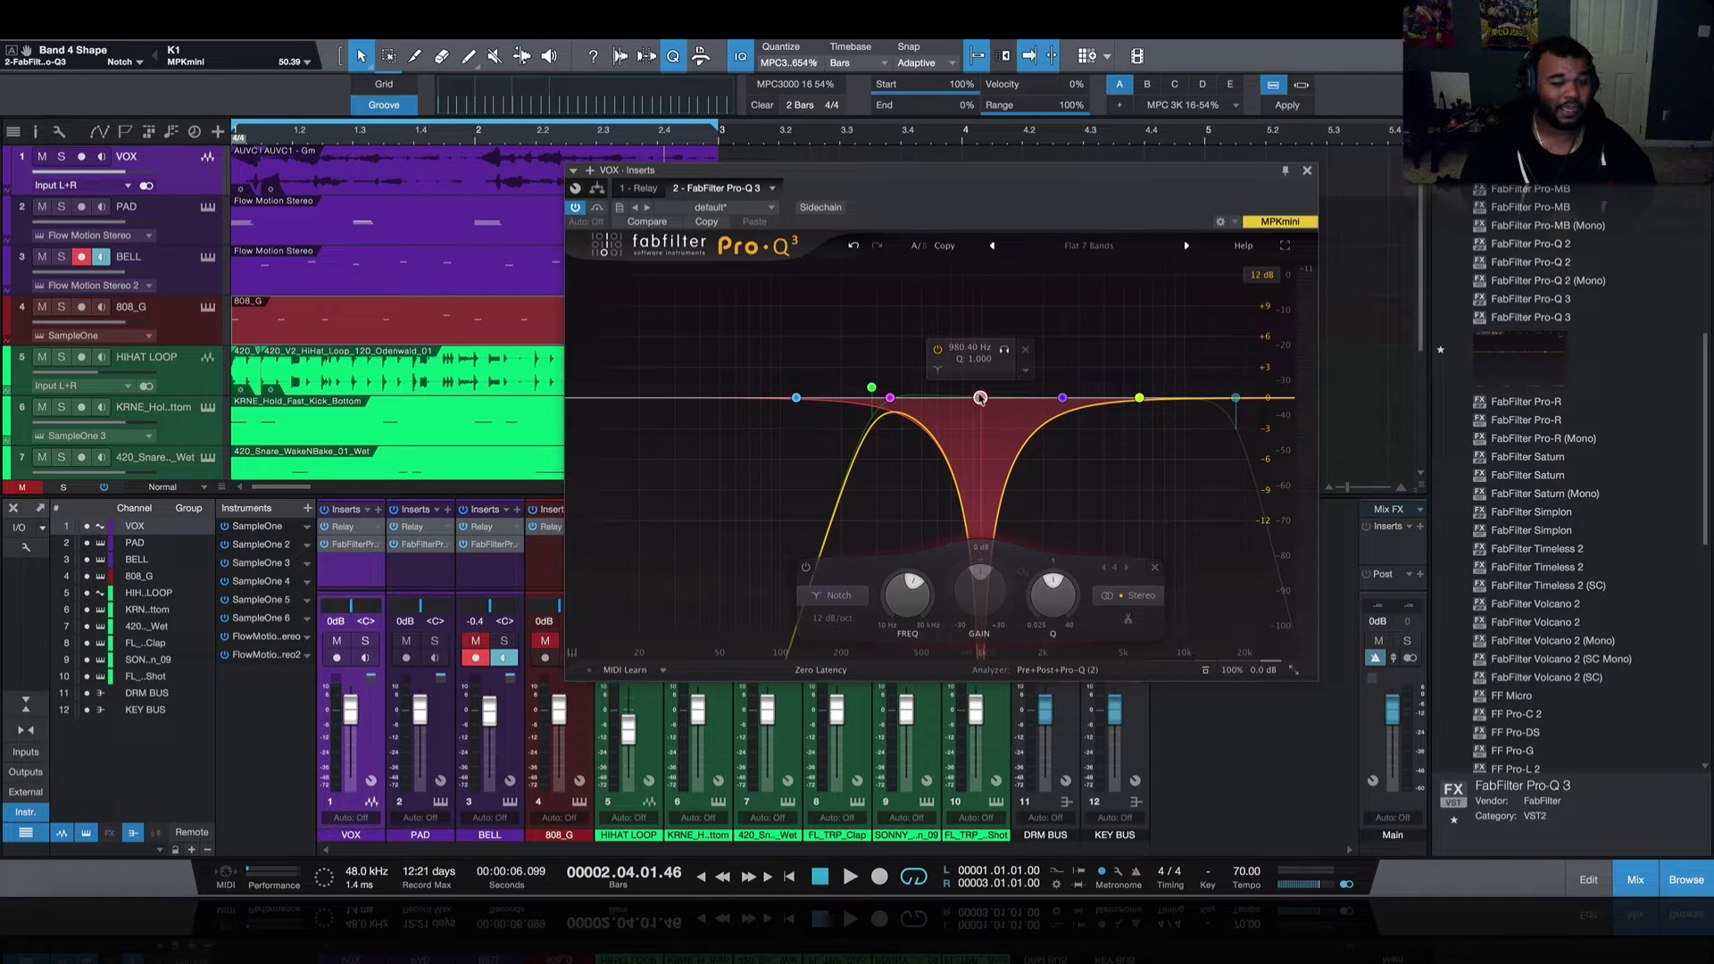
{"action": "left_click_drag", "start_coordinate": [980, 401], "coordinate": [964, 411]}
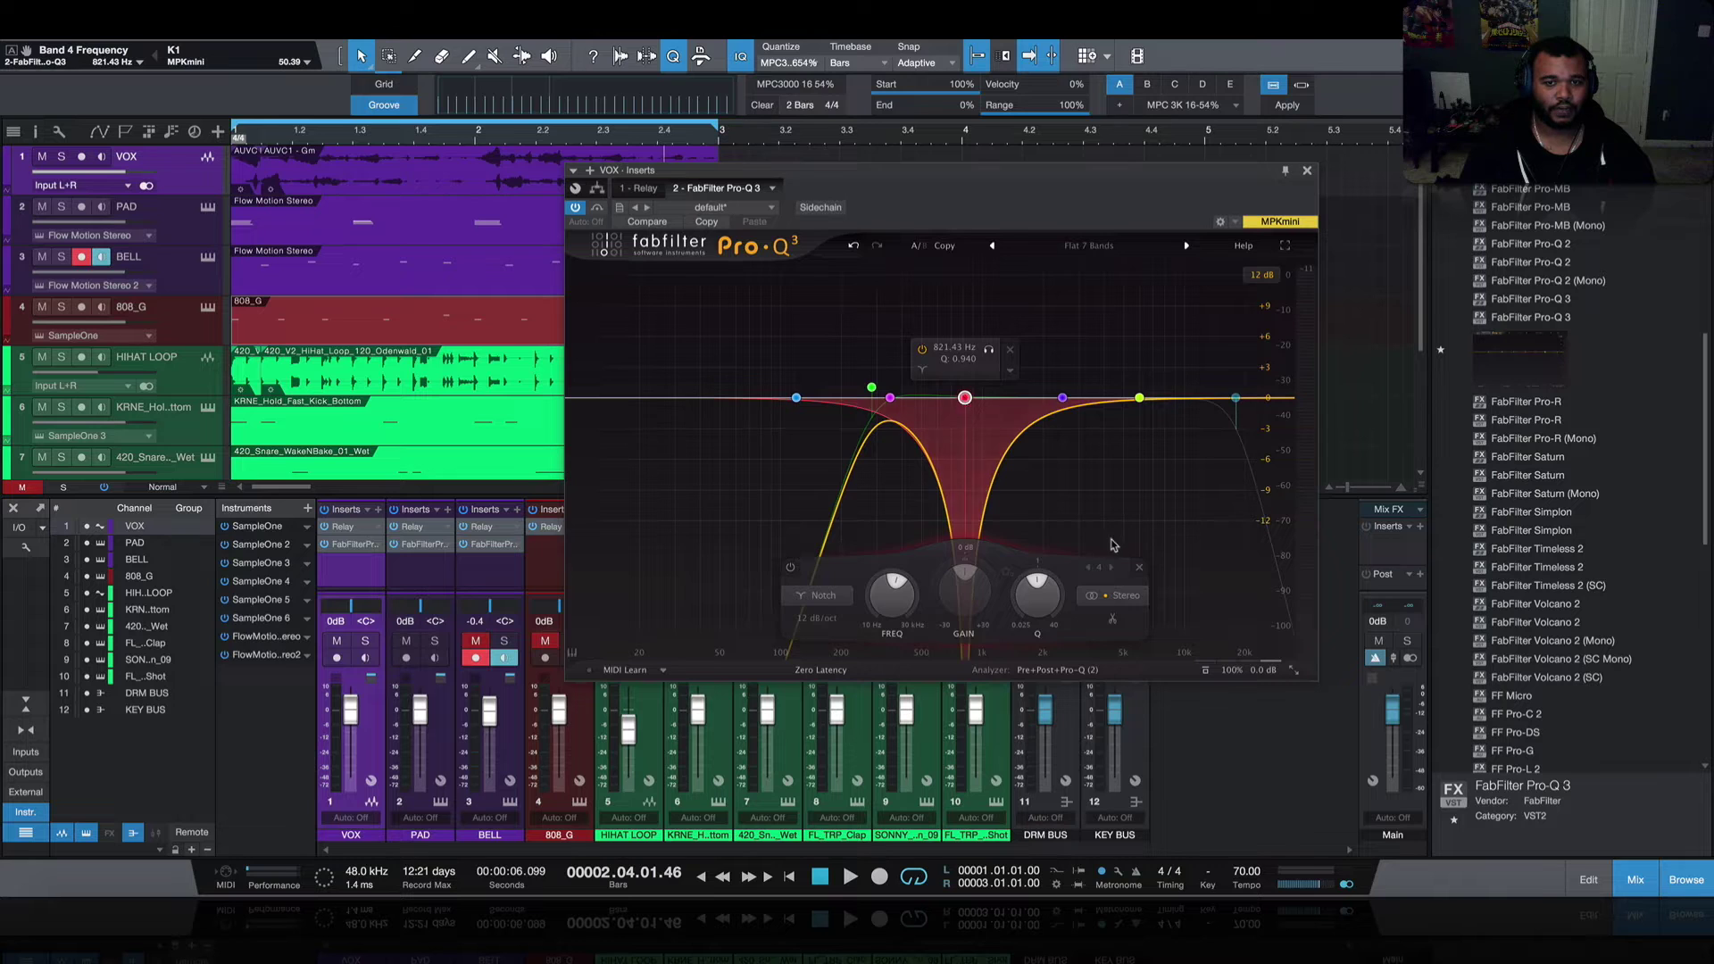
- Move the VOX notch to about 342 Hz and the low cut to about 176 Hz while playing the loop
{"action": "key", "text": "space"}
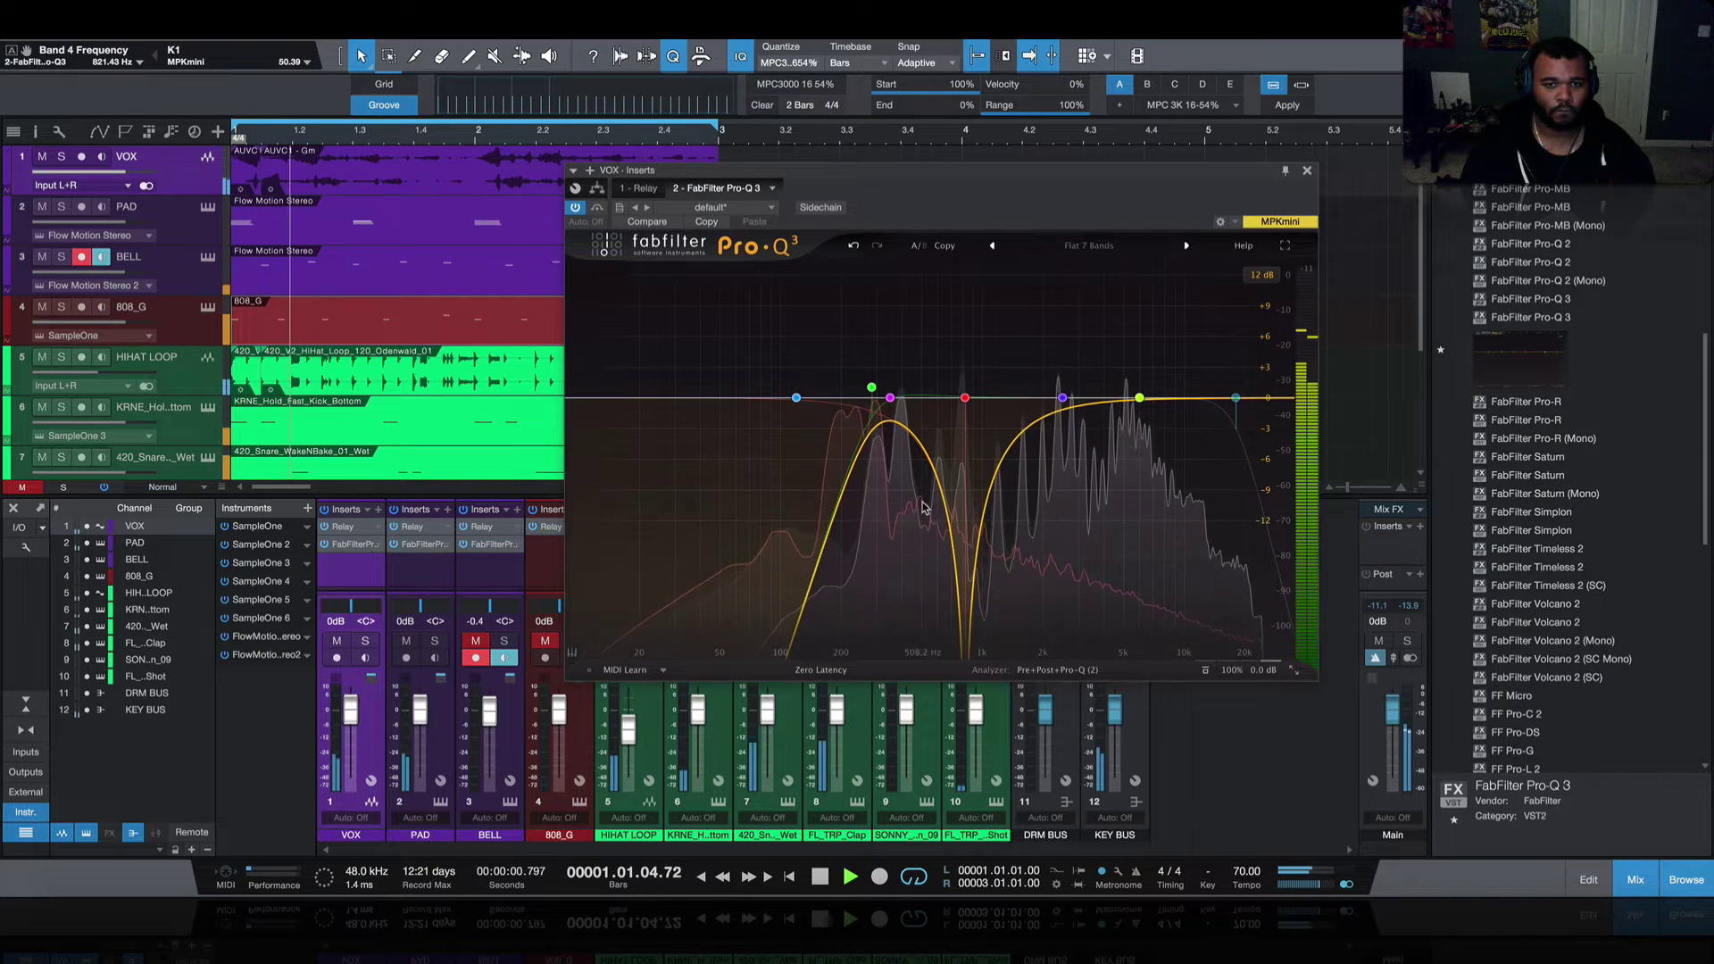
{"action": "mouse_move", "coordinate": [891, 455]}
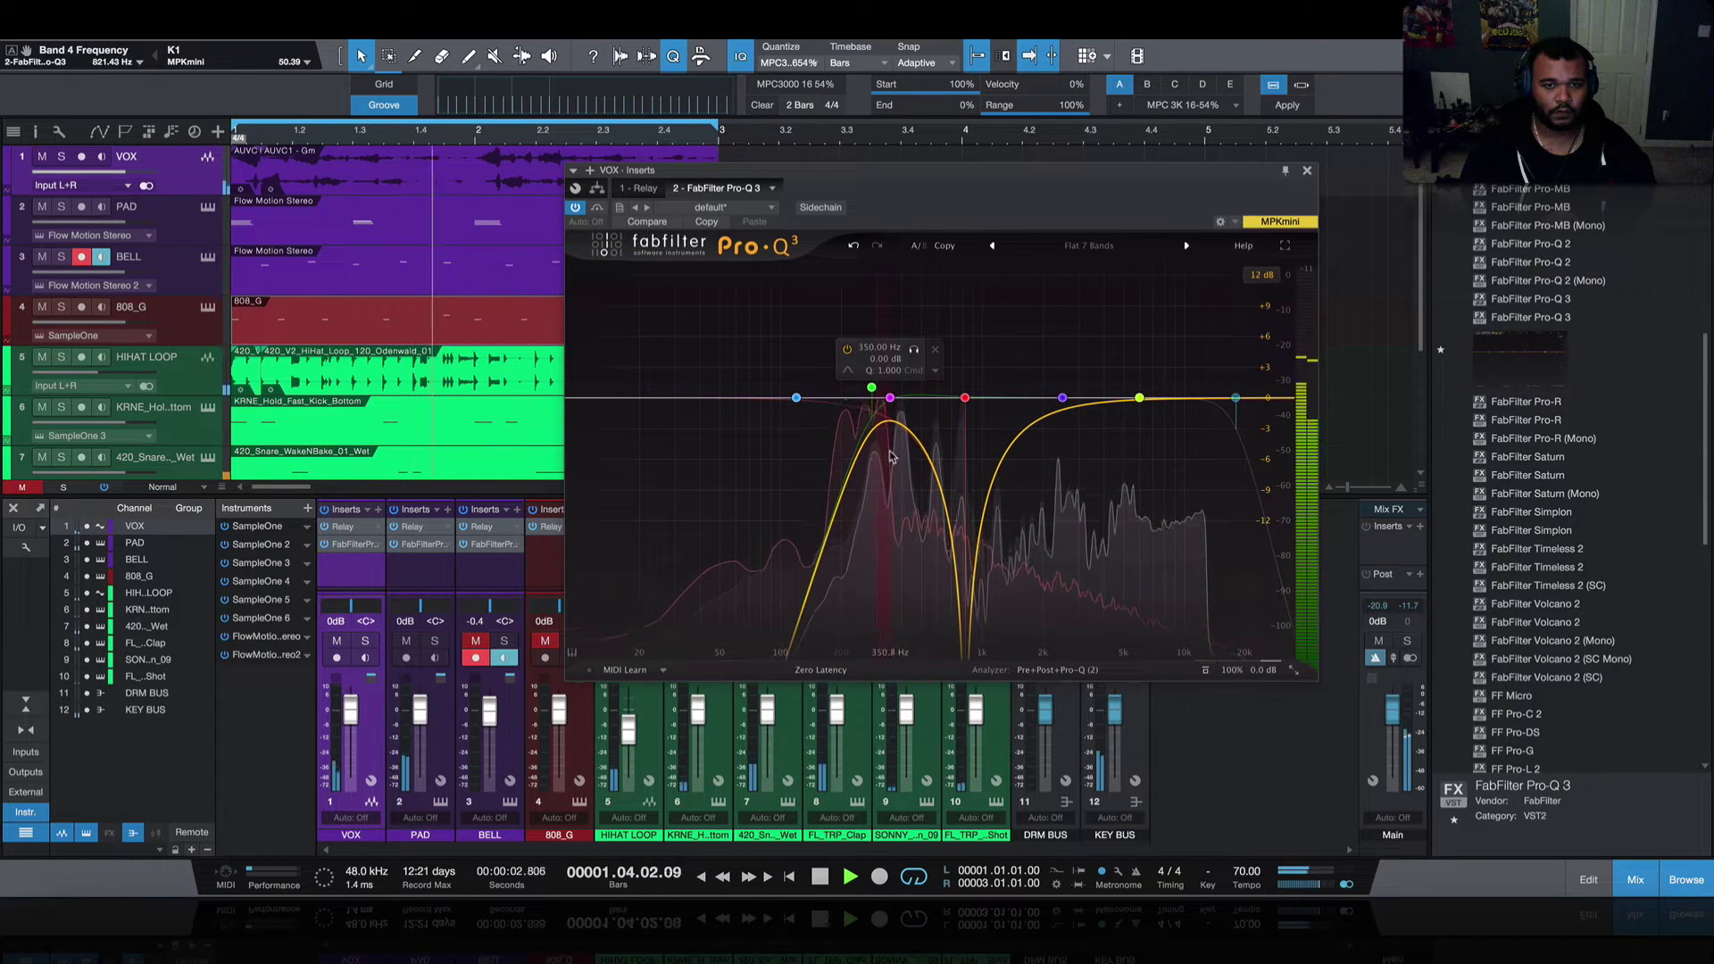
{"action": "left_click_drag", "start_coordinate": [965, 397], "coordinate": [889, 403]}
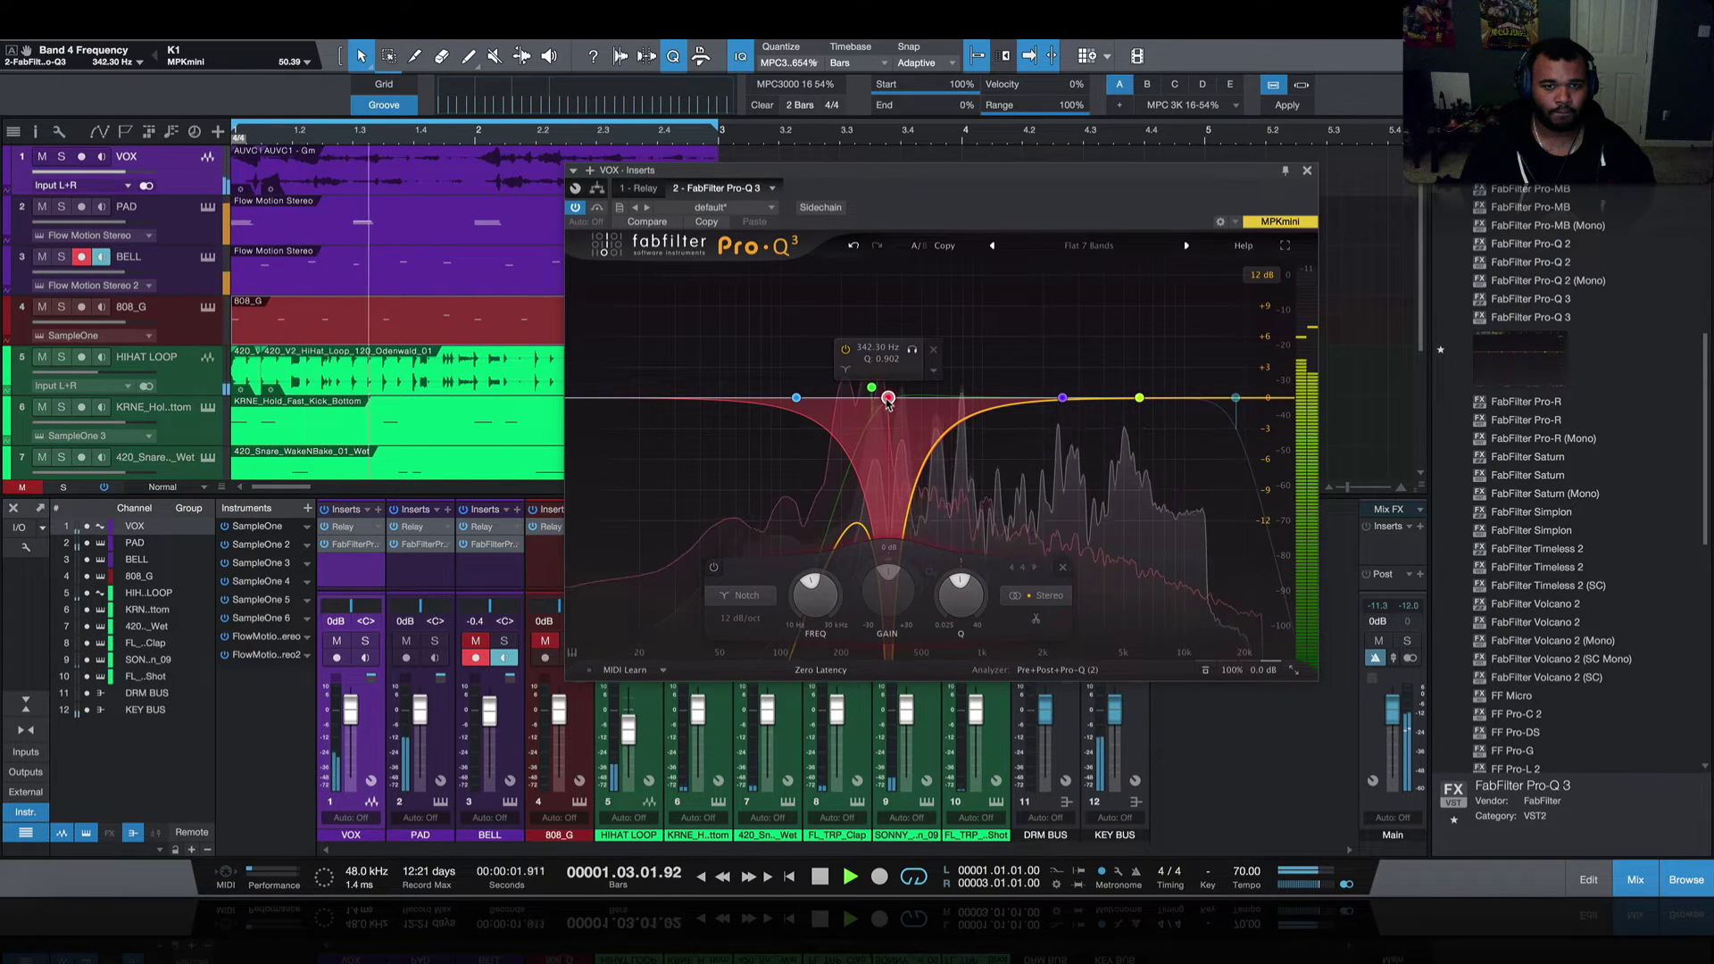
{"action": "left_click_drag", "start_coordinate": [872, 386], "coordinate": [830, 390]}
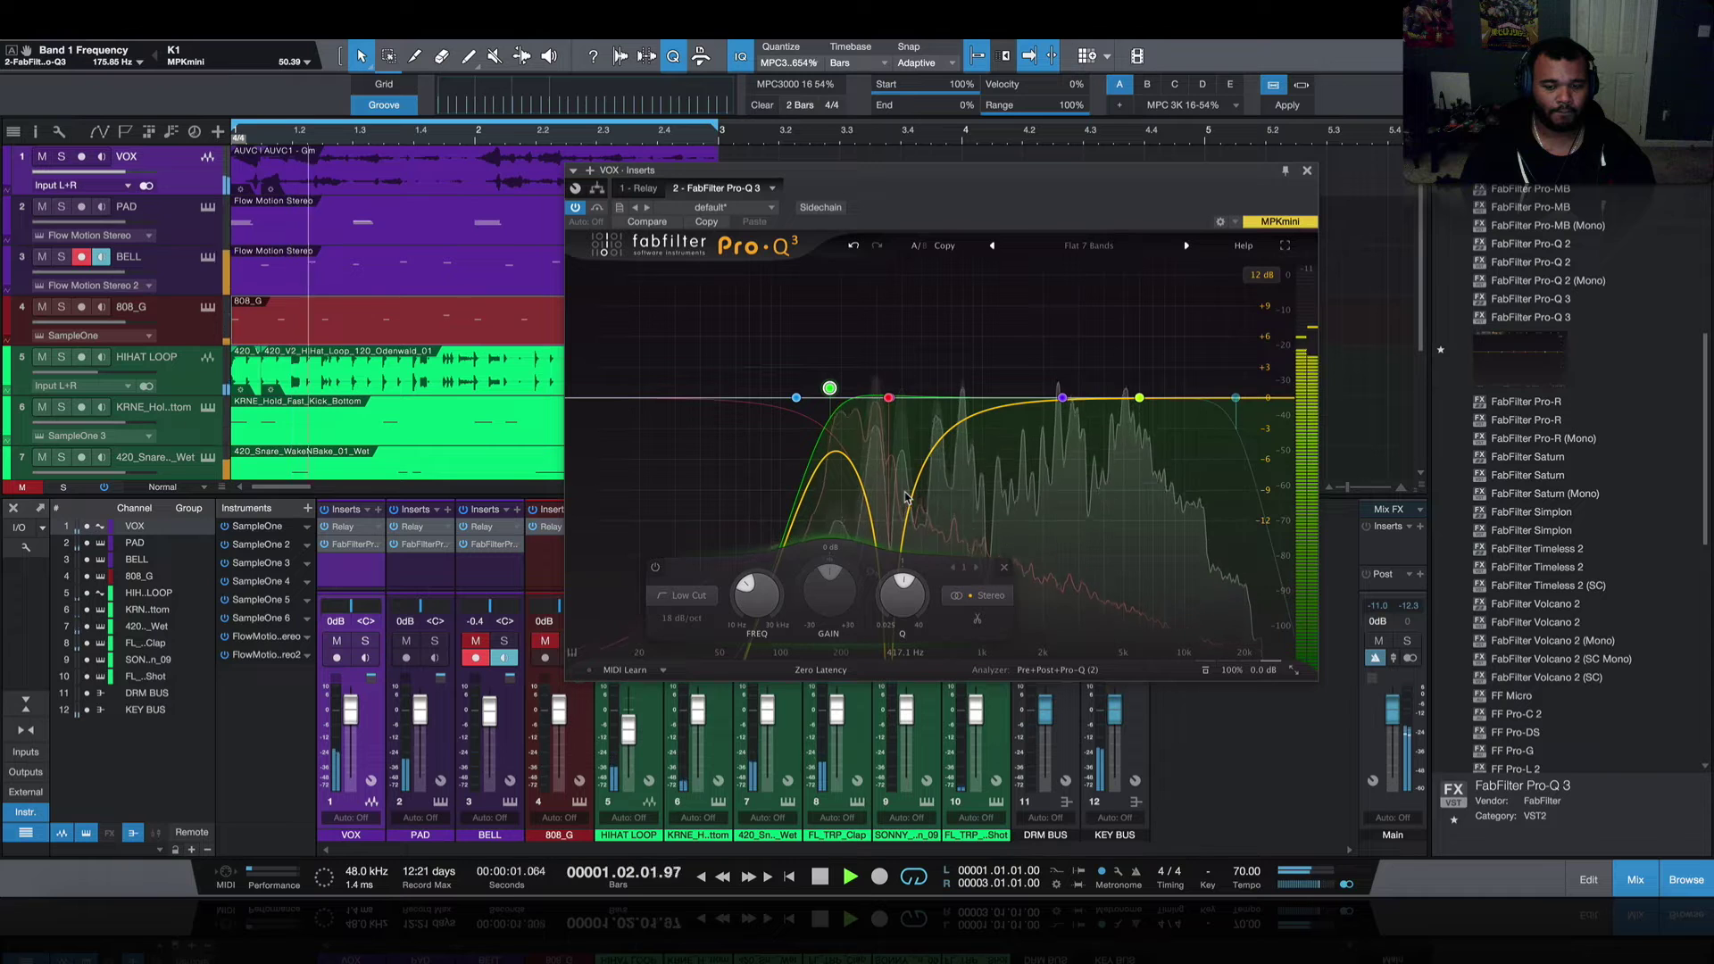
{"action": "key", "text": "space"}
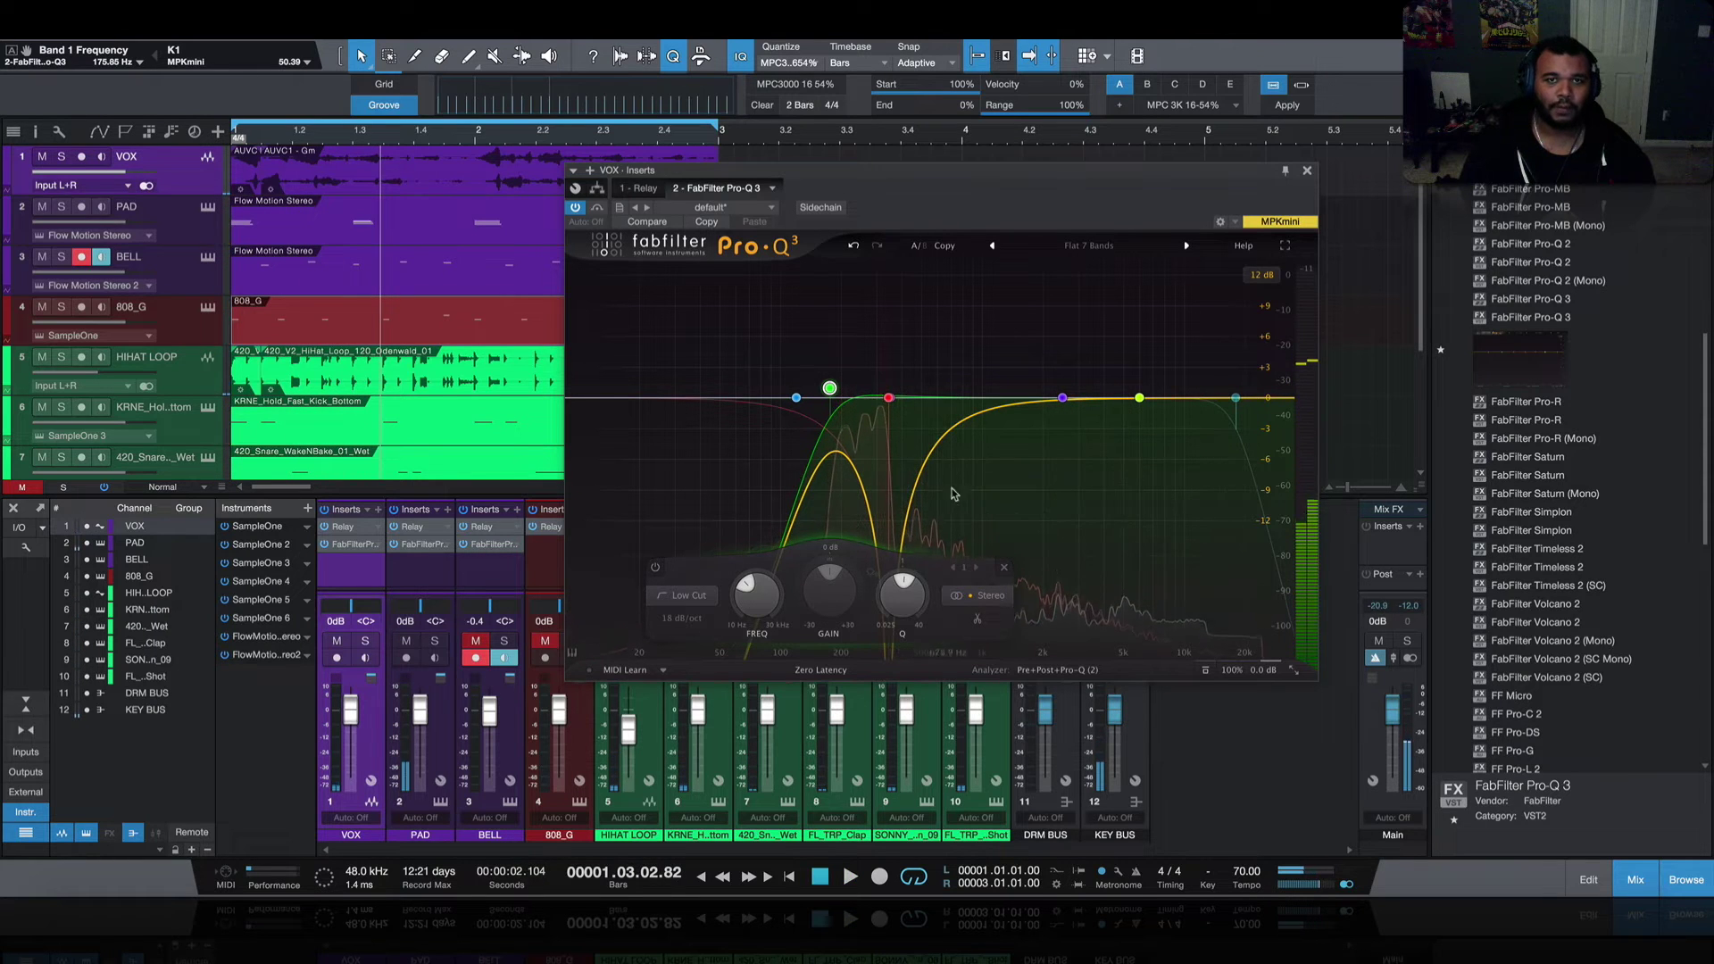
- Close the VOX equalizer and play the loop to judge the VOX and PAD together
{"action": "left_click", "coordinate": [1307, 172]}
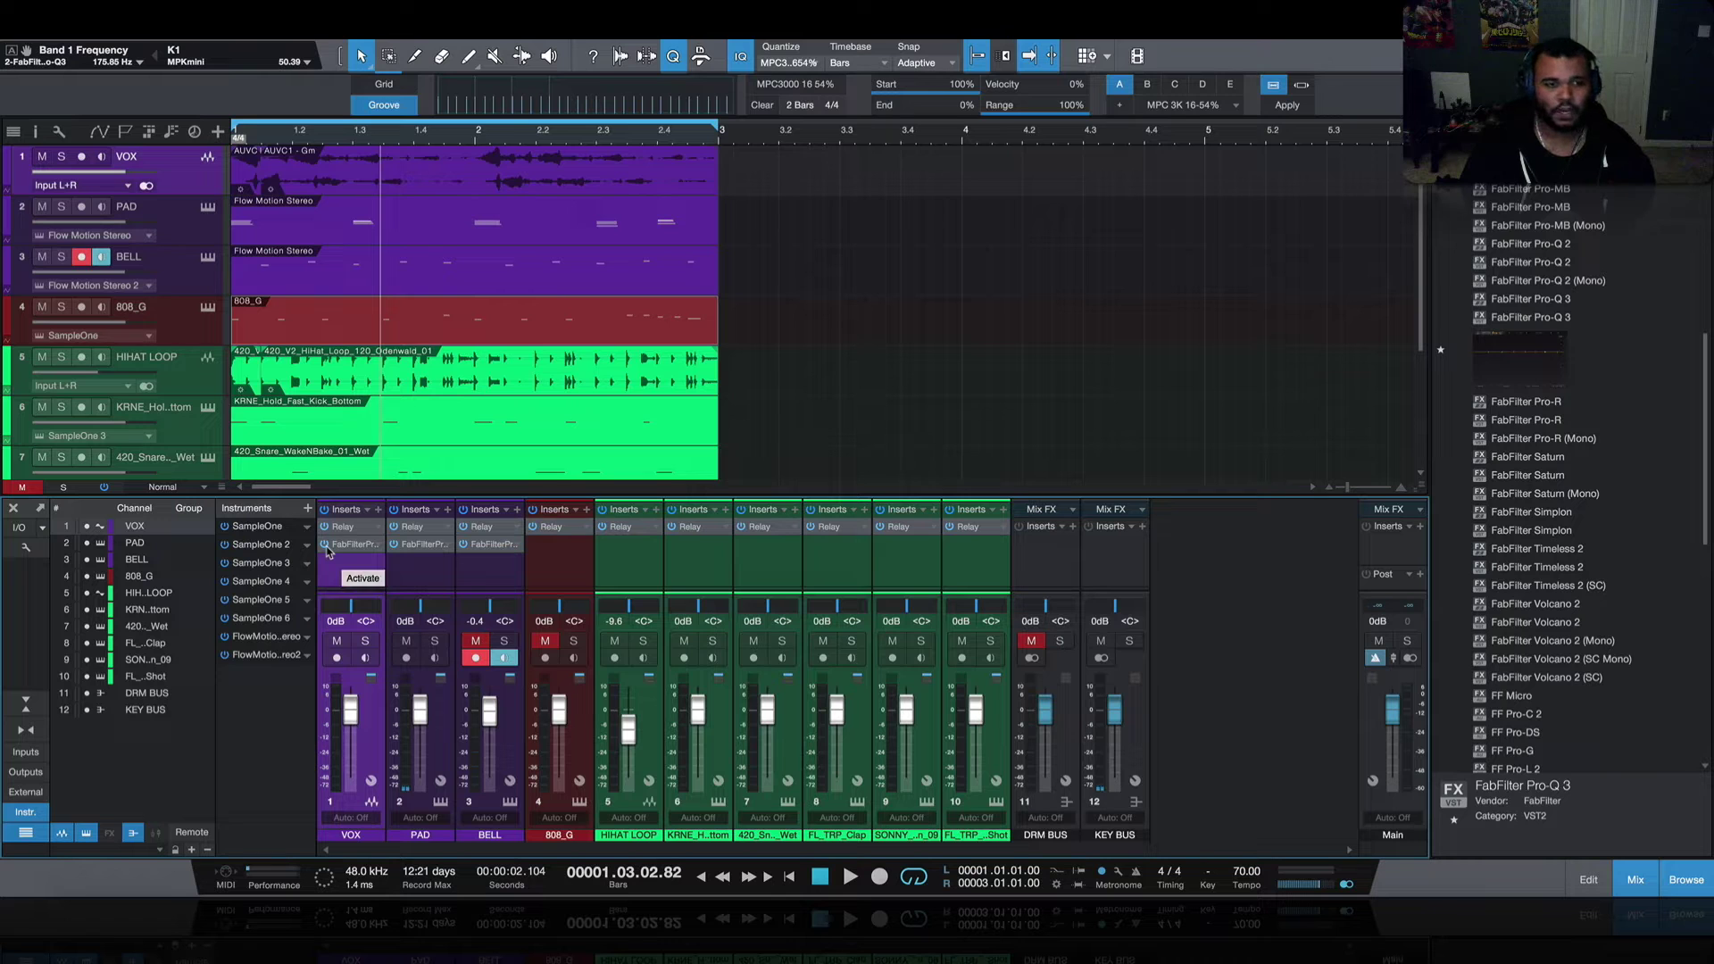
{"action": "key", "text": "space"}
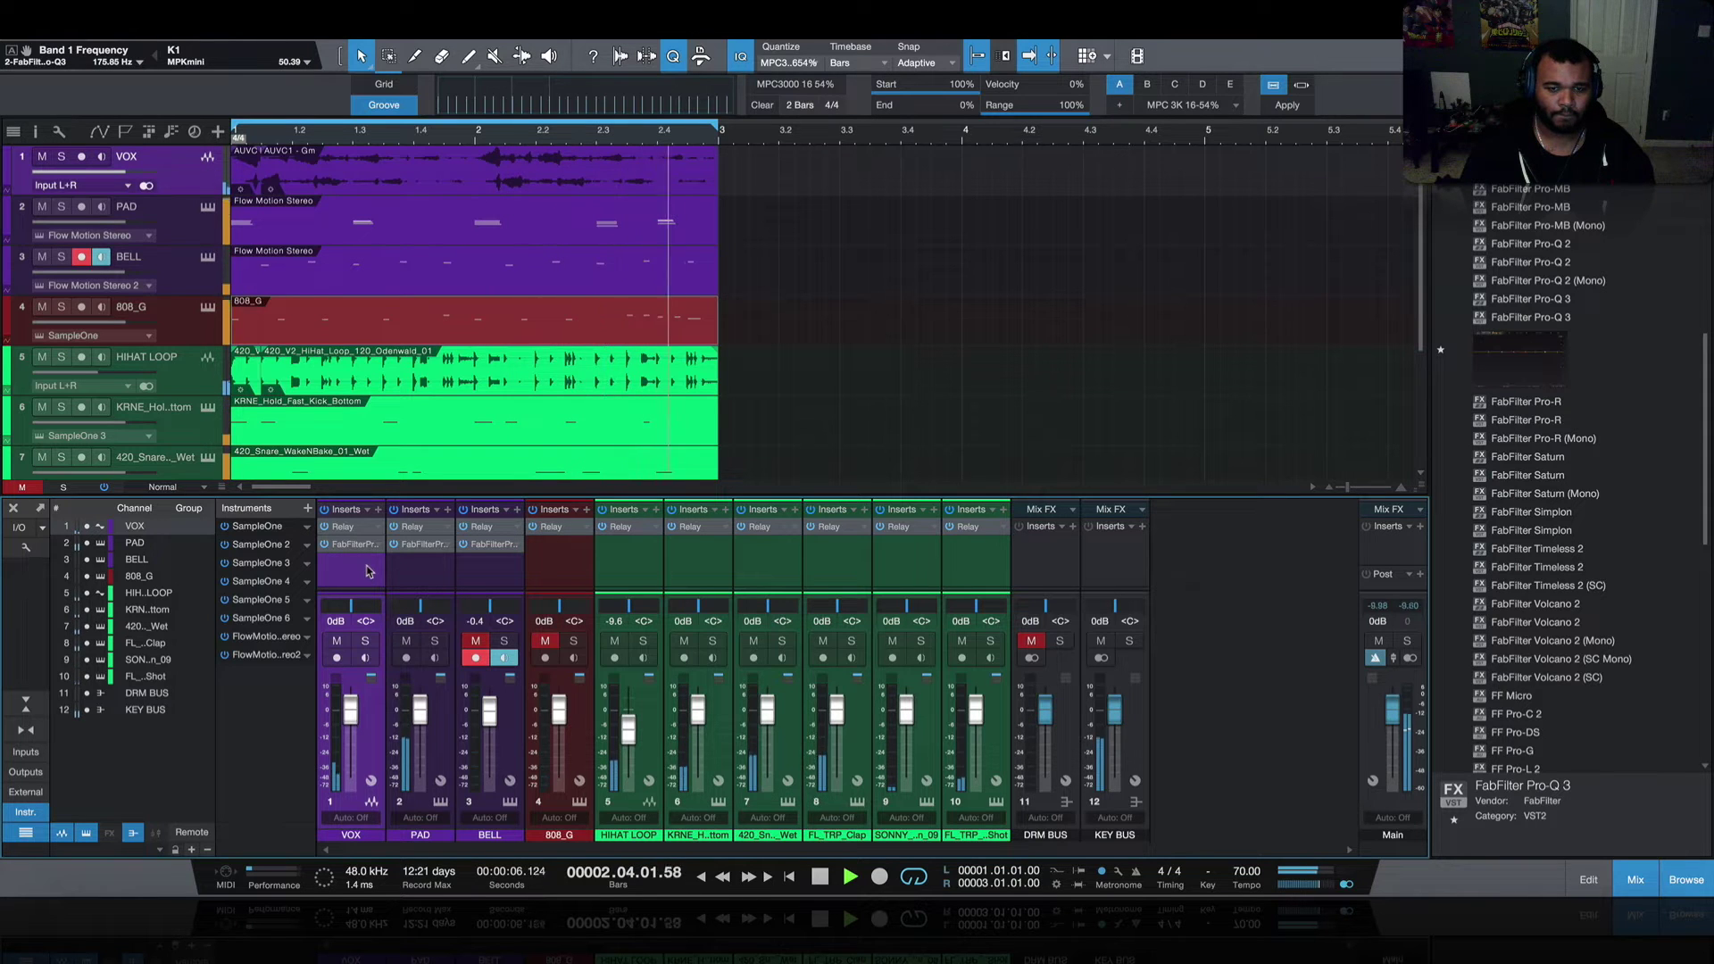
{"action": "key", "text": "space"}
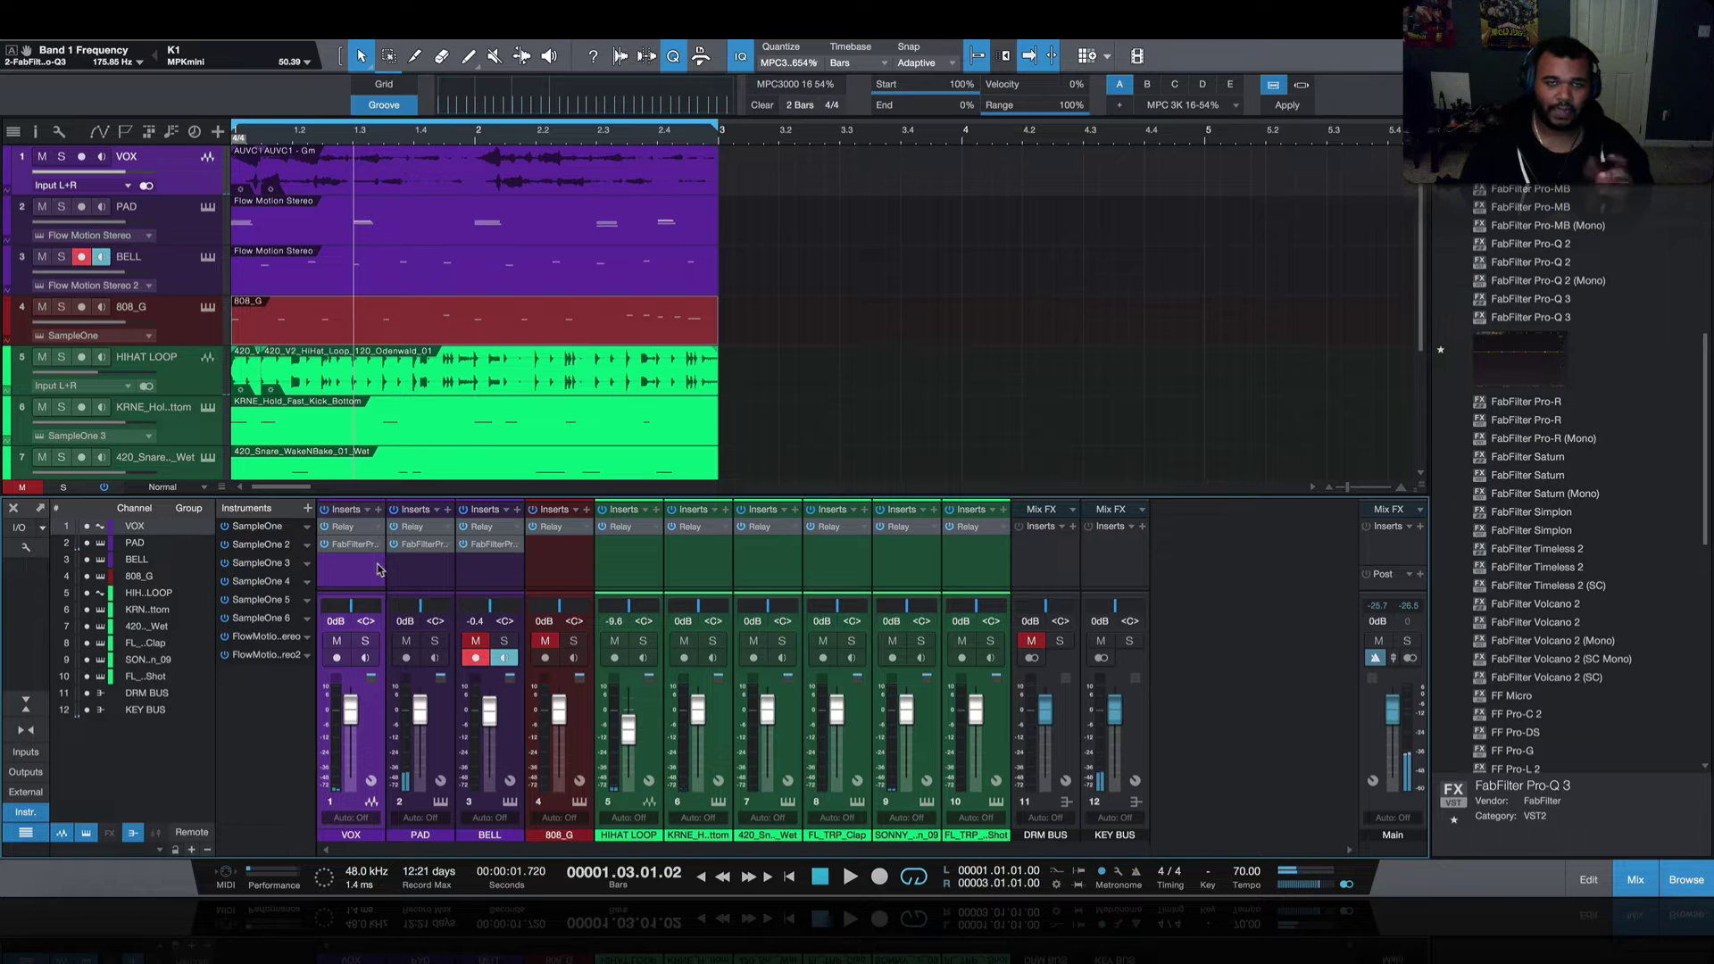
- Rename the Pro-Q 3 instances to VOX, PAD and BELL in the analyzer's external spectrum list
{"action": "left_click", "coordinate": [423, 544]}
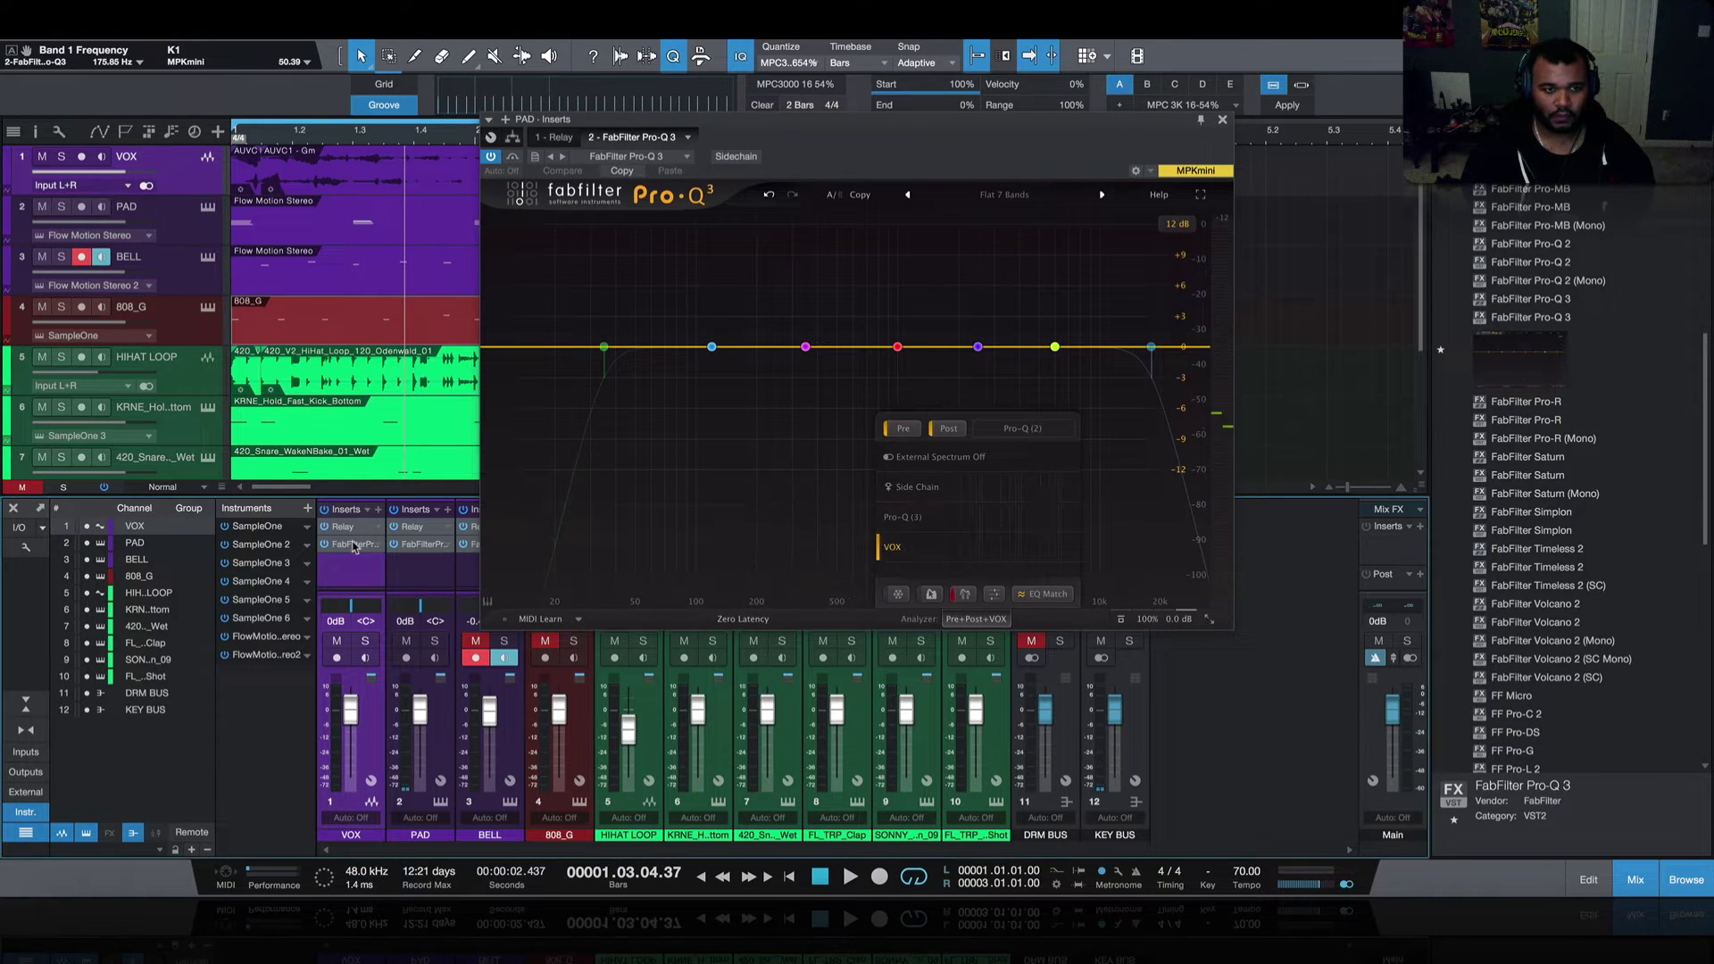
{"action": "key", "text": "space"}
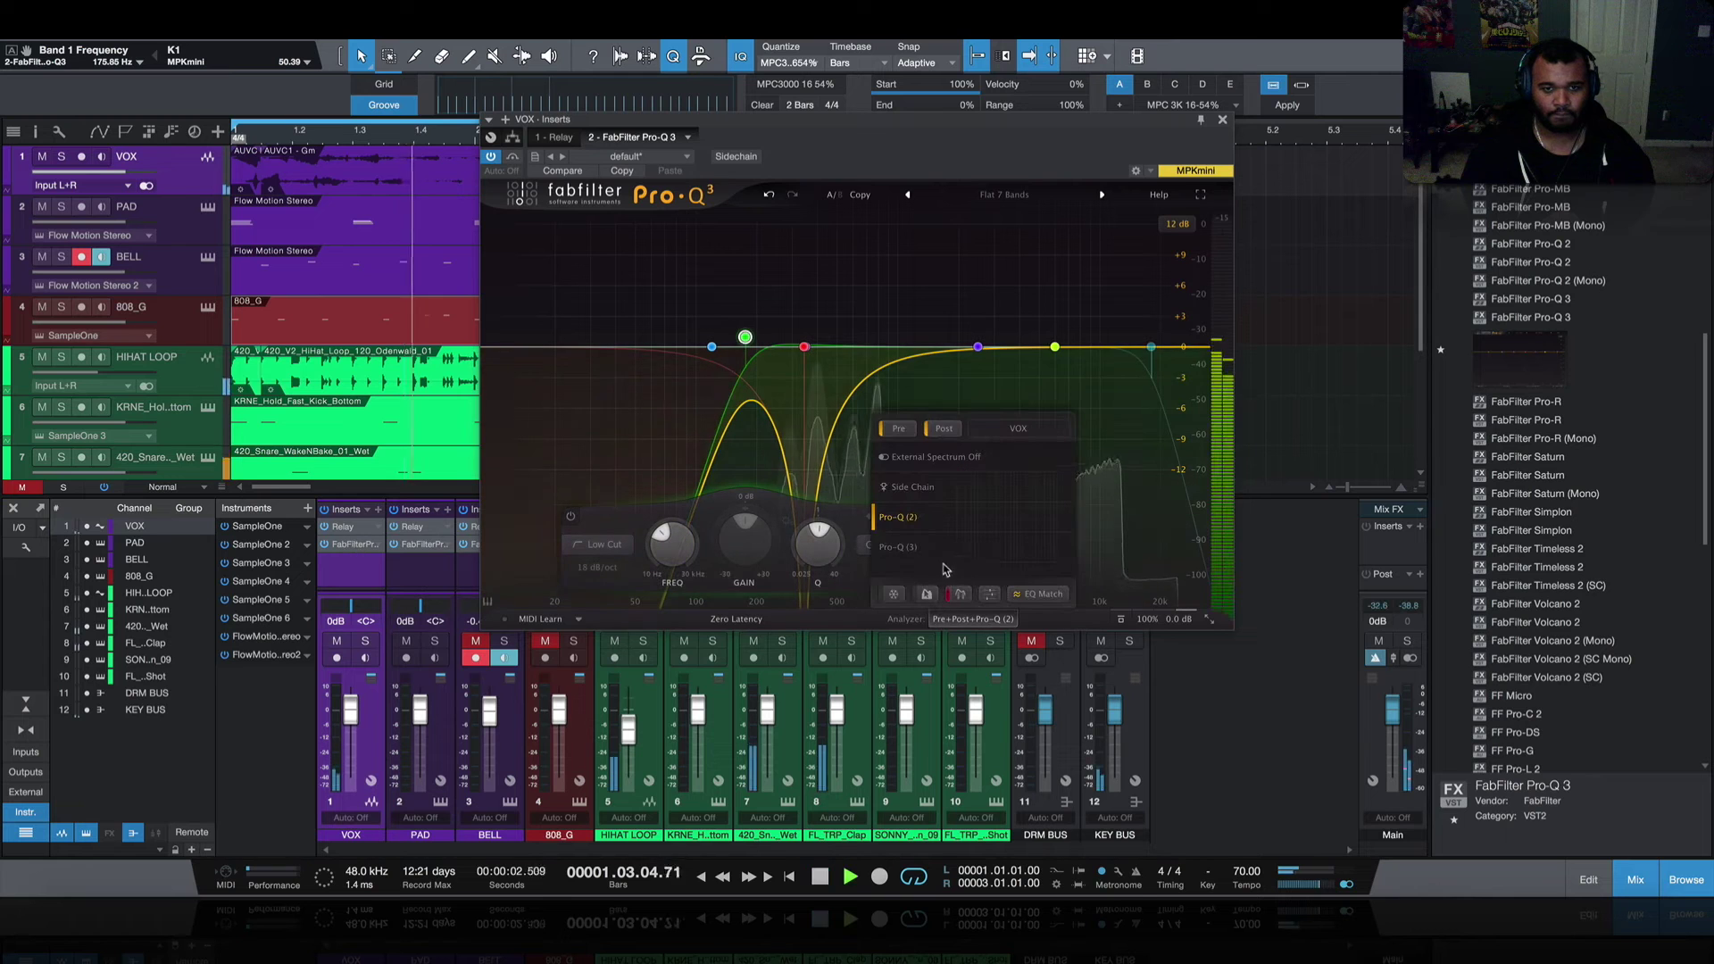
{"action": "double_click", "coordinate": [897, 517]}
{"action": "type", "text": "PAD"}
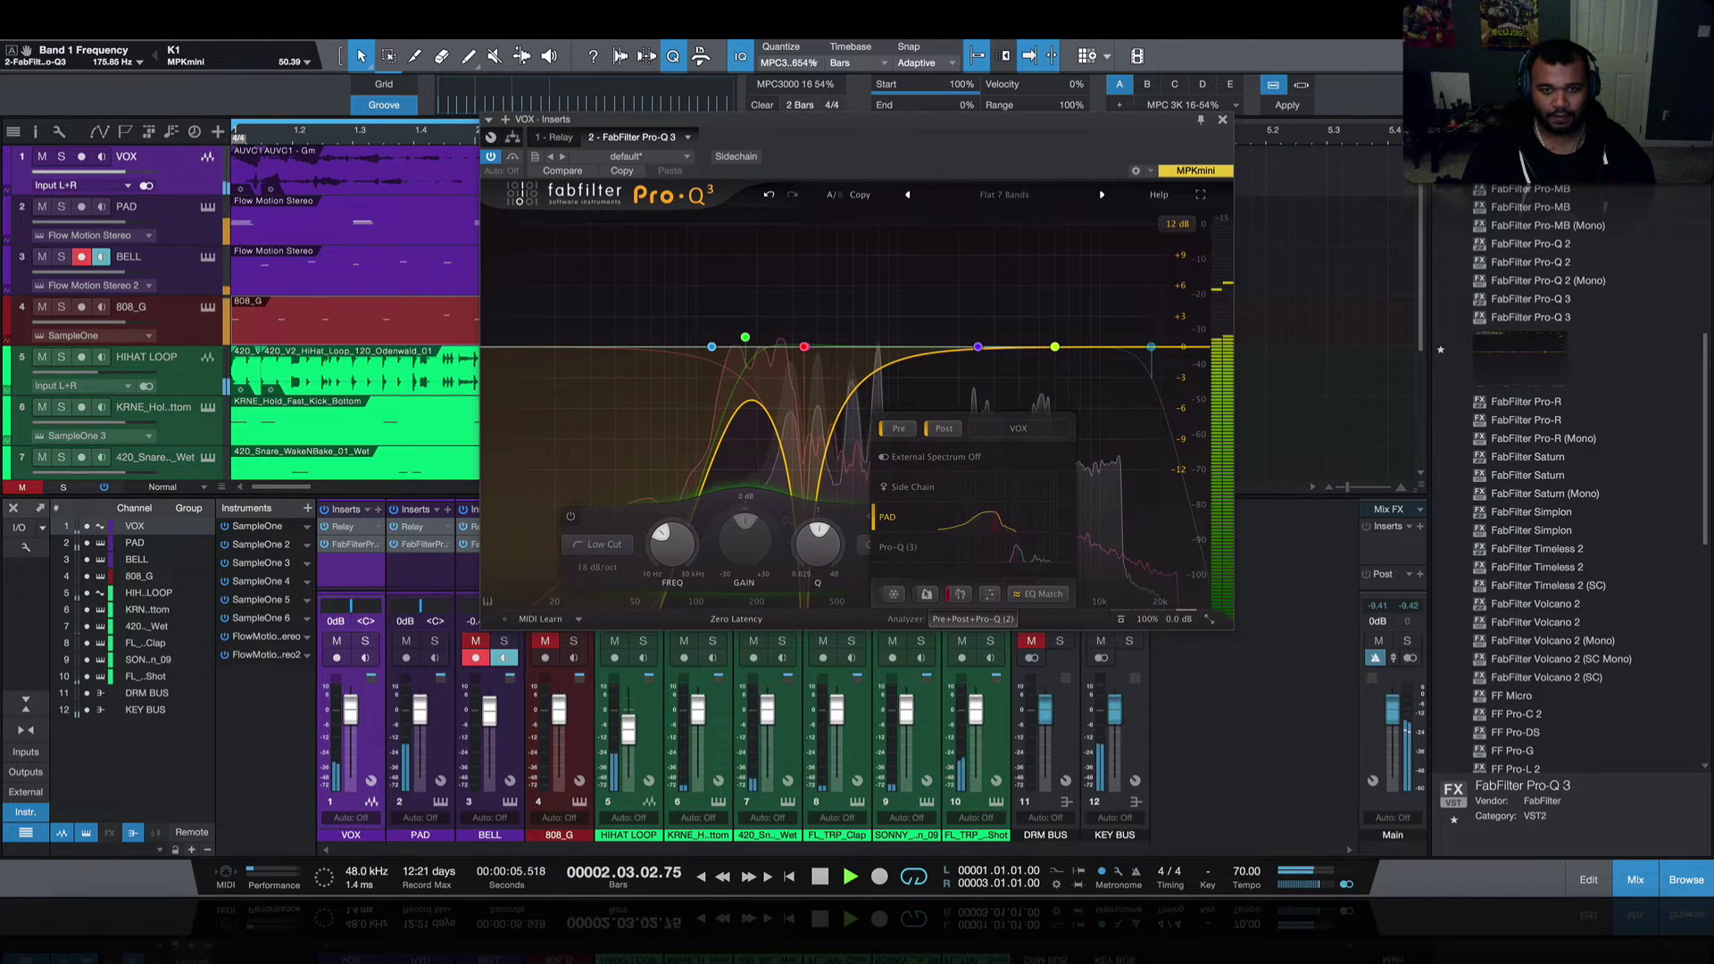
{"action": "key", "text": "Return"}
{"action": "double_click", "coordinate": [902, 547]}
{"action": "type", "text": "BELL"}
{"action": "key", "text": "Return"}
{"action": "key", "text": "space"}
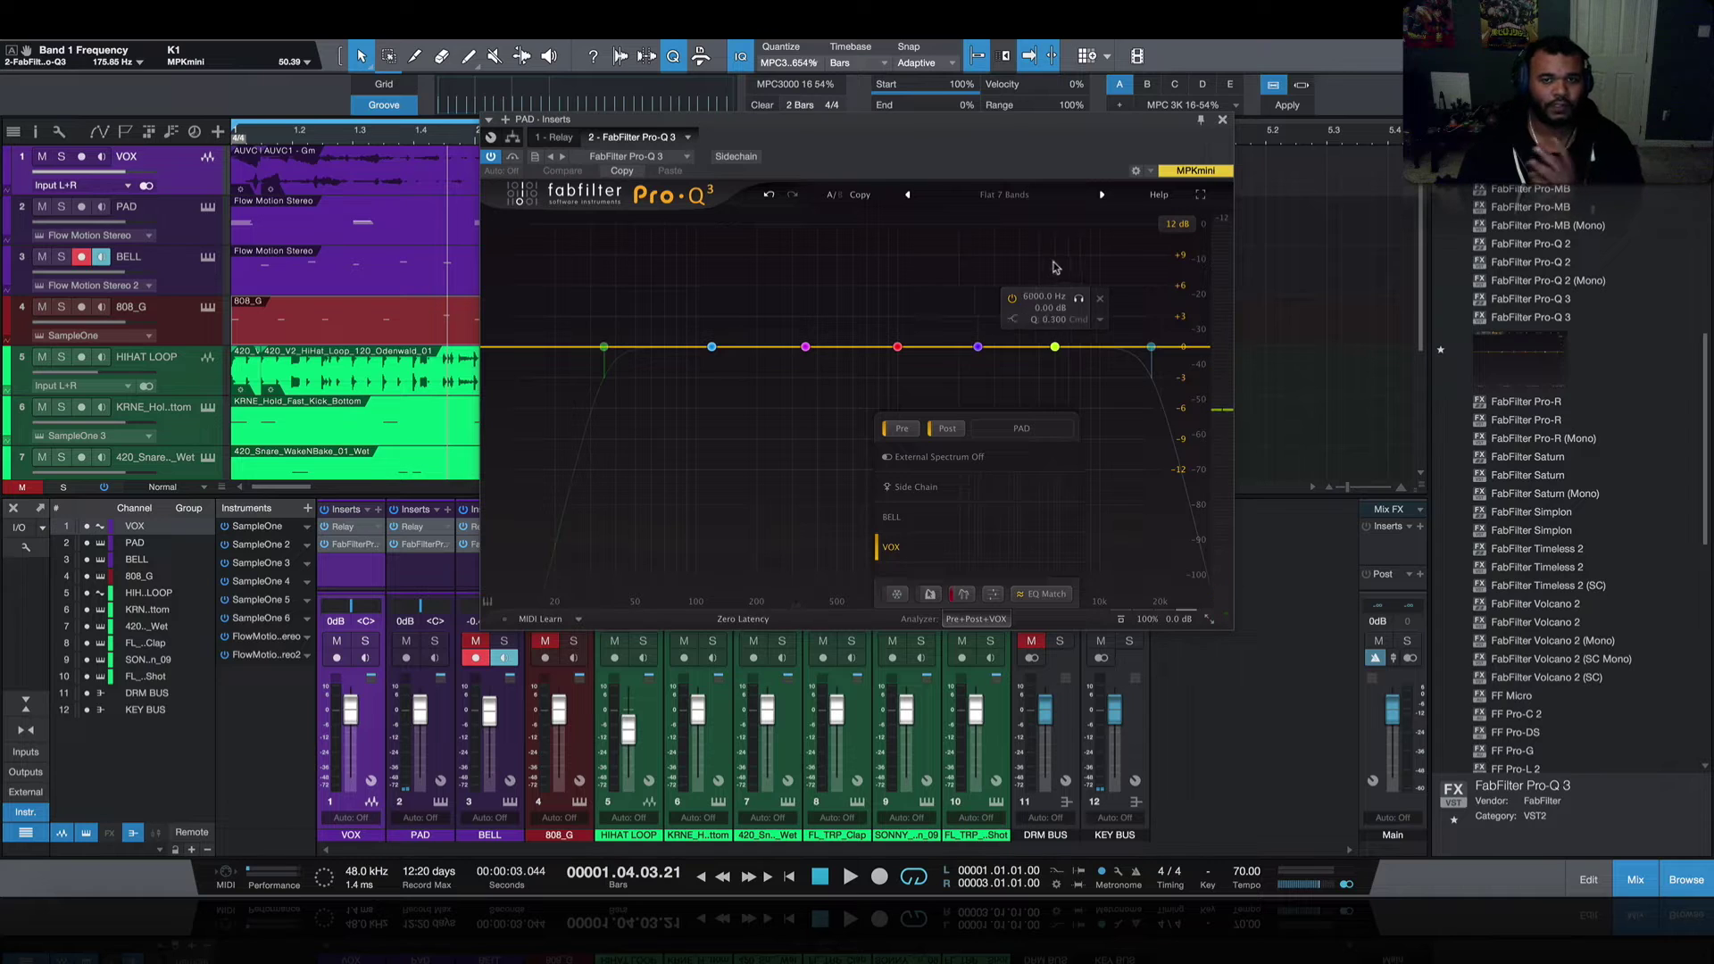
- During playback, add a cut just below 1 kHz in the PAD equalizer and move the 2.5 kHz band higher with about -2.8 dB gain
{"action": "left_click", "coordinate": [979, 347]}
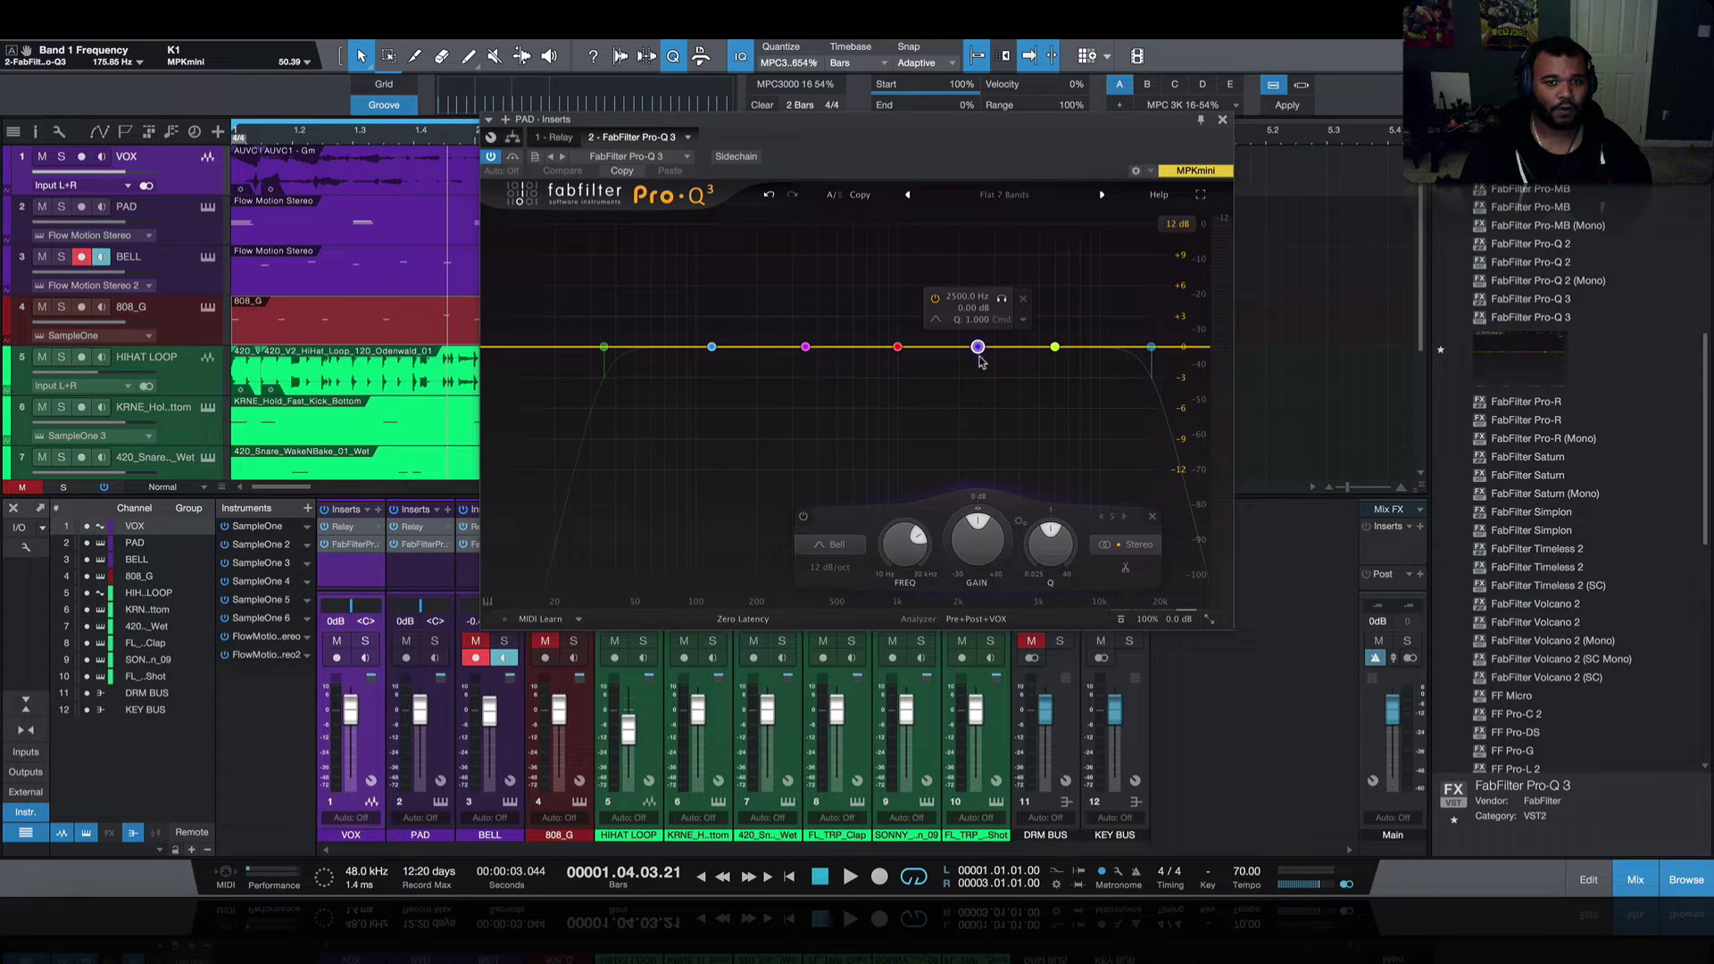
{"action": "key", "text": "space"}
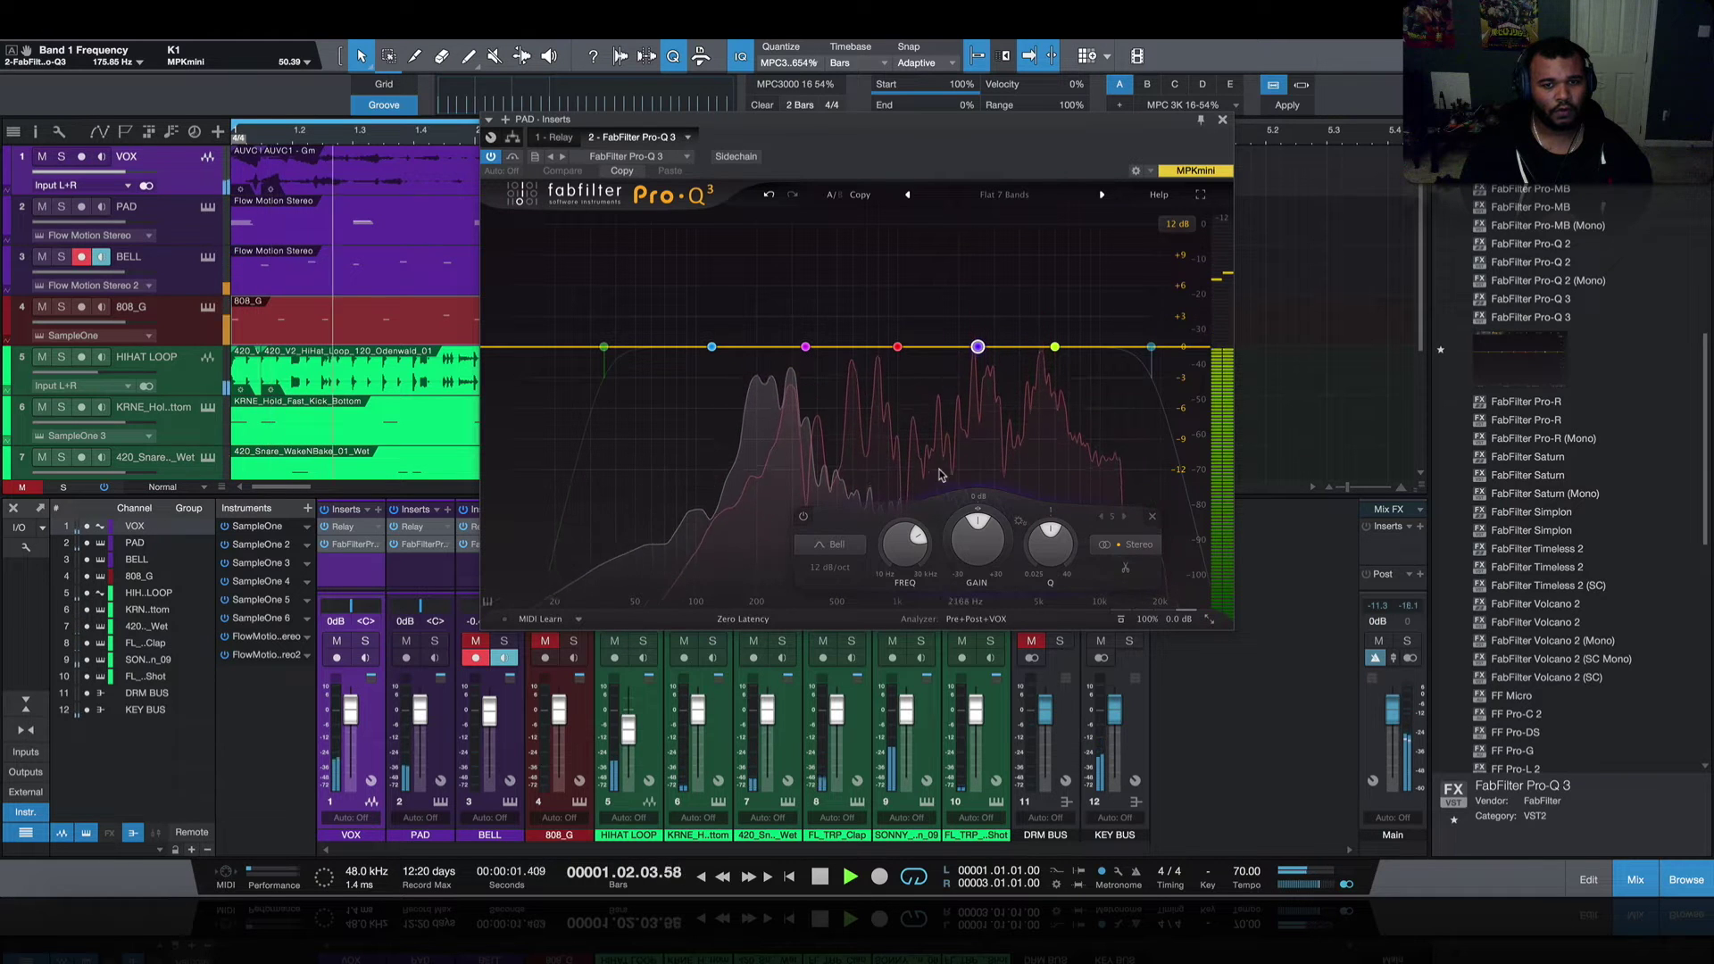
{"action": "mouse_move", "coordinate": [888, 368]}
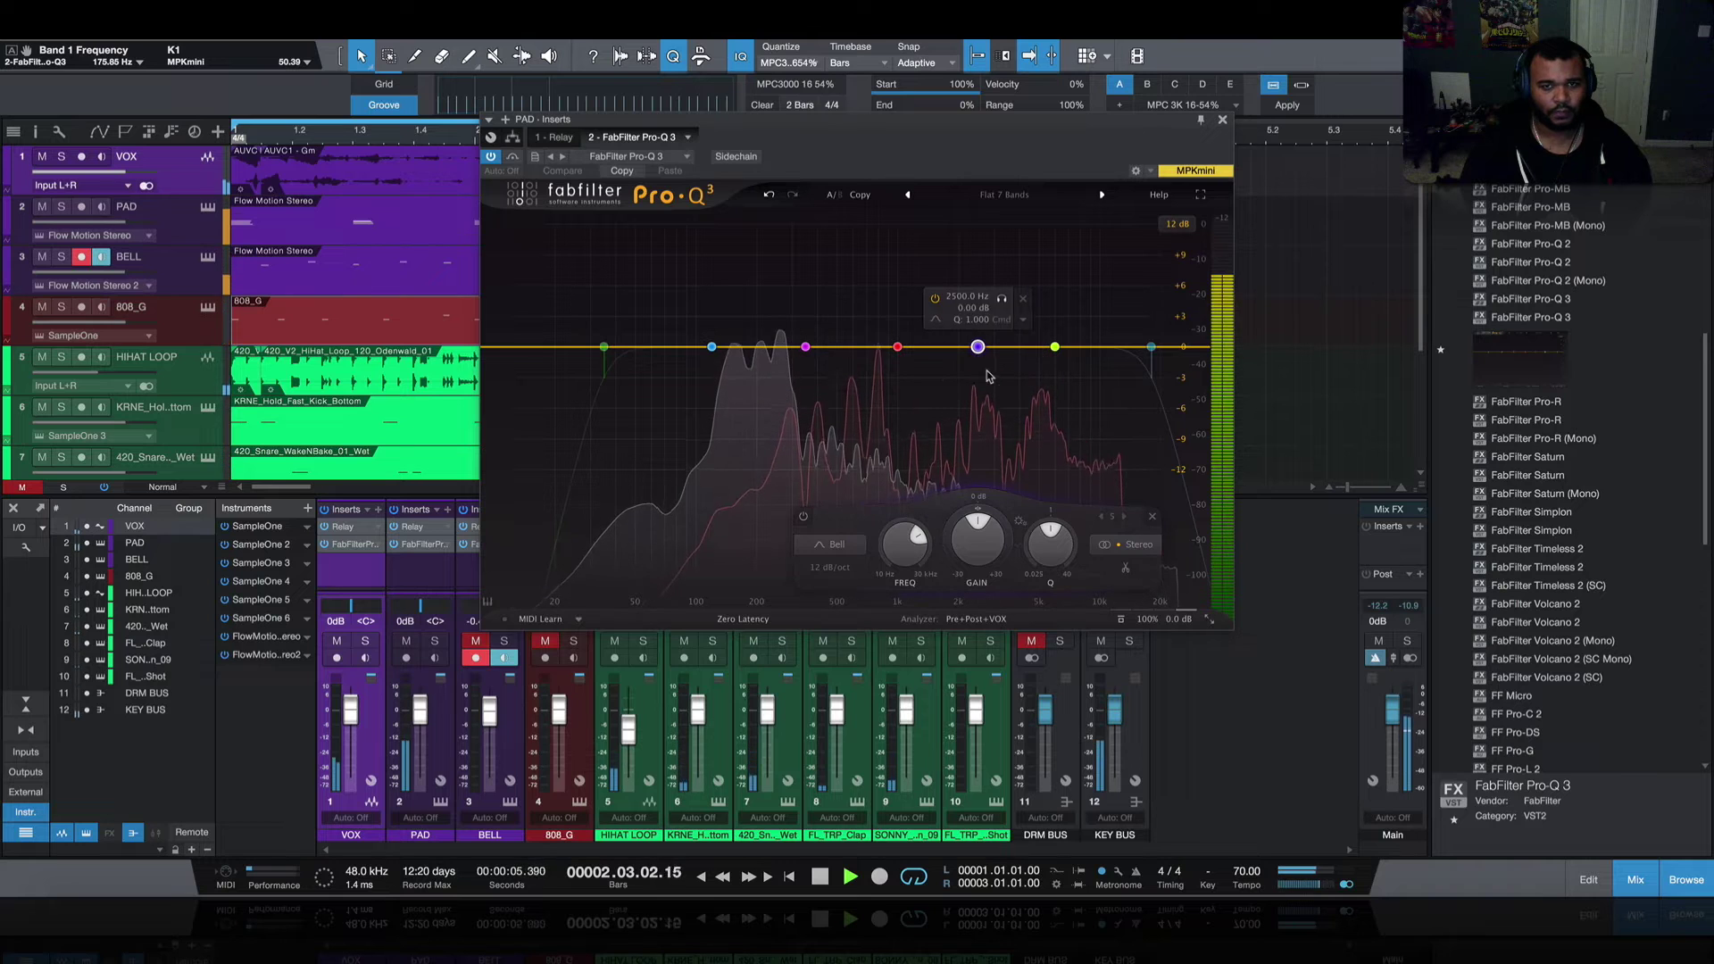
{"action": "double_click", "coordinate": [873, 349]}
{"action": "left_click_drag", "start_coordinate": [873, 348], "coordinate": [871, 415]}
{"action": "left_click_drag", "start_coordinate": [978, 348], "coordinate": [1039, 390]}
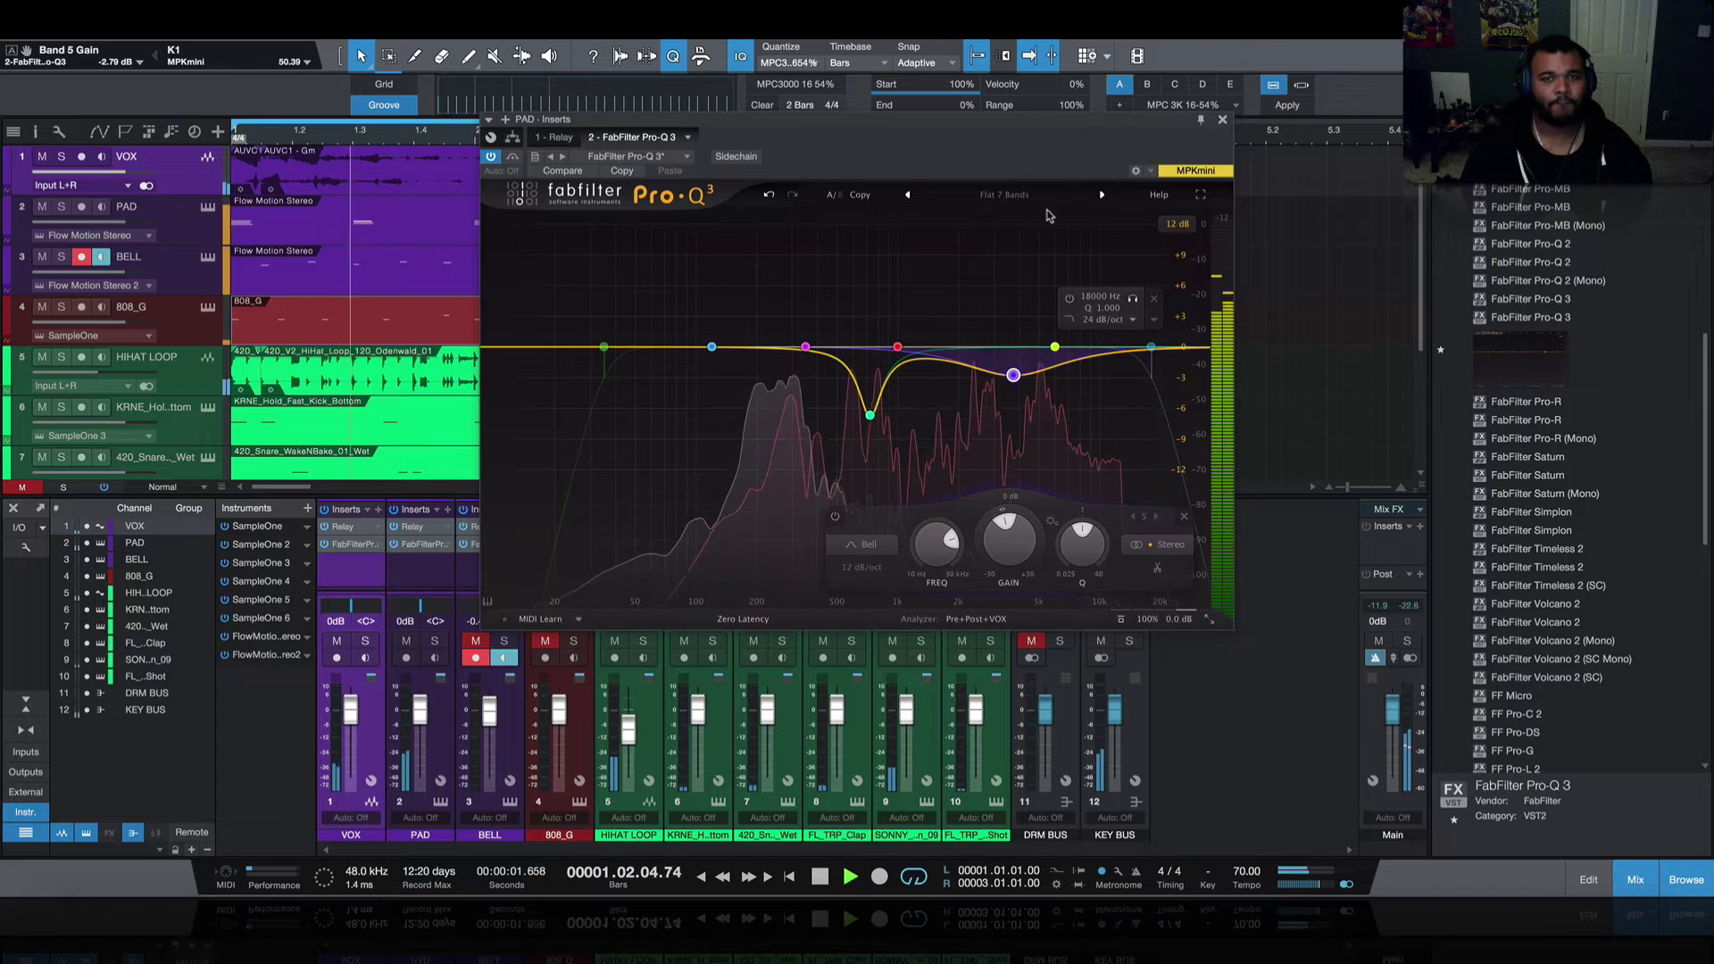
{"action": "left_click", "coordinate": [1223, 122]}
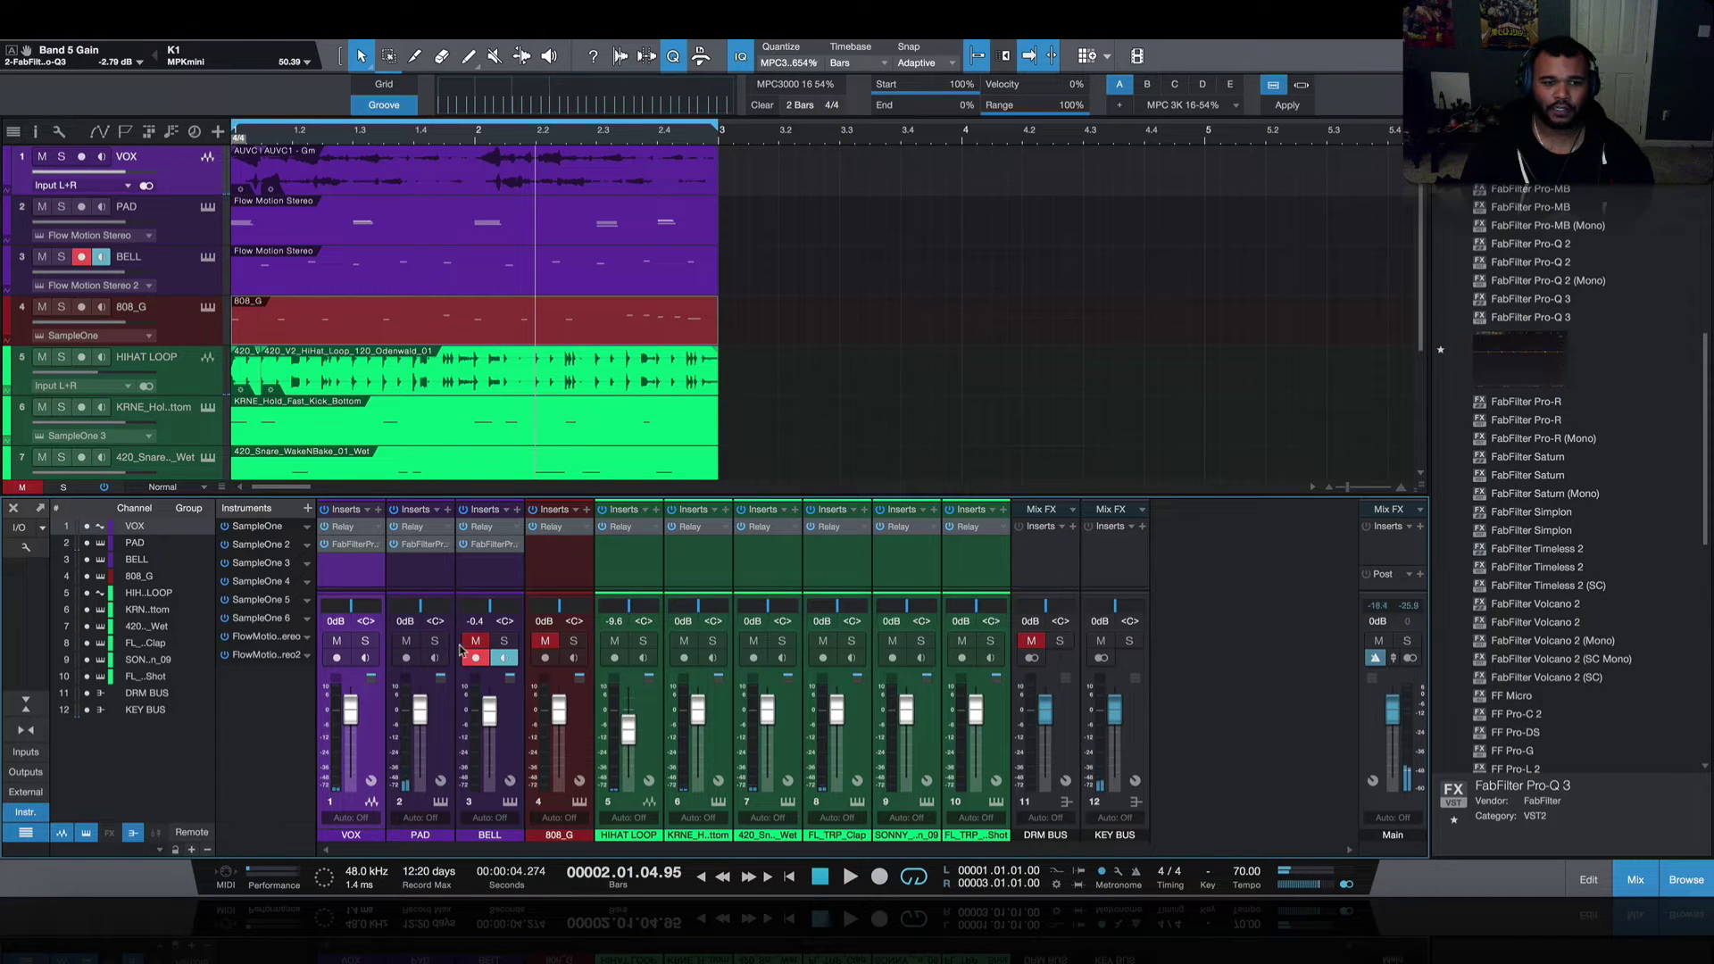
- Unmute the BELL channel and lower the VOX and PAD faders together to -8.0 dB
{"action": "left_click", "coordinate": [448, 714]}
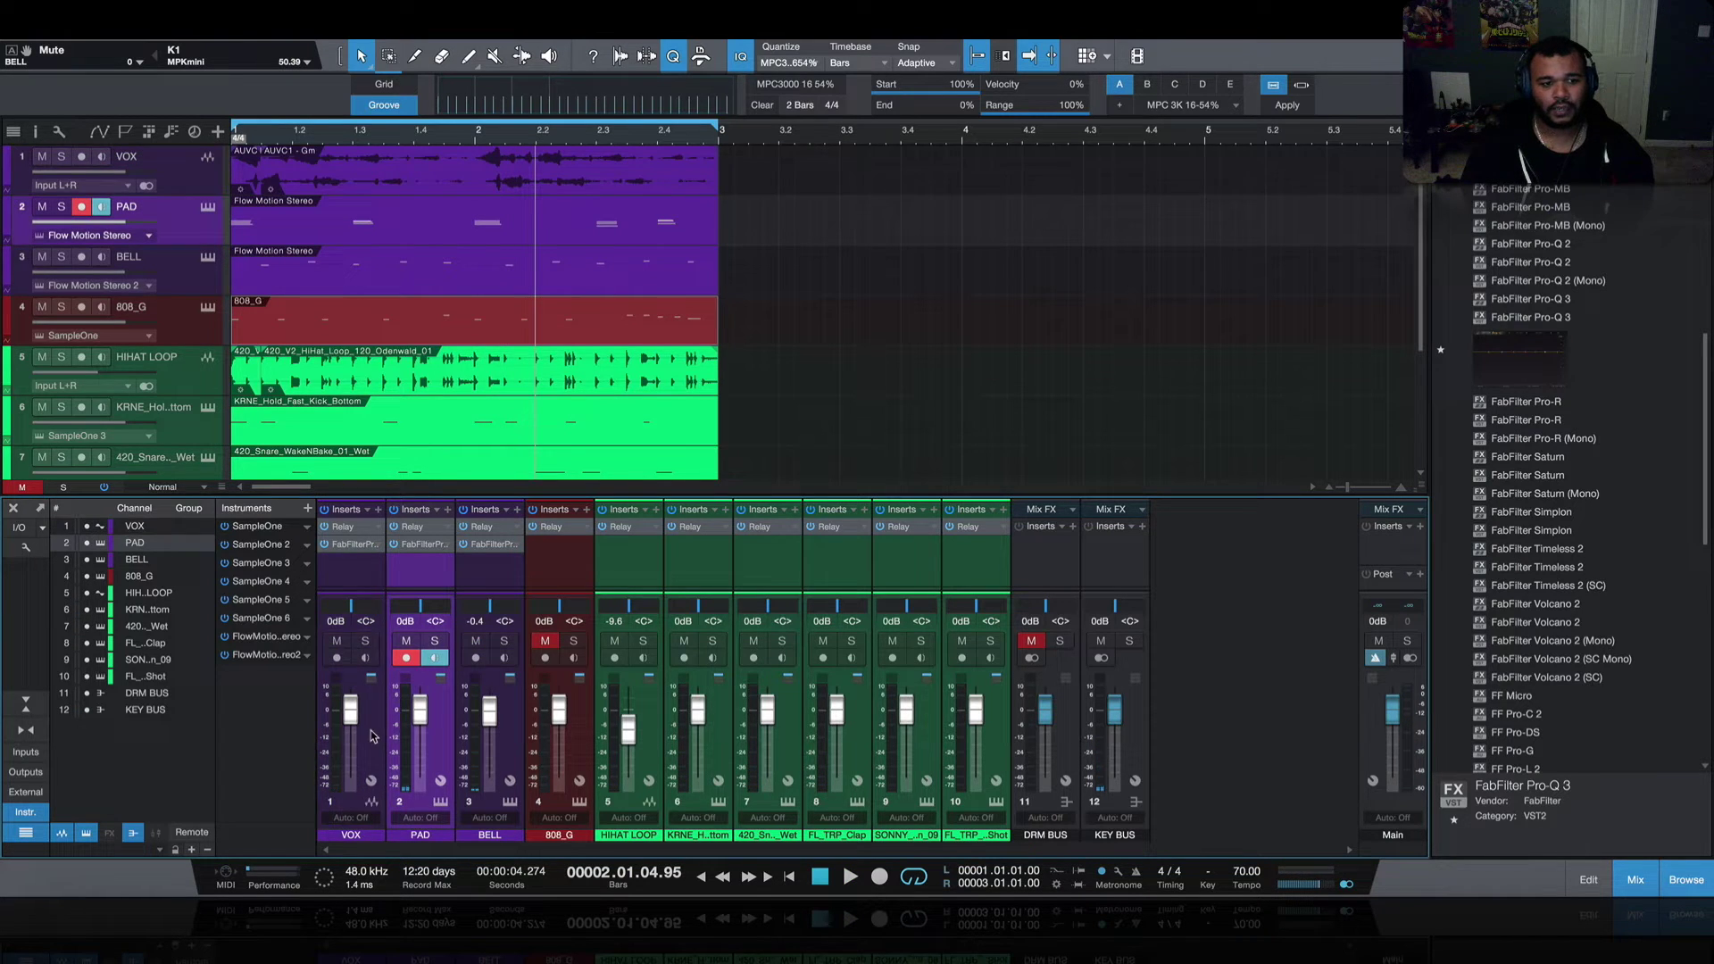
{"action": "left_click_drag", "start_coordinate": [421, 720], "coordinate": [423, 726]}
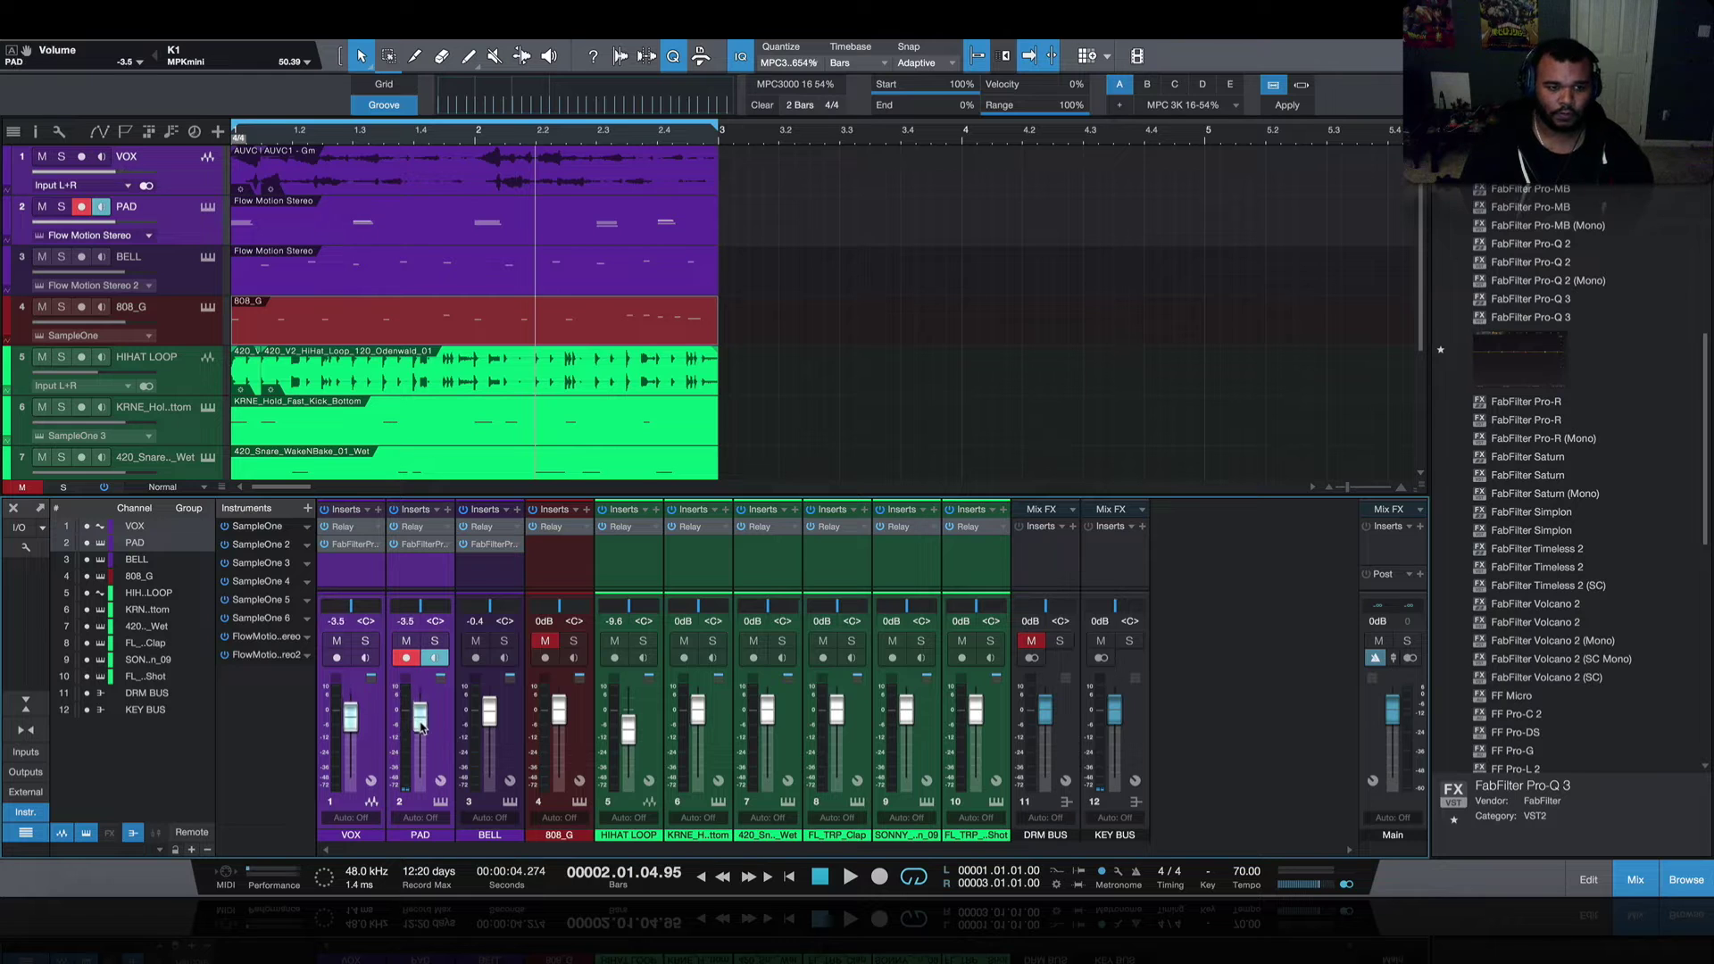
- Set the BELL equalizer's low cut at about 663 Hz and dip its 2.5 kHz band slightly with a Q of about 5.07
{"action": "left_click", "coordinate": [490, 544]}
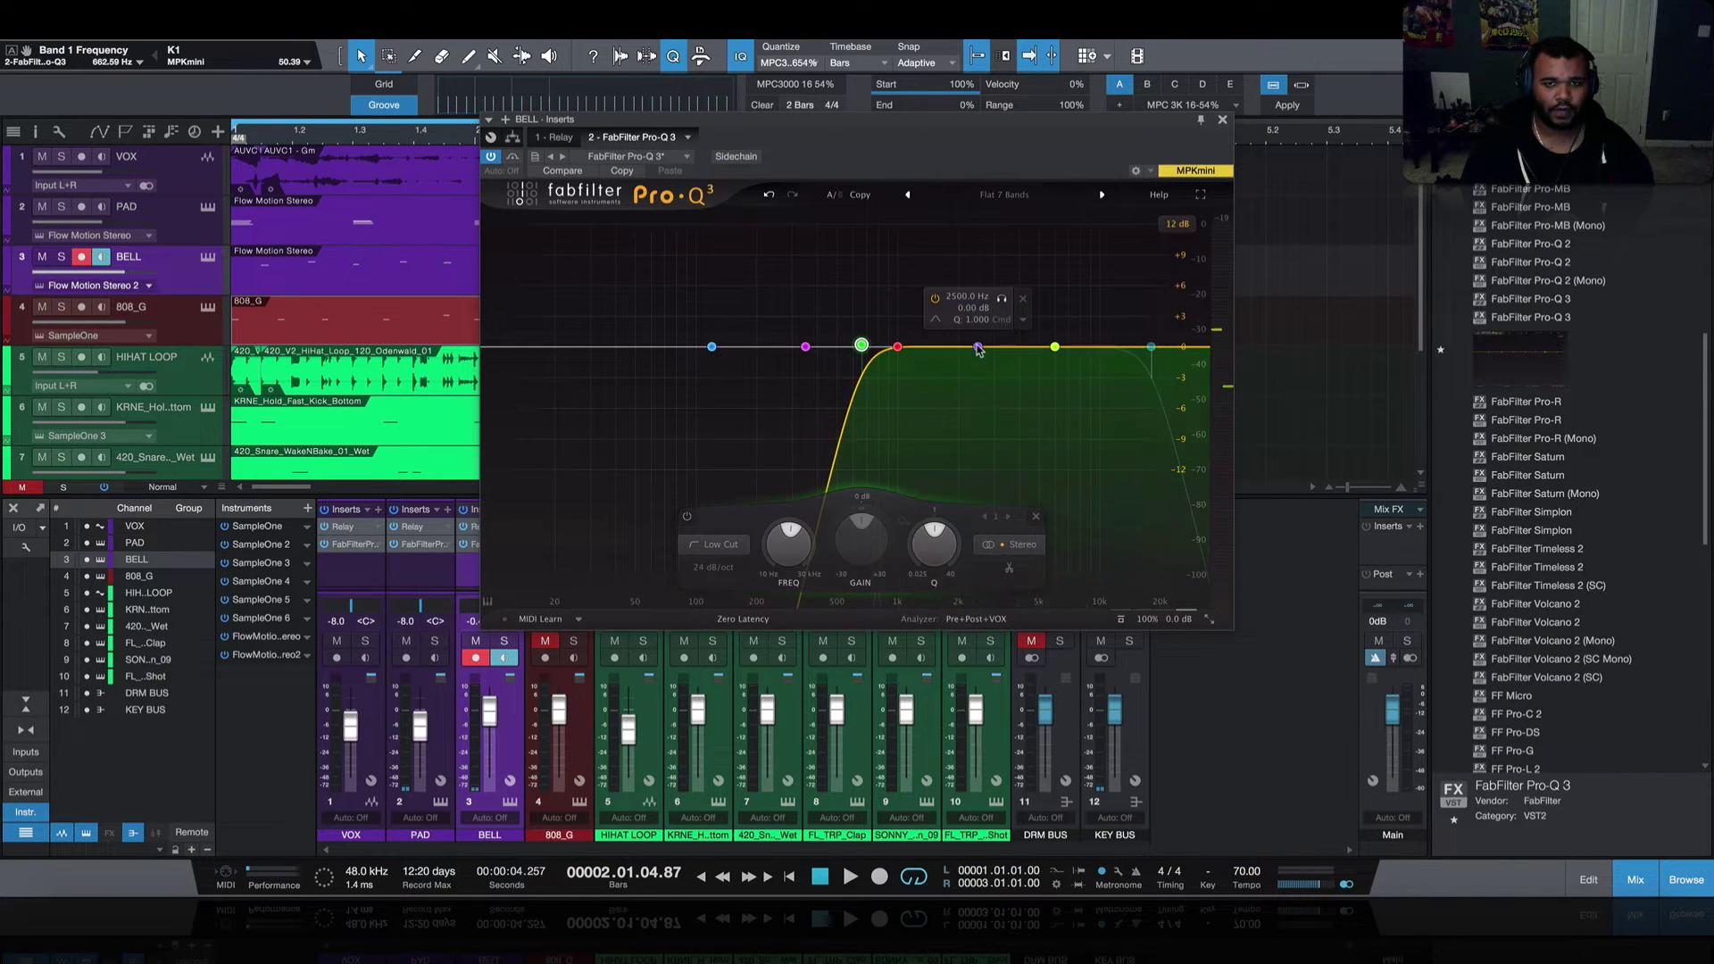
{"action": "left_click_drag", "start_coordinate": [977, 349], "coordinate": [979, 358]}
{"action": "left_click_drag", "start_coordinate": [1050, 535], "coordinate": [1052, 527]}
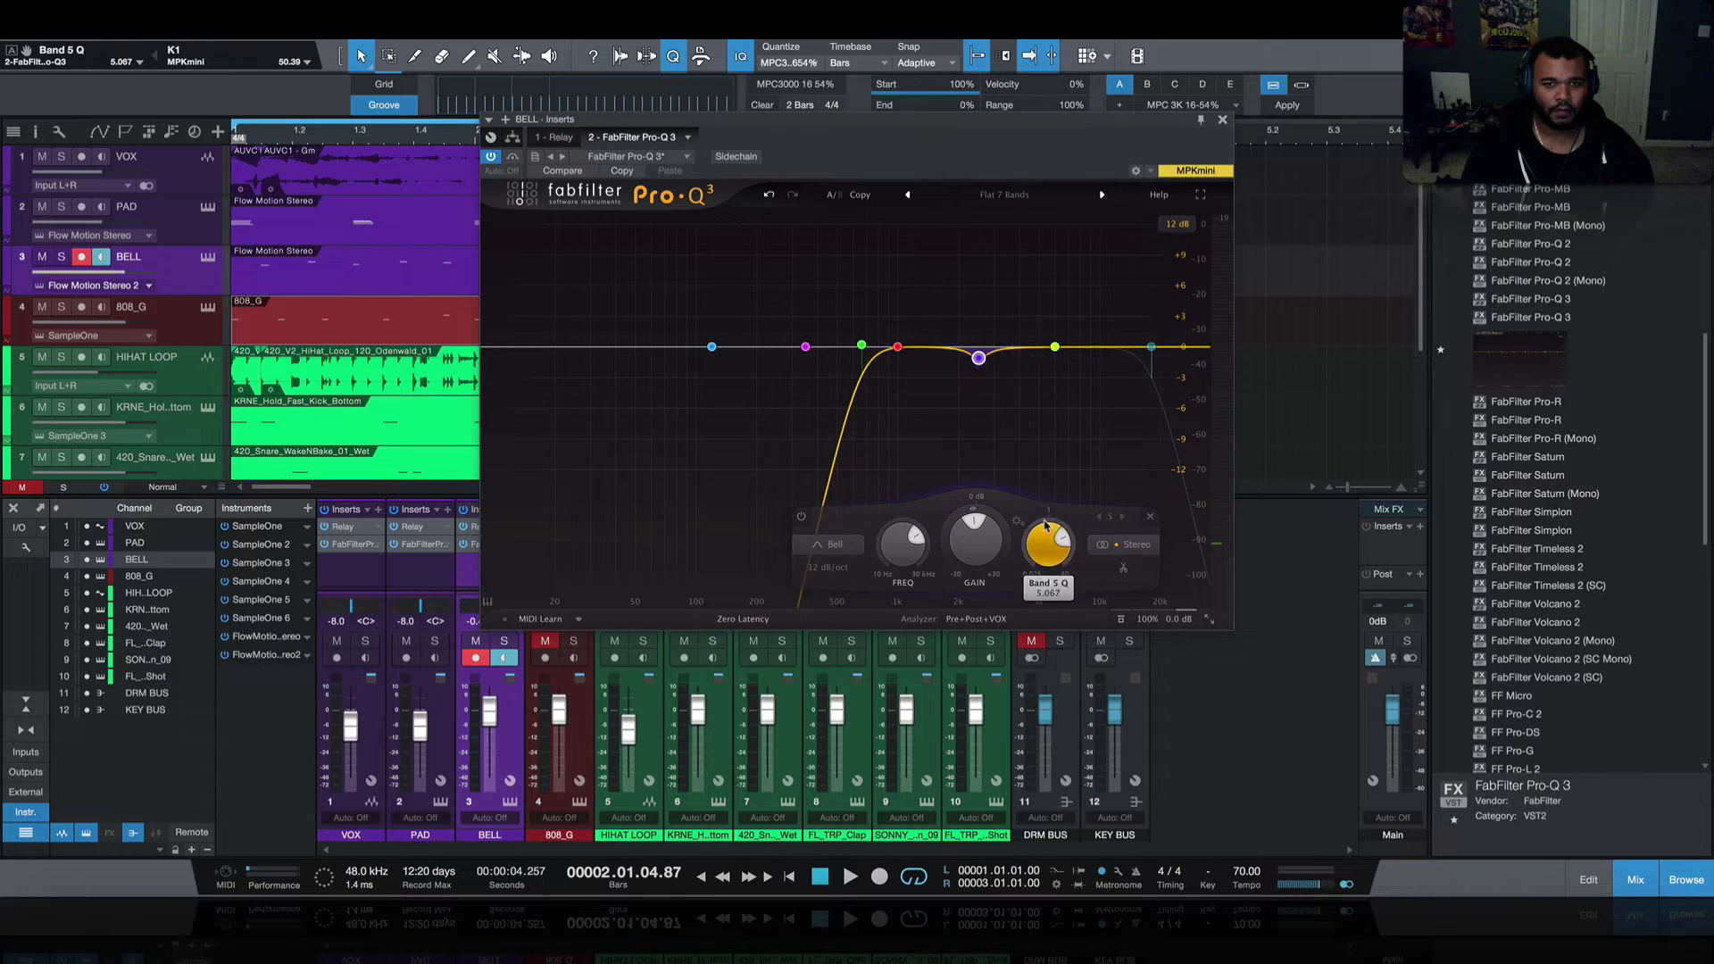
- Lower the BELL equalizer's 2.5 kHz band gain to about -7.92 dB and audition it with the loop
{"action": "key", "text": "space"}
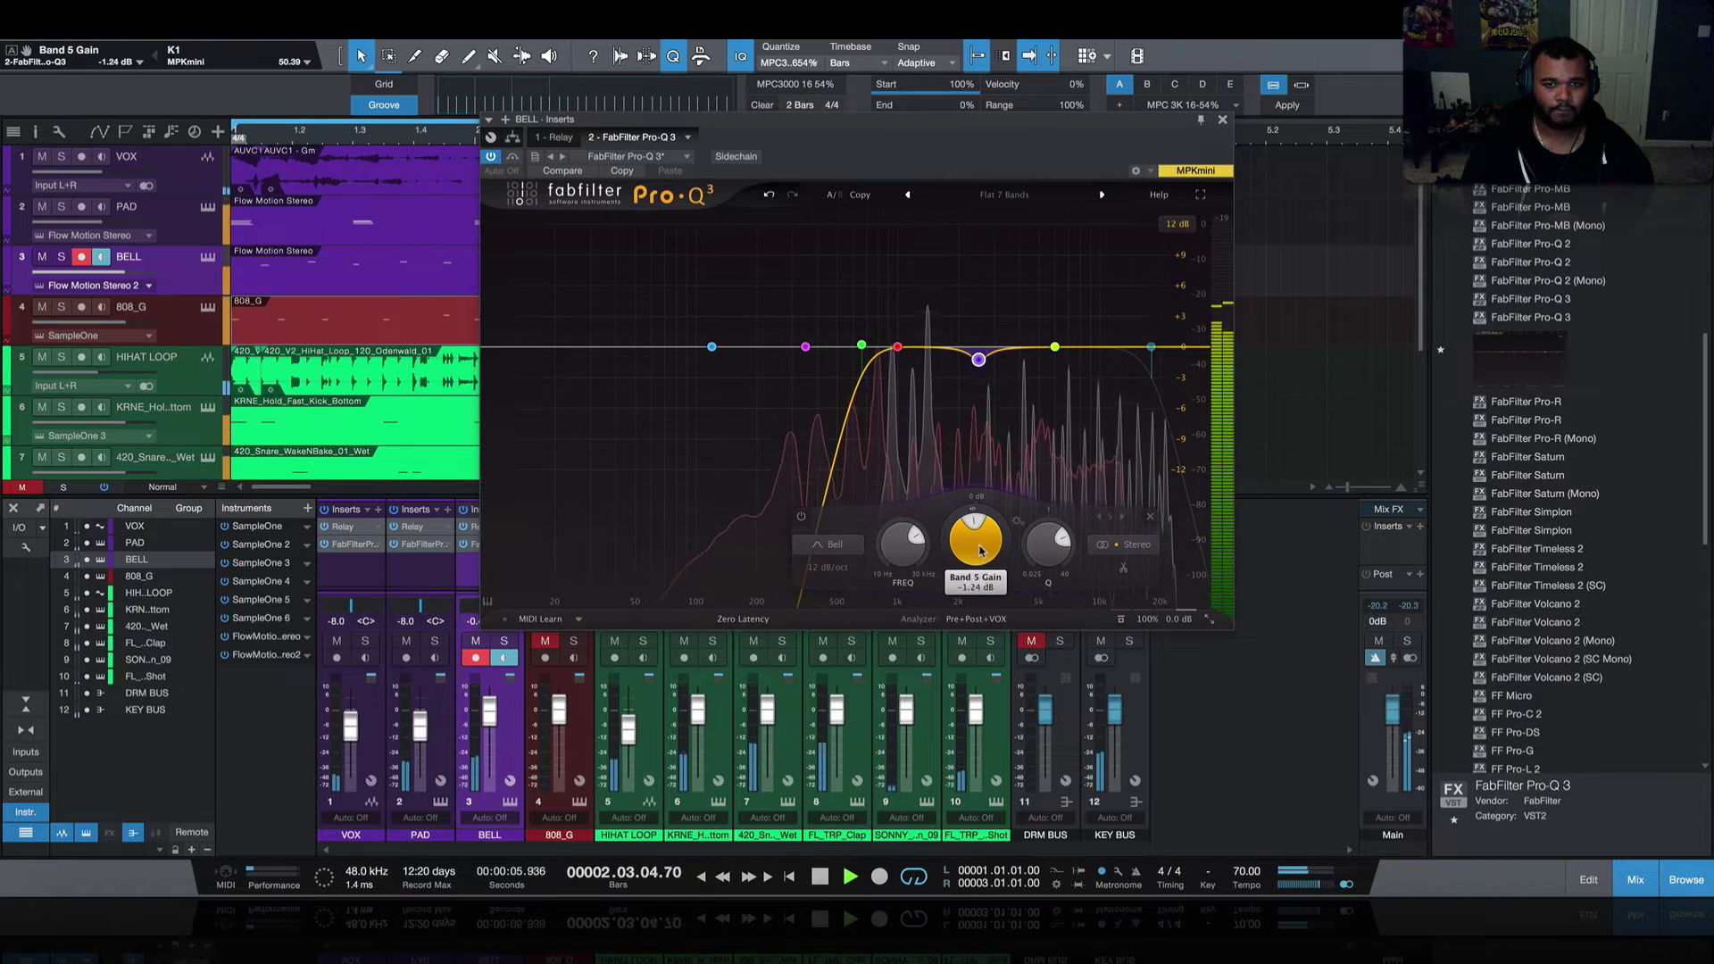
{"action": "left_click_drag", "start_coordinate": [960, 549], "coordinate": [957, 618]}
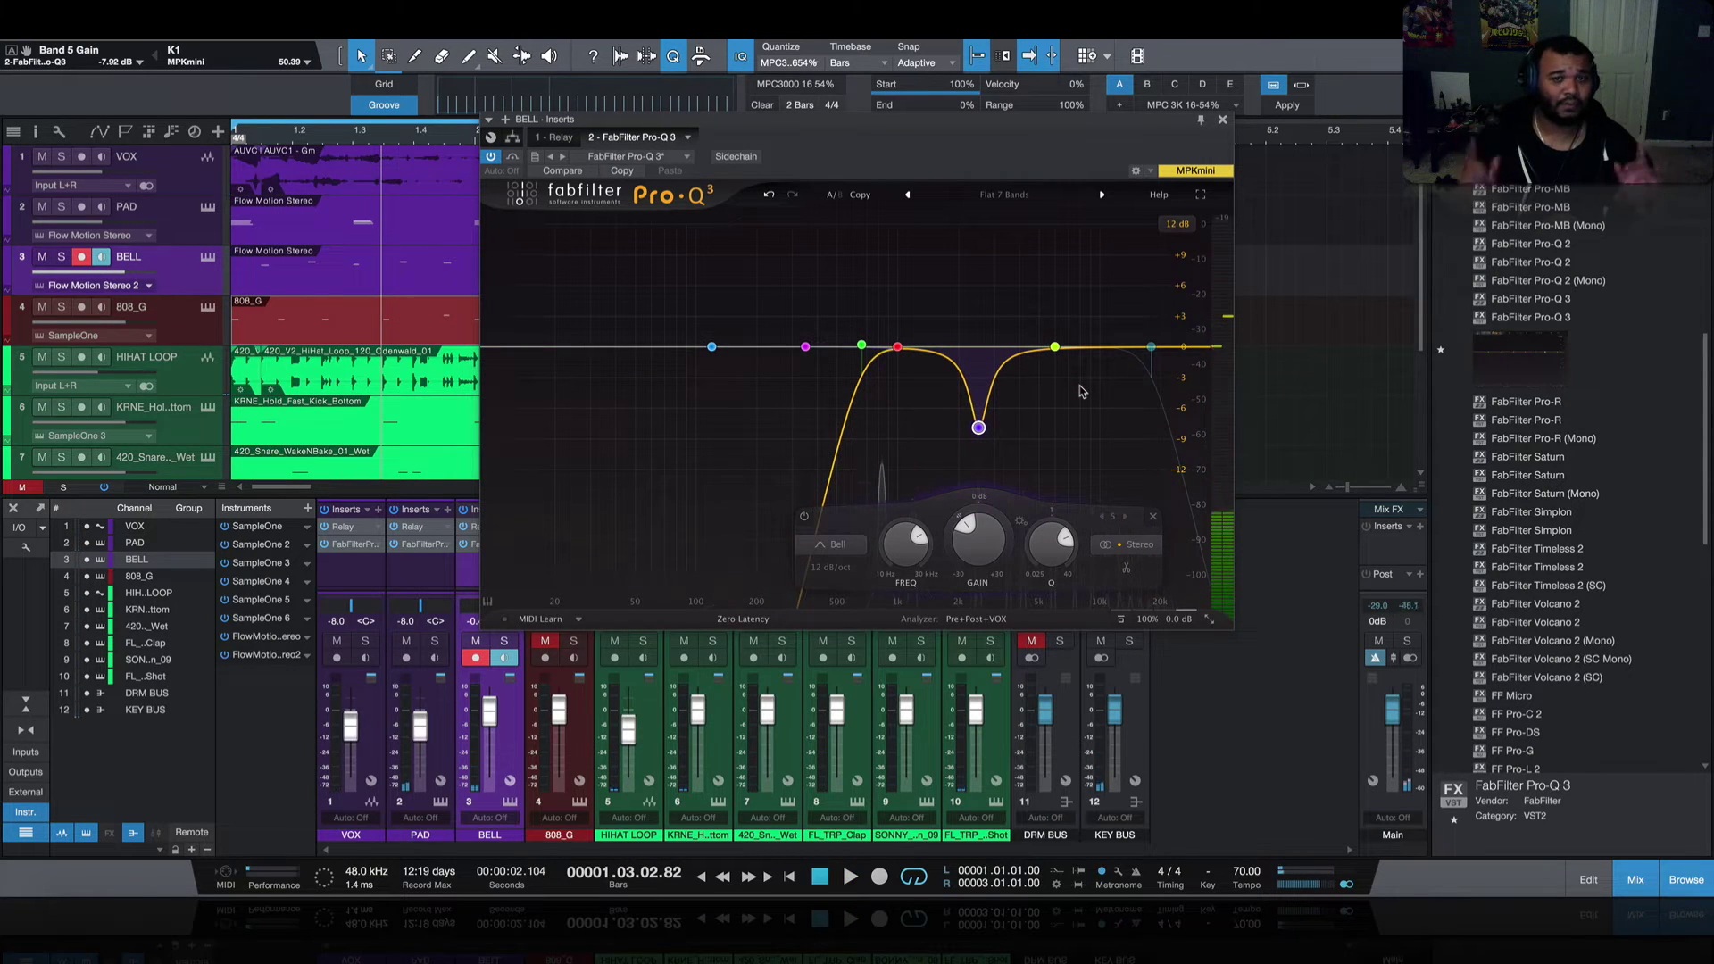
{"action": "key", "text": "space"}
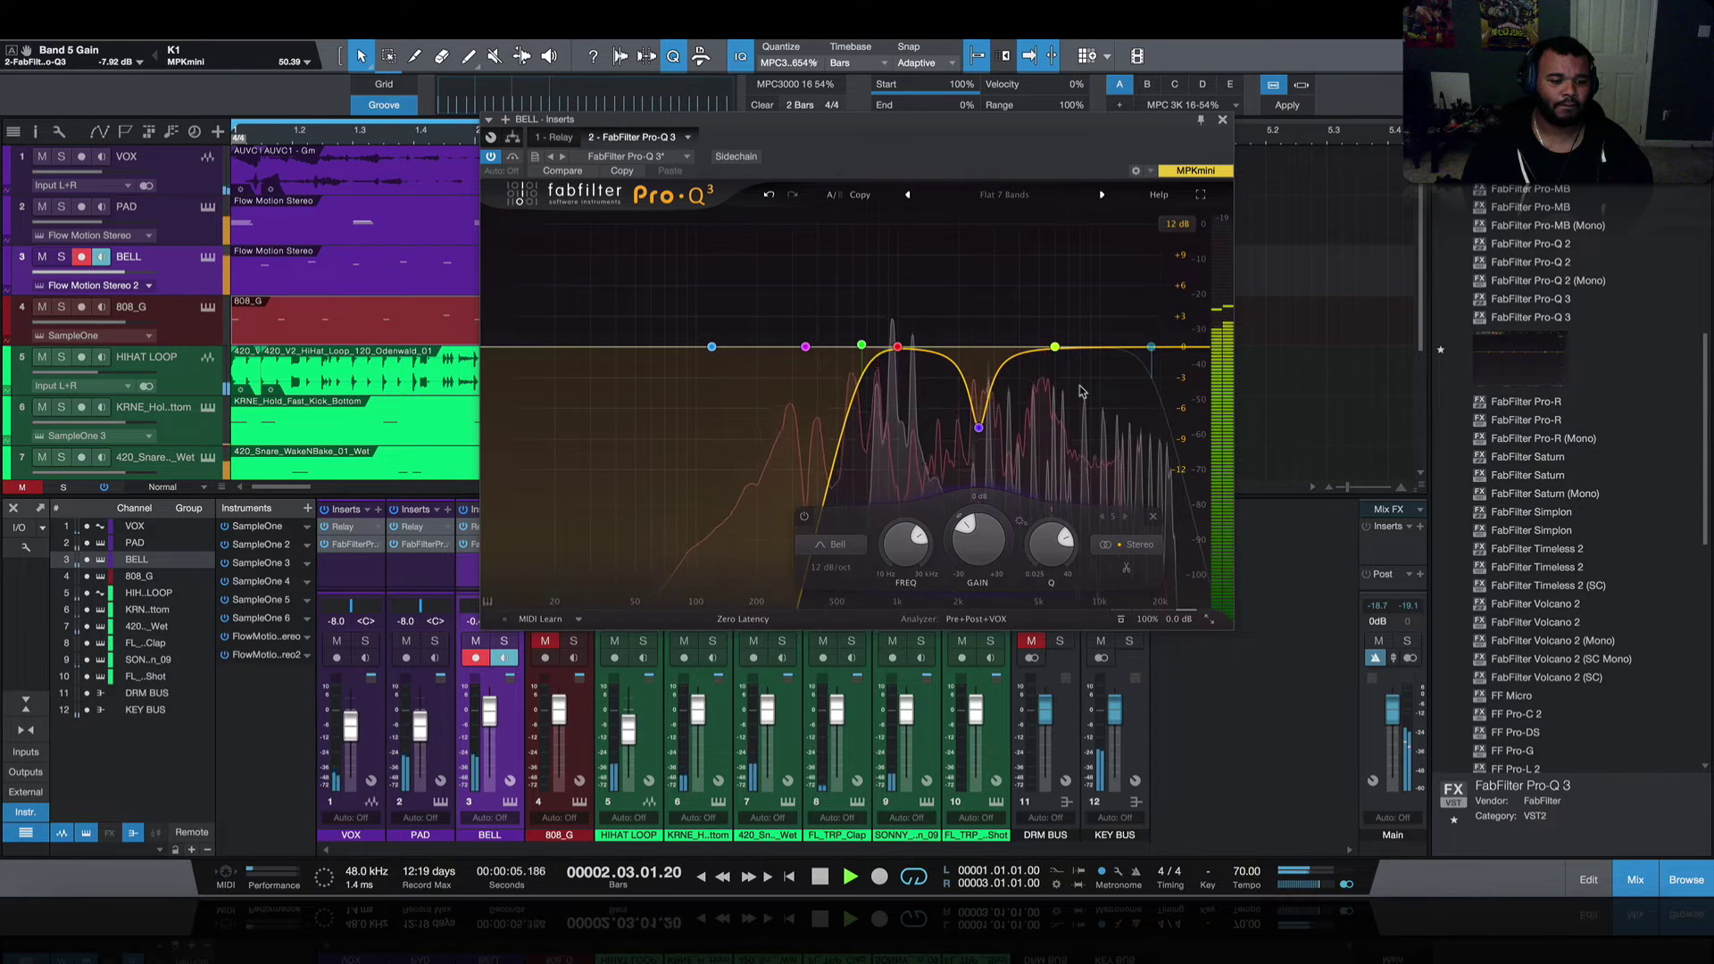
{"action": "key", "text": "space"}
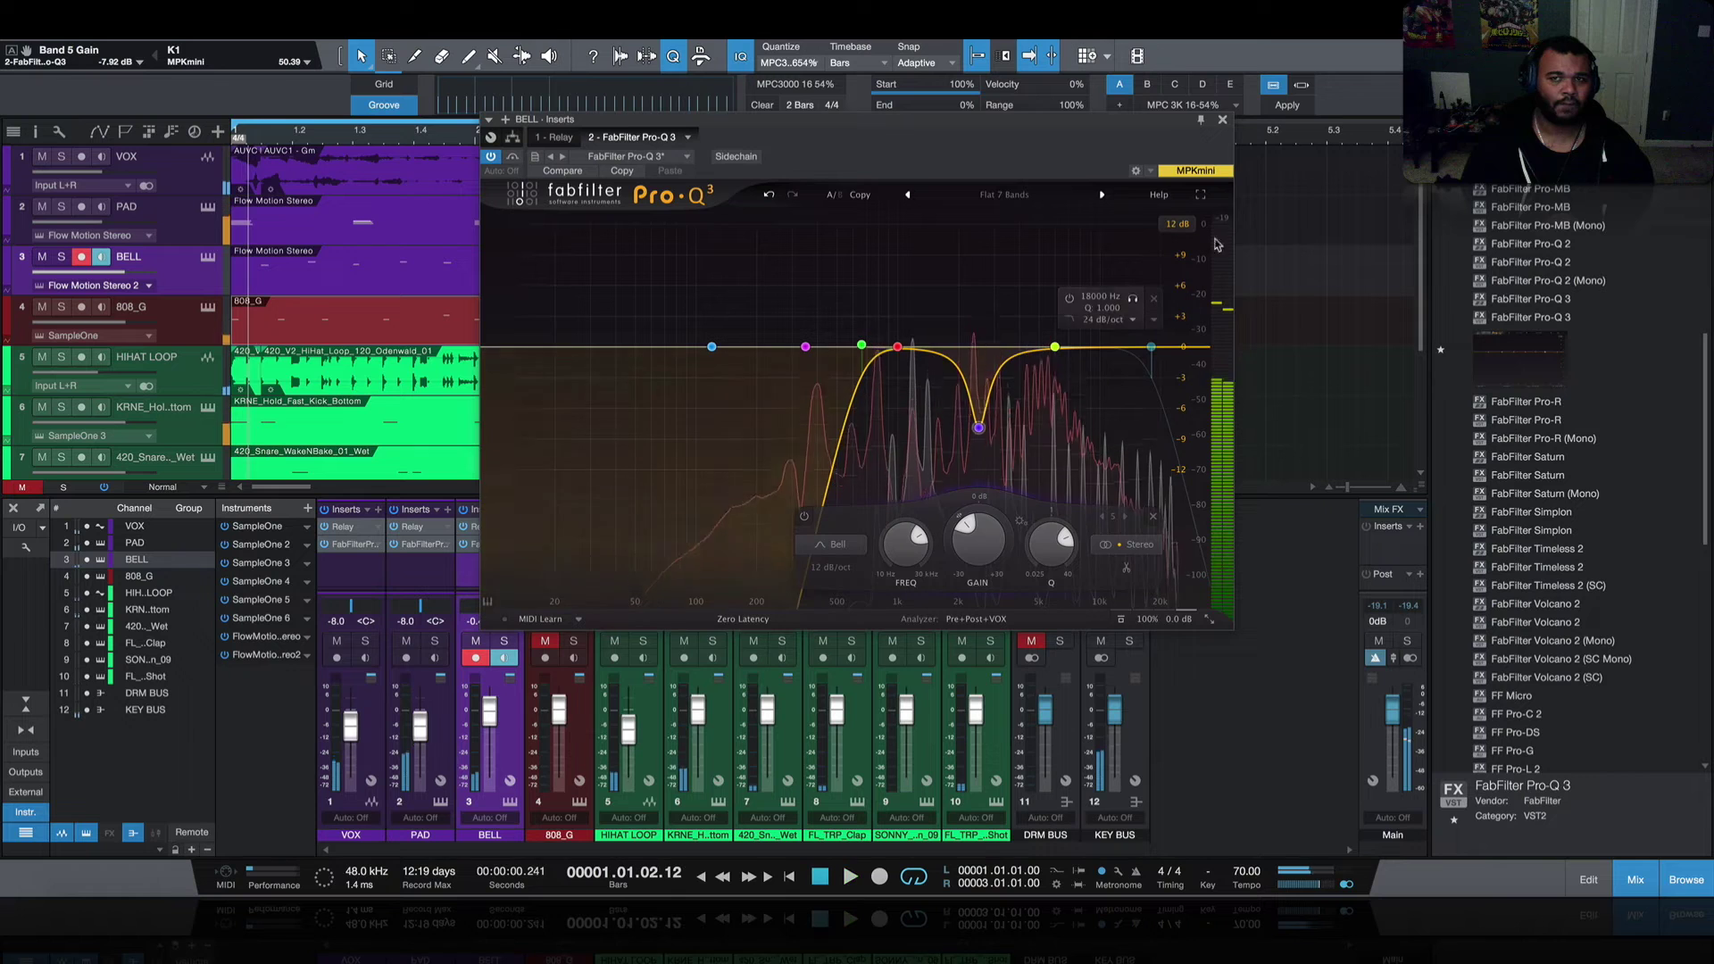
- Close the BELL equalizer and lower the BELL channel fader to -10.0 dB
{"action": "left_click", "coordinate": [1223, 120]}
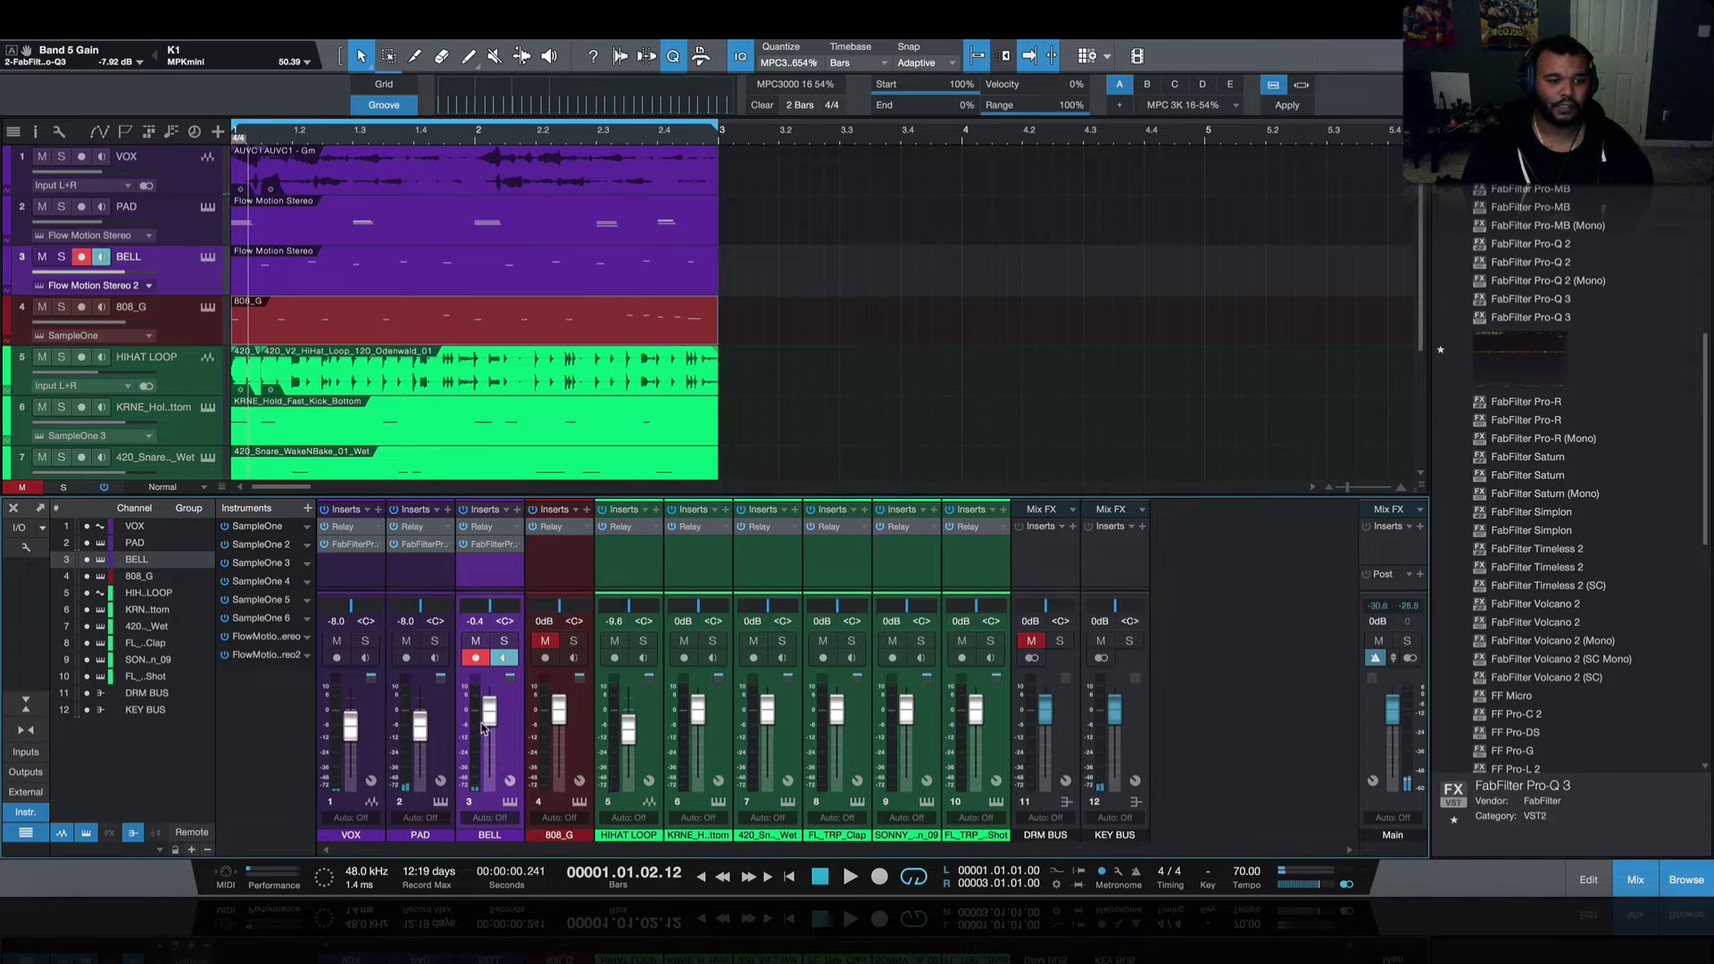
{"action": "left_click_drag", "start_coordinate": [480, 728], "coordinate": [483, 747]}
- Insert FabFilter Pro-Q 3 on the 808_G channel, then unmute and solo it to audition the bass
{"action": "left_click", "coordinate": [1525, 374]}
{"action": "left_click_drag", "start_coordinate": [1530, 367], "coordinate": [555, 547]}
{"action": "left_click", "coordinate": [546, 643]}
{"action": "left_click", "coordinate": [574, 643]}
{"action": "key", "text": "space"}
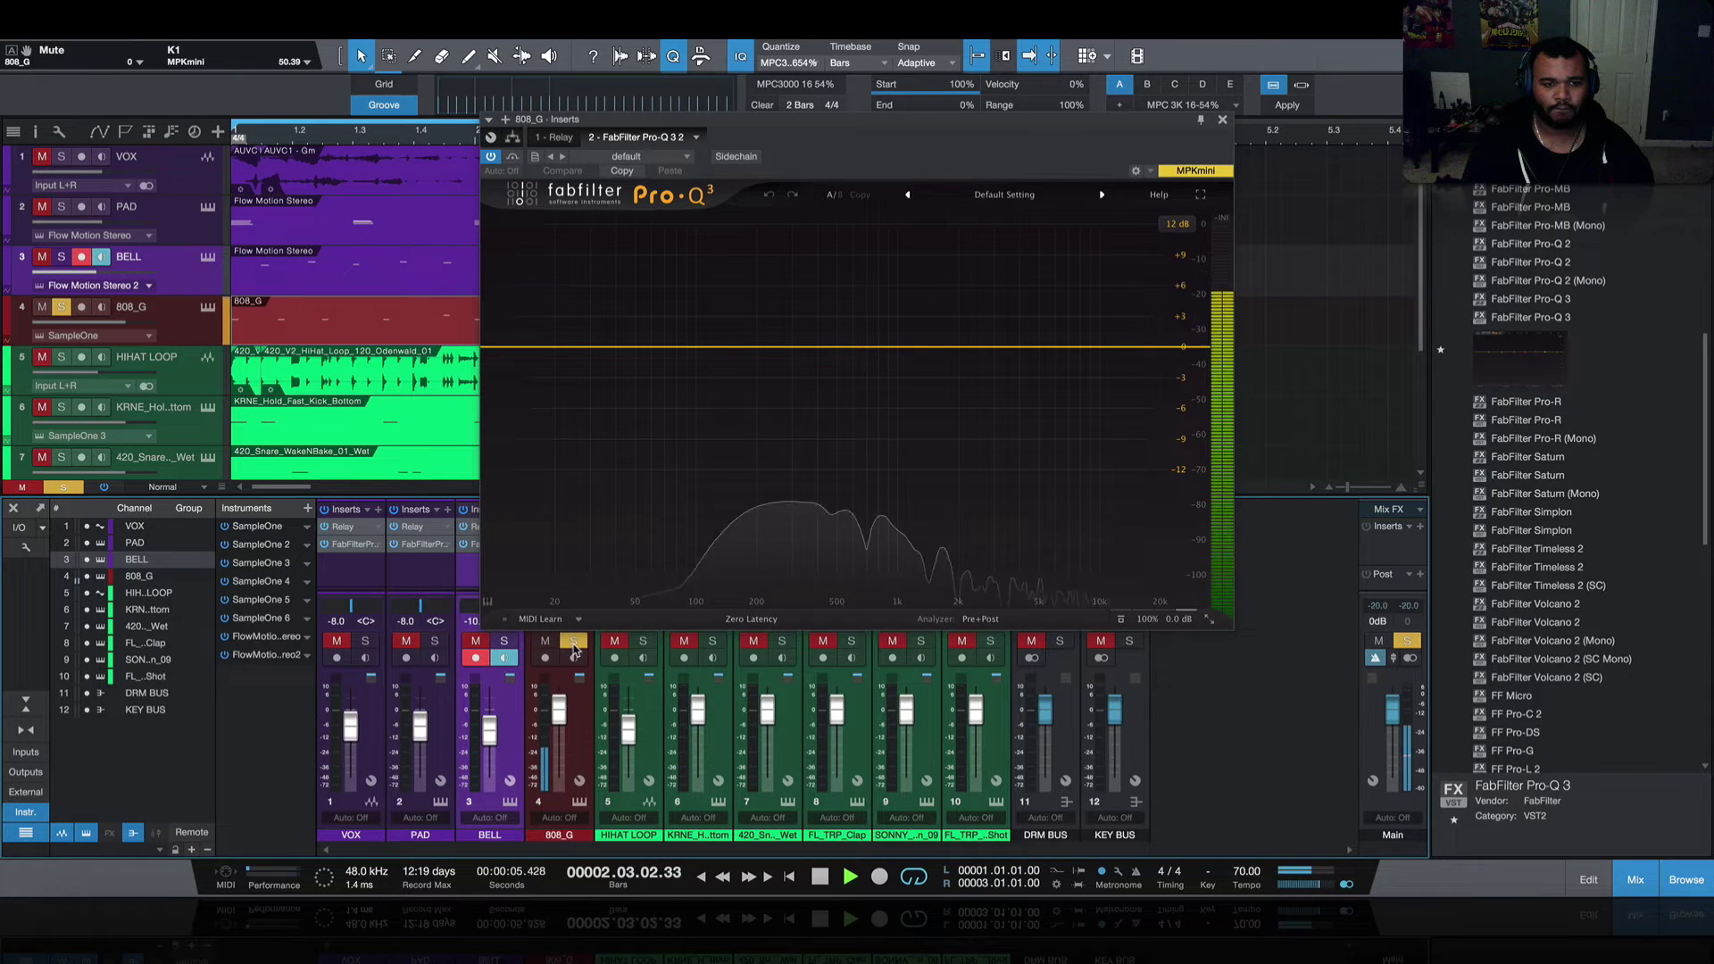
{"action": "key", "text": "space"}
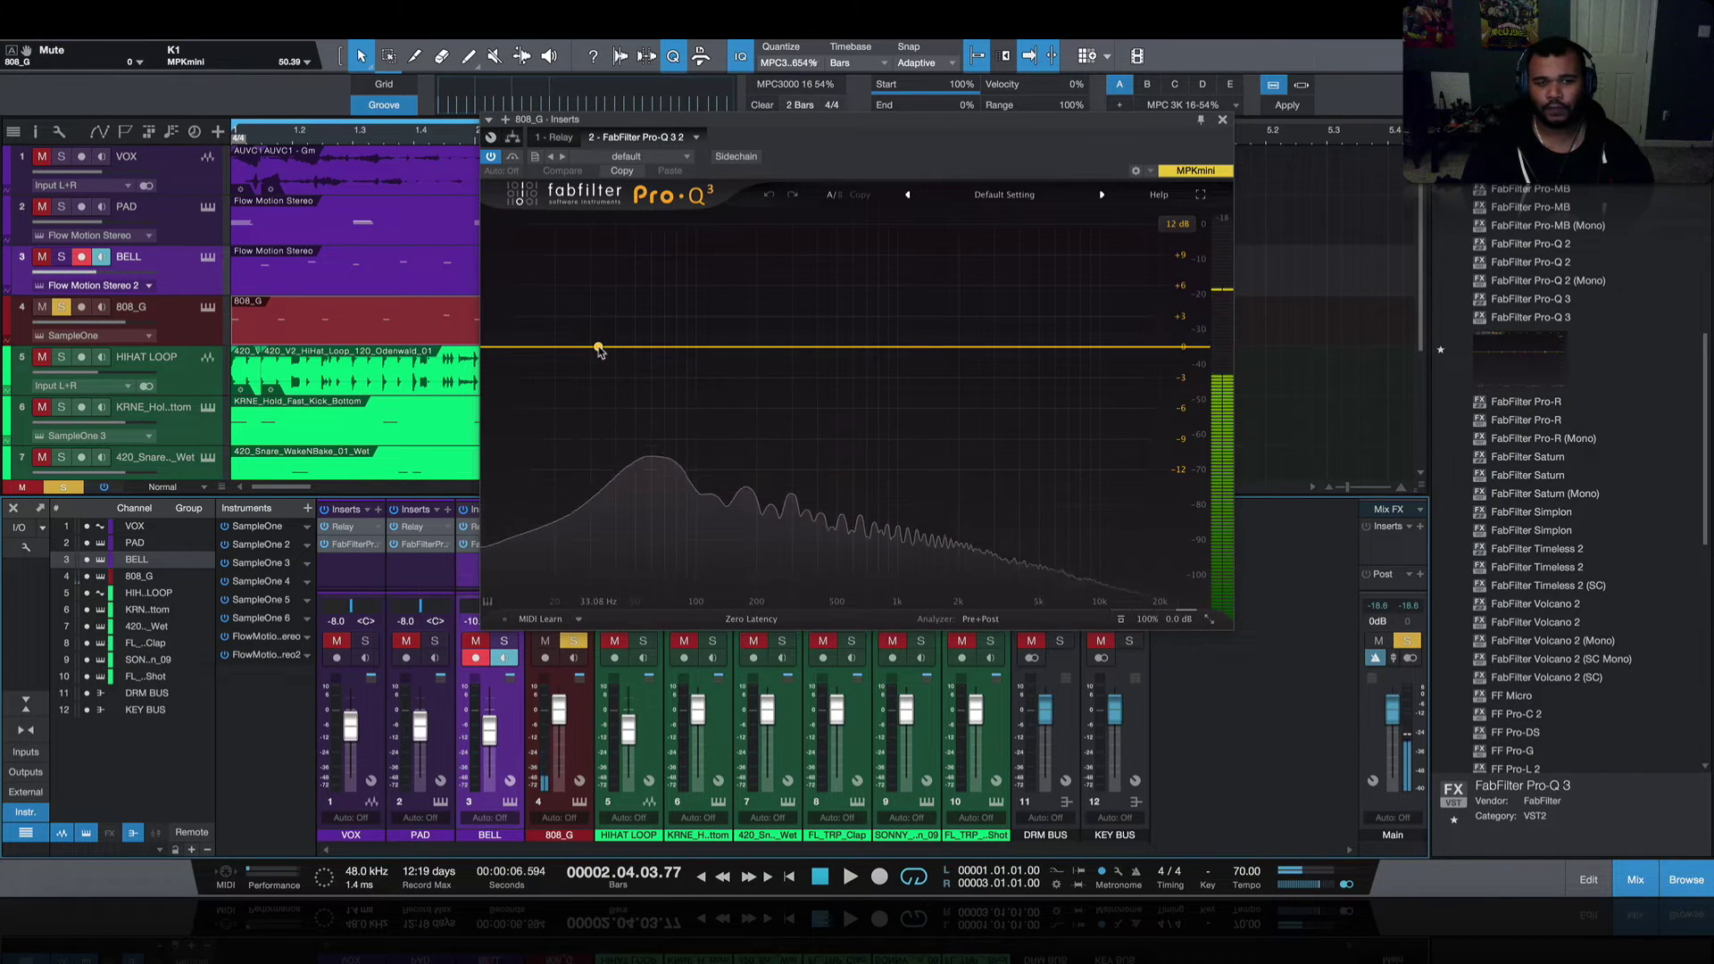
- Add a low cut at about 33 Hz in the 808_G equalizer with a Brickwall slope
{"action": "double_click", "coordinate": [598, 347]}
{"action": "left_click", "coordinate": [540, 544]}
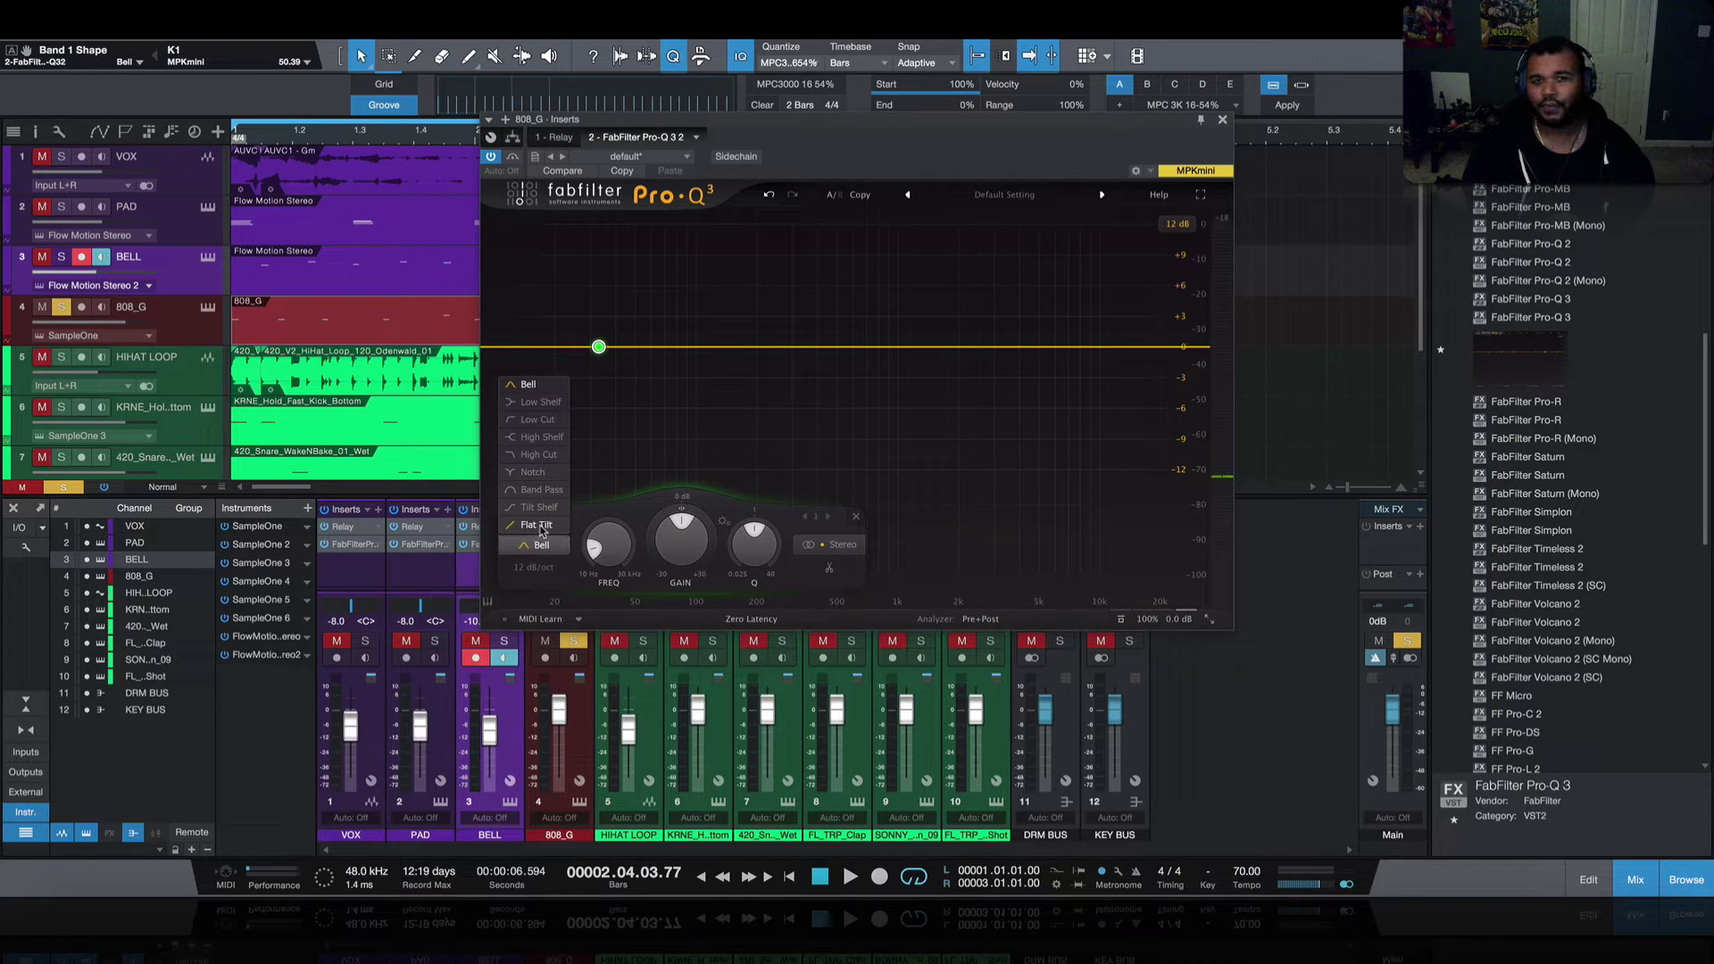
{"action": "left_click", "coordinate": [538, 420]}
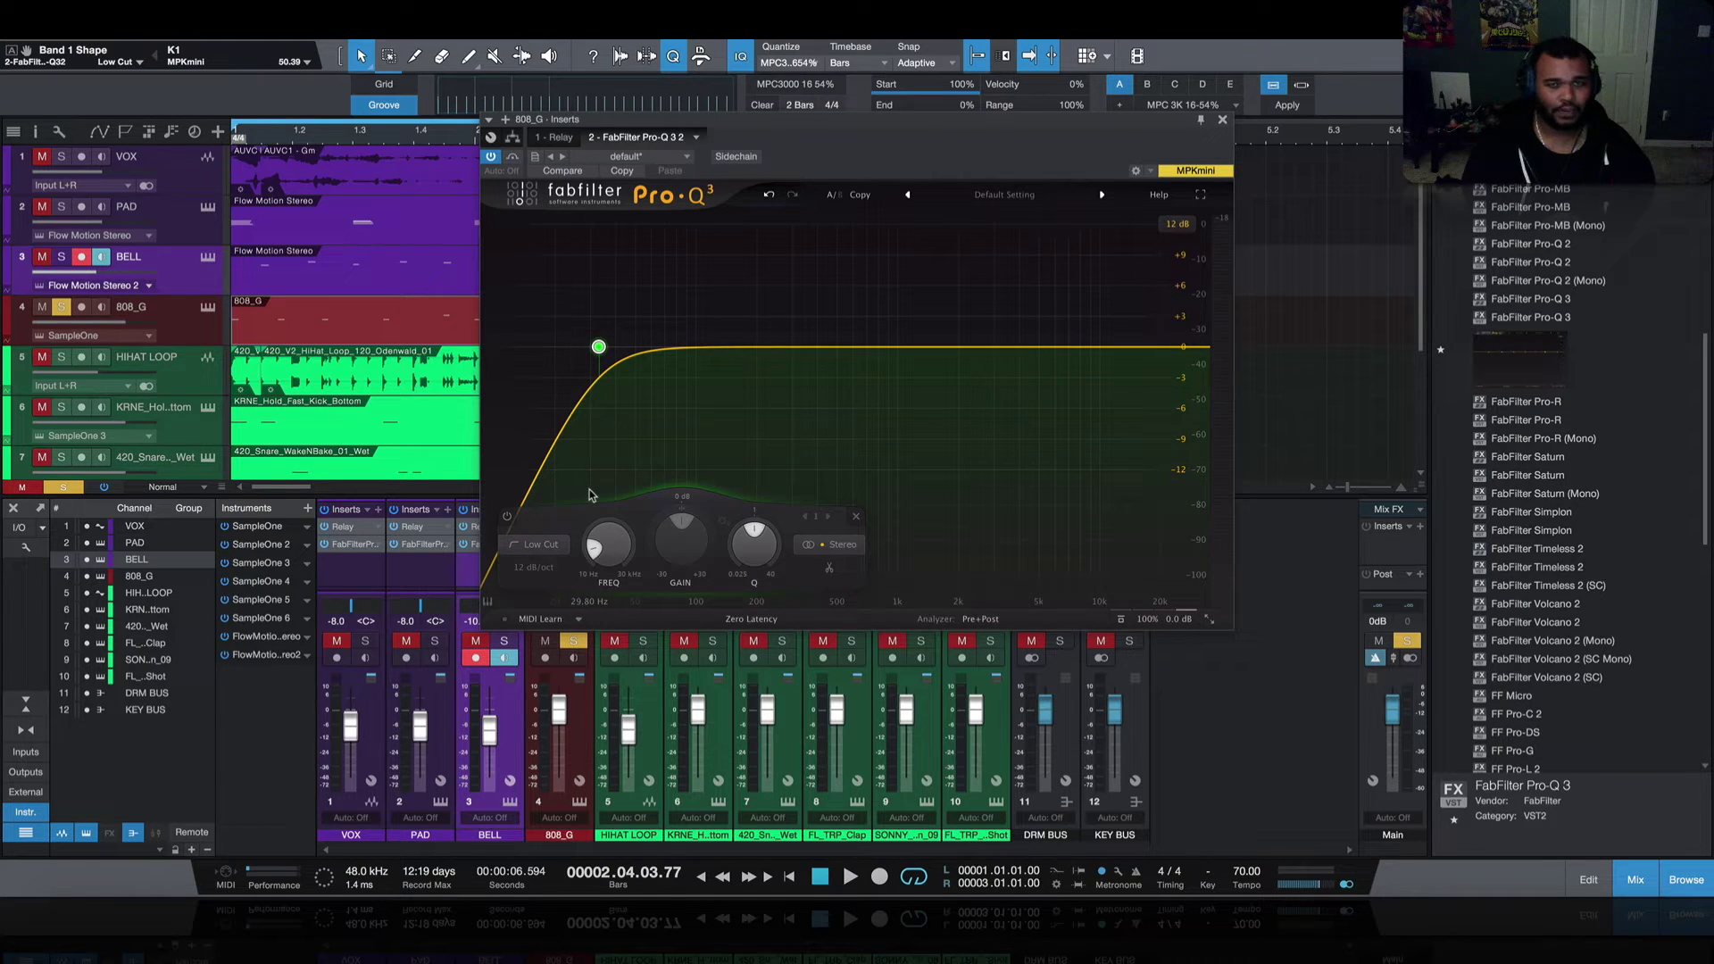
{"action": "left_click", "coordinate": [537, 568]}
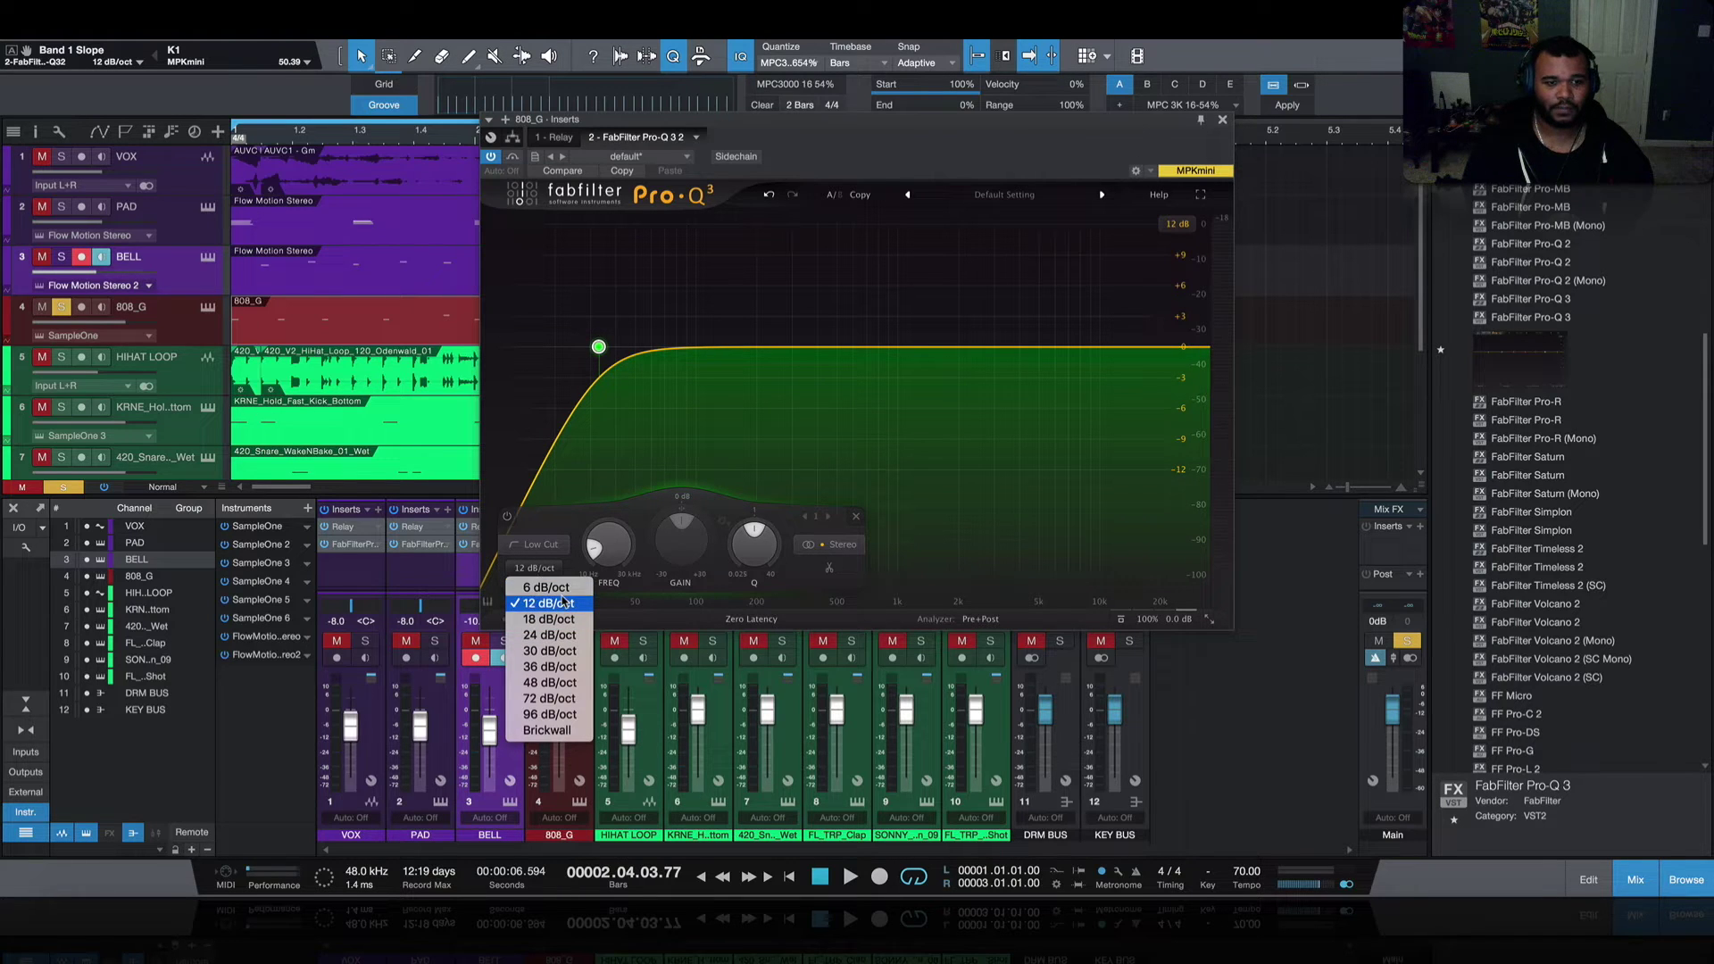
{"action": "left_click", "coordinate": [561, 715]}
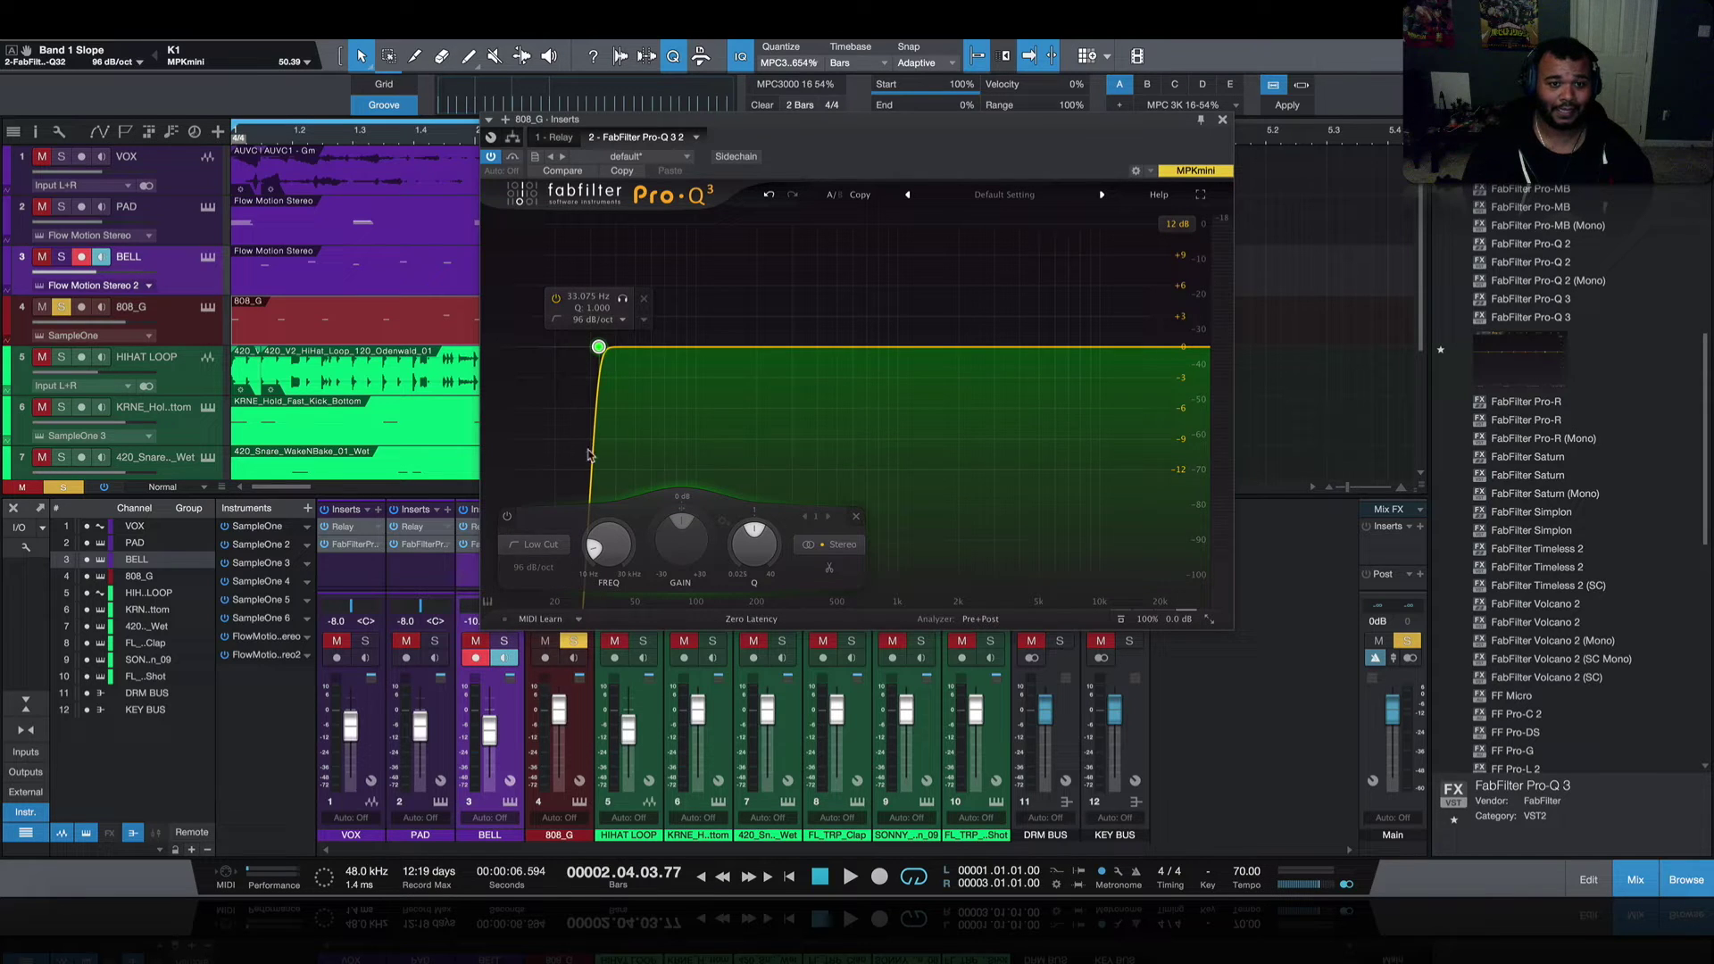
{"action": "left_click", "coordinate": [544, 568]}
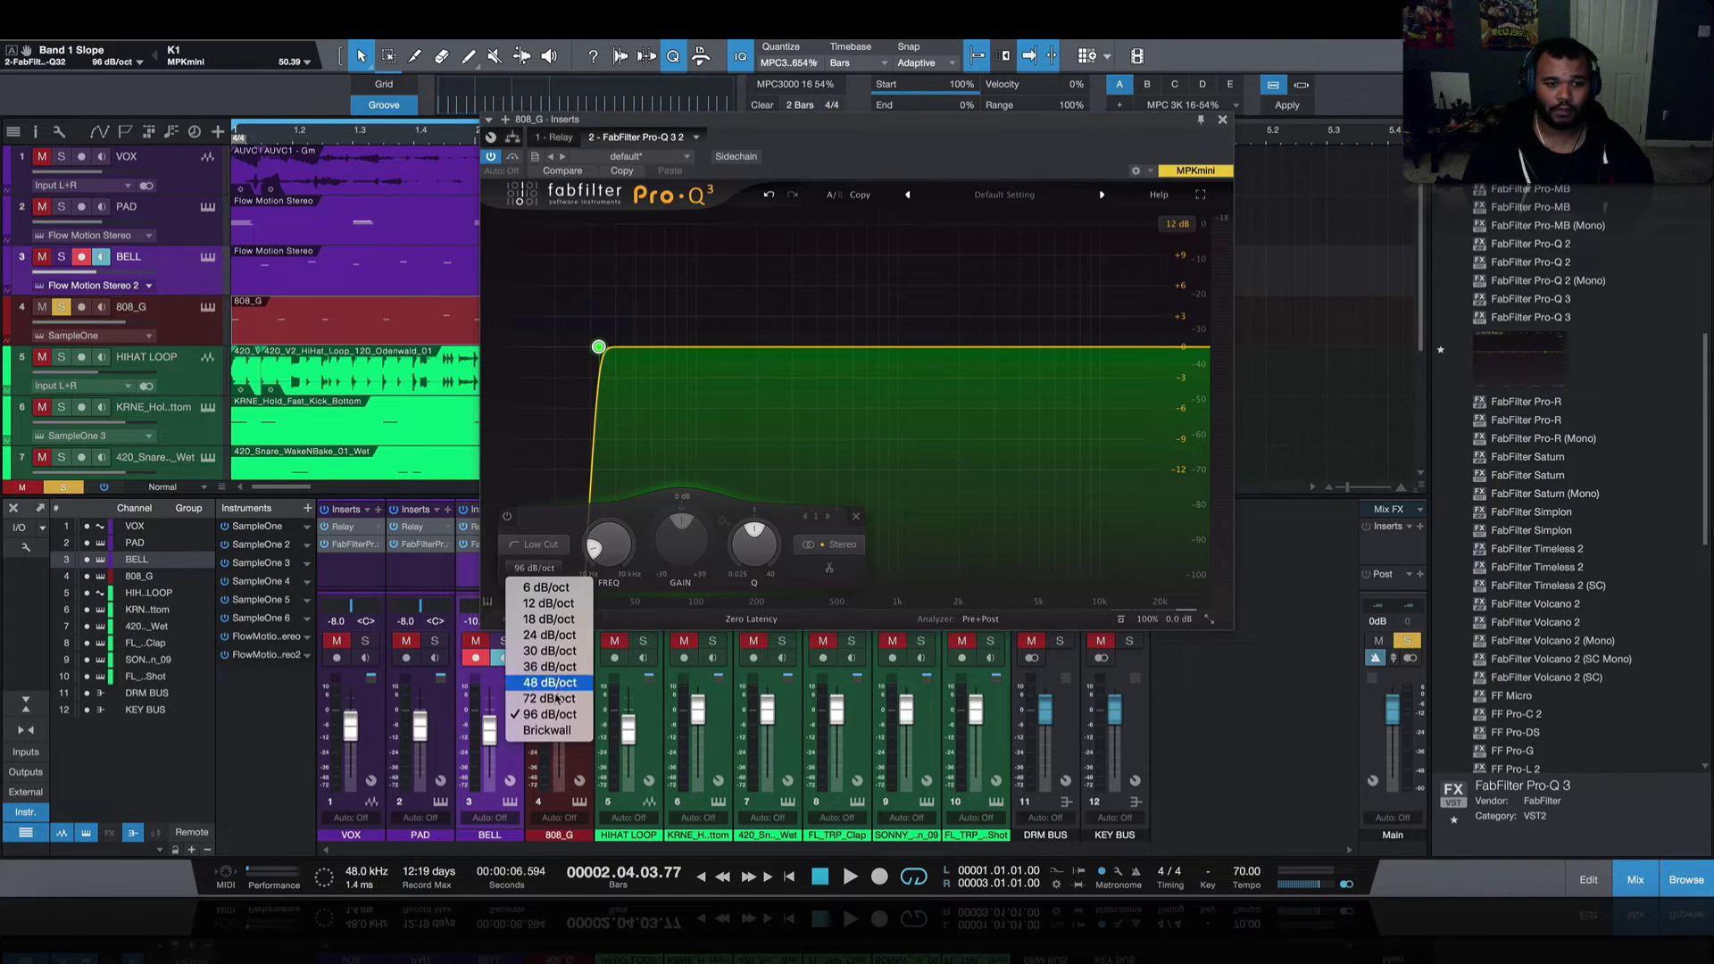
{"action": "left_click", "coordinate": [550, 732]}
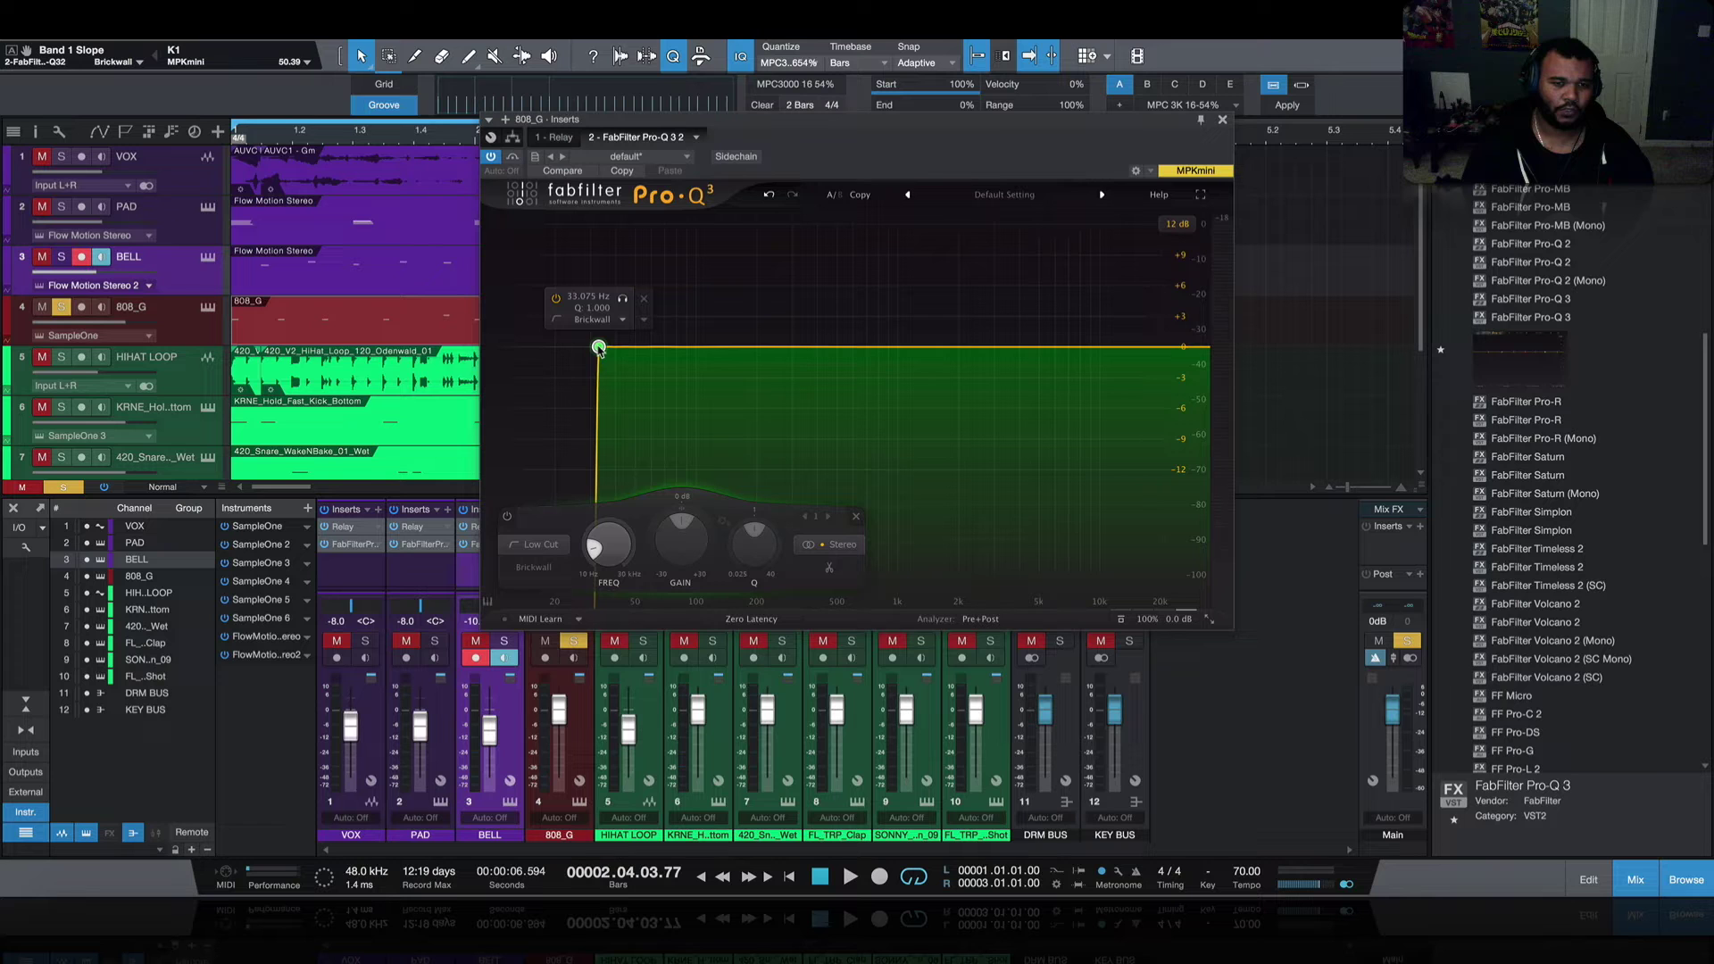
- During playback, sweep the 808_G equalizer's low cut up to about 382 Hz
{"action": "key", "text": "space"}
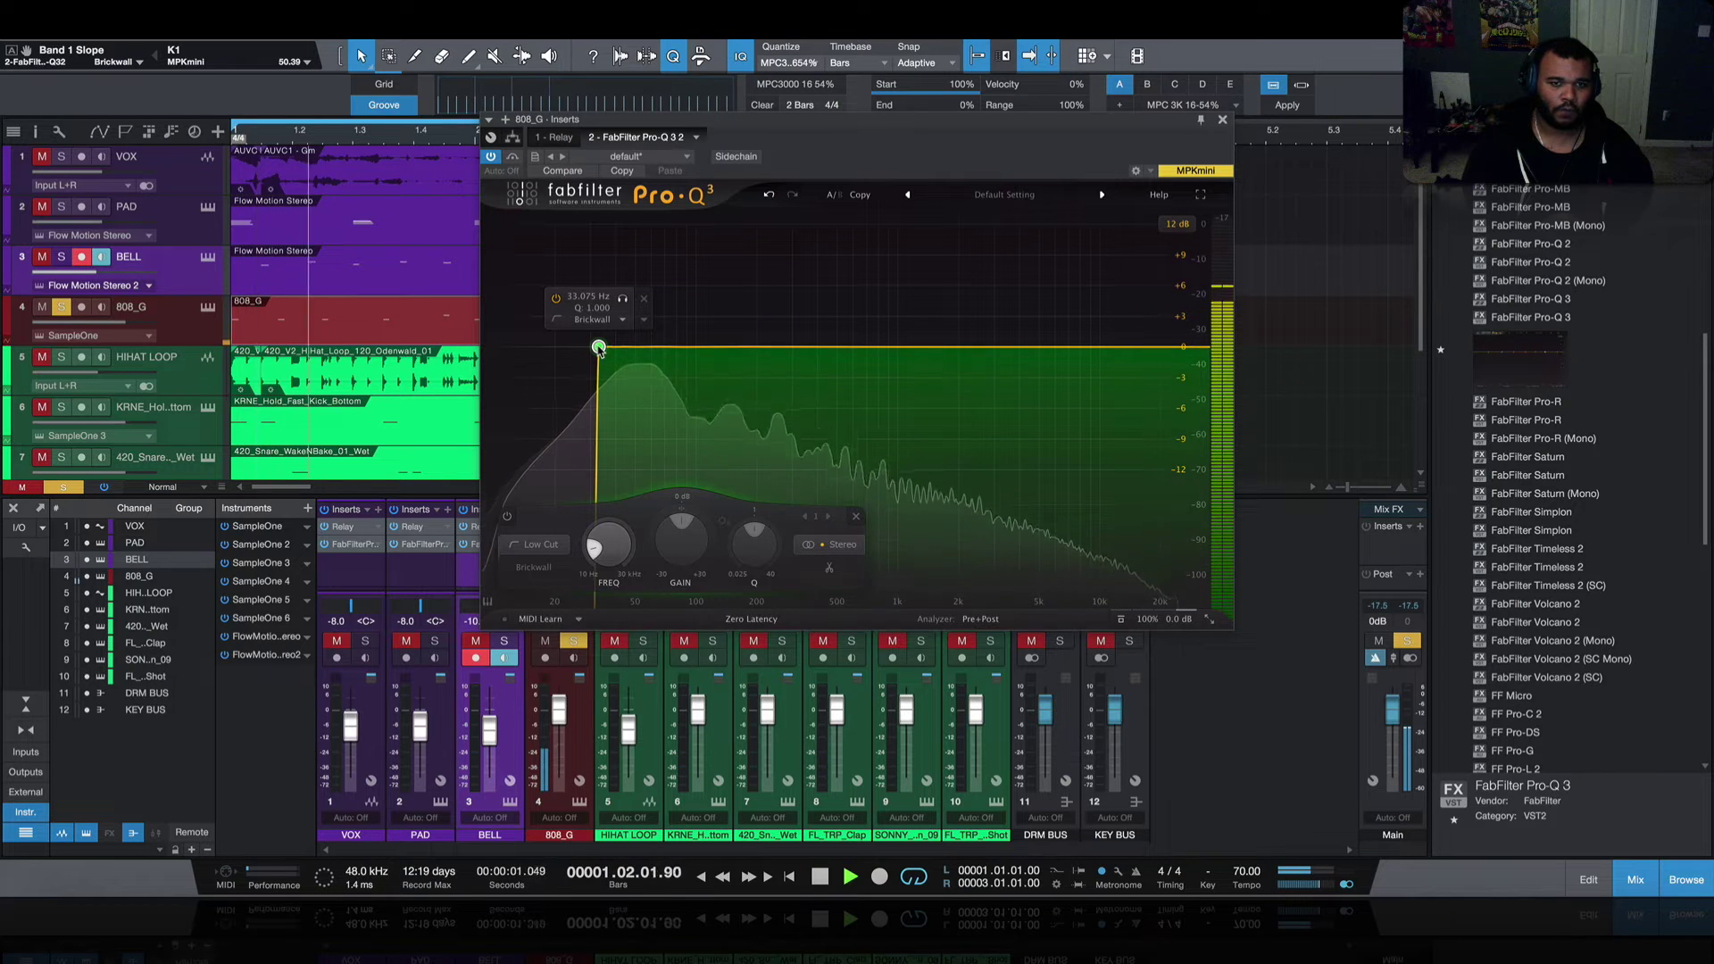
{"action": "left_click_drag", "start_coordinate": [600, 350], "coordinate": [819, 347]}
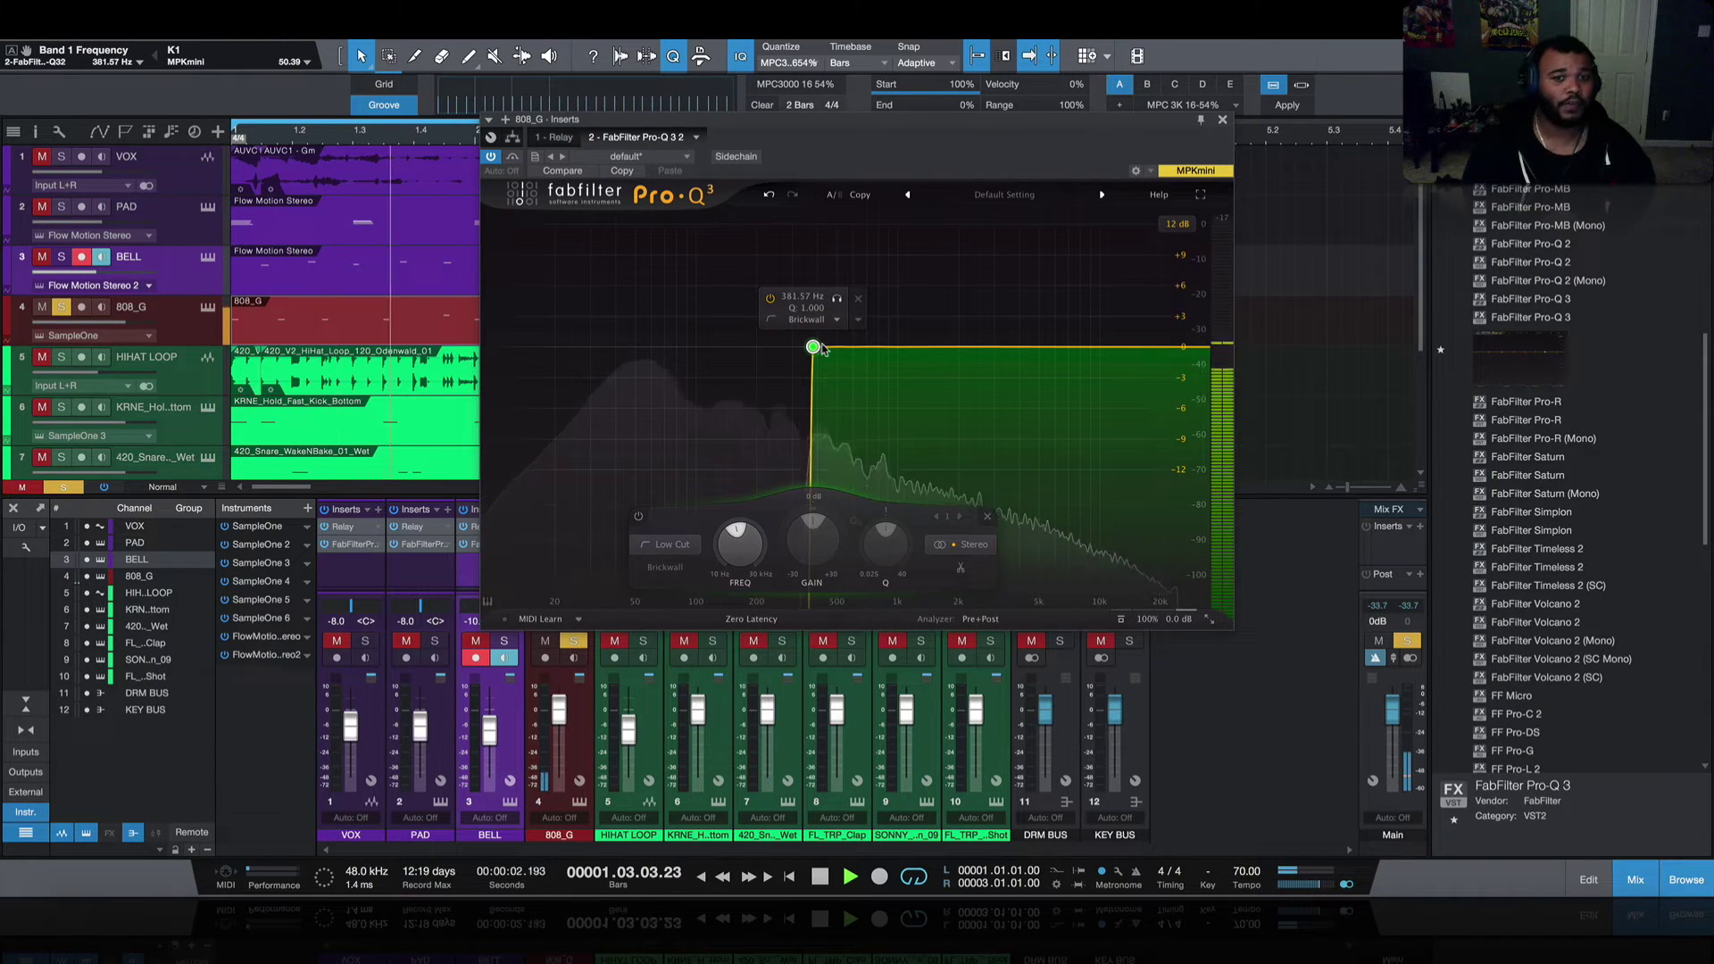
{"action": "key", "text": "space"}
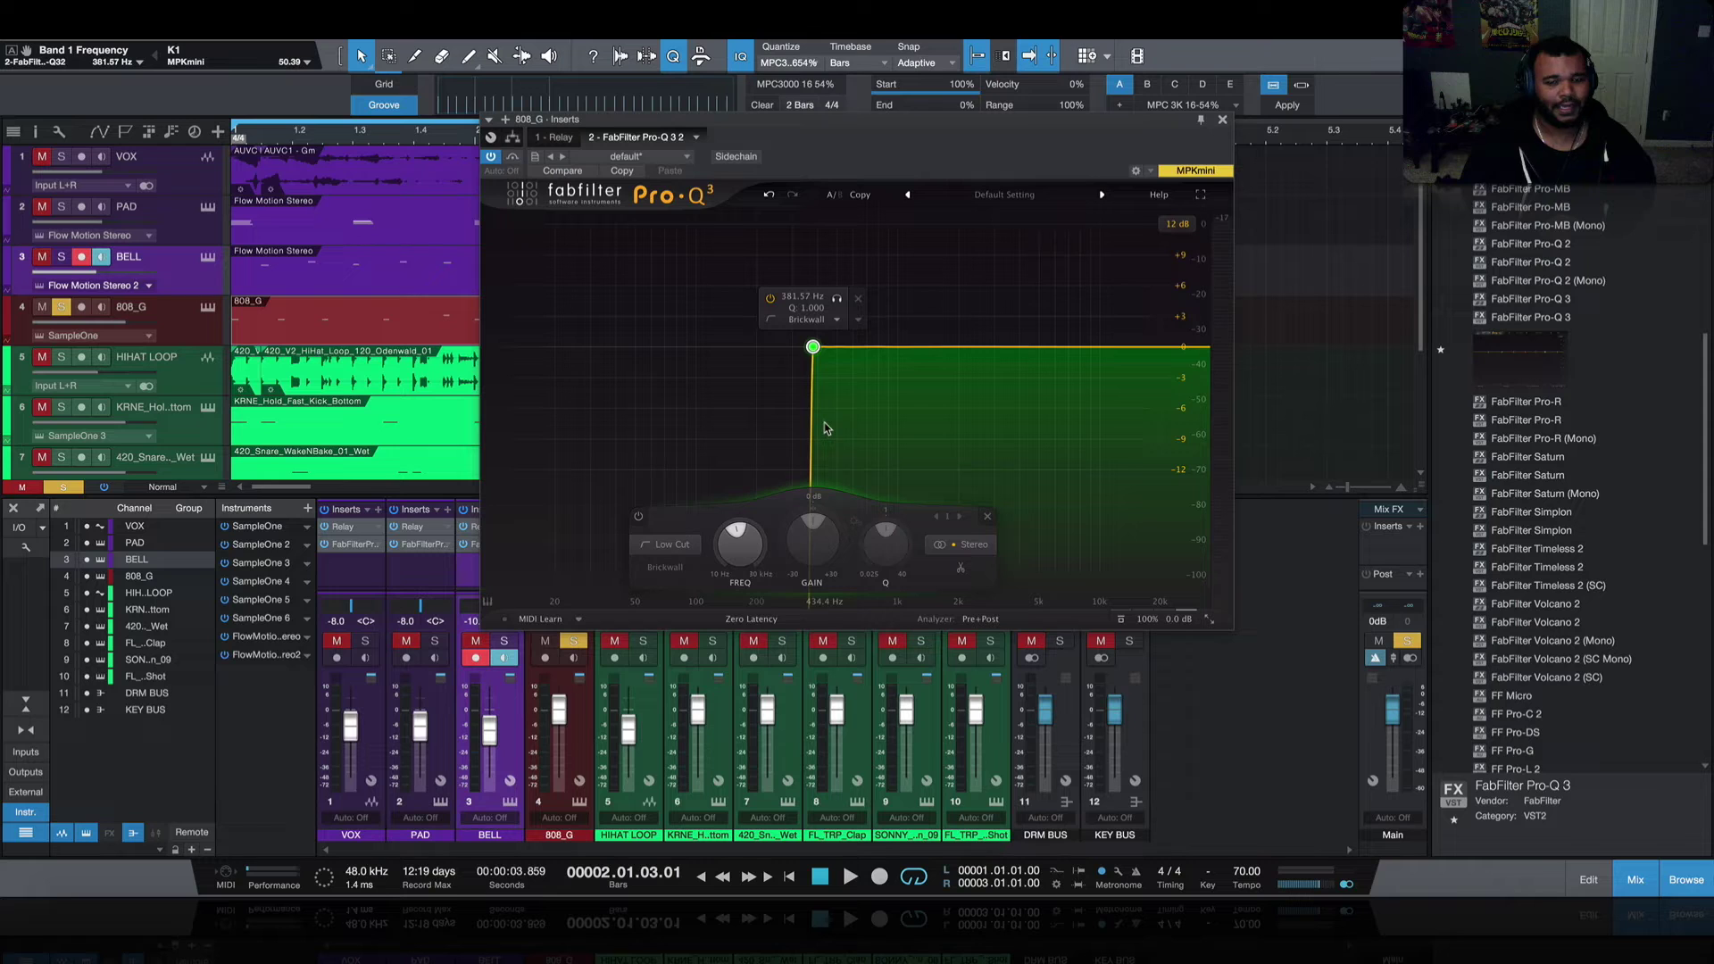
- Set the 808_G equalizer to Linear Phase processing, move its low cut down to about 33 Hz and audition it
{"action": "left_click", "coordinate": [786, 620]}
{"action": "left_click", "coordinate": [753, 679]}
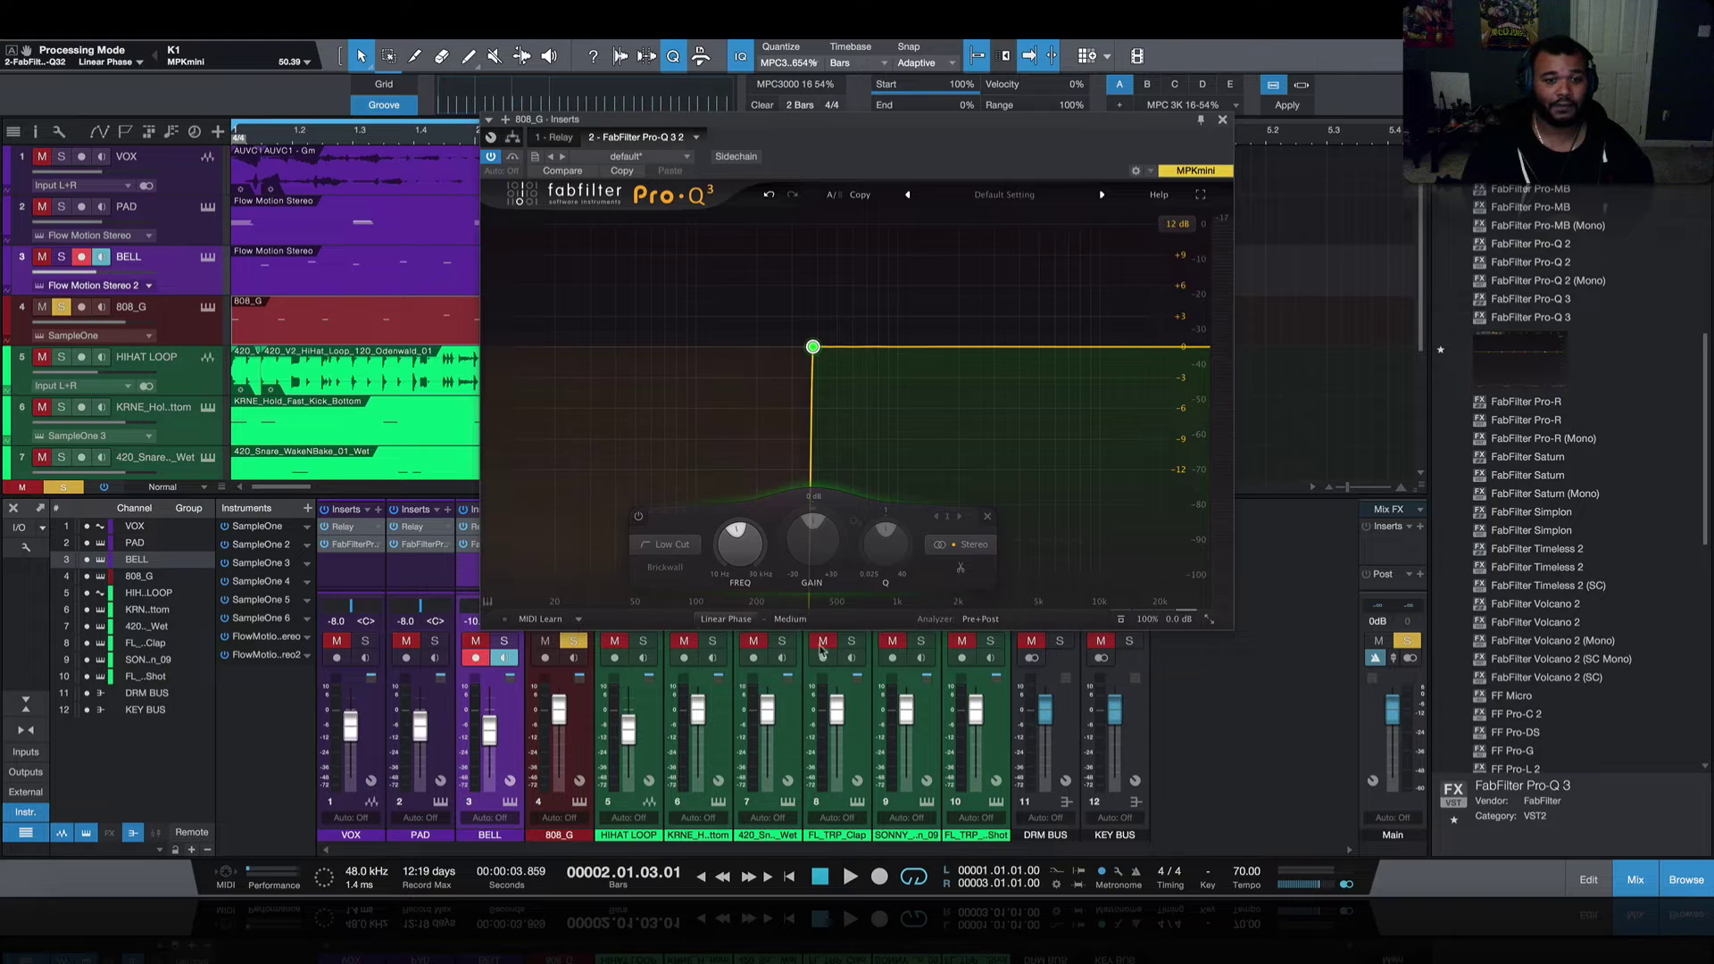
{"action": "left_click_drag", "start_coordinate": [813, 347], "coordinate": [572, 351]}
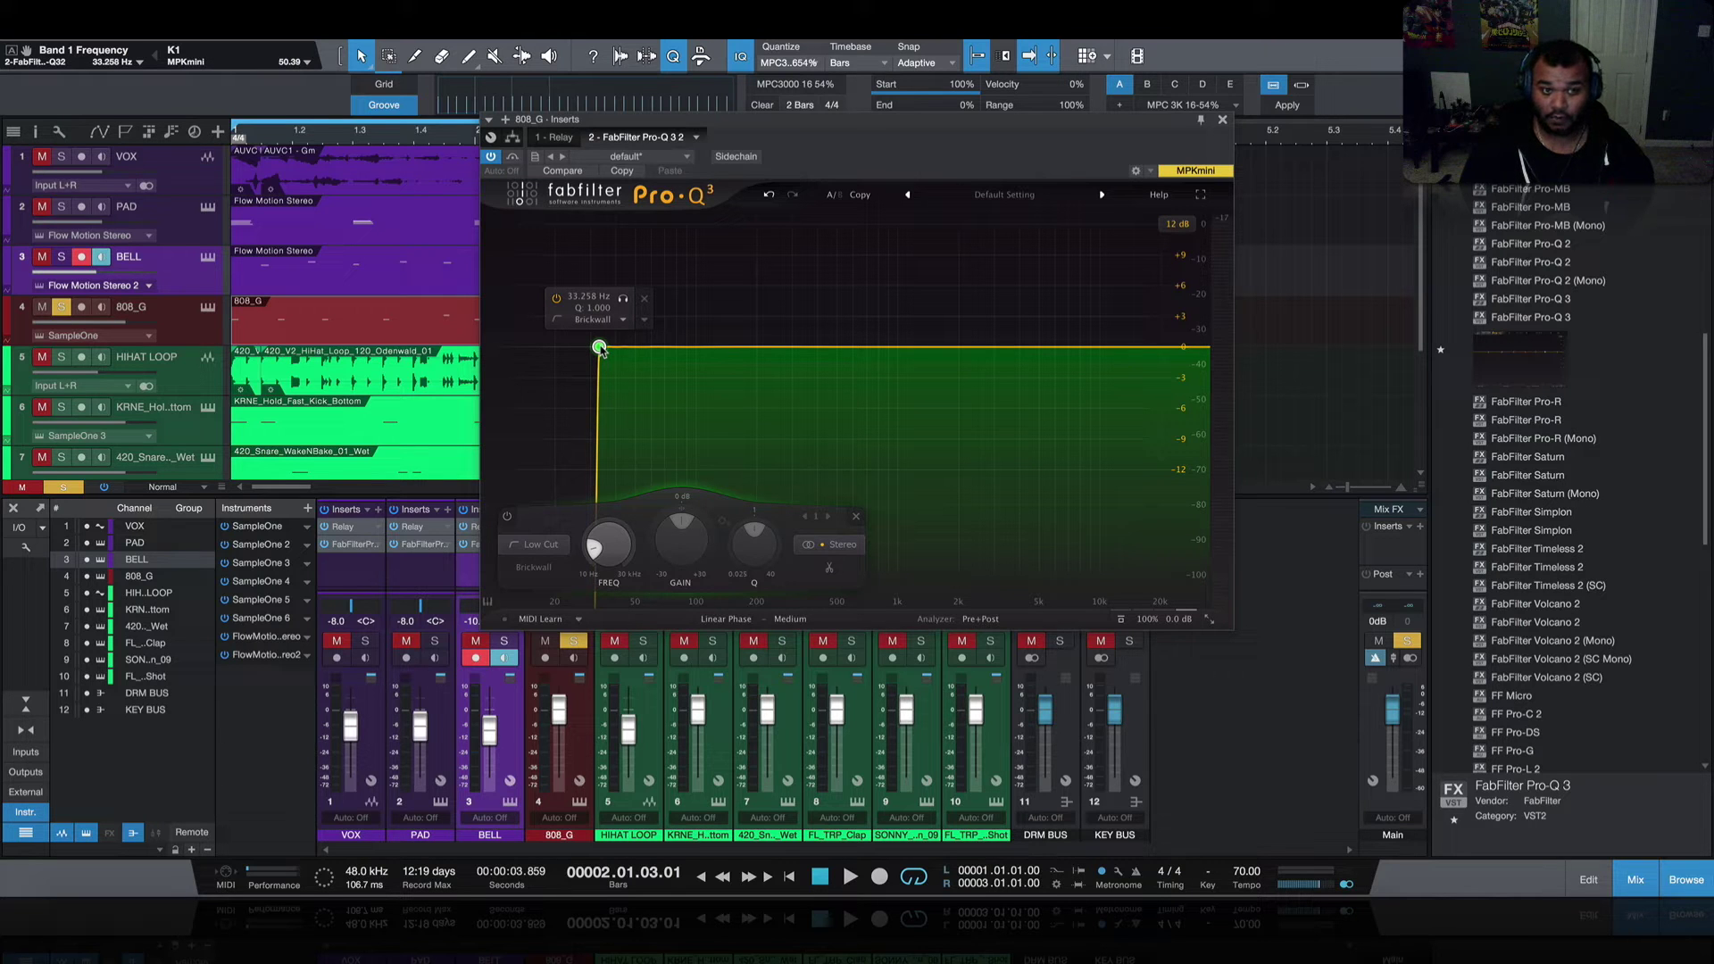
{"action": "key", "text": "space"}
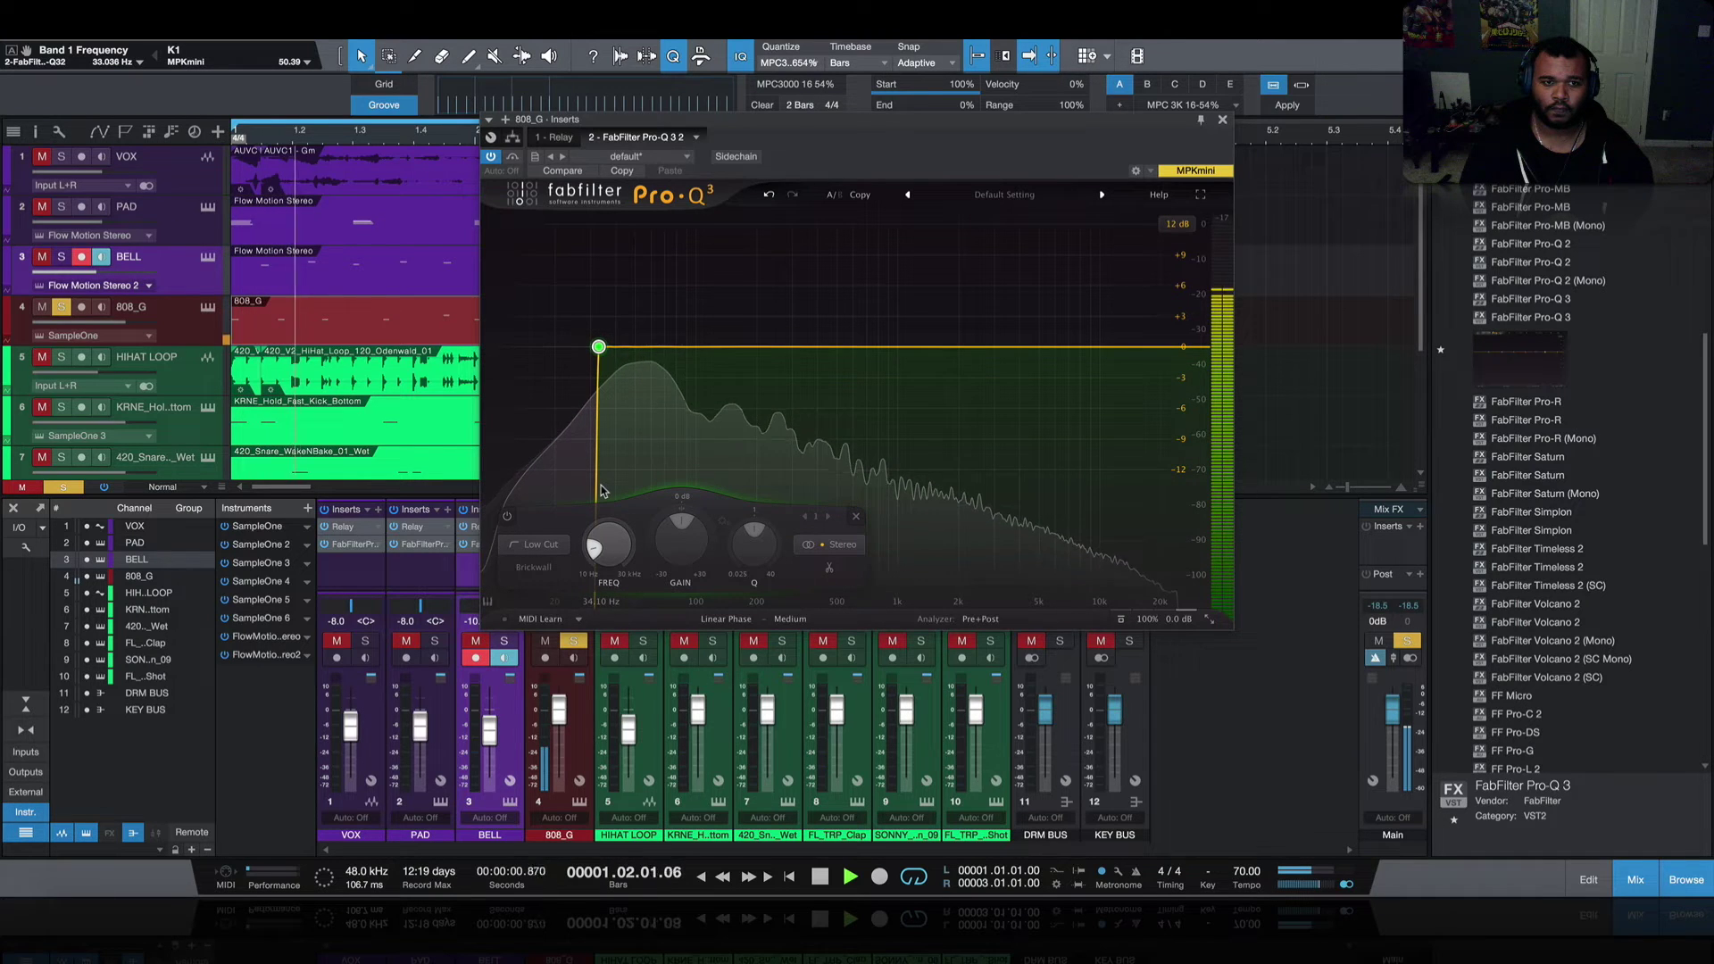
{"action": "key", "text": "space"}
- Add a 36 dB/oct high cut to the 808_G equalizer and move it to about 3828 Hz during playback
{"action": "double_click", "coordinate": [1104, 346]}
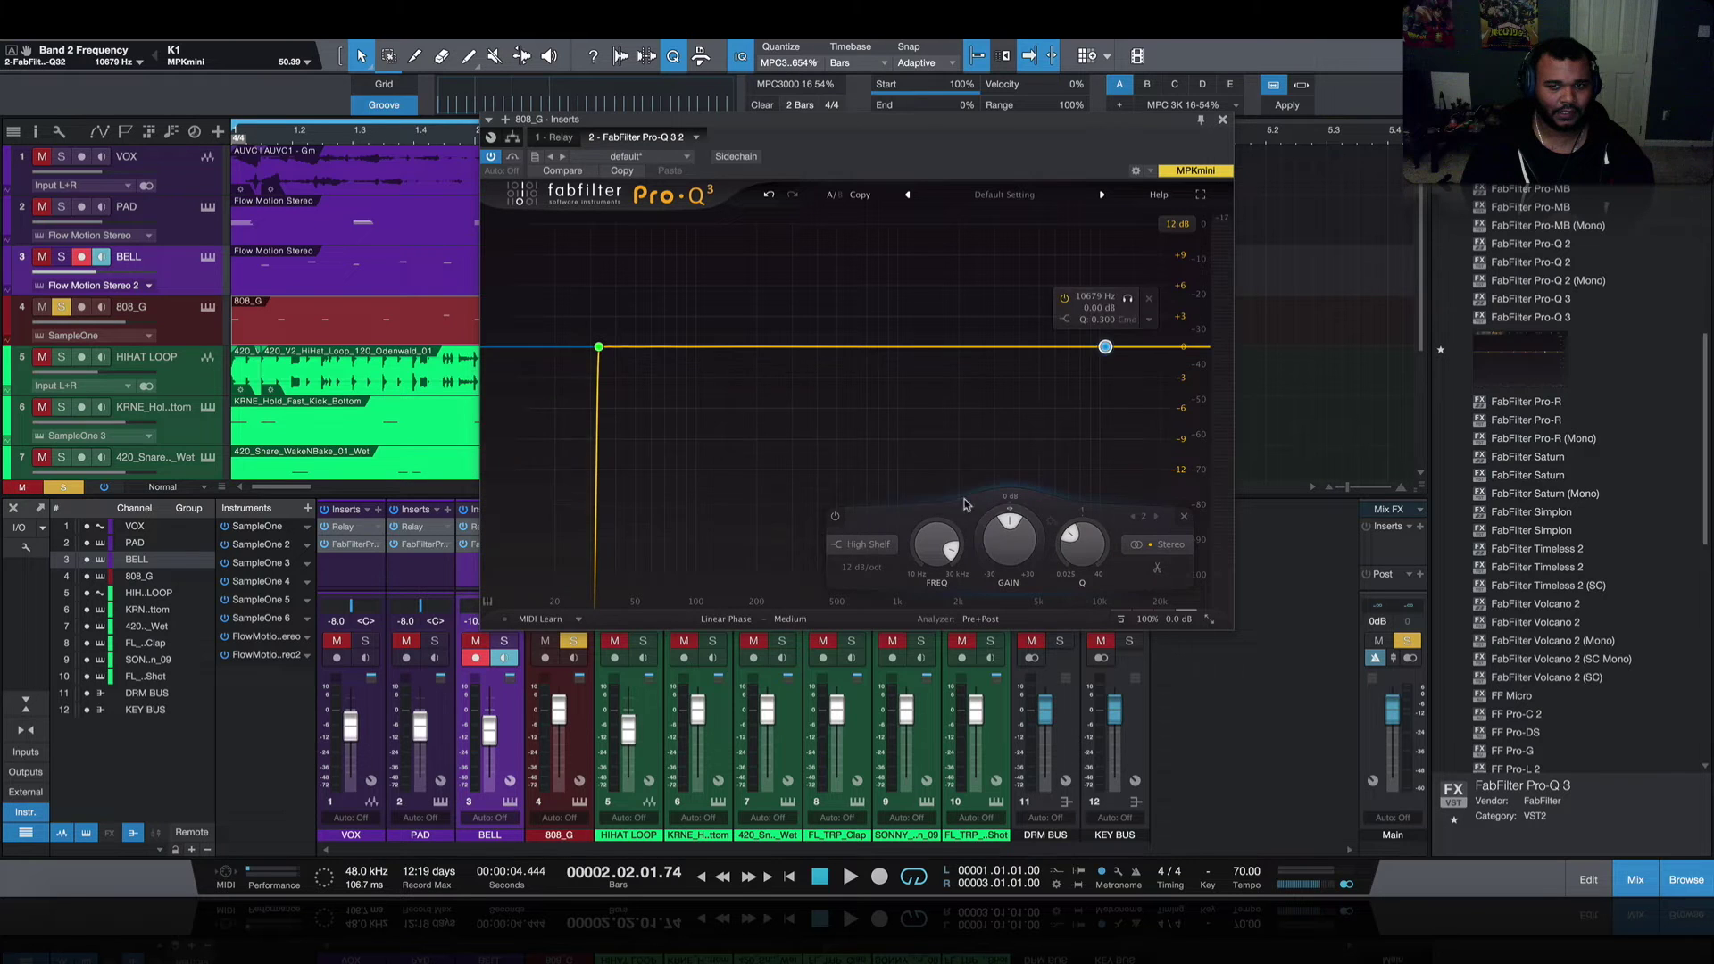
{"action": "left_click", "coordinate": [863, 544]}
{"action": "left_click", "coordinate": [862, 567]}
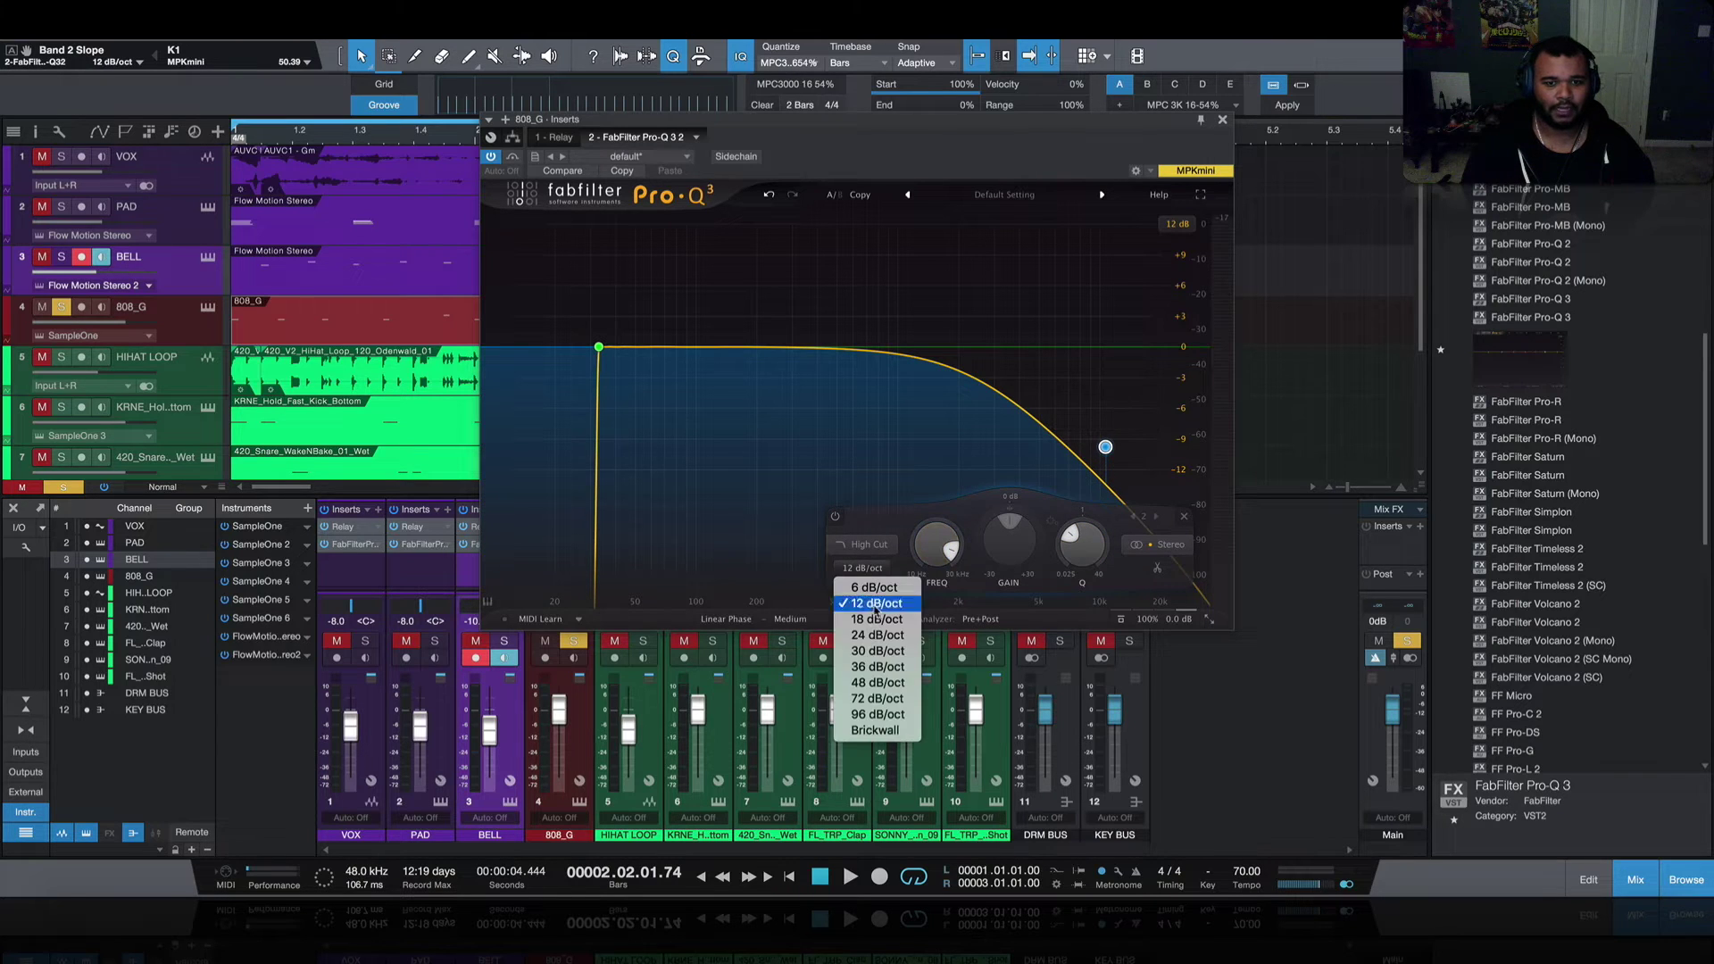
{"action": "left_click", "coordinate": [877, 667]}
{"action": "key", "text": "space"}
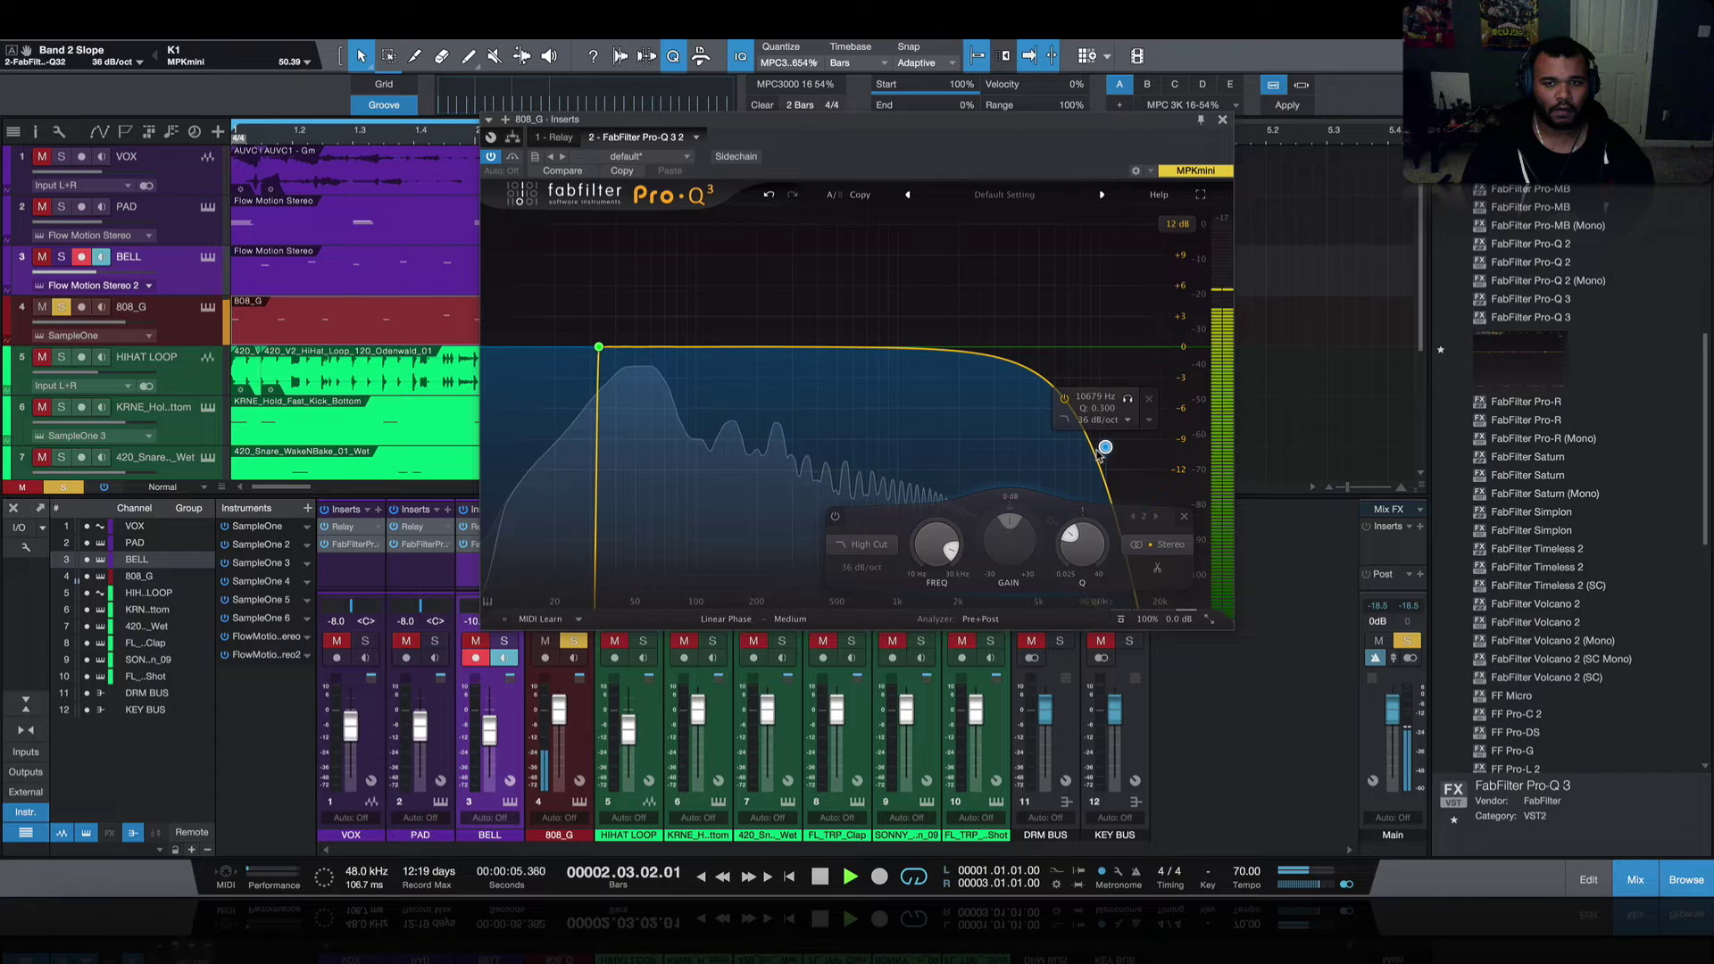
{"action": "left_click_drag", "start_coordinate": [1106, 446], "coordinate": [1002, 447]}
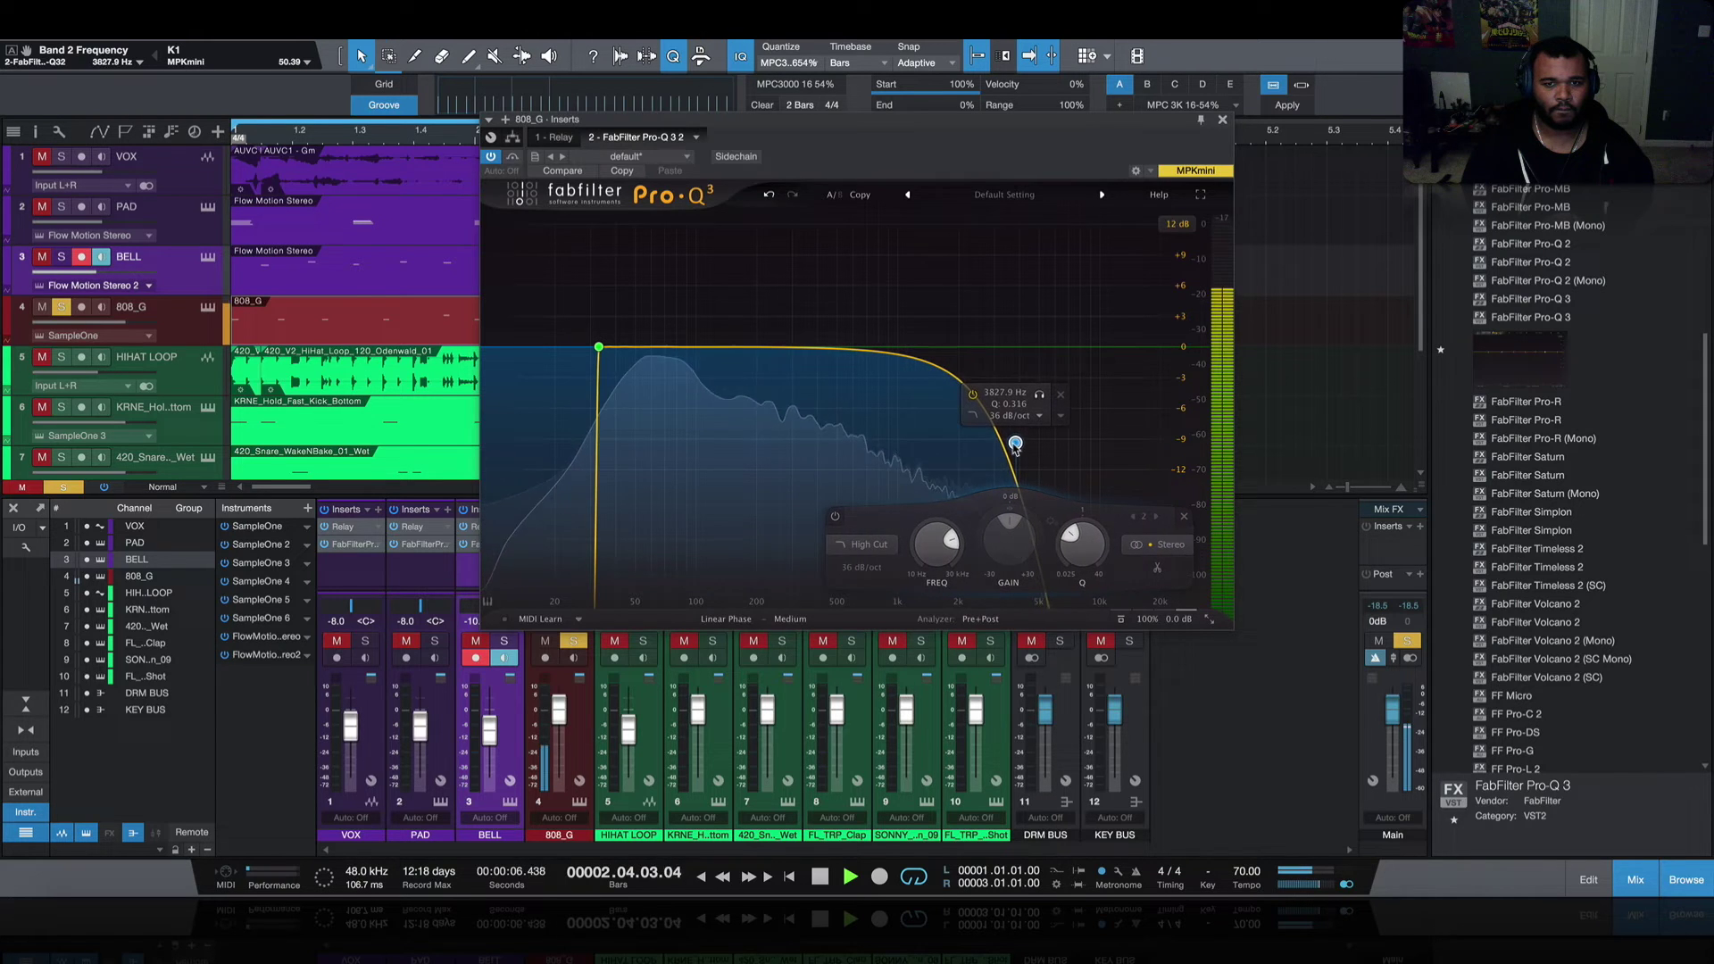
{"action": "key", "text": "space"}
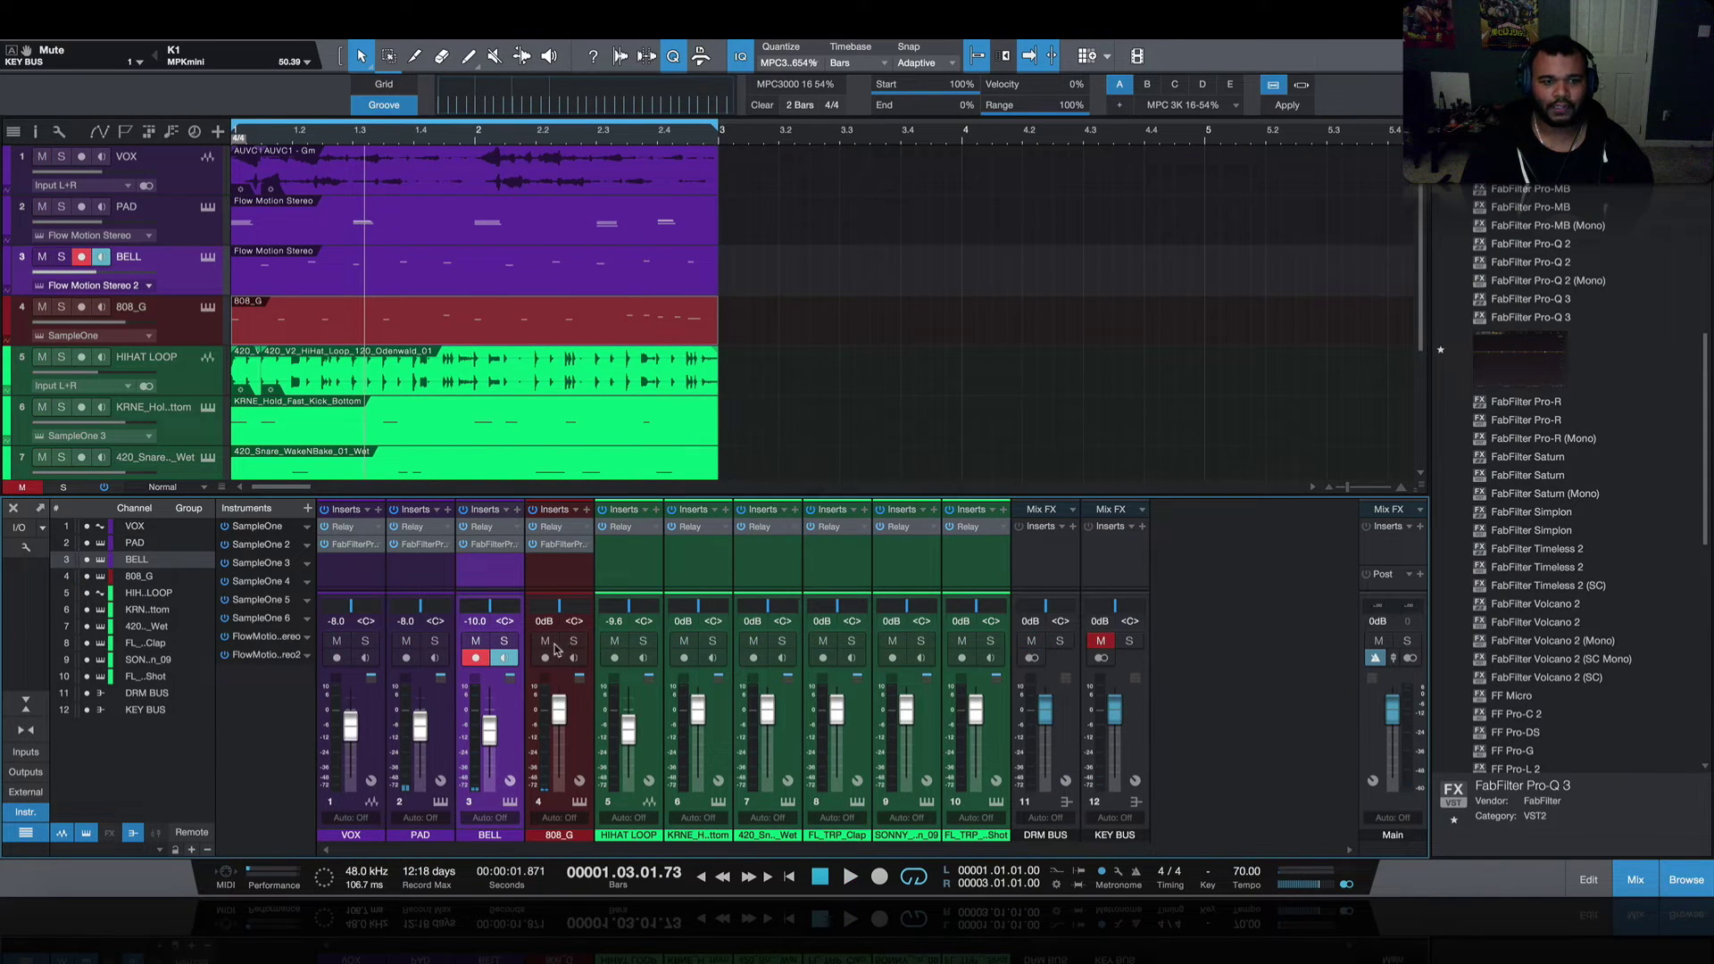
- Overlay the OPEN HAT spectrum in the HIHAT LOOP equalizer's analyzer and compare both sounds during playback
{"action": "left_click", "coordinate": [1006, 705]}
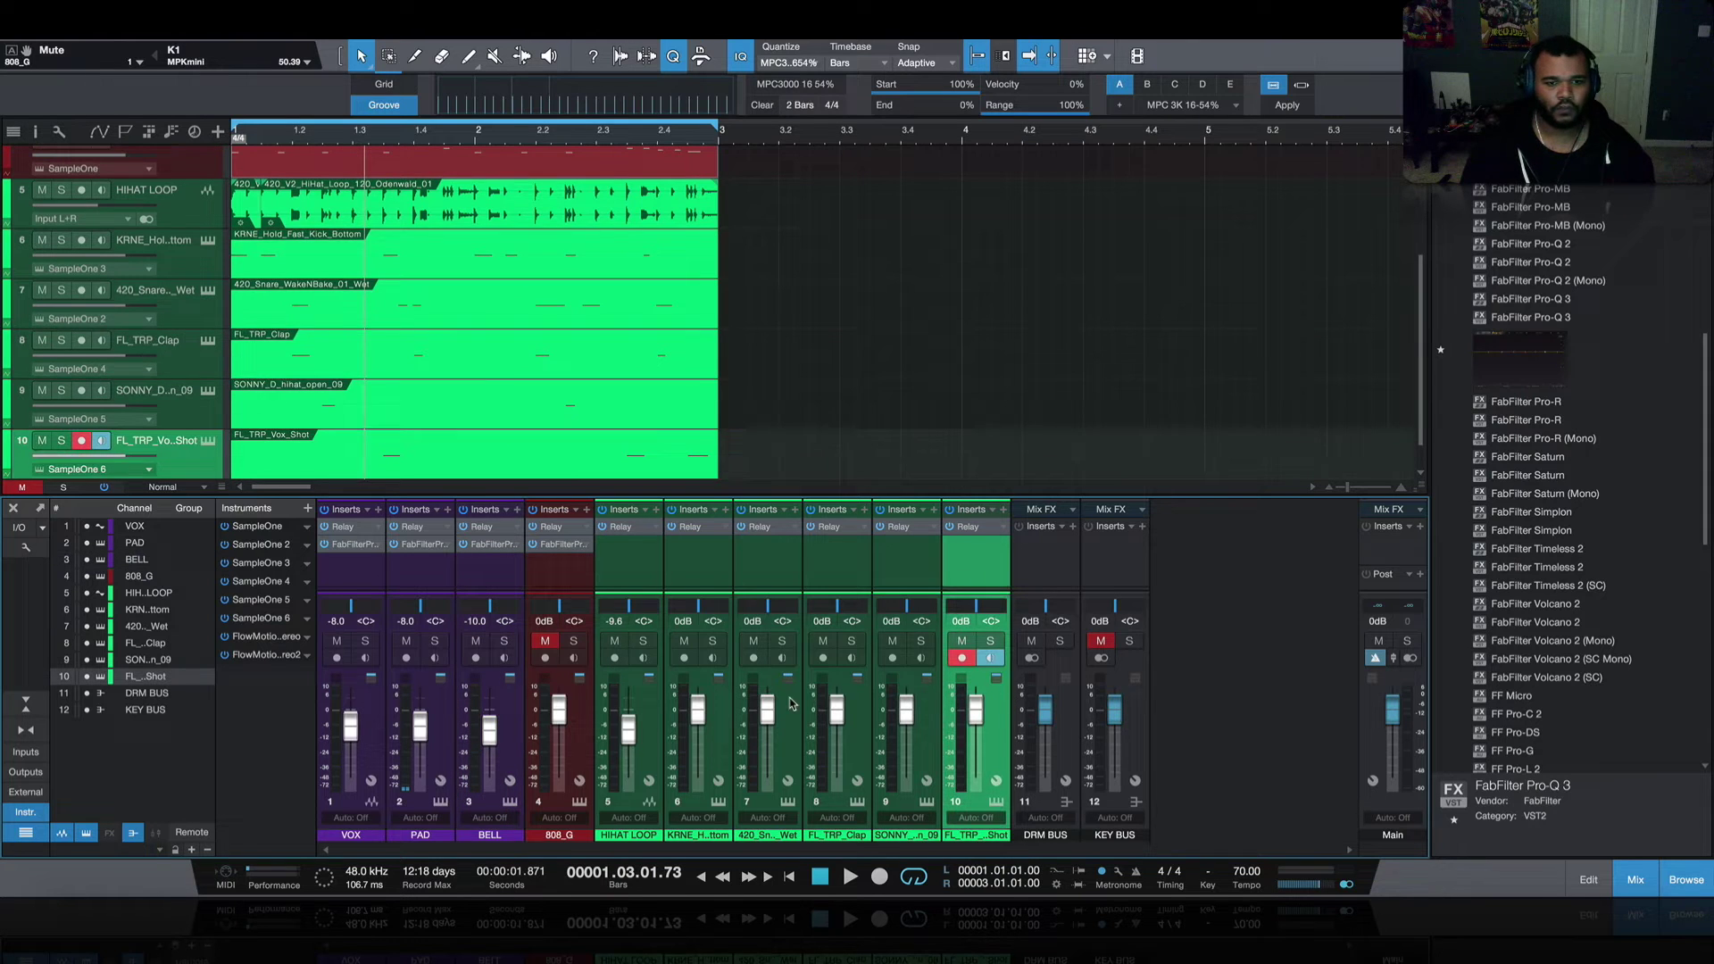
{"action": "left_click", "coordinate": [1018, 705]}
{"action": "key", "text": "space"}
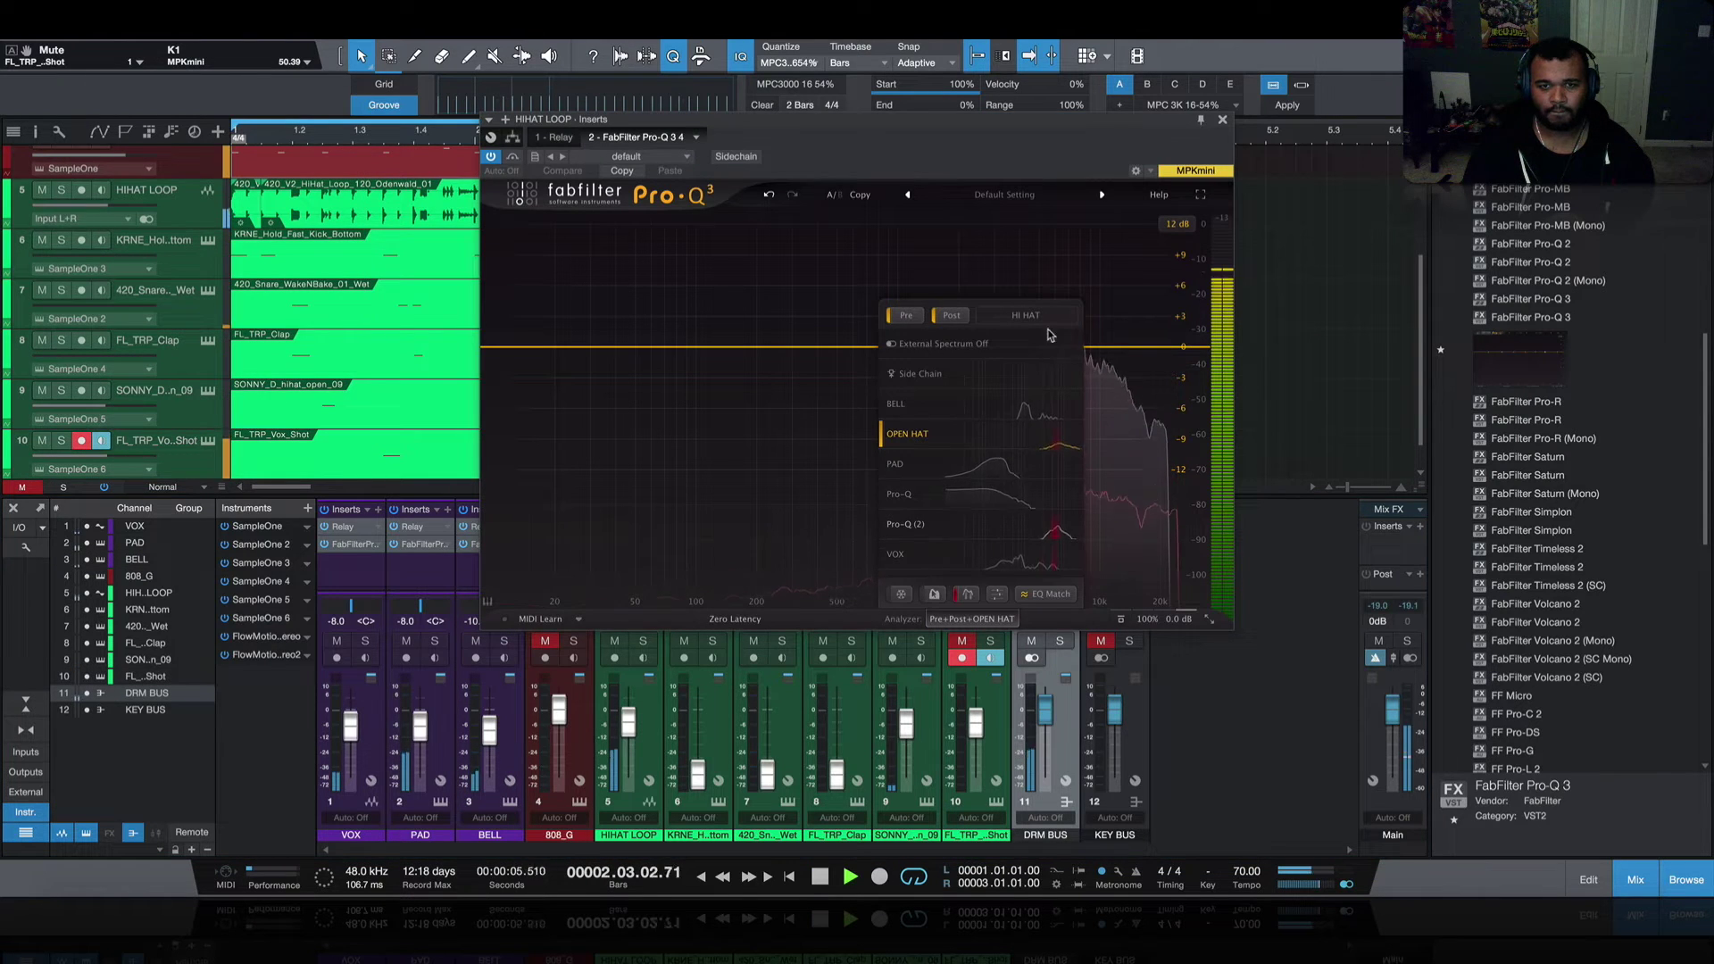
{"action": "left_click", "coordinate": [980, 620]}
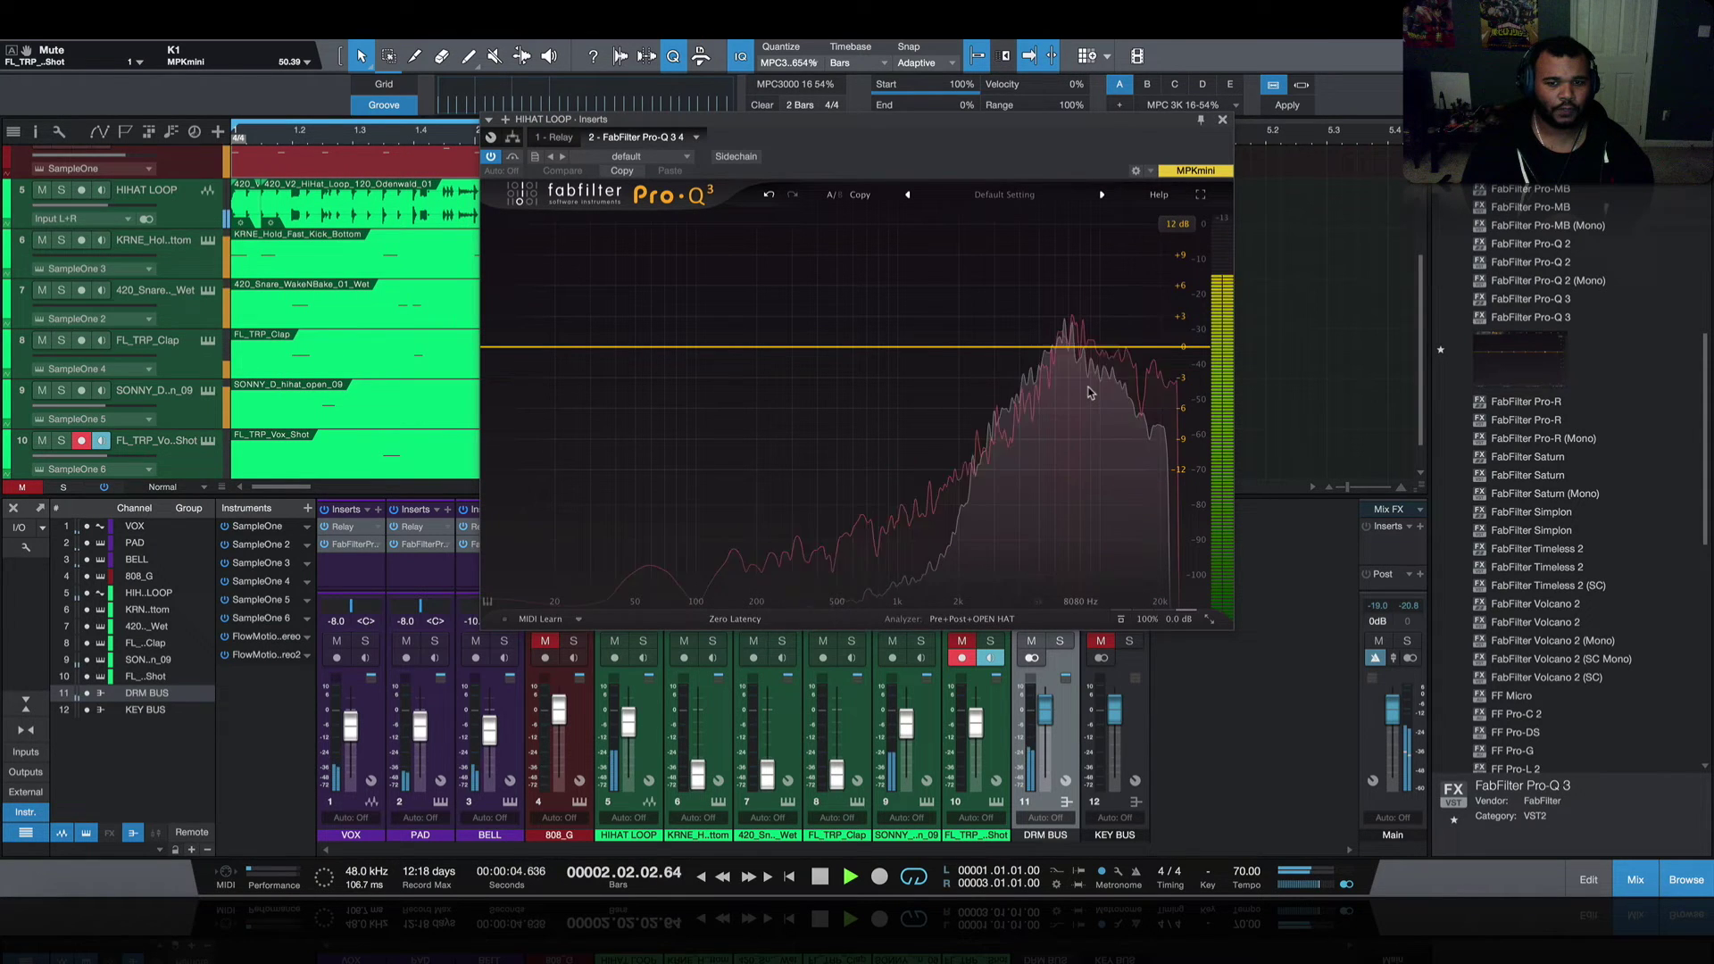
{"action": "key", "text": "space"}
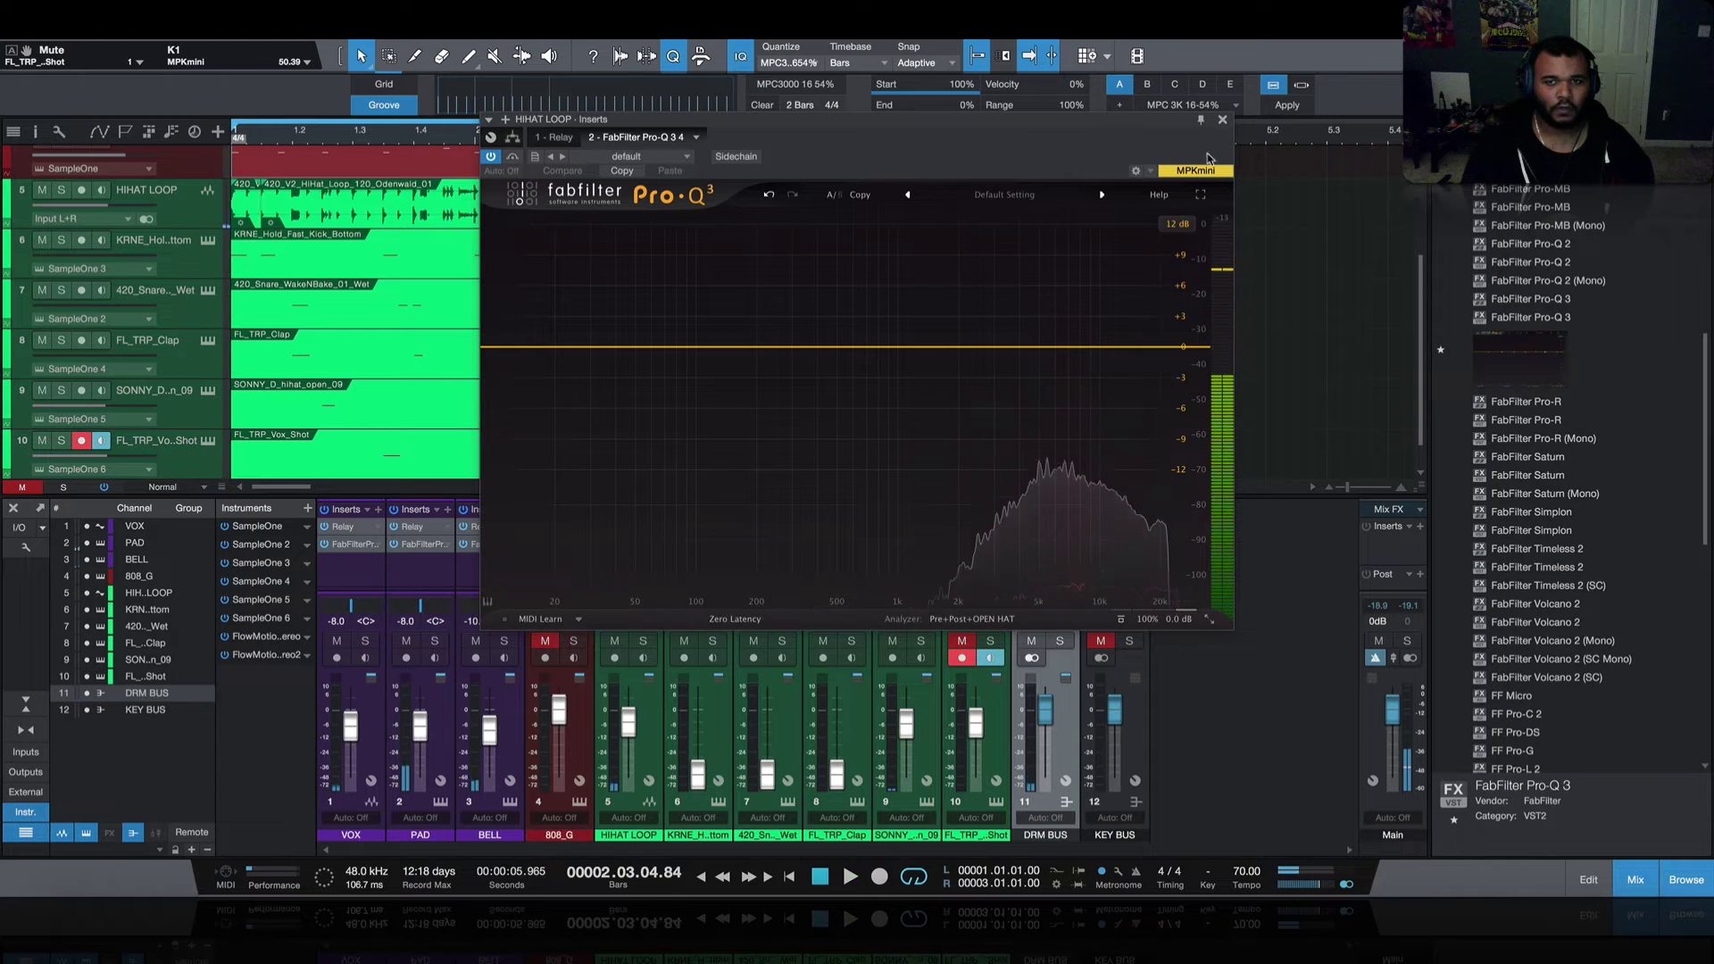
{"action": "left_click", "coordinate": [1223, 118]}
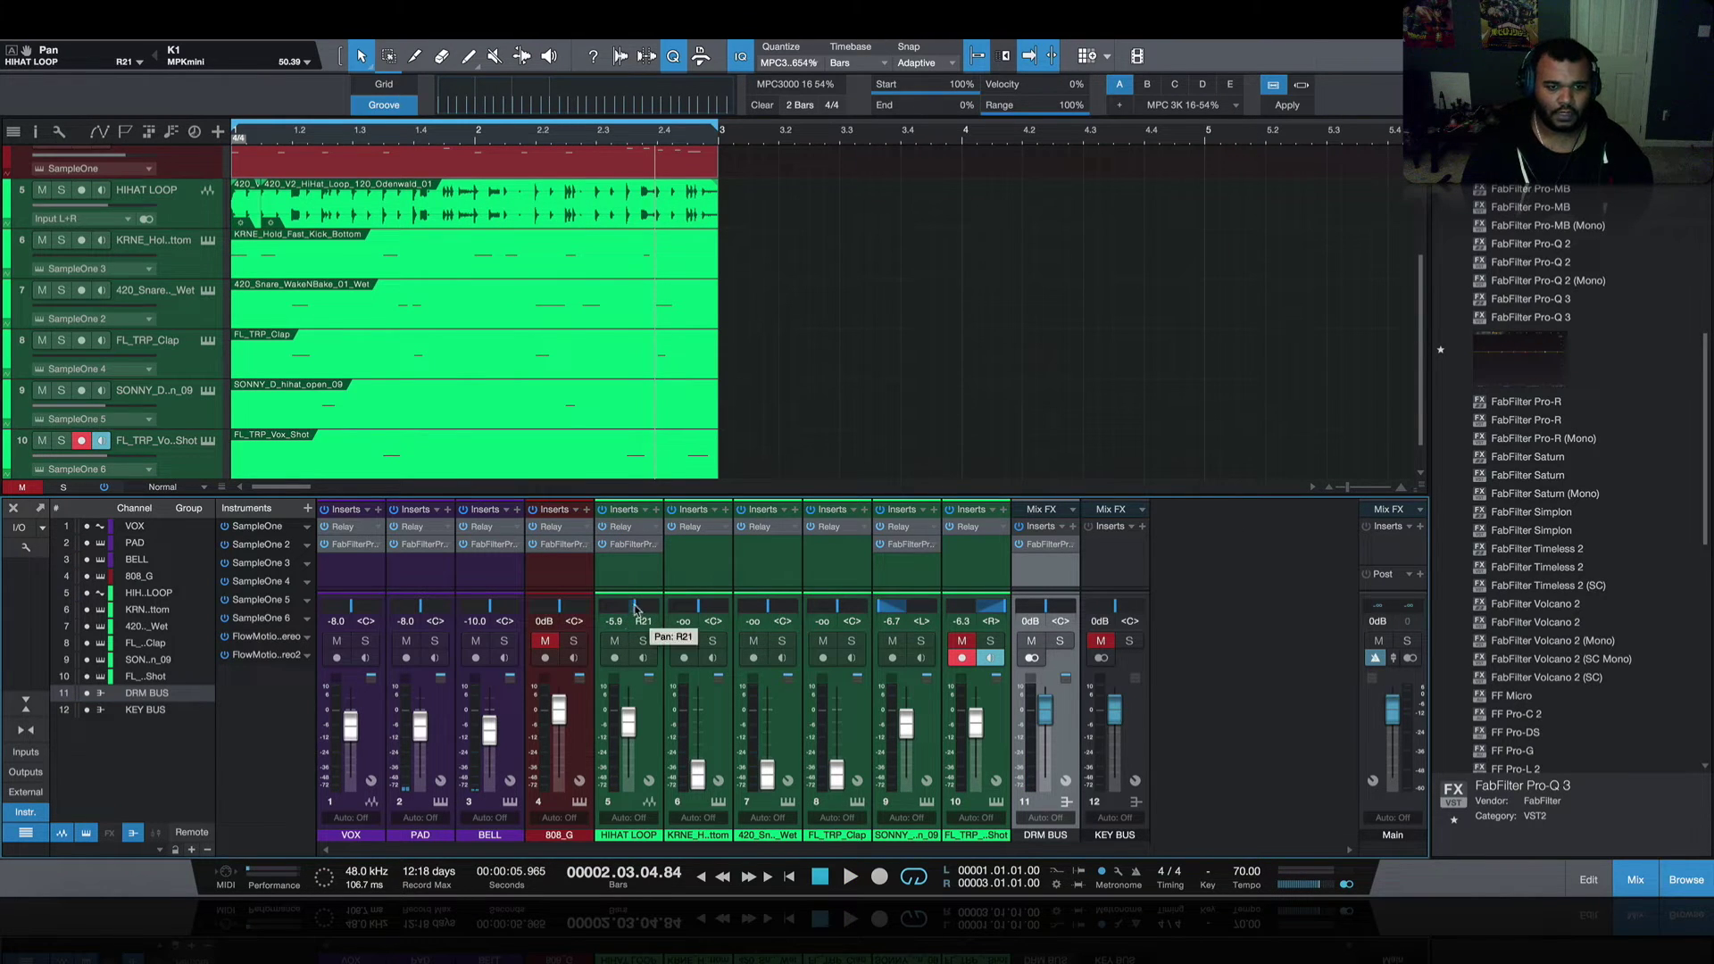
- Overlay the HI HAT spectrum in the analyzer of the SONNY_D_hihat_open_09 equalizer
{"action": "left_click", "coordinate": [911, 547]}
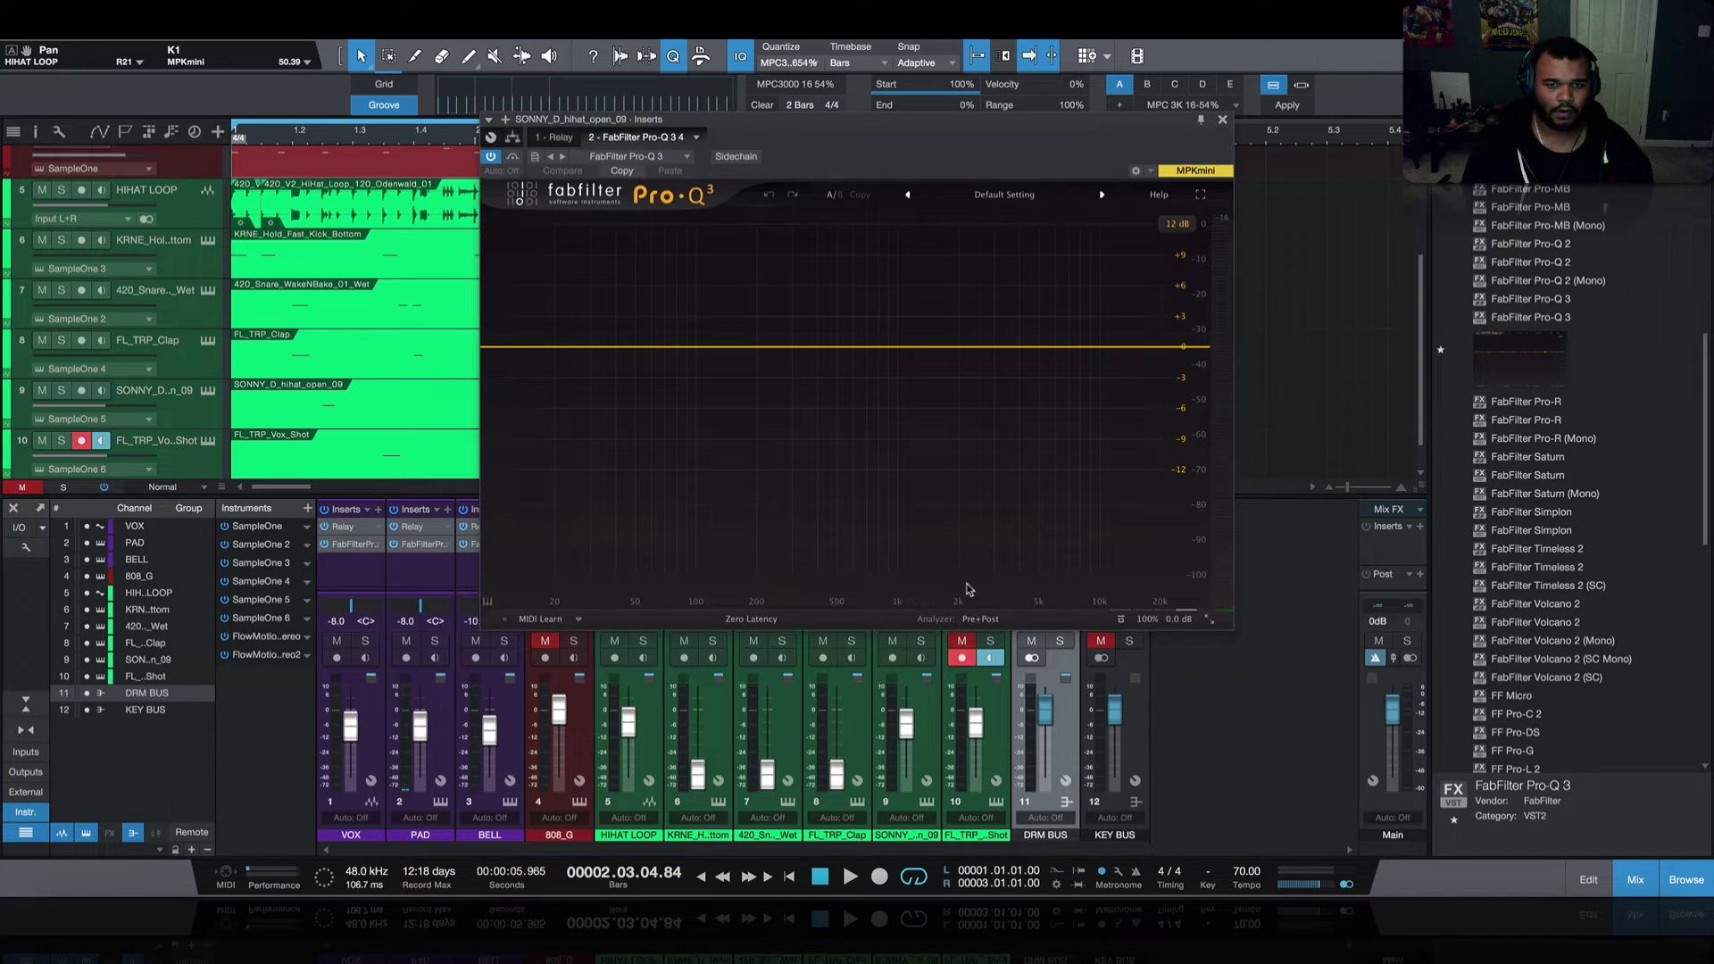
{"action": "left_click", "coordinate": [981, 621]}
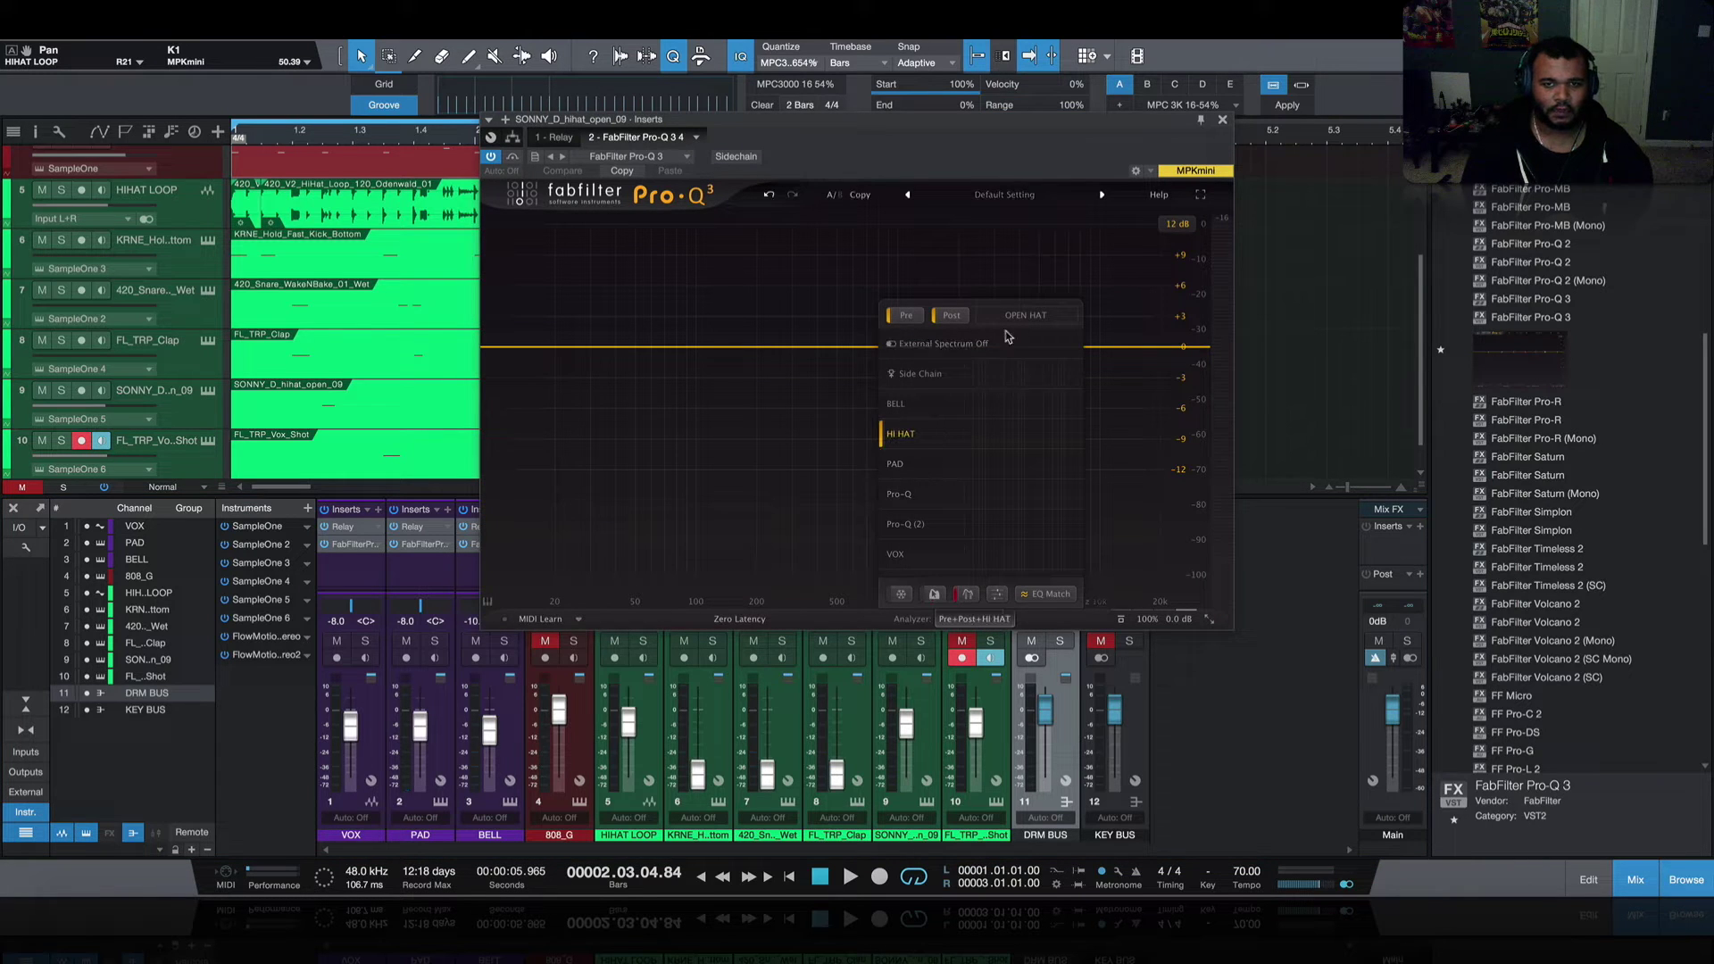
{"action": "left_click", "coordinate": [976, 621]}
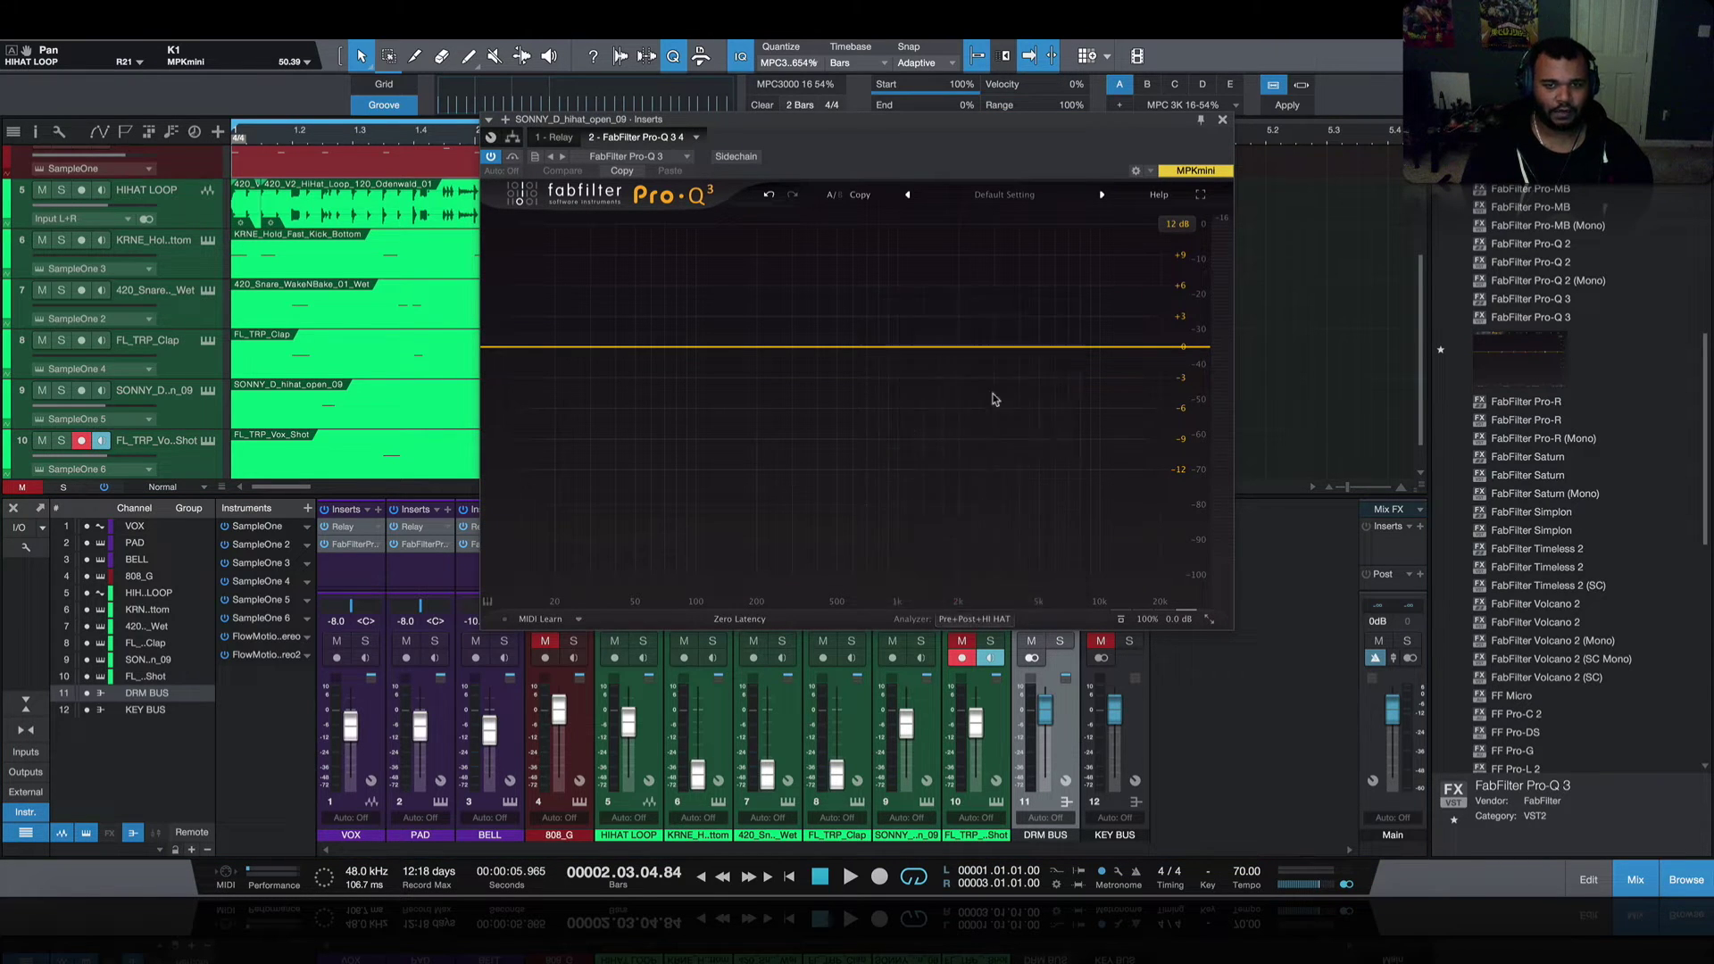
- Add a bell dip of about -3.14 dB near 2824 Hz to the open hi-hat equalizer and adjust its Q
{"action": "left_click", "coordinate": [987, 348]}
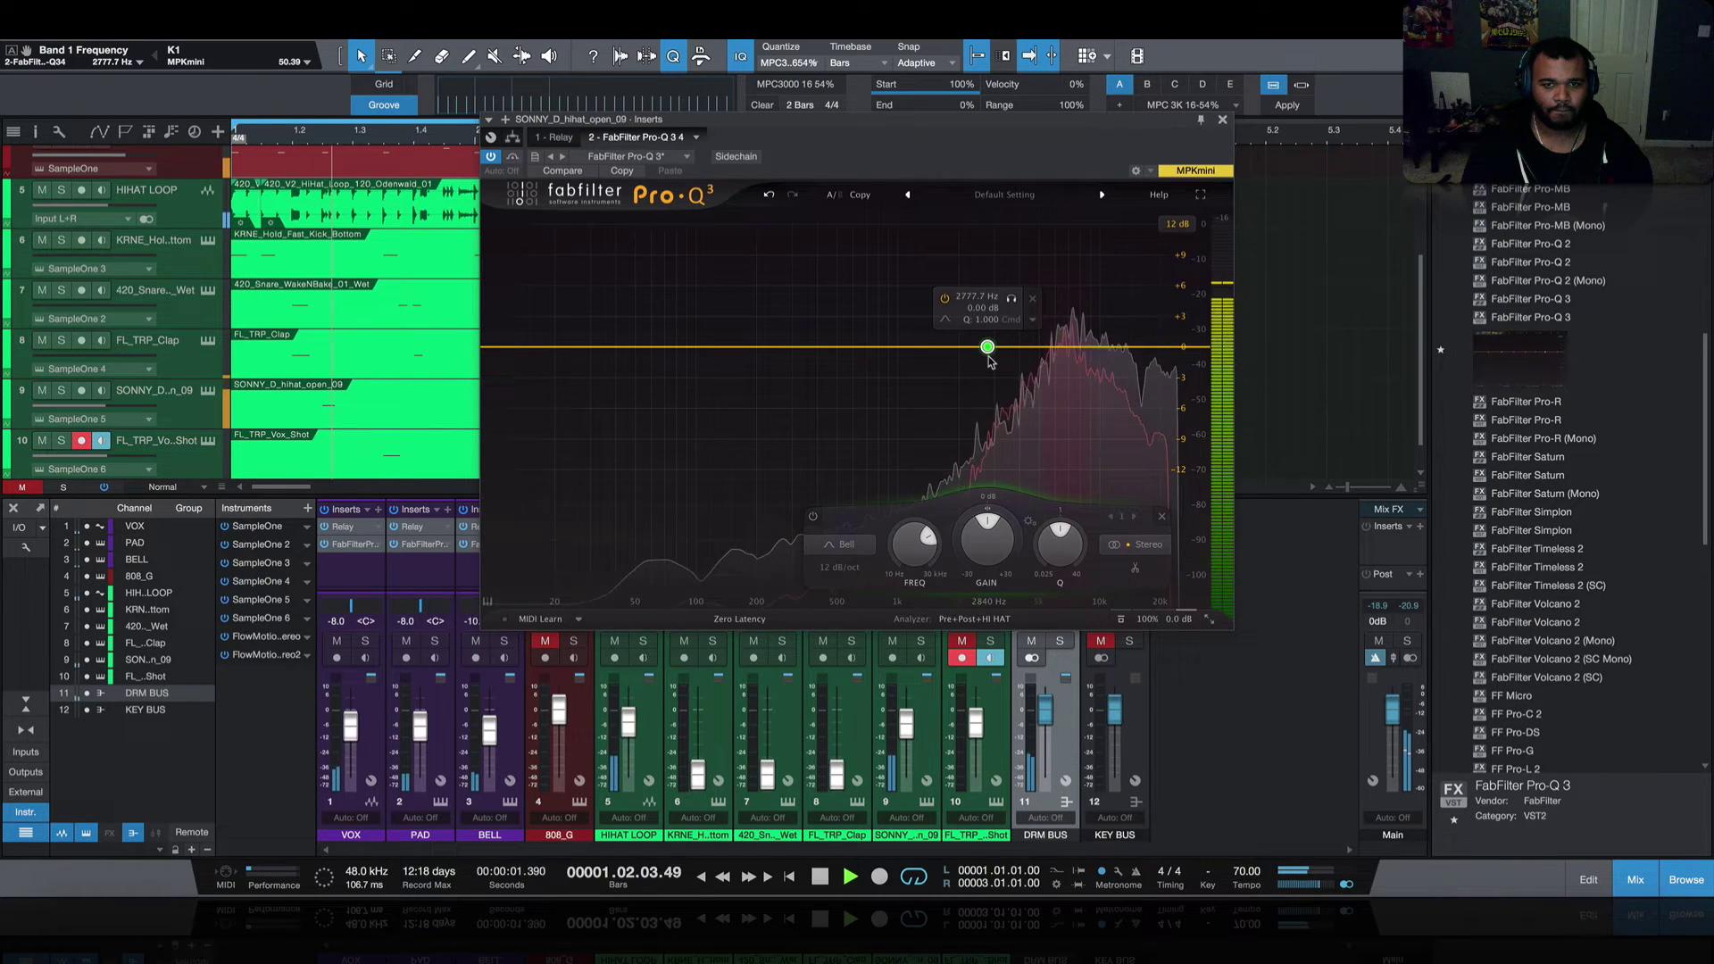
{"action": "left_click_drag", "start_coordinate": [987, 348], "coordinate": [988, 379]}
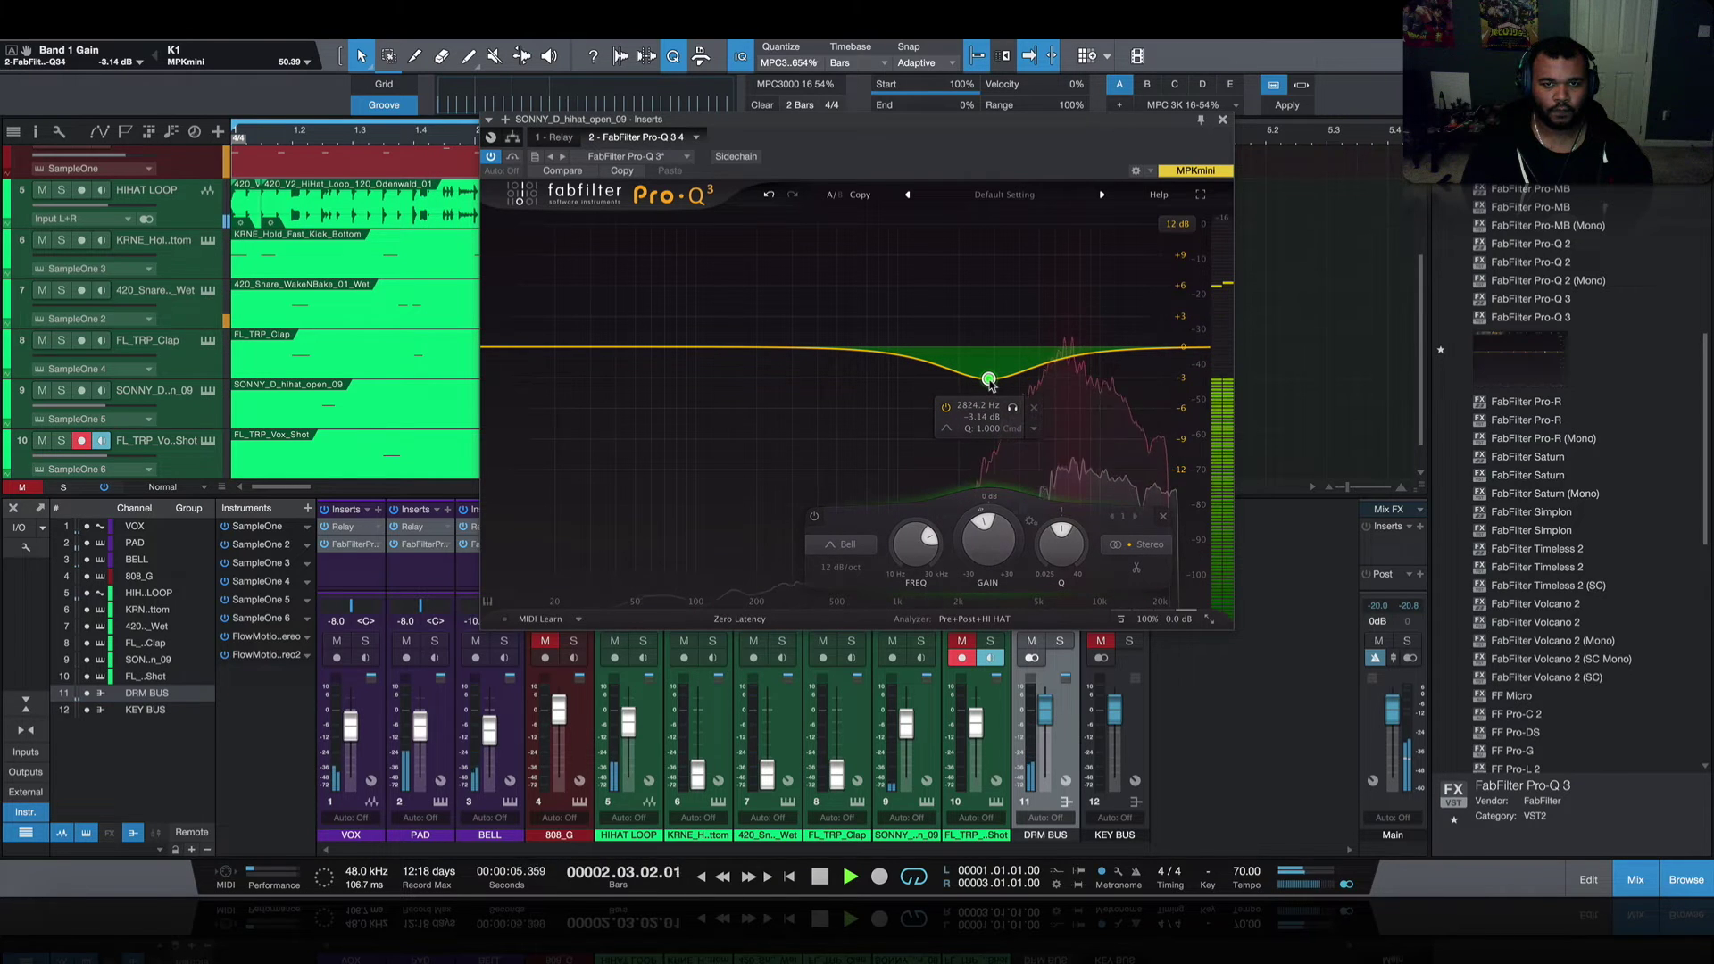
{"action": "left_click_drag", "start_coordinate": [1058, 552], "coordinate": [1058, 525]}
{"action": "left_click", "coordinate": [1222, 121]}
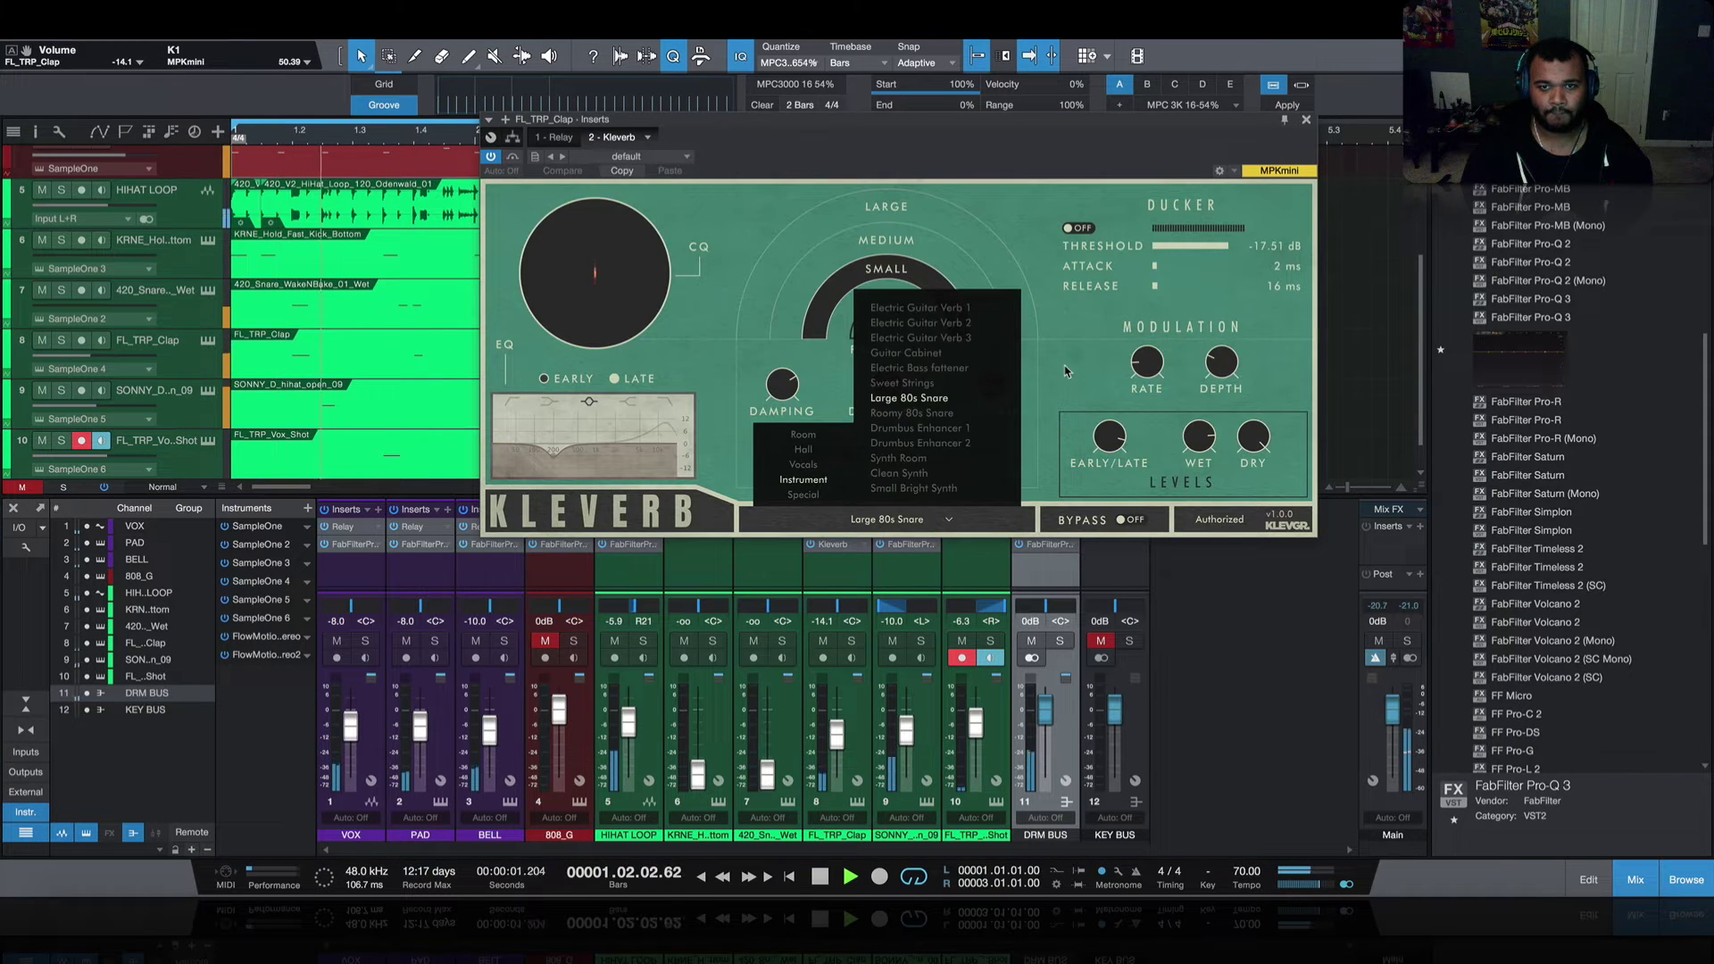
- Use the Large 80s Snare preset in the FL_TRP_Clap channel's Kleverb and set its wet level to about 26%
{"action": "left_click", "coordinate": [1065, 370]}
{"action": "left_click_drag", "start_coordinate": [1185, 445], "coordinate": [1173, 522]}
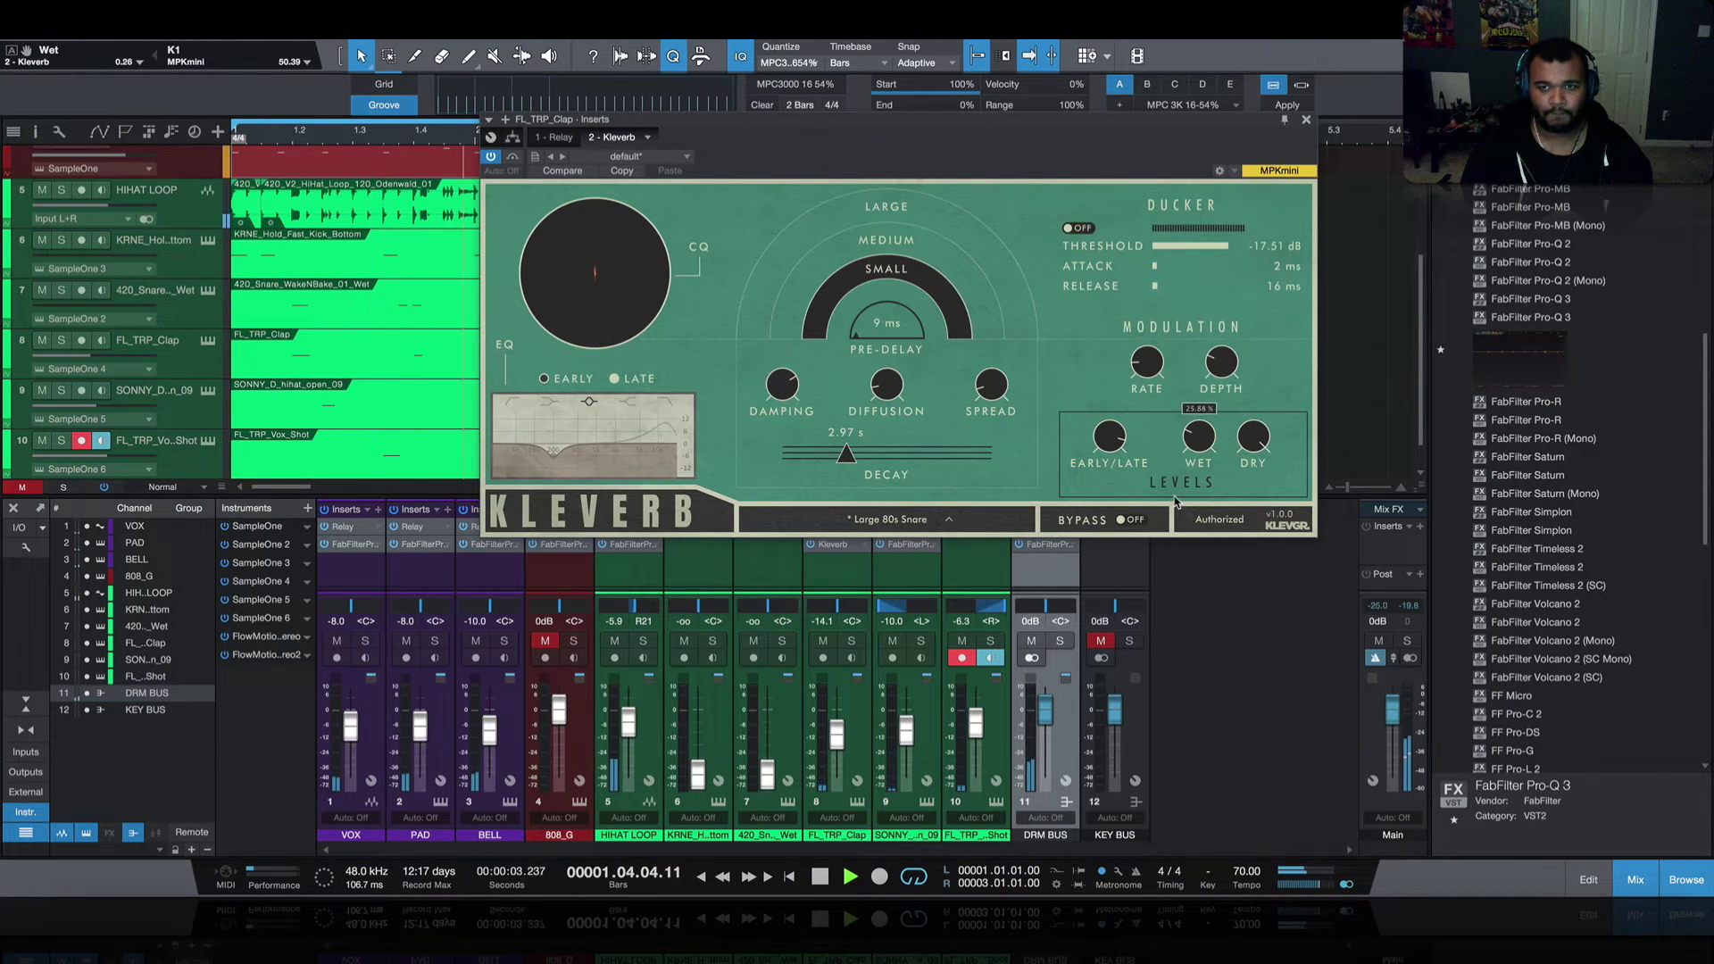
{"action": "left_click", "coordinate": [1304, 121]}
{"action": "key", "text": "space"}
- Insert Pro-Q 3 on the KRNE_Hold_Fast_Kick_Bottom channel and overlay the KICK spectrum in the 808_G equalizer's analyzer during playback
{"action": "left_click_drag", "start_coordinate": [1530, 317], "coordinate": [715, 568]}
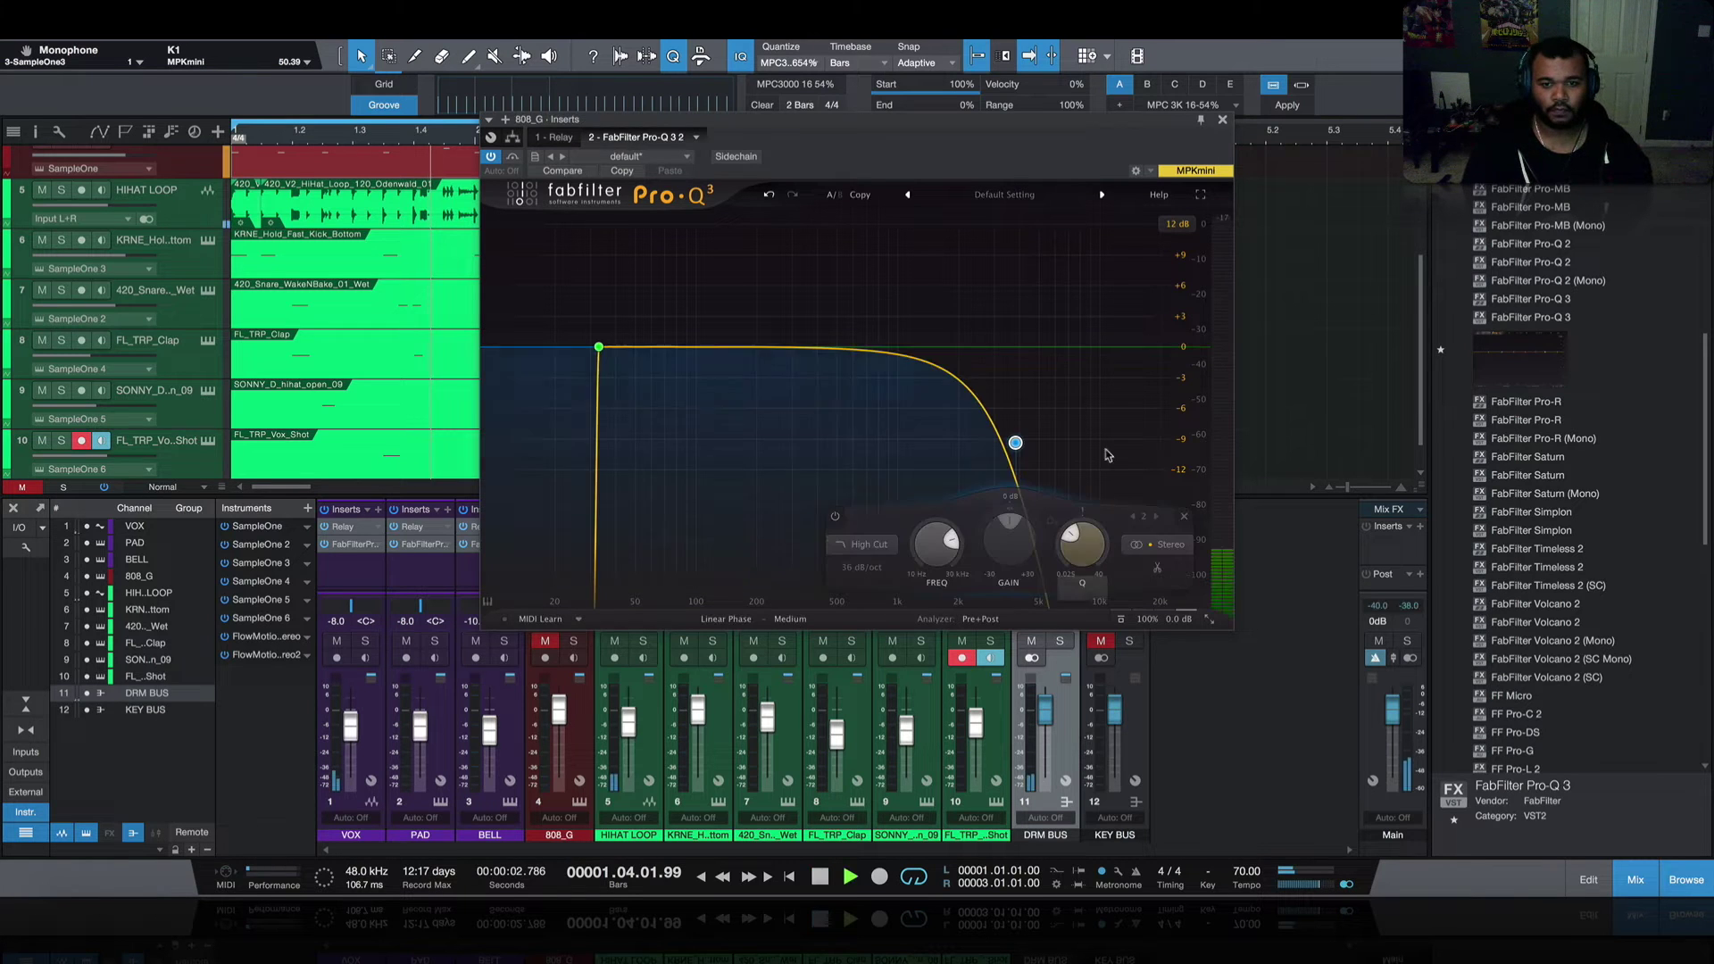
{"action": "key", "text": "space"}
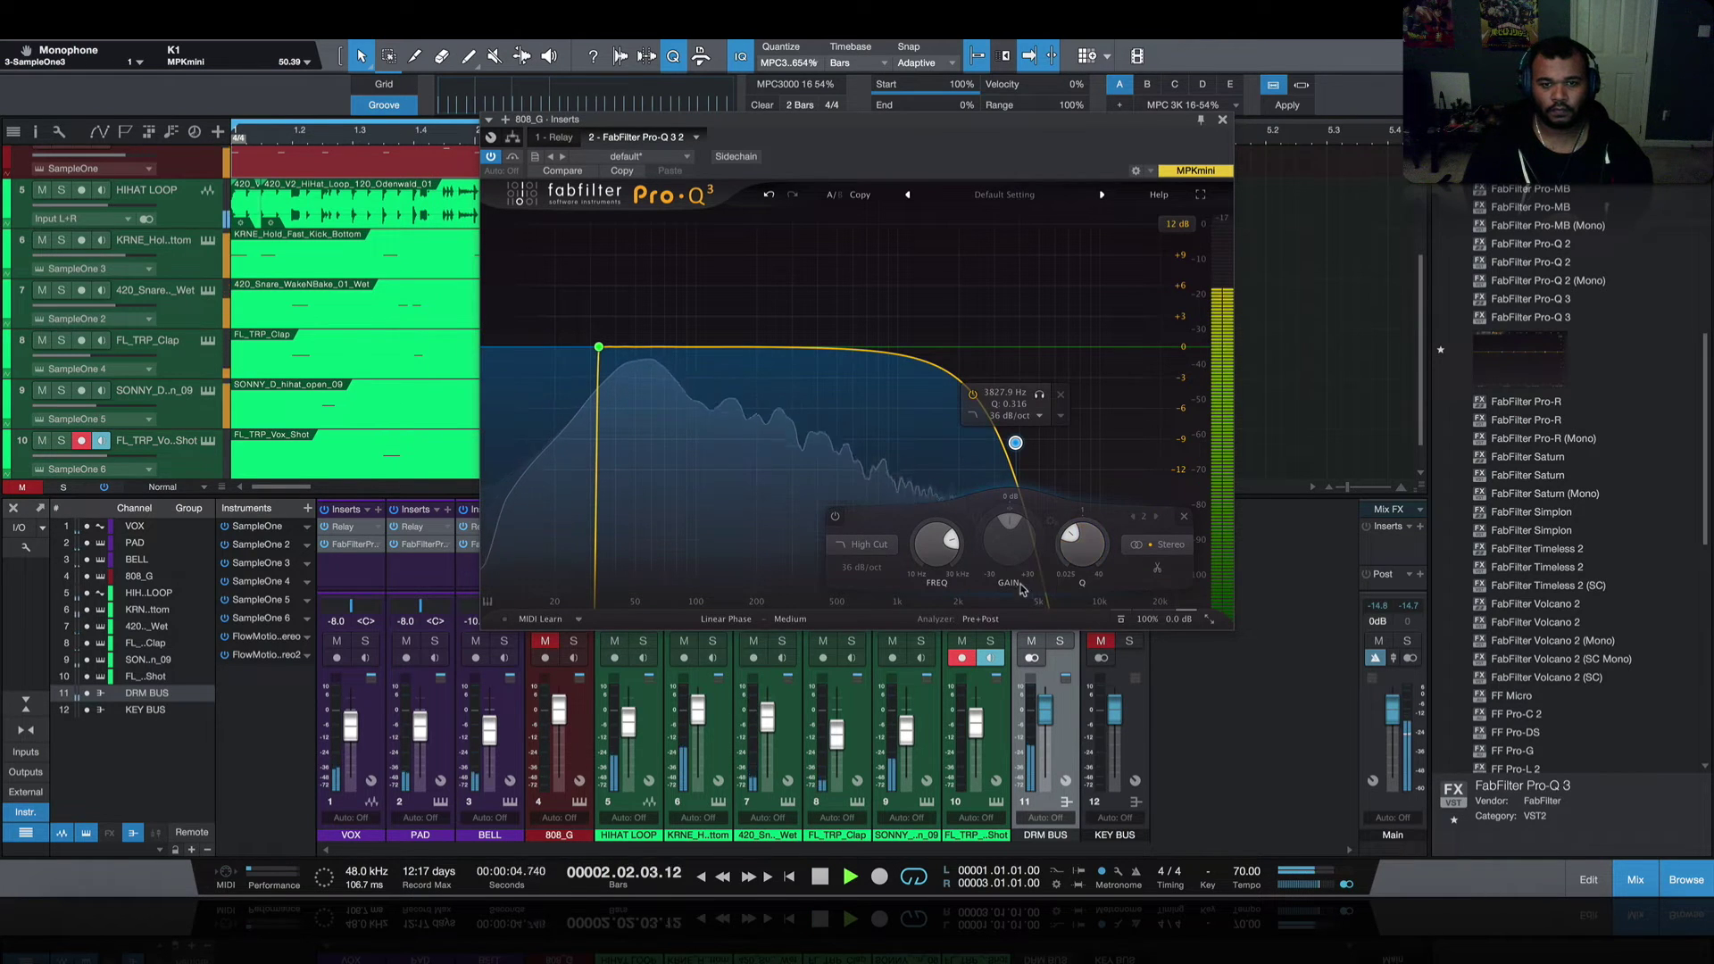
{"action": "left_click", "coordinate": [984, 619]}
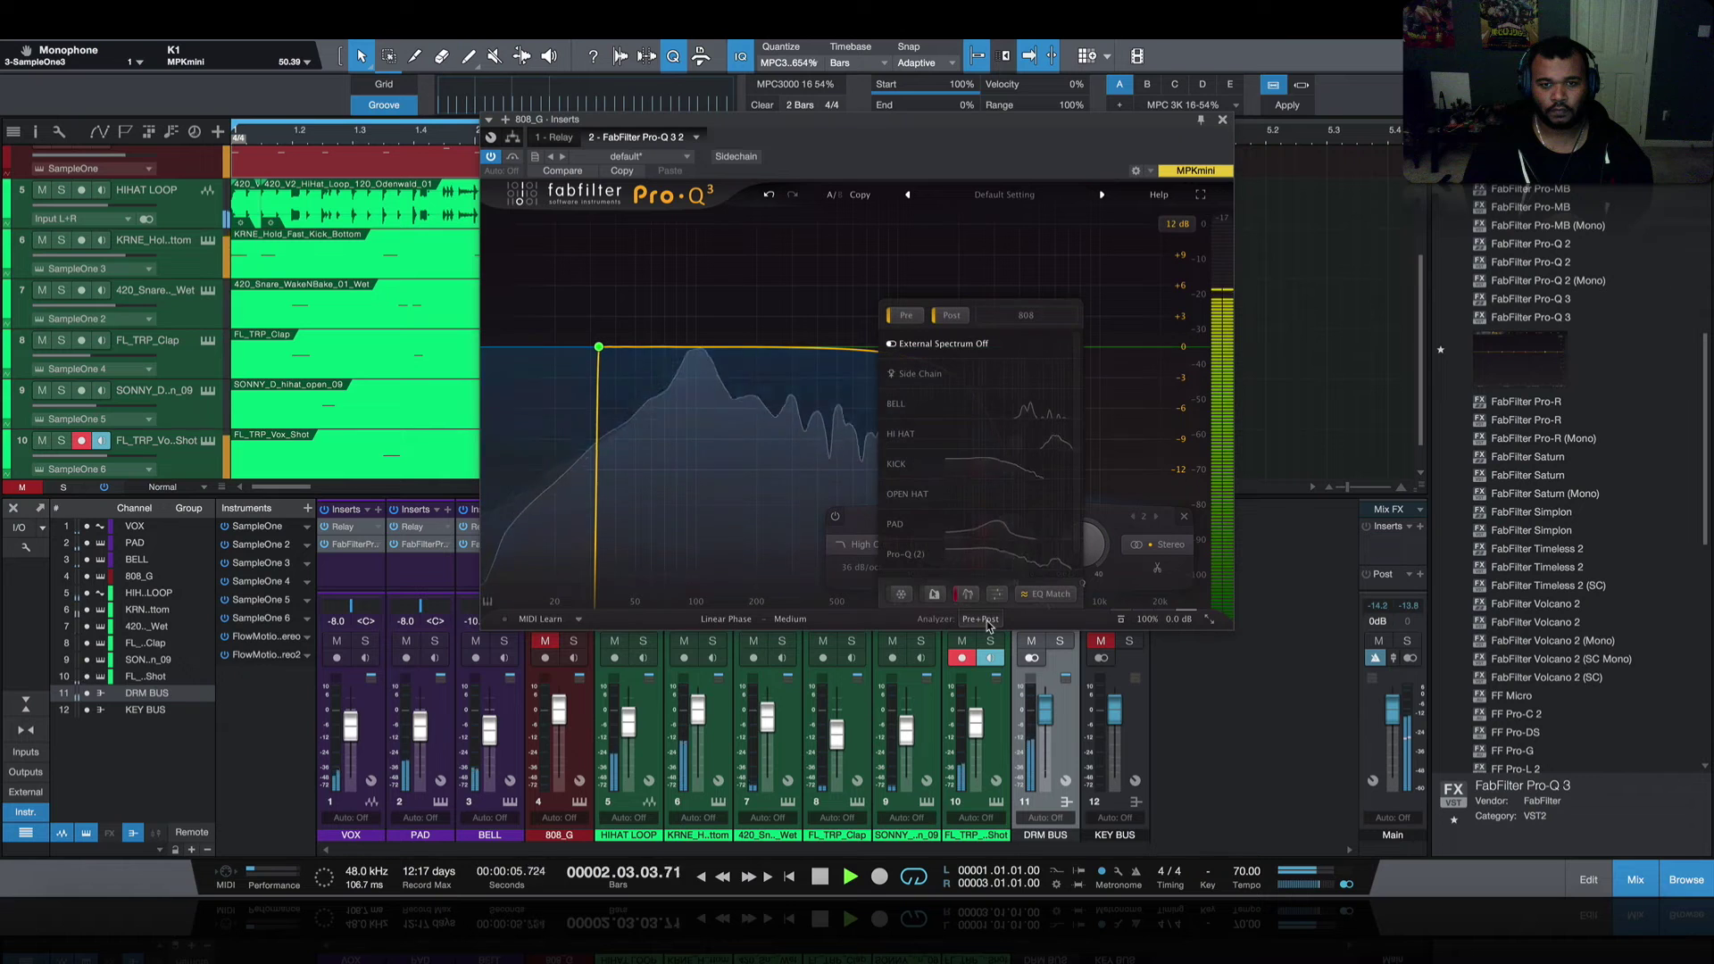
{"action": "left_click", "coordinate": [991, 465]}
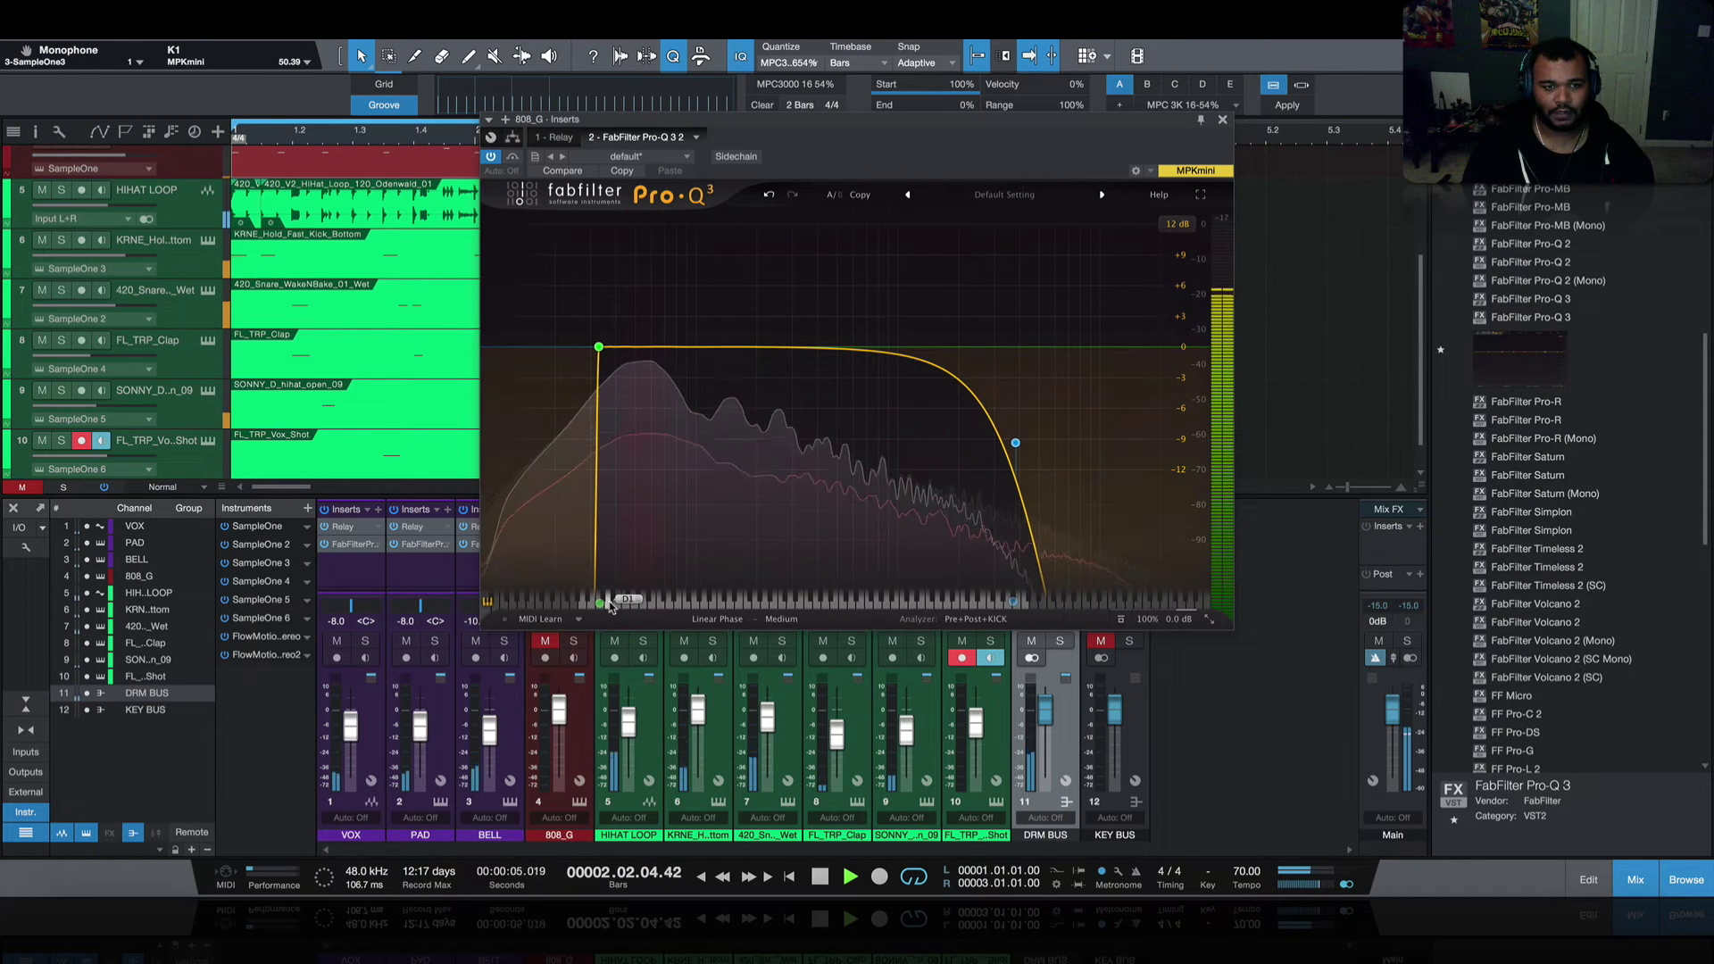
- Add a narrow bell dip to the 808_G equalizer where the kick overlaps it in the low end, and adjust its gain and Q
{"action": "left_click_drag", "start_coordinate": [640, 353], "coordinate": [643, 365]}
{"action": "scroll", "coordinate": [757, 544], "scroll_direction": "up", "scroll_amount": 5}
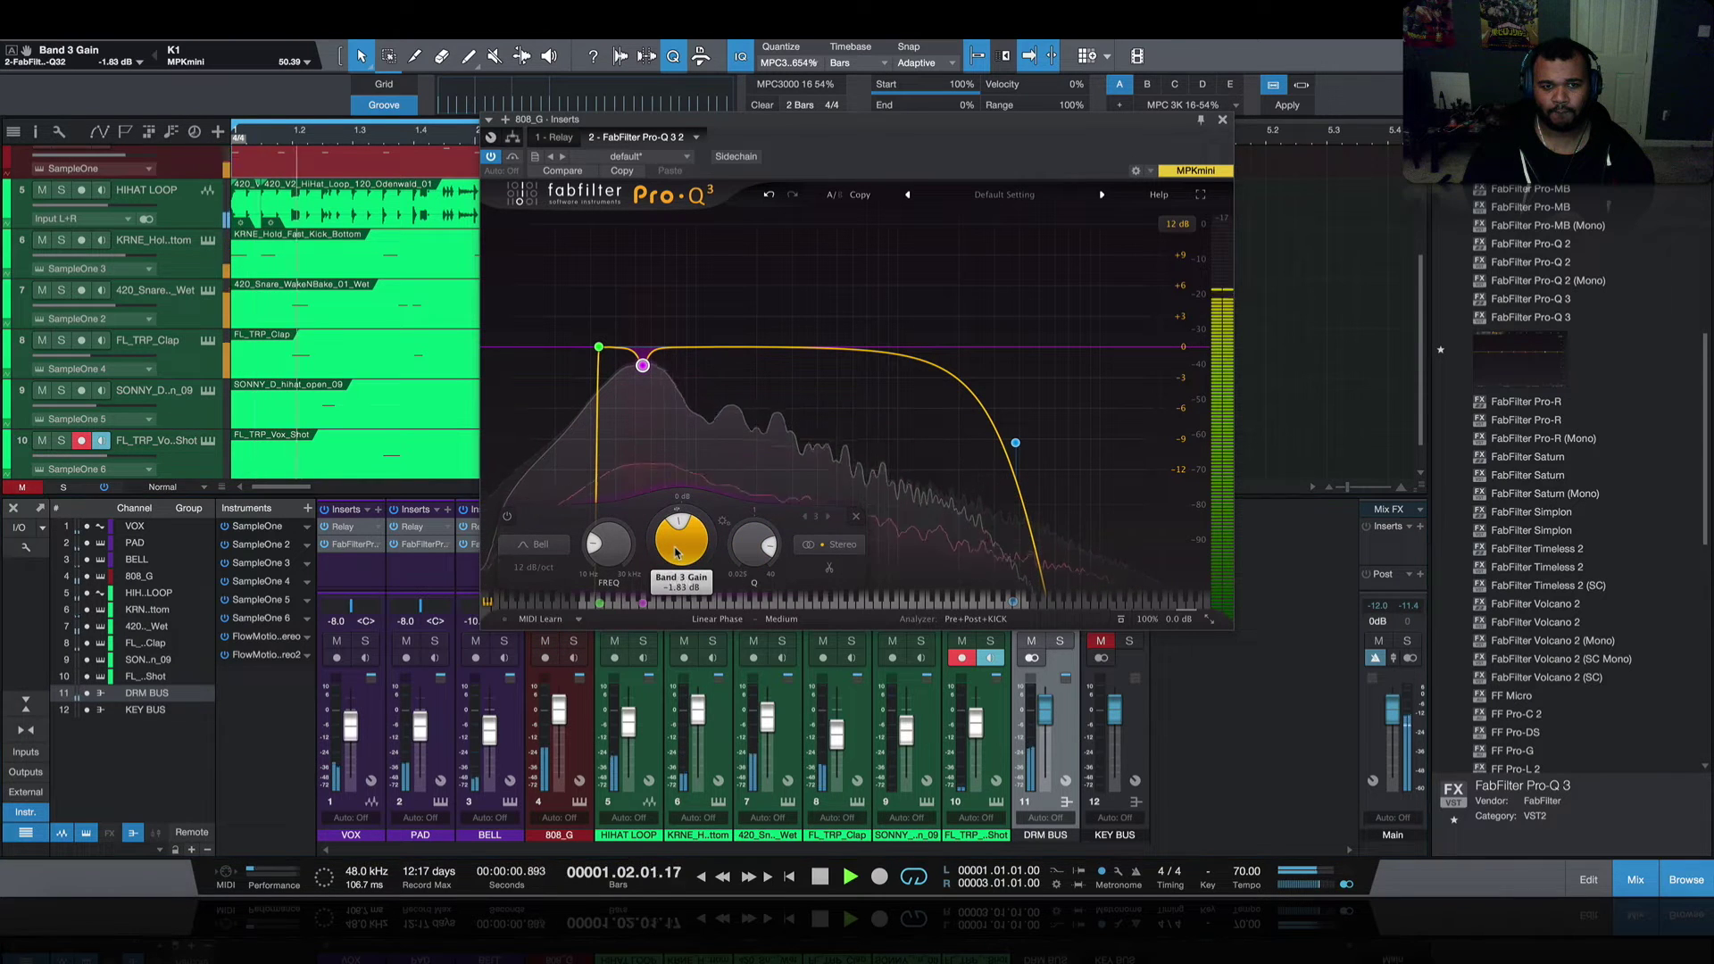
{"action": "scroll", "coordinate": [674, 571], "scroll_direction": "down", "scroll_amount": 4}
{"action": "scroll", "coordinate": [676, 587], "scroll_direction": "down", "scroll_amount": 1}
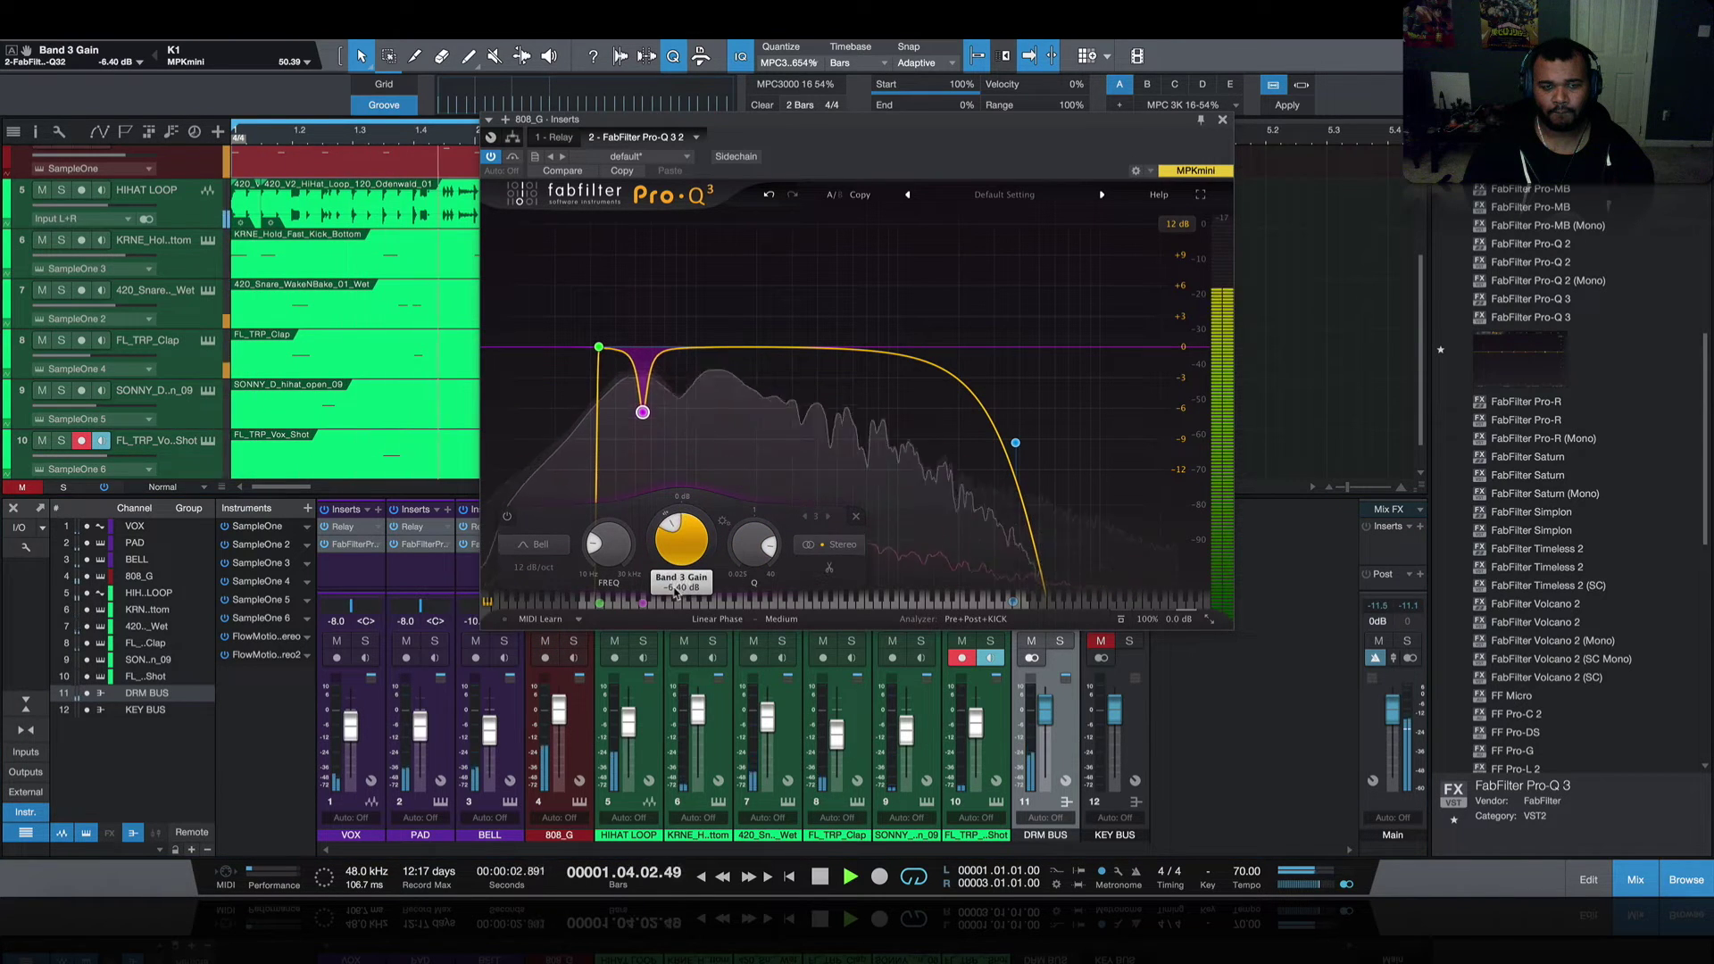
{"action": "scroll", "coordinate": [676, 590], "scroll_direction": "up", "scroll_amount": 1}
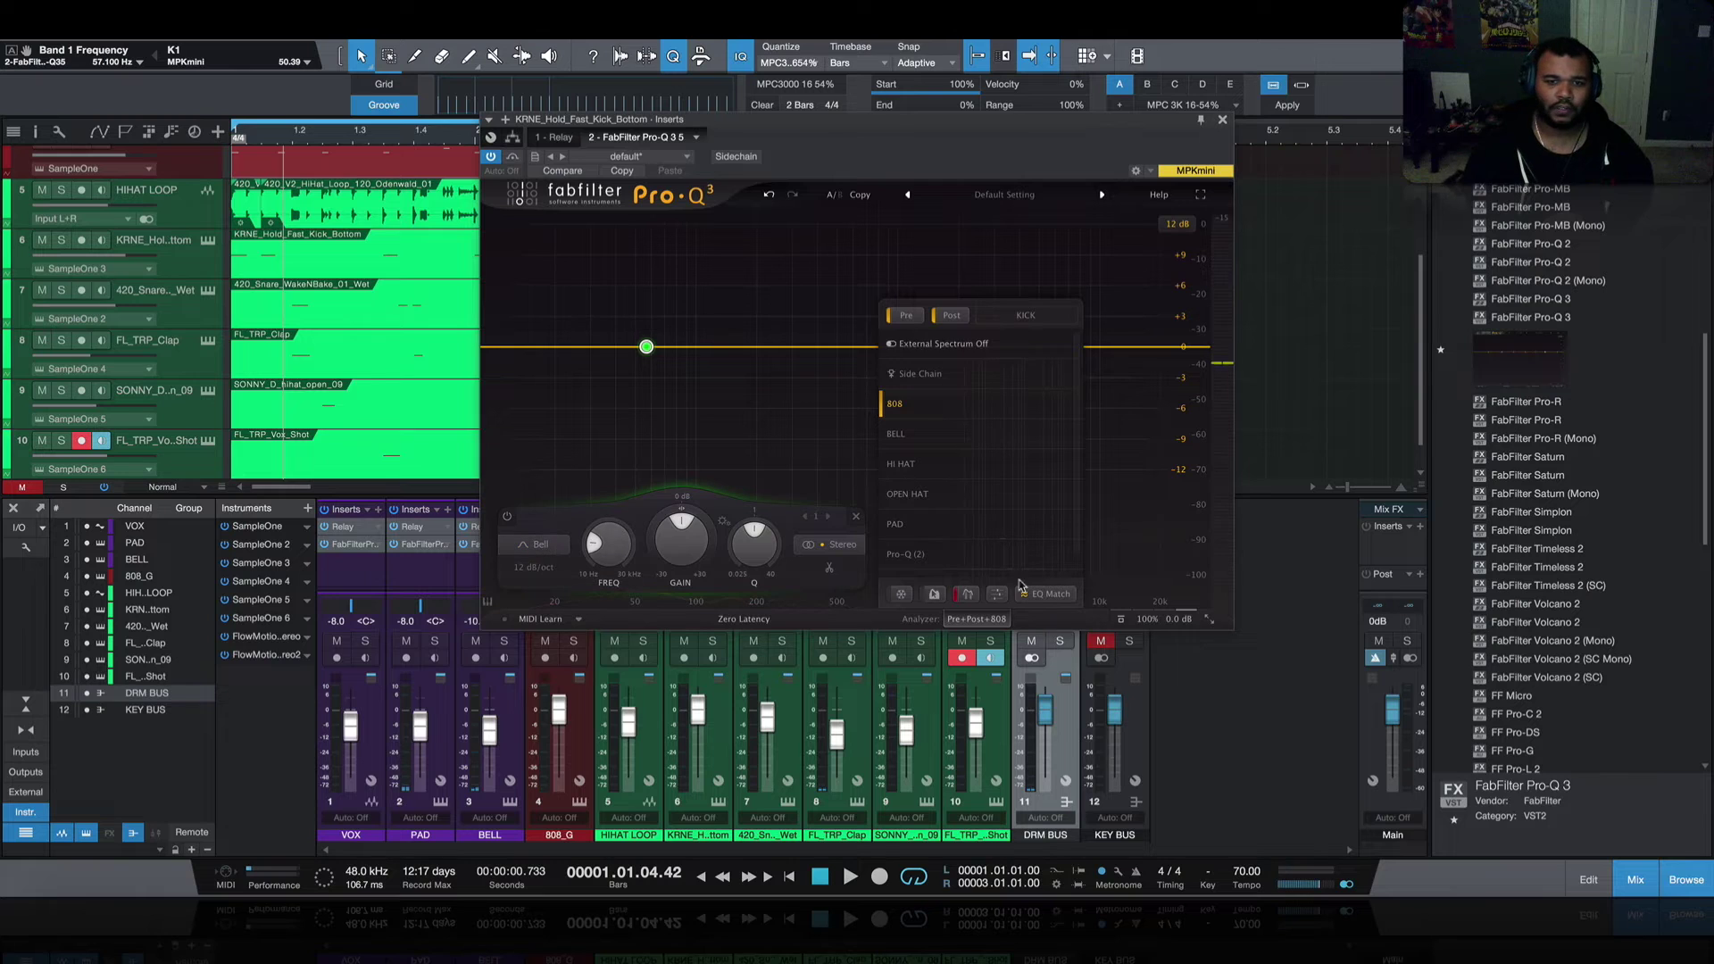
- Shape the kick equalizer with a Tilt Shelf band of about +1.59 dB near 56.7 Hz, comparing it with the 808 spectrum
{"action": "left_click", "coordinate": [974, 627]}
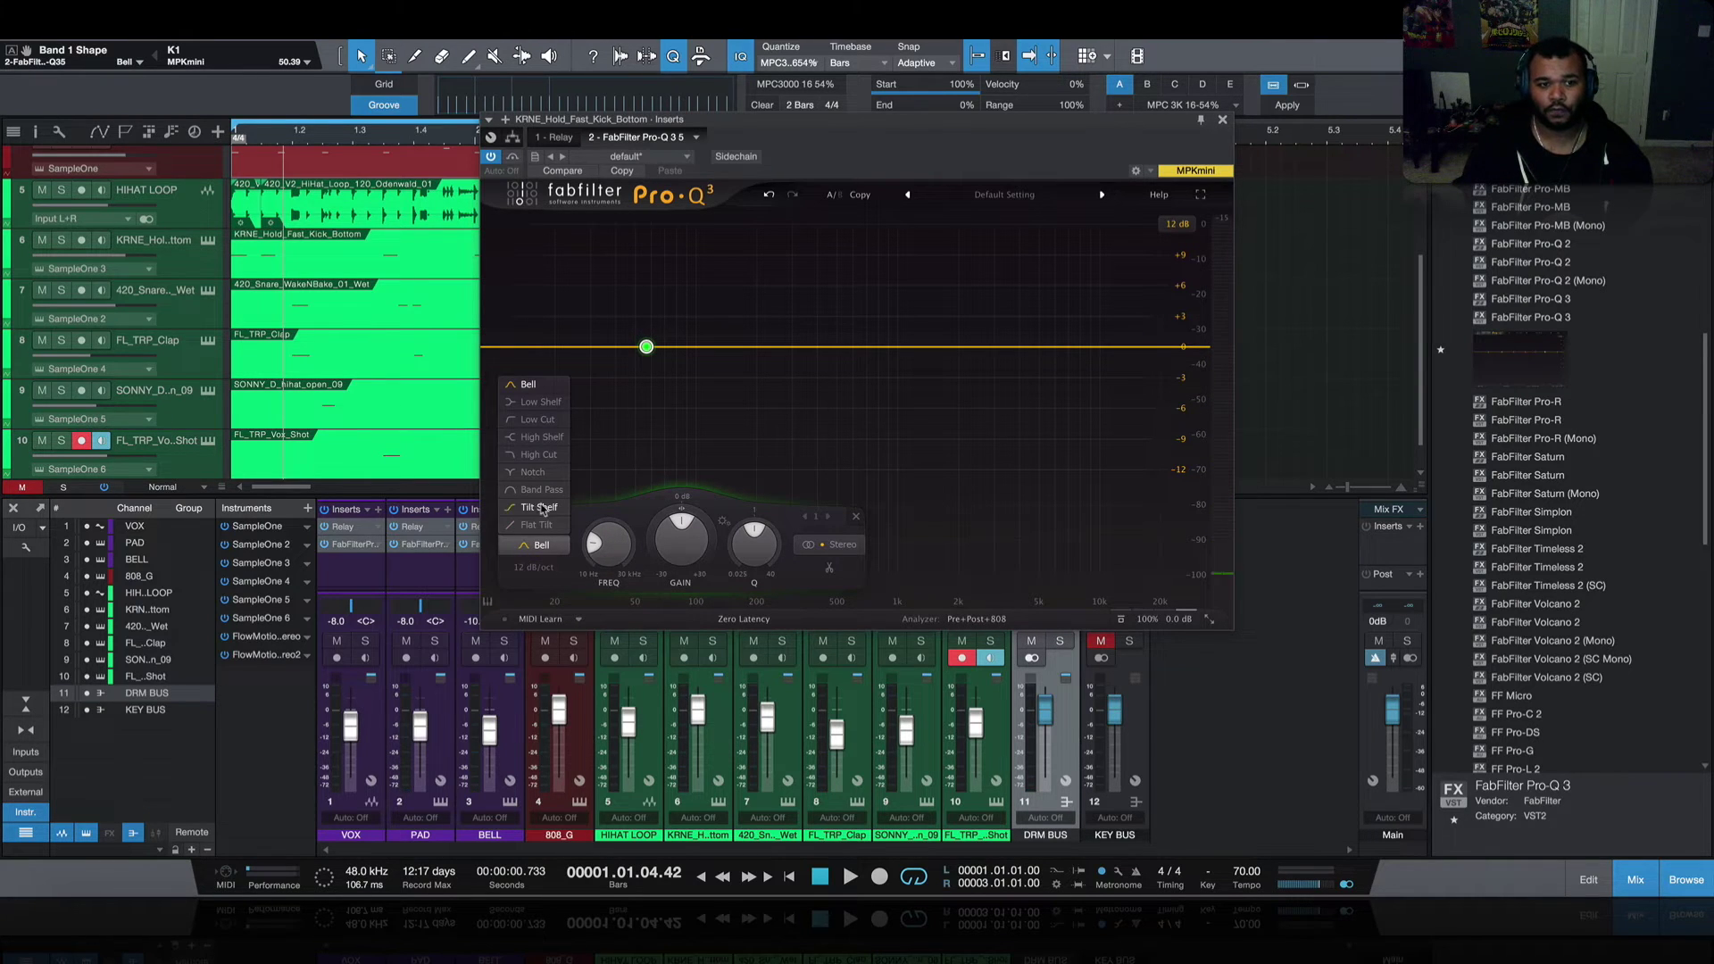
{"action": "left_click_drag", "start_coordinate": [647, 347], "coordinate": [648, 330]}
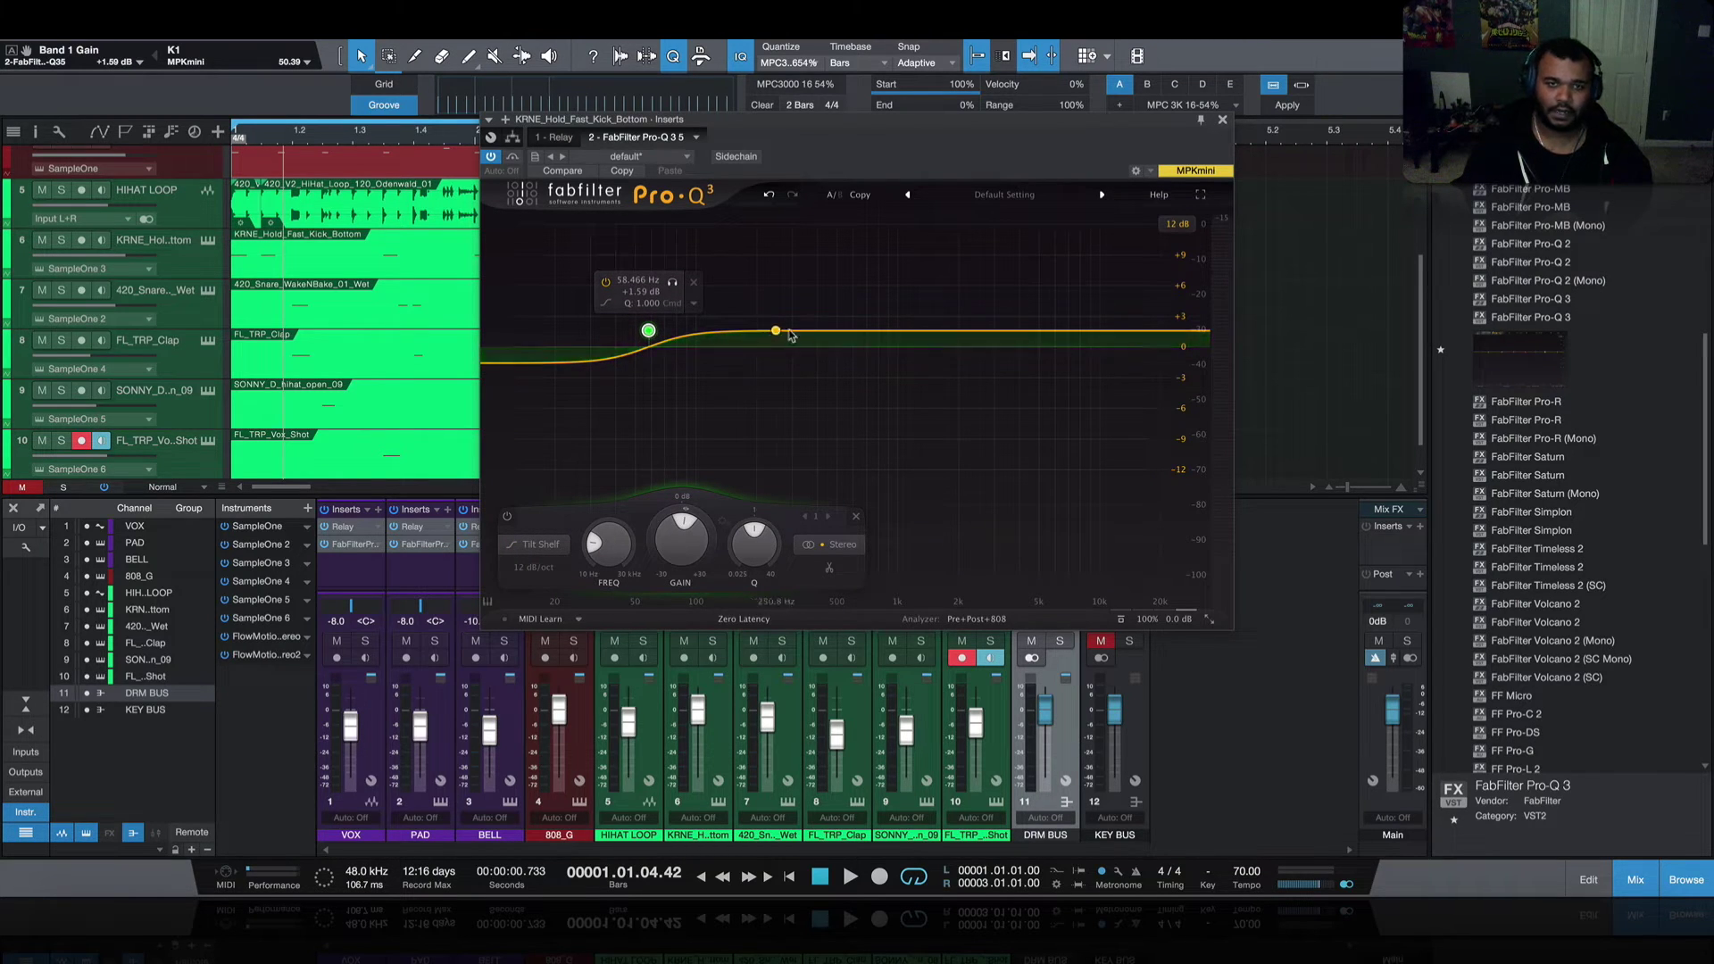
{"action": "key", "text": "space"}
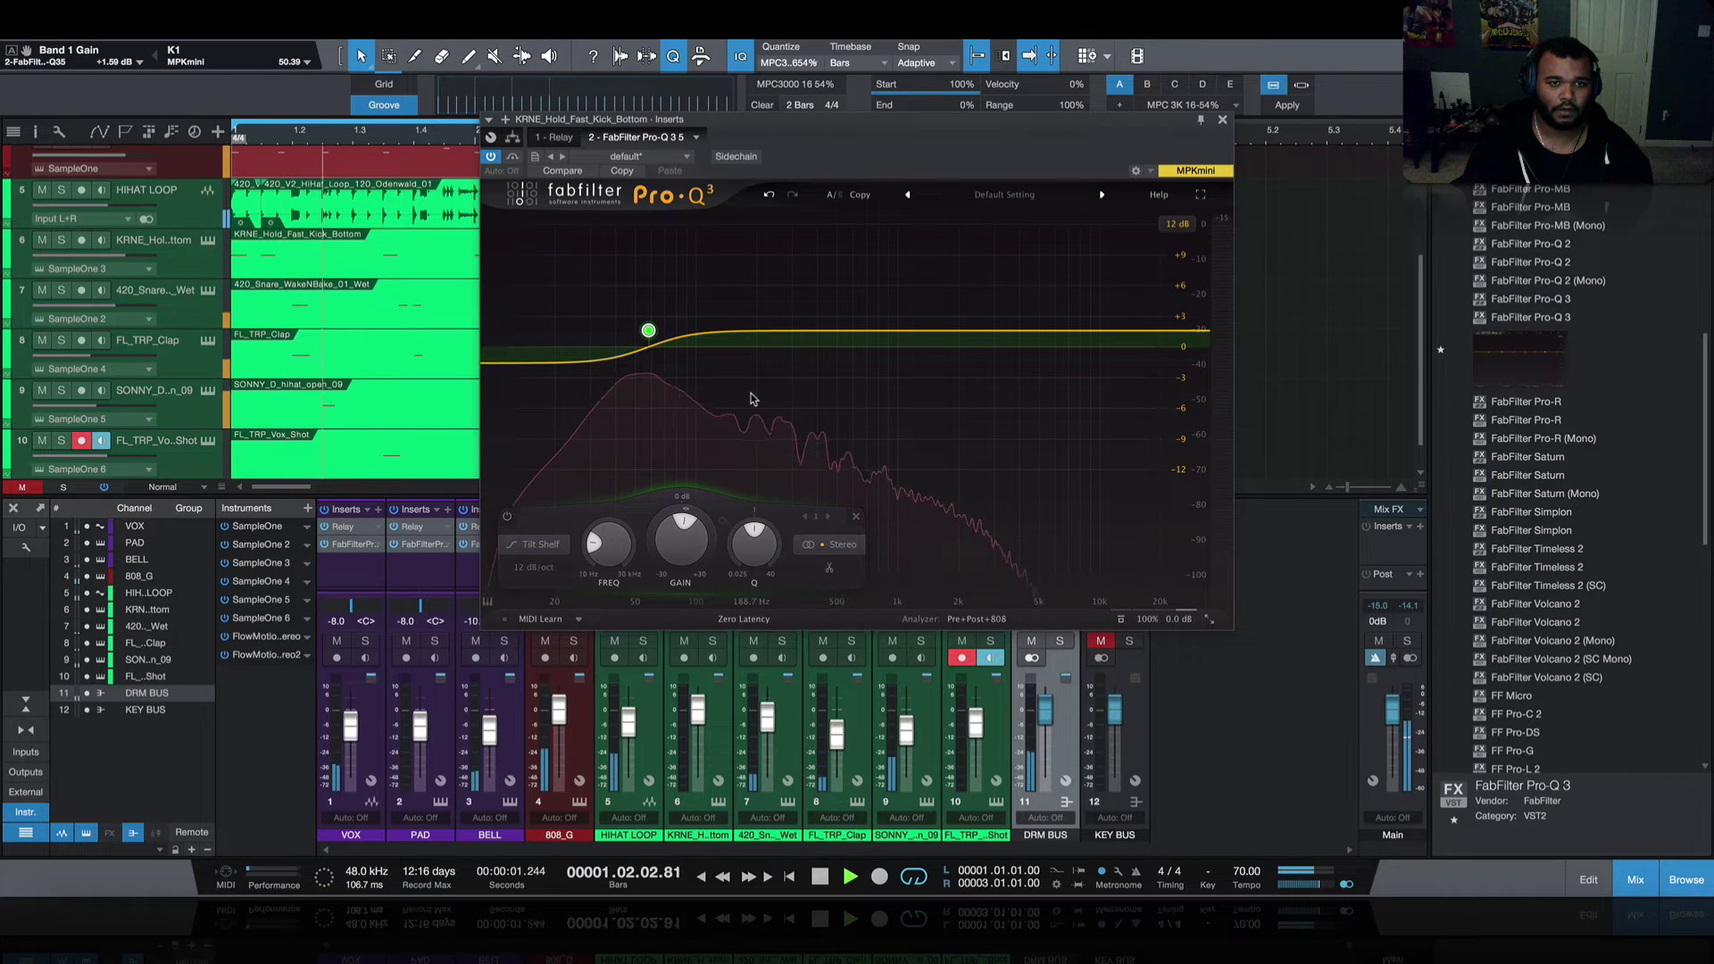
{"action": "mouse_move", "coordinate": [649, 332]}
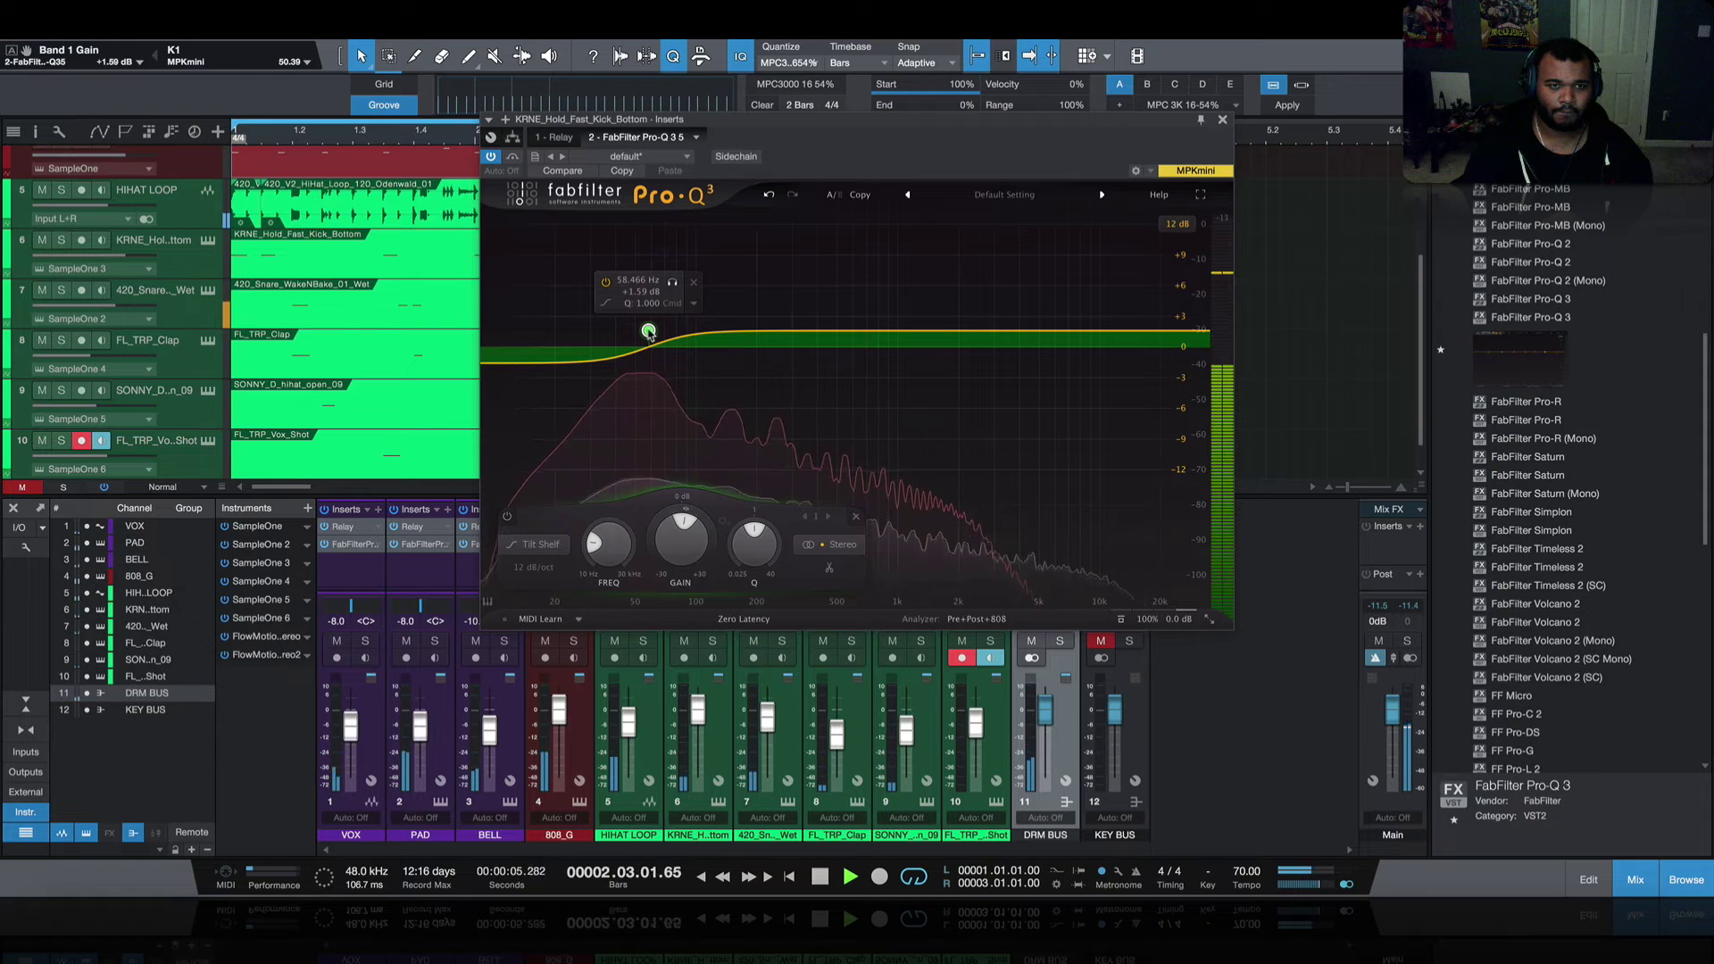
{"action": "left_click_drag", "start_coordinate": [648, 332], "coordinate": [616, 334]}
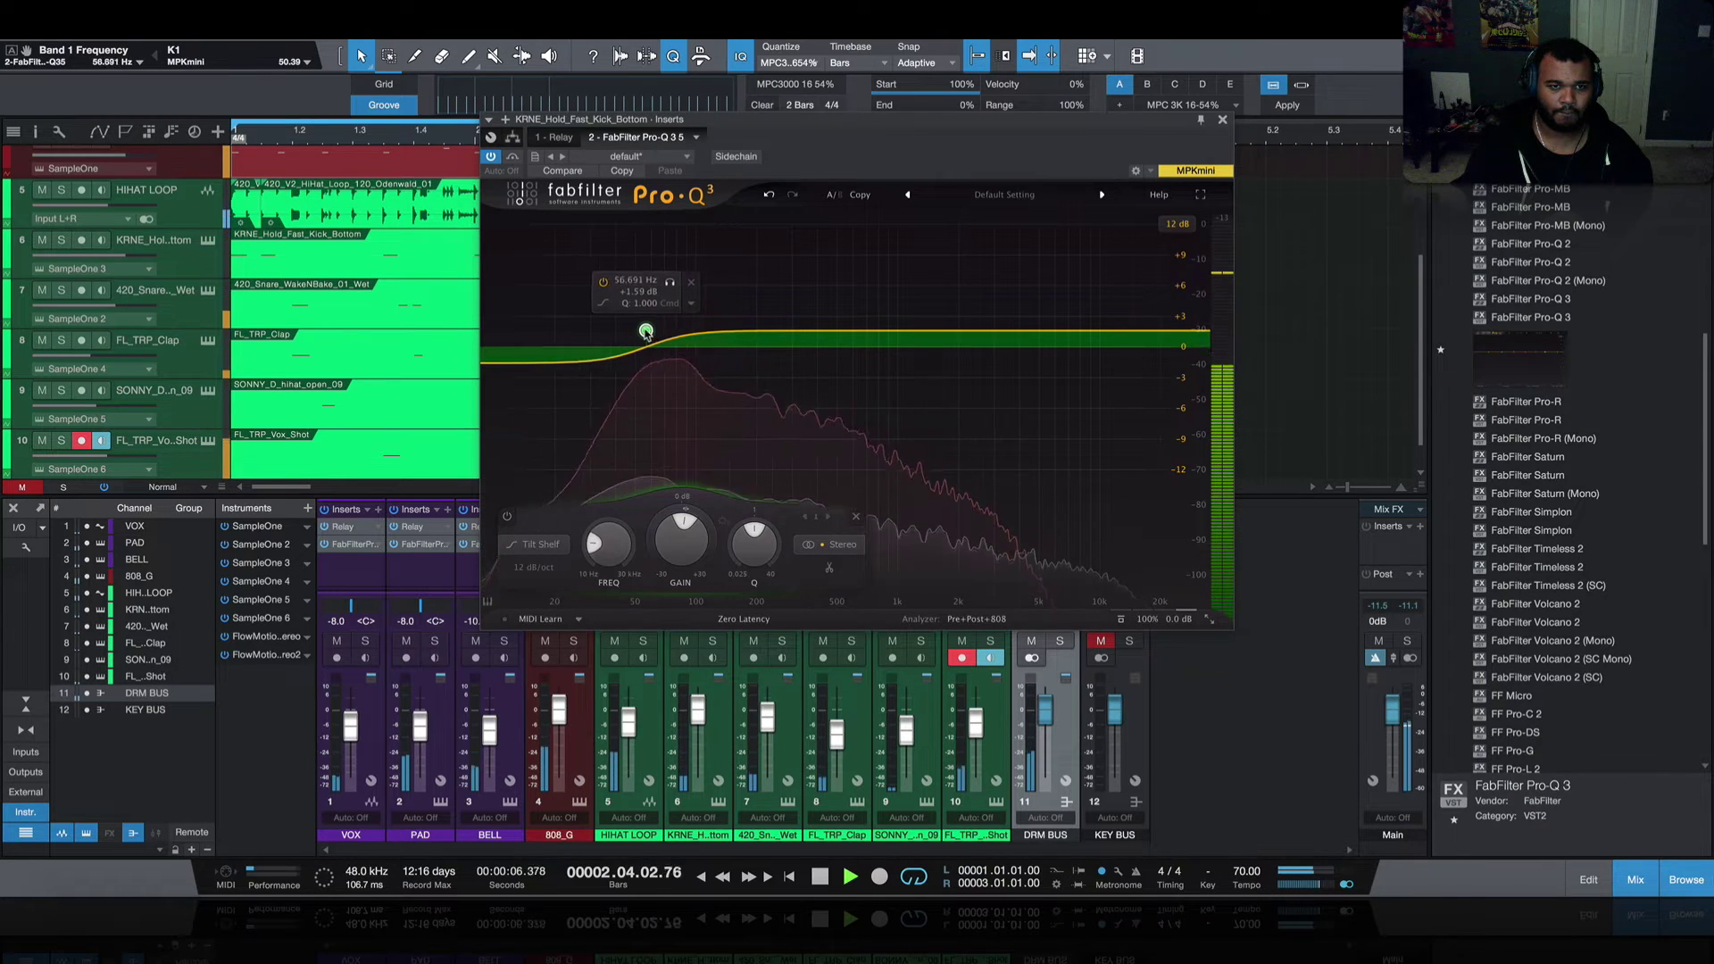
{"action": "key", "text": "space"}
- Add a Pro-Q 3 equalizer to KEY BUS and name the DRM BUS equalizer BUS DRUMS
{"action": "left_click", "coordinate": [1064, 585]}
{"action": "left_click_drag", "start_coordinate": [1064, 585], "coordinate": [1096, 587]}
{"action": "left_click", "coordinate": [1222, 117]}
{"action": "left_click", "coordinate": [1036, 544]}
{"action": "left_click", "coordinate": [979, 618]}
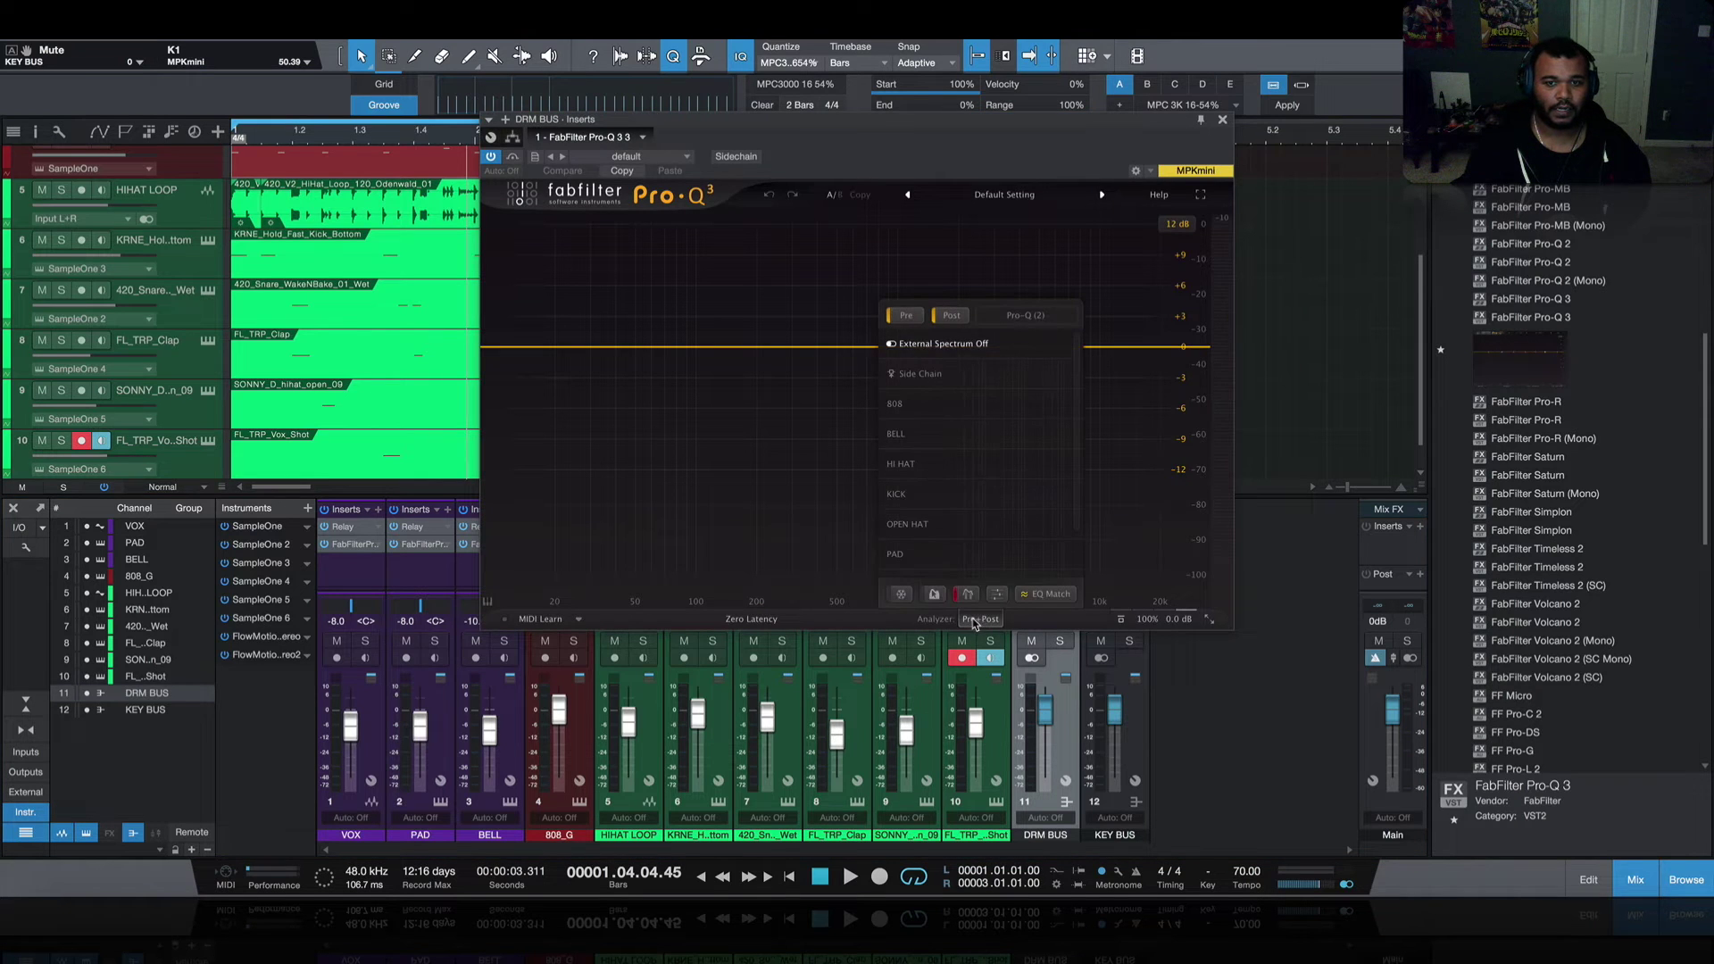
- Name the KEY BUS equalizer BUS KEYS, overlay the BUS DRUMS spectrum in its analyzer, and compare both during playback
{"action": "left_click", "coordinate": [1114, 550]}
{"action": "left_click", "coordinate": [1110, 546]}
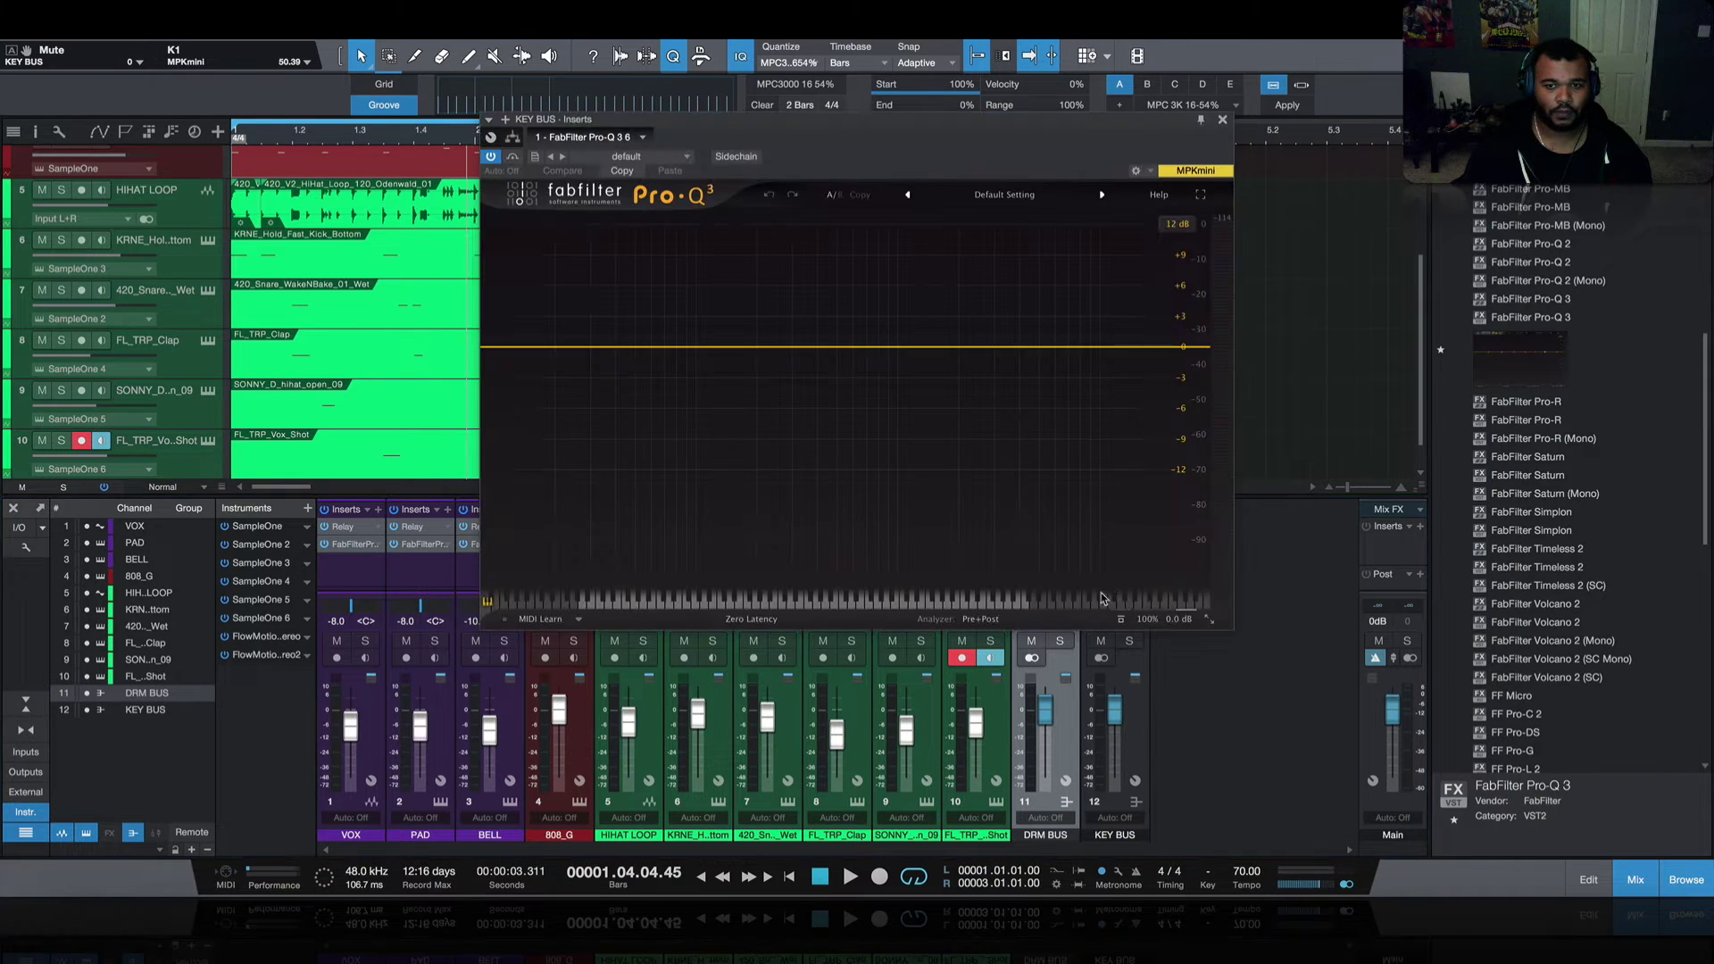
{"action": "left_click", "coordinate": [982, 619]}
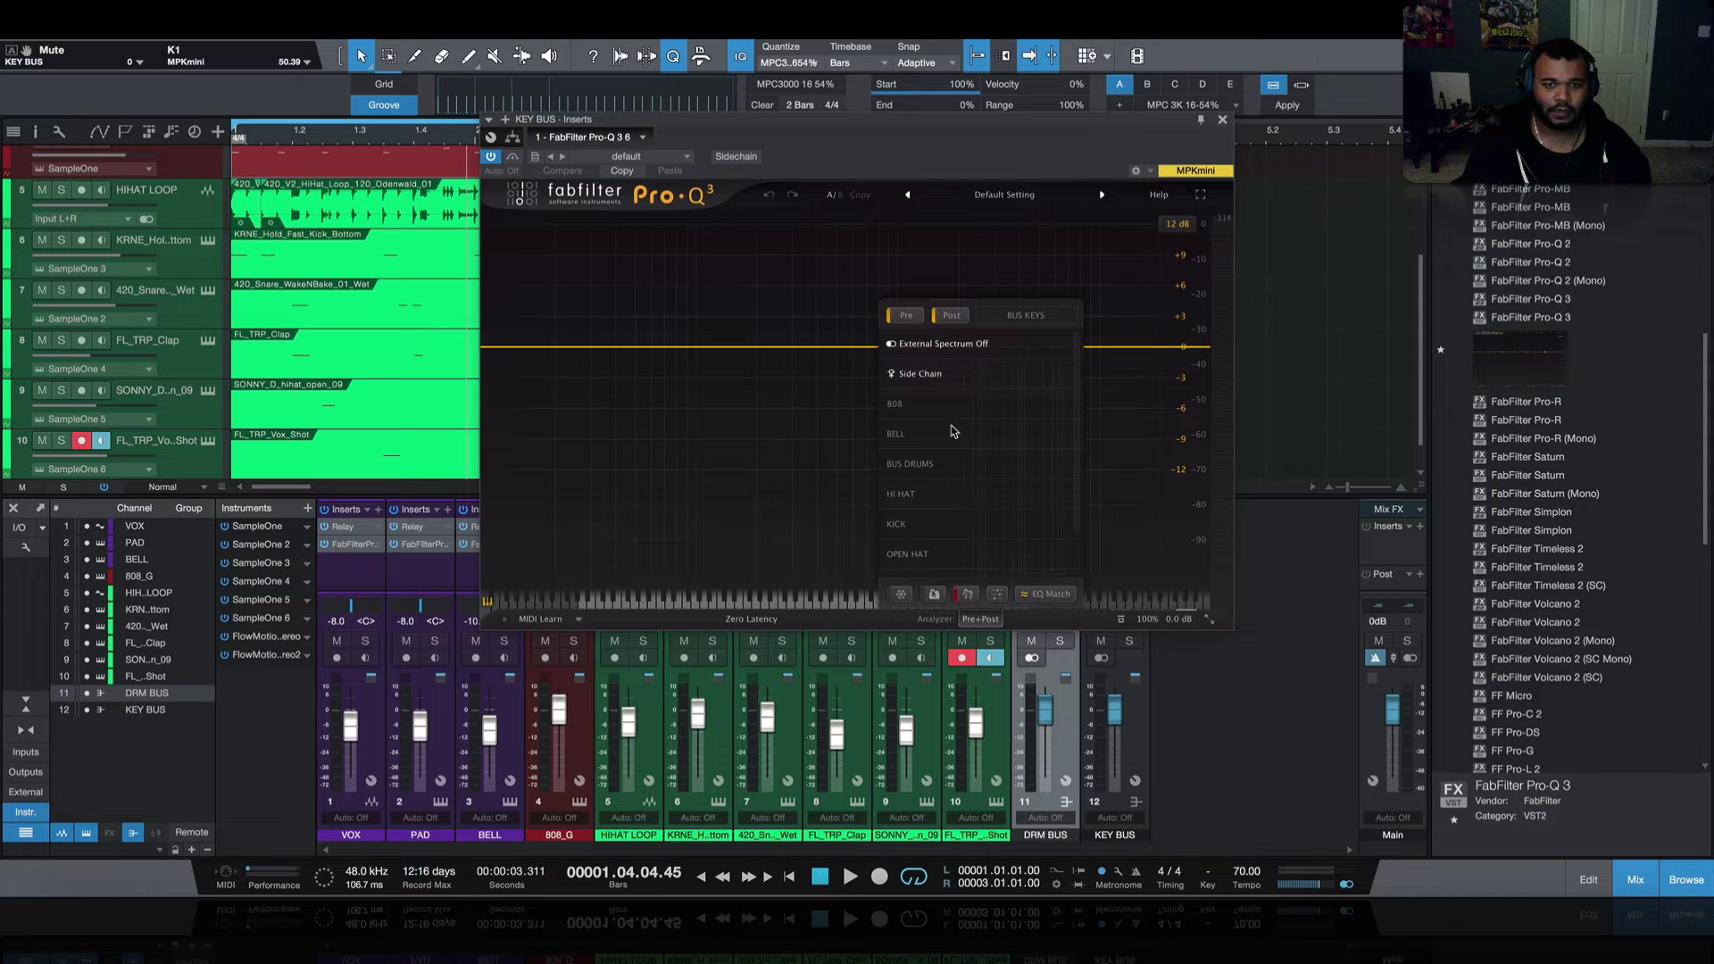
{"action": "key", "text": "space"}
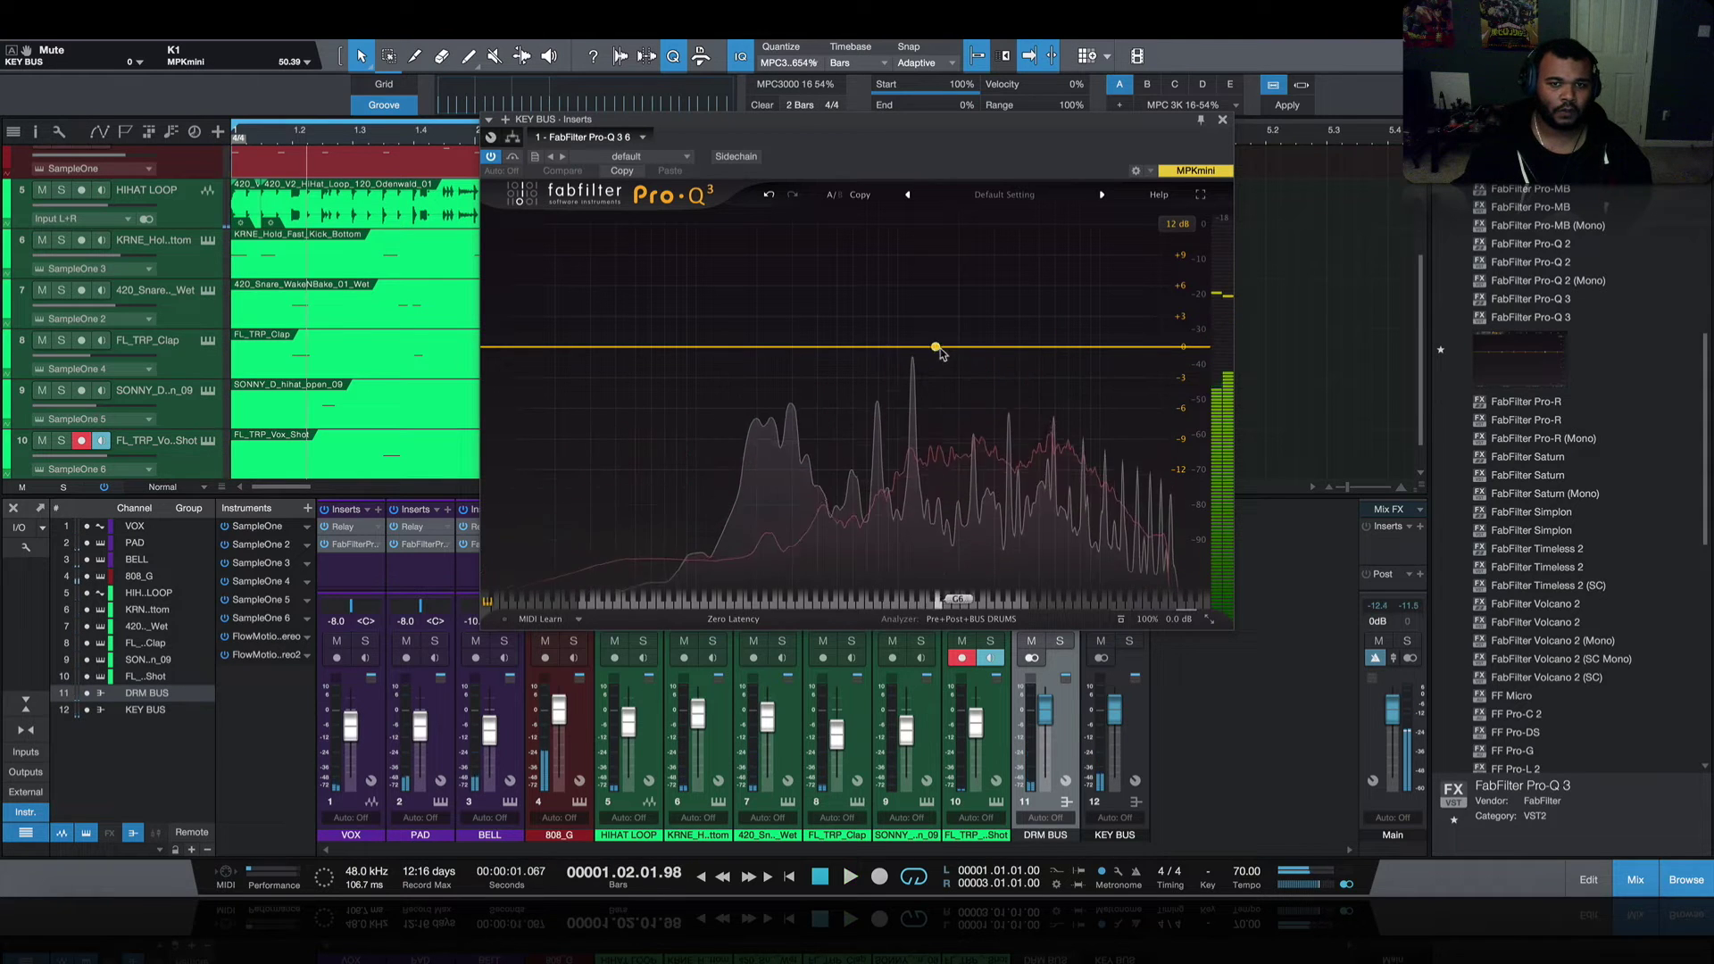
- Add a bell dip of about -1.36 dB near 1733 Hz with a Q of 2.214 to the KEY BUS equalizer
{"action": "left_click_drag", "start_coordinate": [945, 345], "coordinate": [944, 354]}
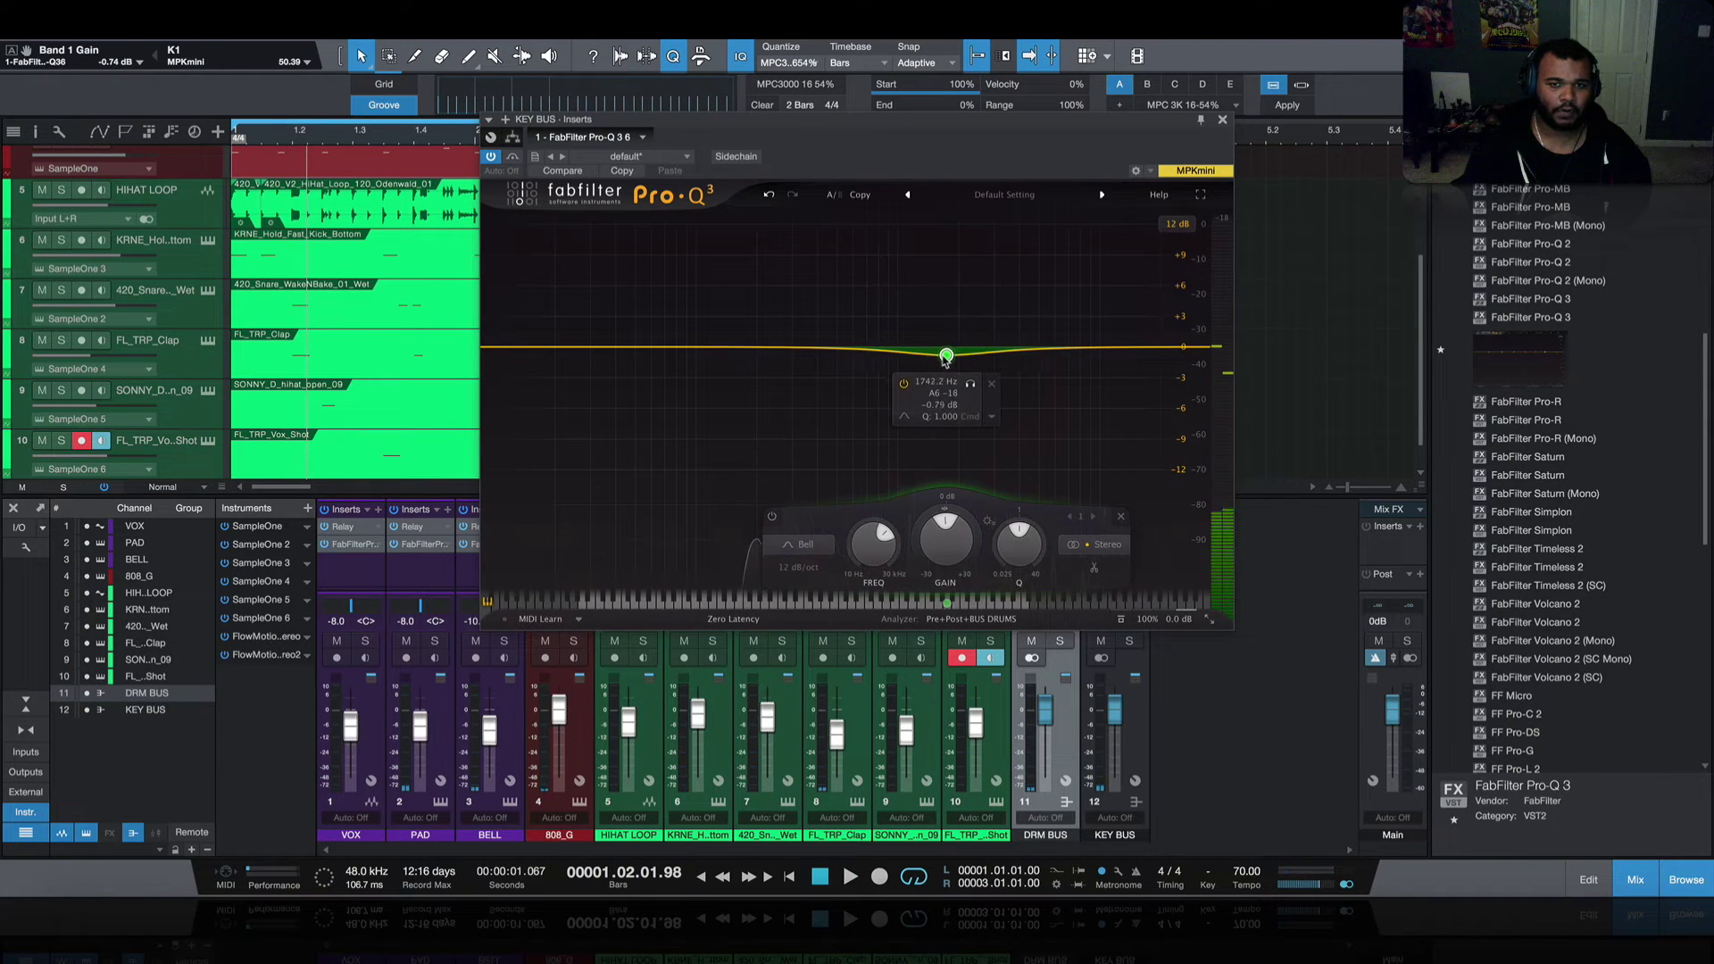
{"action": "left_click_drag", "start_coordinate": [1019, 534], "coordinate": [1020, 515]}
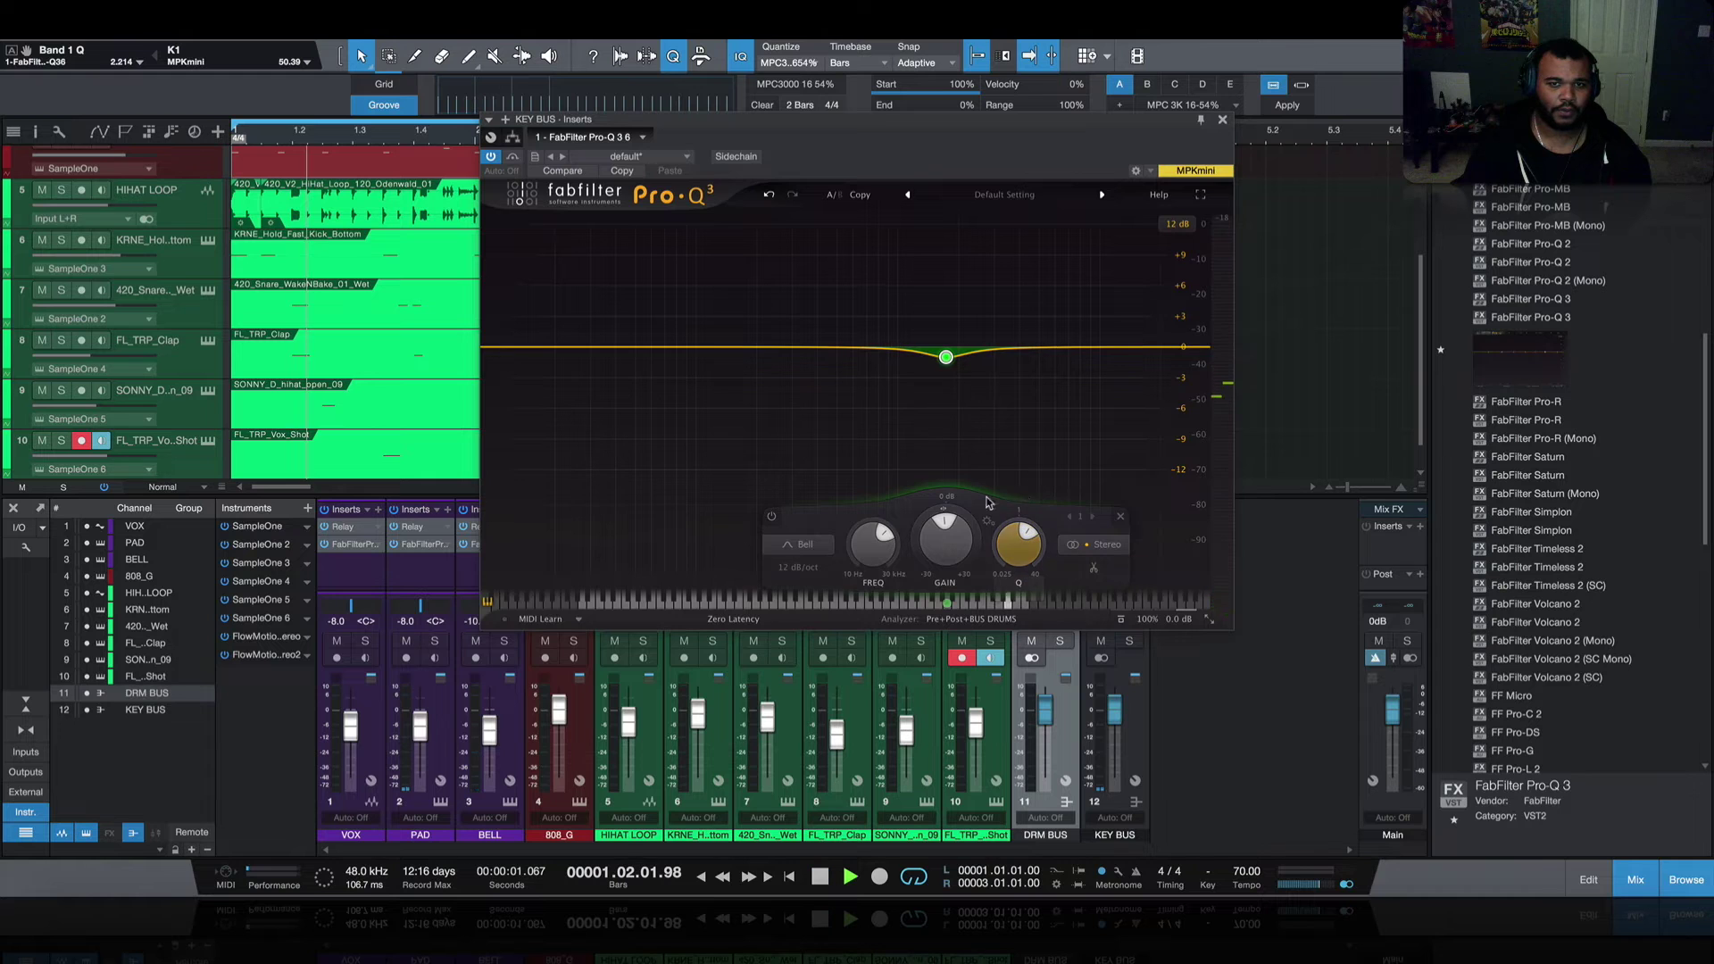
{"action": "mouse_move", "coordinate": [946, 358]}
{"action": "left_click_drag", "start_coordinate": [948, 364], "coordinate": [948, 370]}
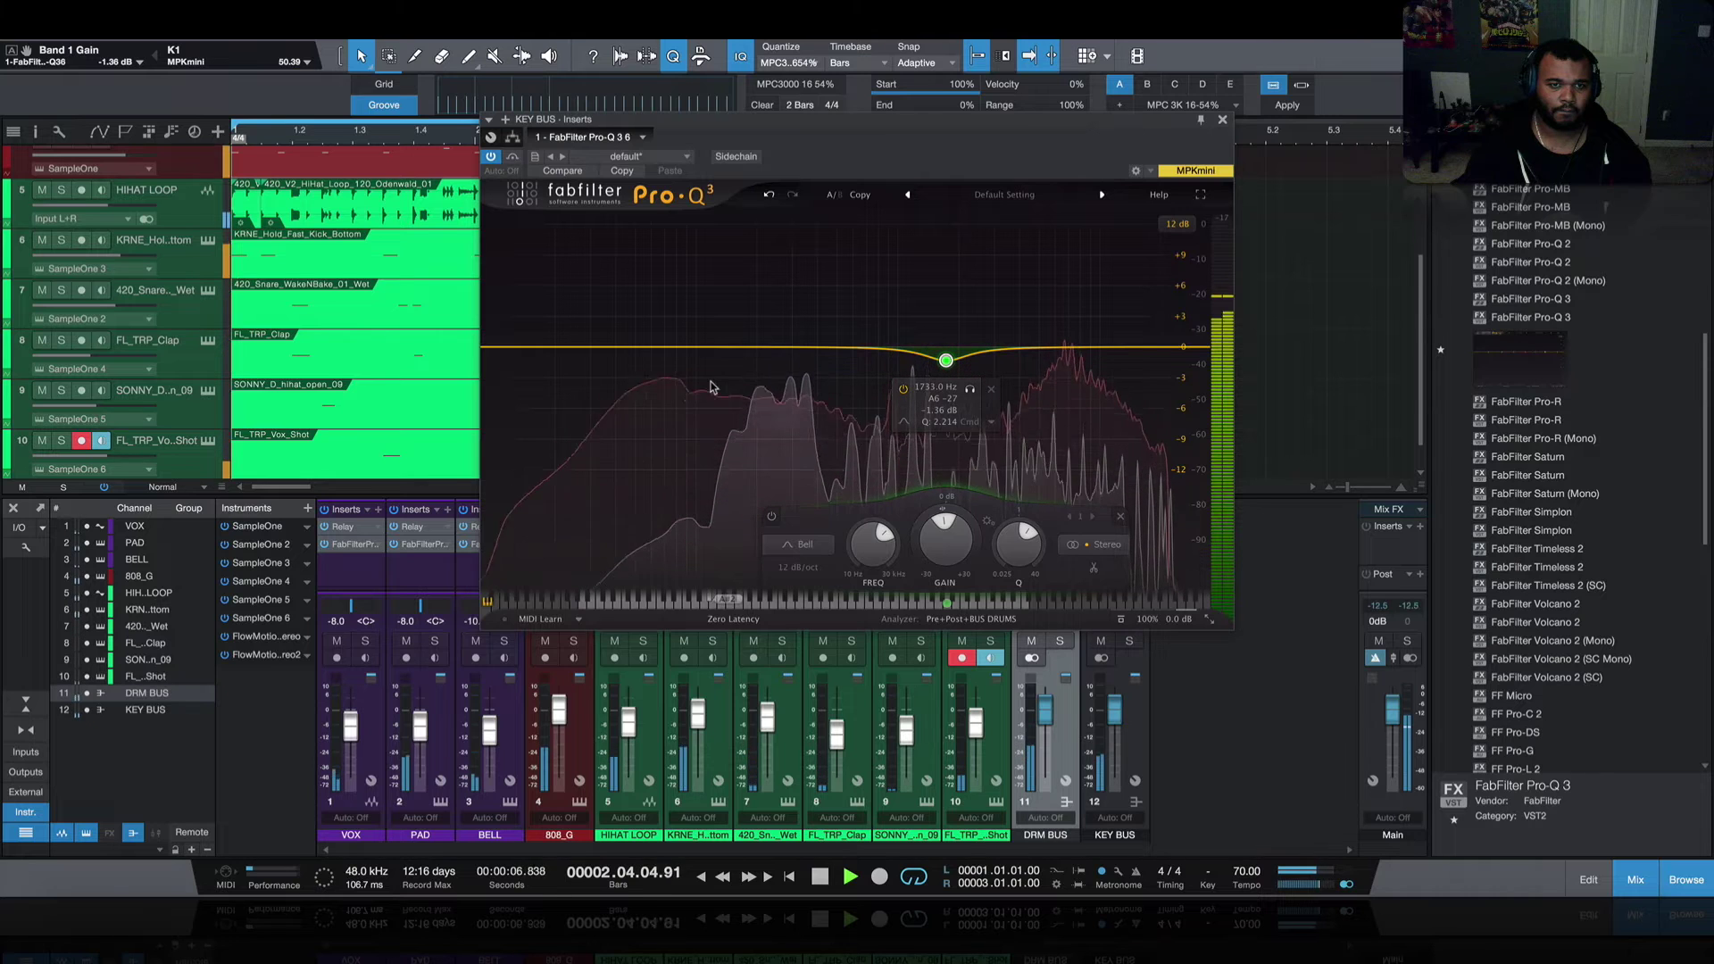
{"action": "key", "text": "space"}
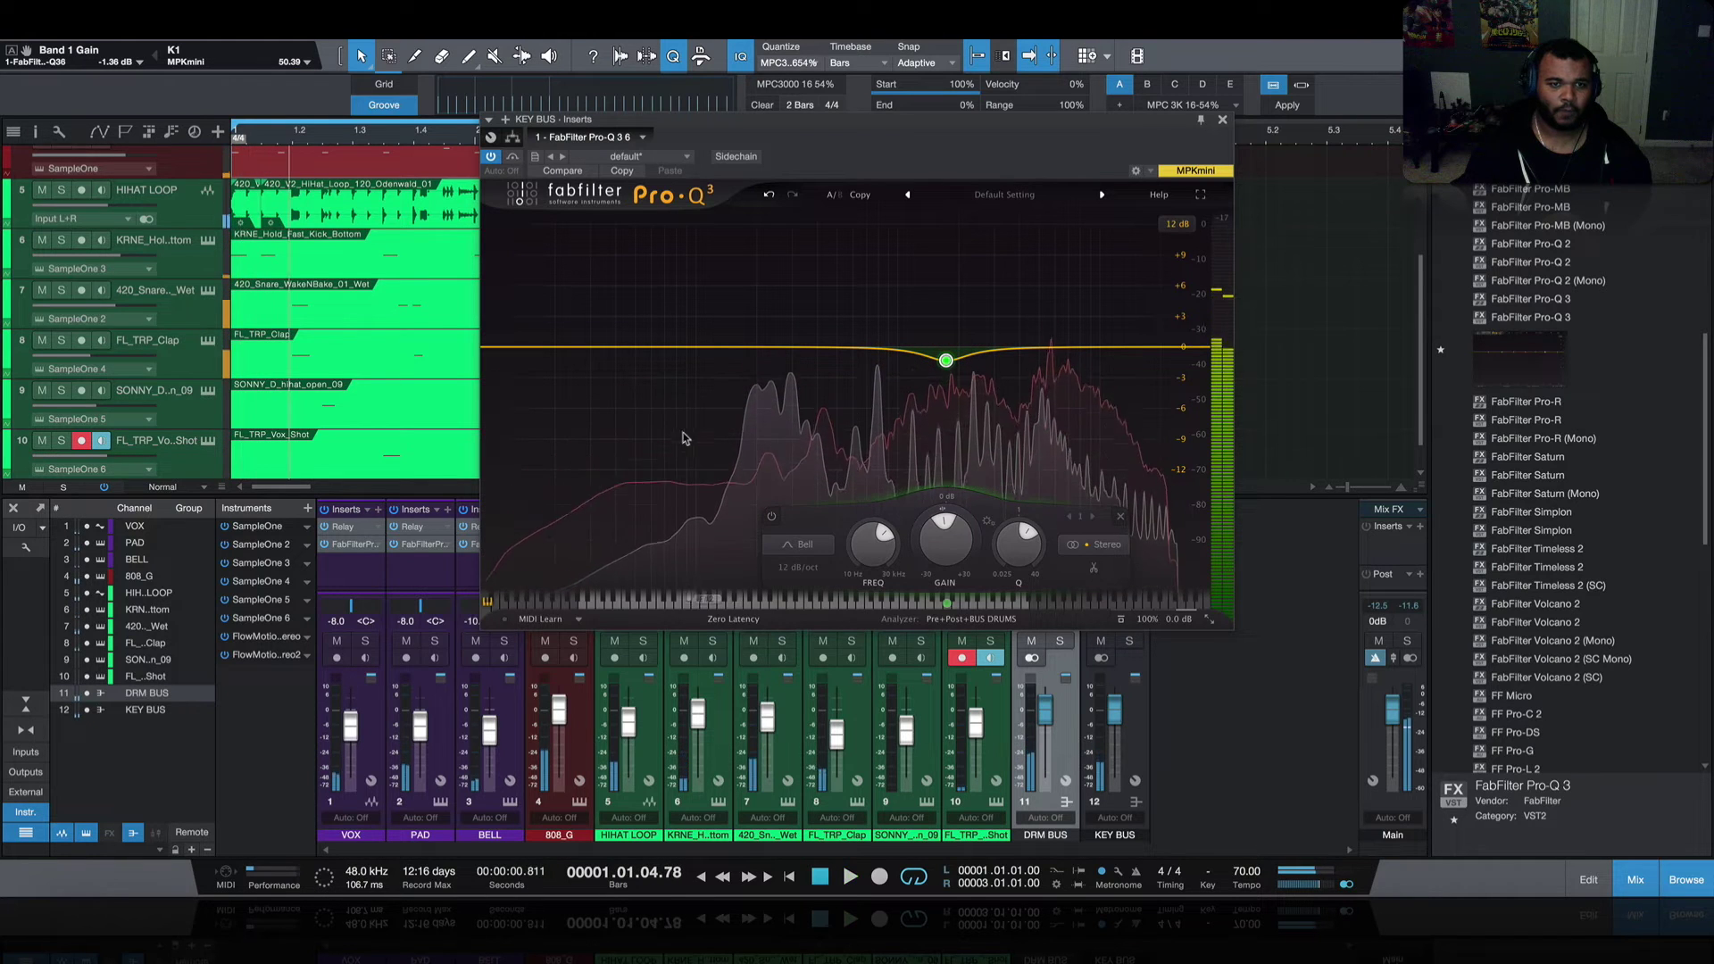
- Add a Flat Tilt band to the KEY BUS equalizer at about 186 Hz with +2.00 dB gain and play the beat
{"action": "left_click", "coordinate": [560, 348]}
{"action": "left_click", "coordinate": [540, 545]}
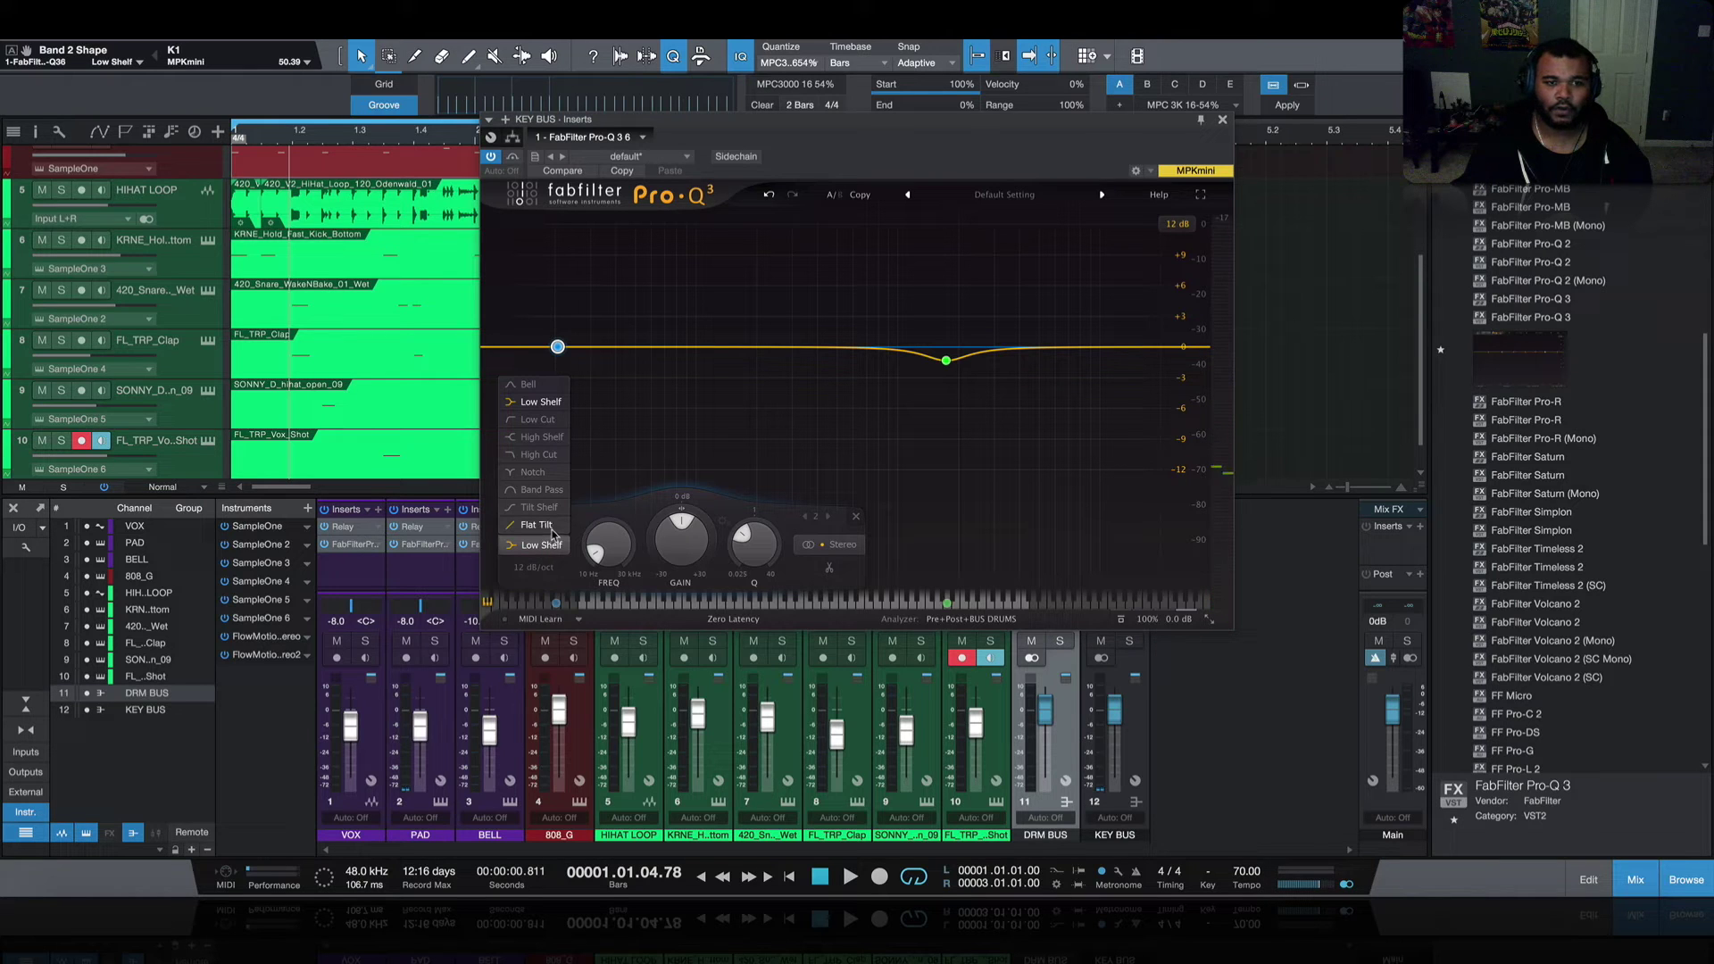
{"action": "left_click", "coordinate": [551, 528]}
{"action": "left_click_drag", "start_coordinate": [557, 348], "coordinate": [706, 327]}
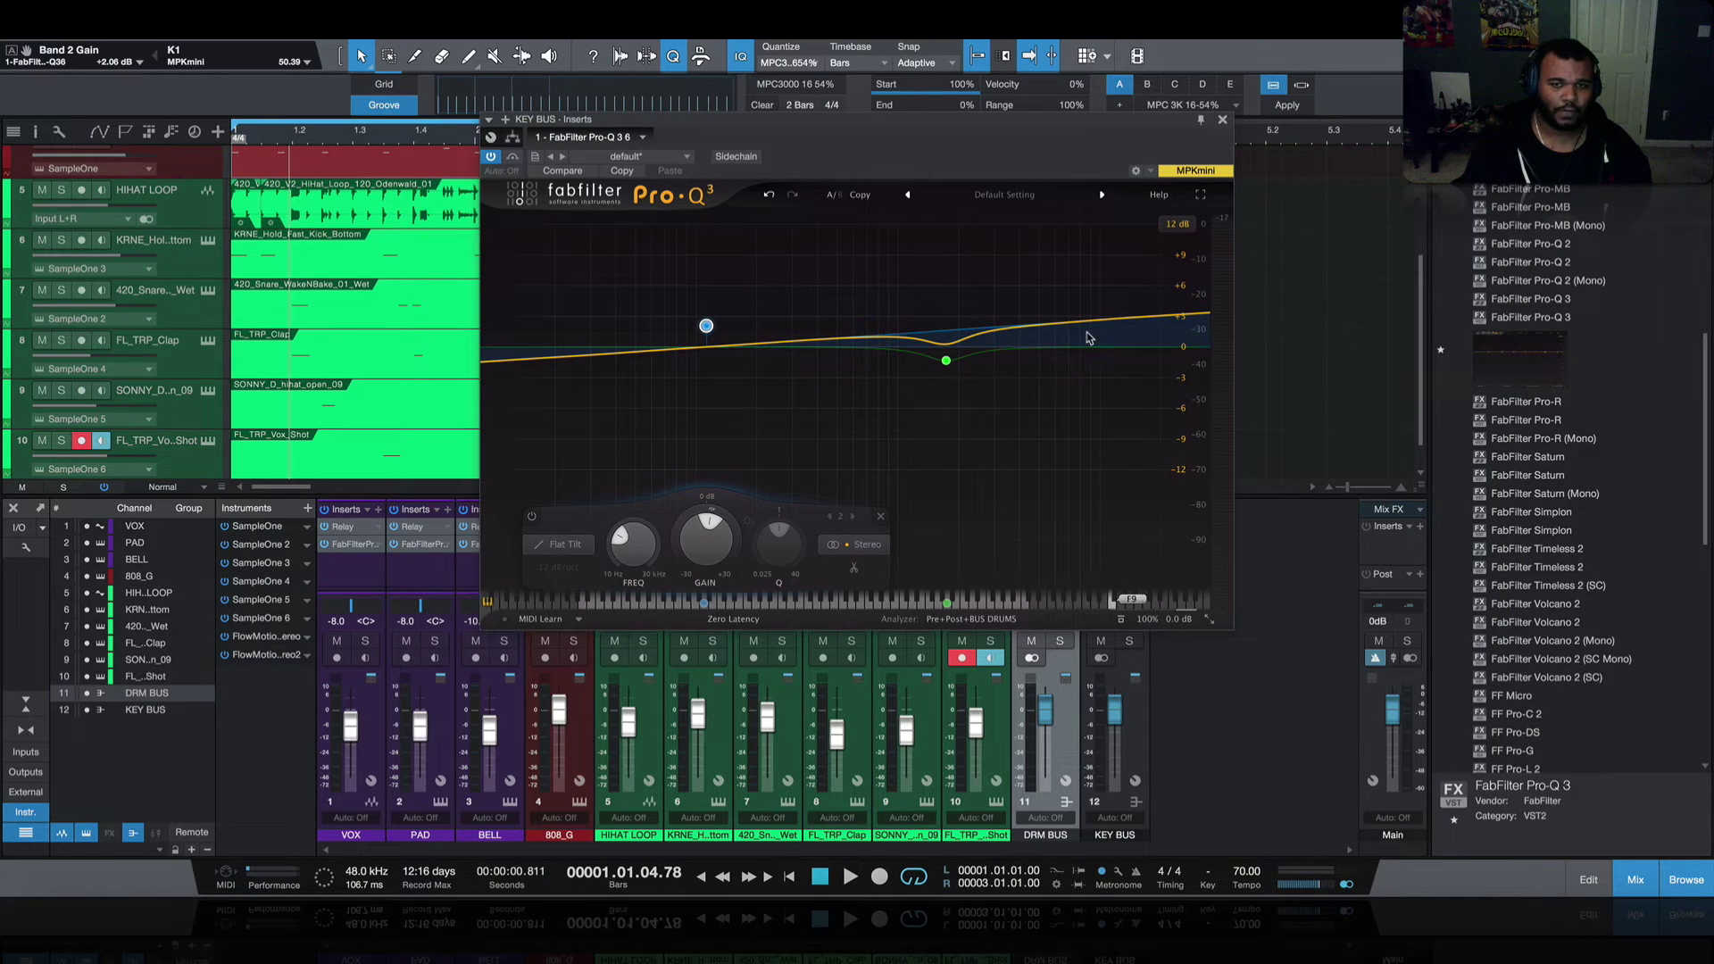
{"action": "left_click_drag", "start_coordinate": [707, 329], "coordinate": [750, 328]}
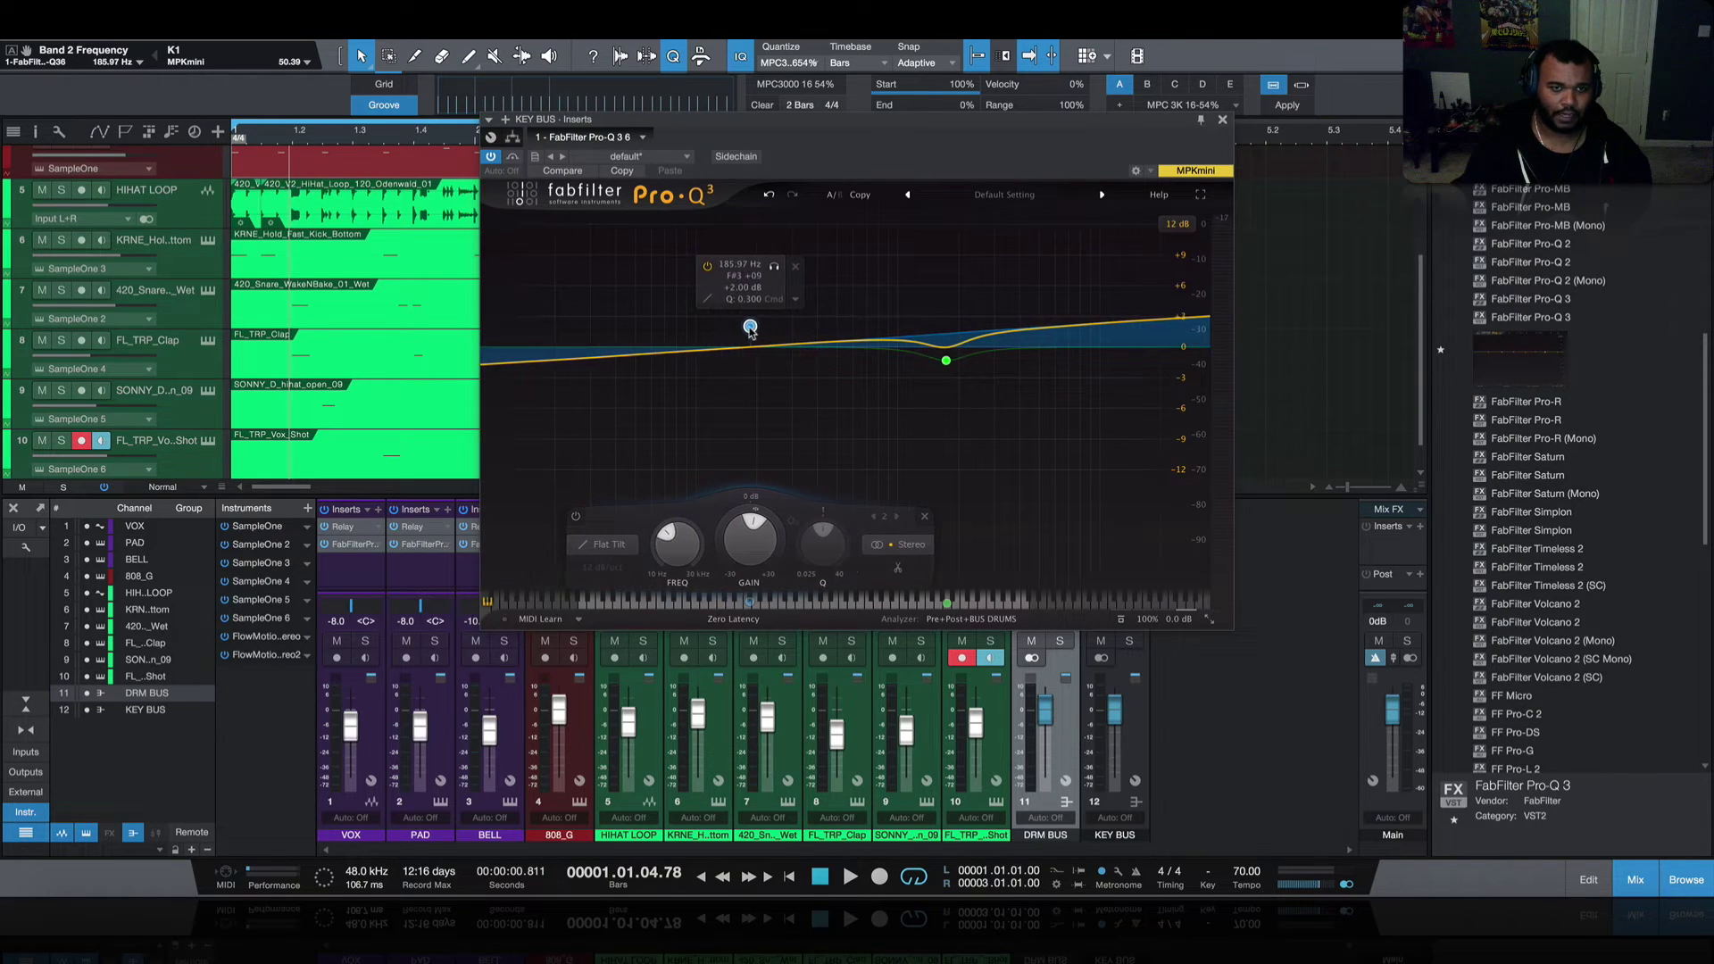
{"action": "key", "text": "space"}
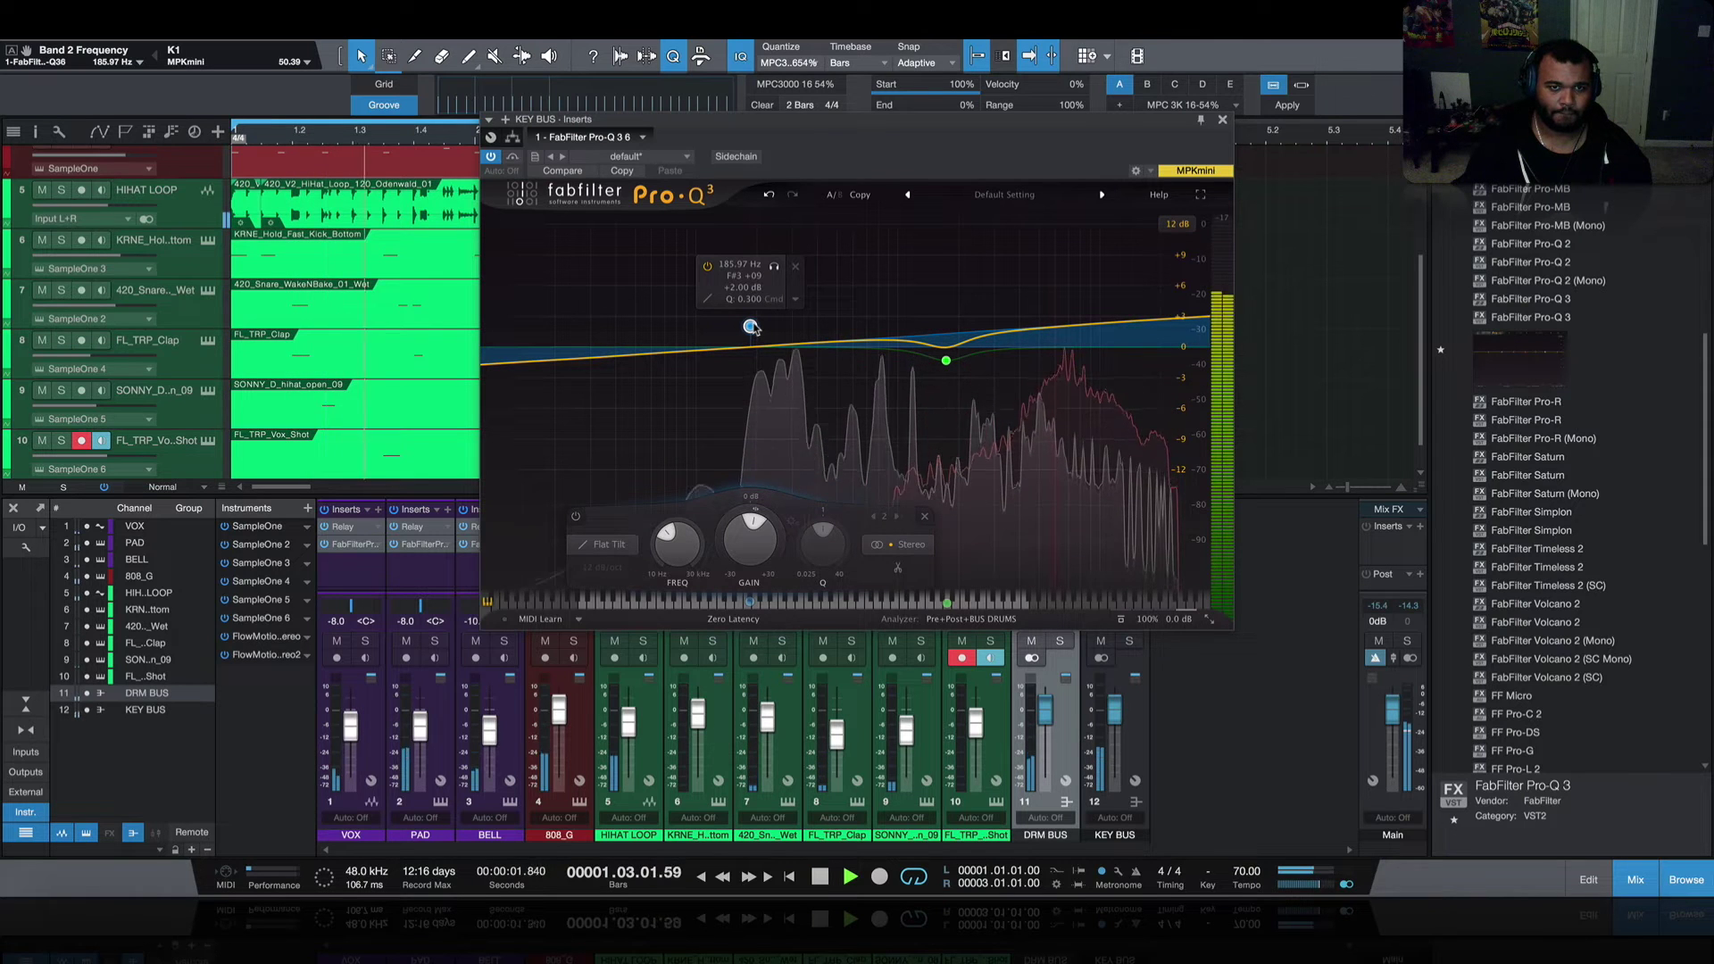
- Try different tilts on the KEY BUS Flat Tilt band and set it to about -2.48 dB near 187.67 Hz
{"action": "left_click_drag", "start_coordinate": [751, 327], "coordinate": [824, 331]}
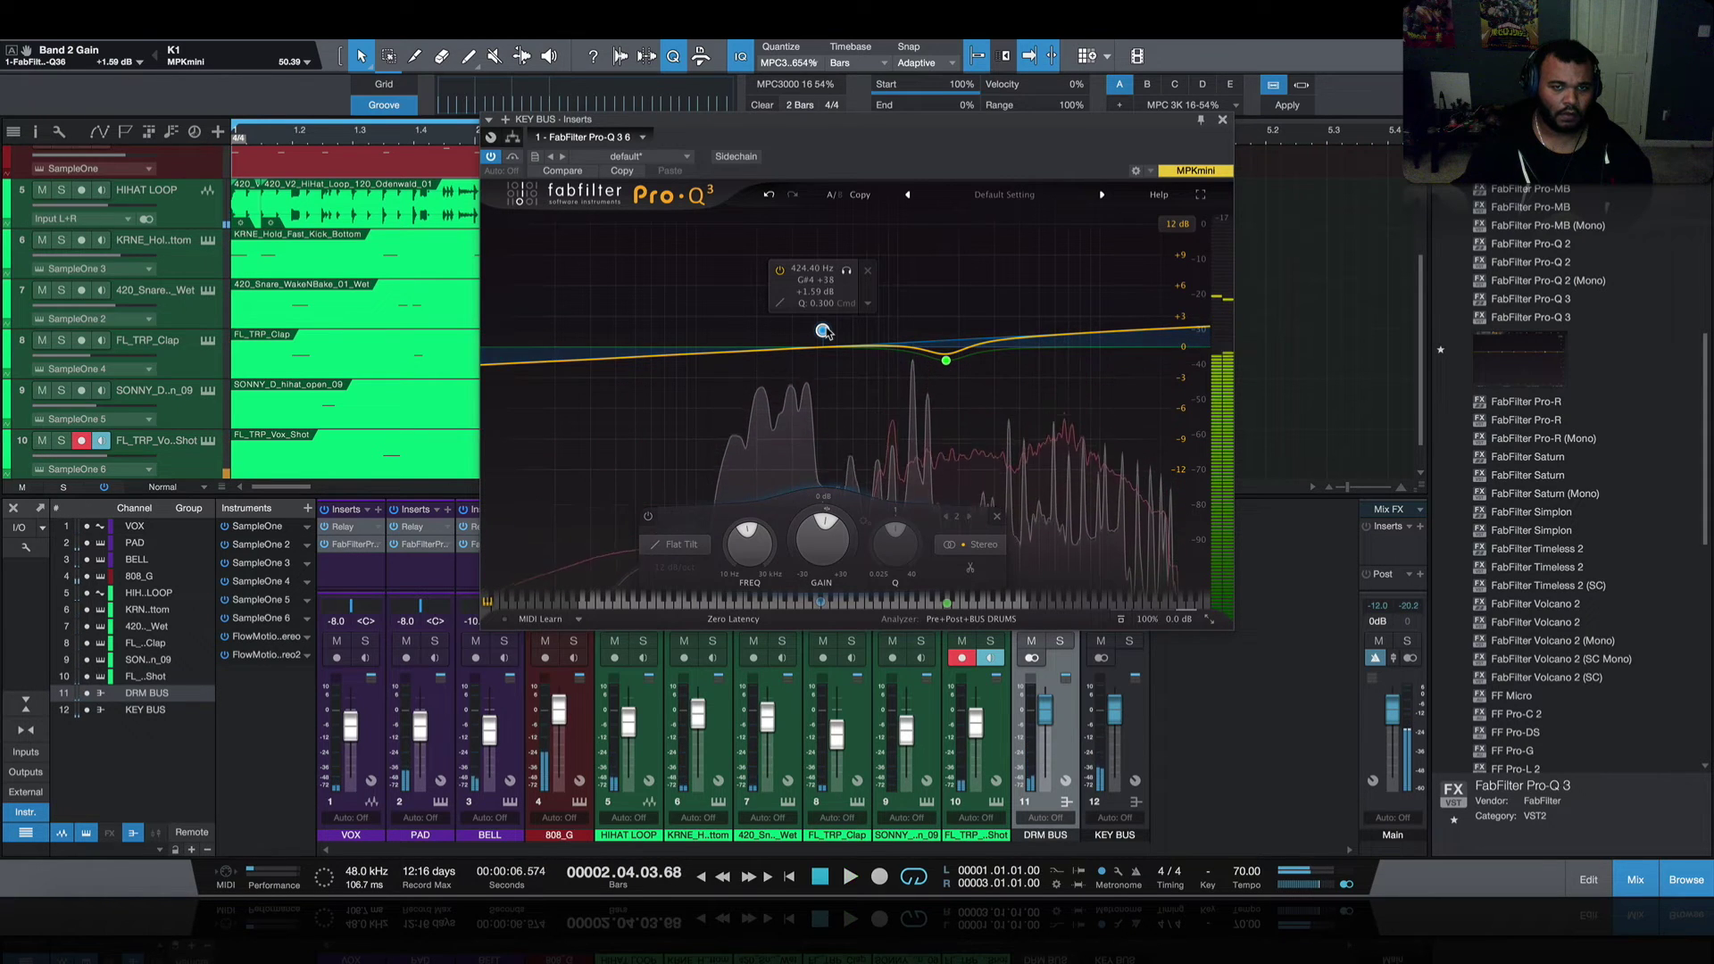
{"action": "left_click_drag", "start_coordinate": [823, 331], "coordinate": [821, 350]}
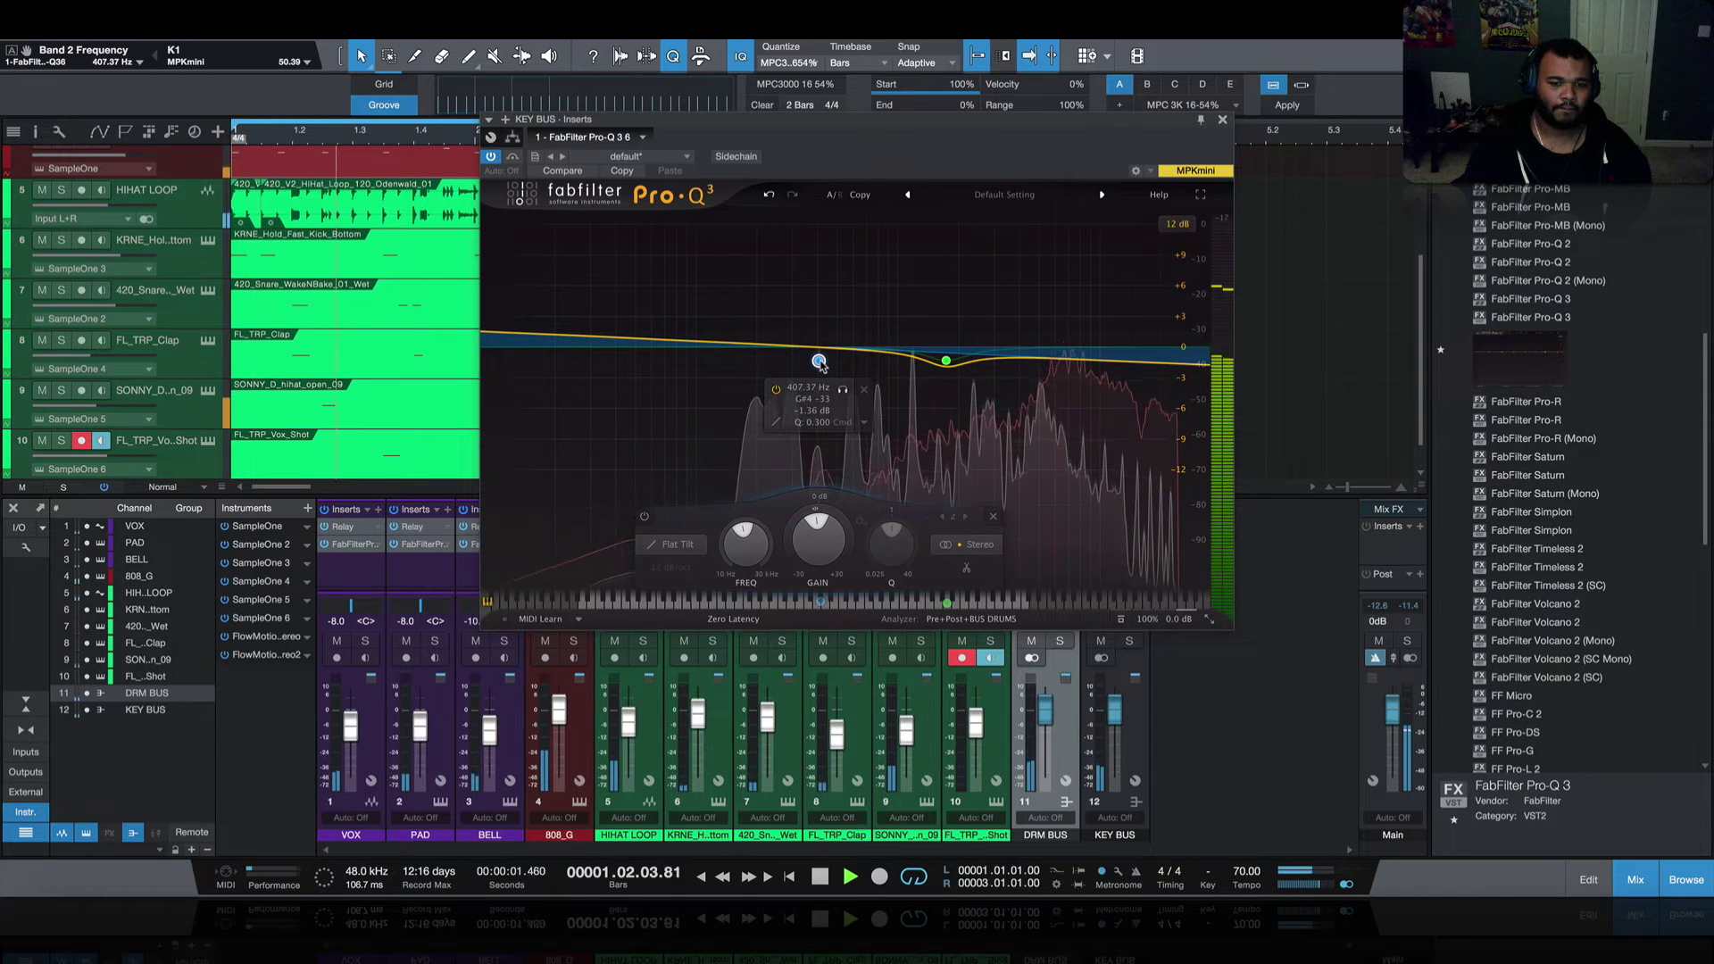
{"action": "left_click_drag", "start_coordinate": [819, 362], "coordinate": [705, 487]}
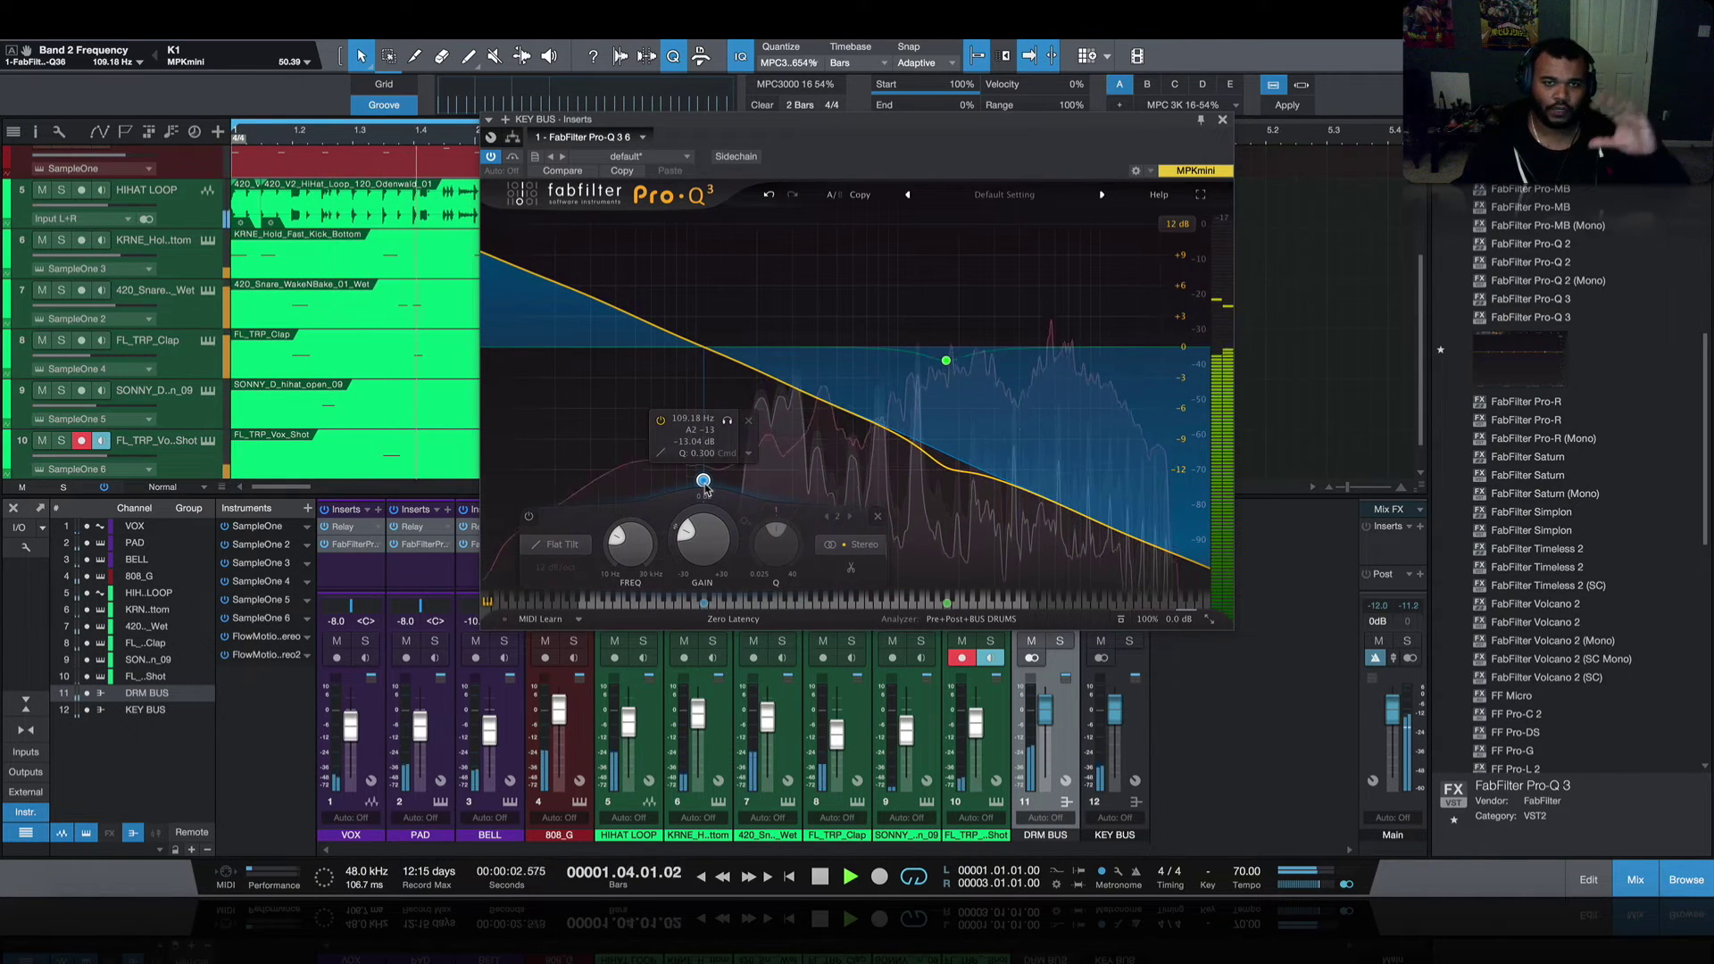
{"action": "left_click_drag", "start_coordinate": [706, 487], "coordinate": [751, 374]}
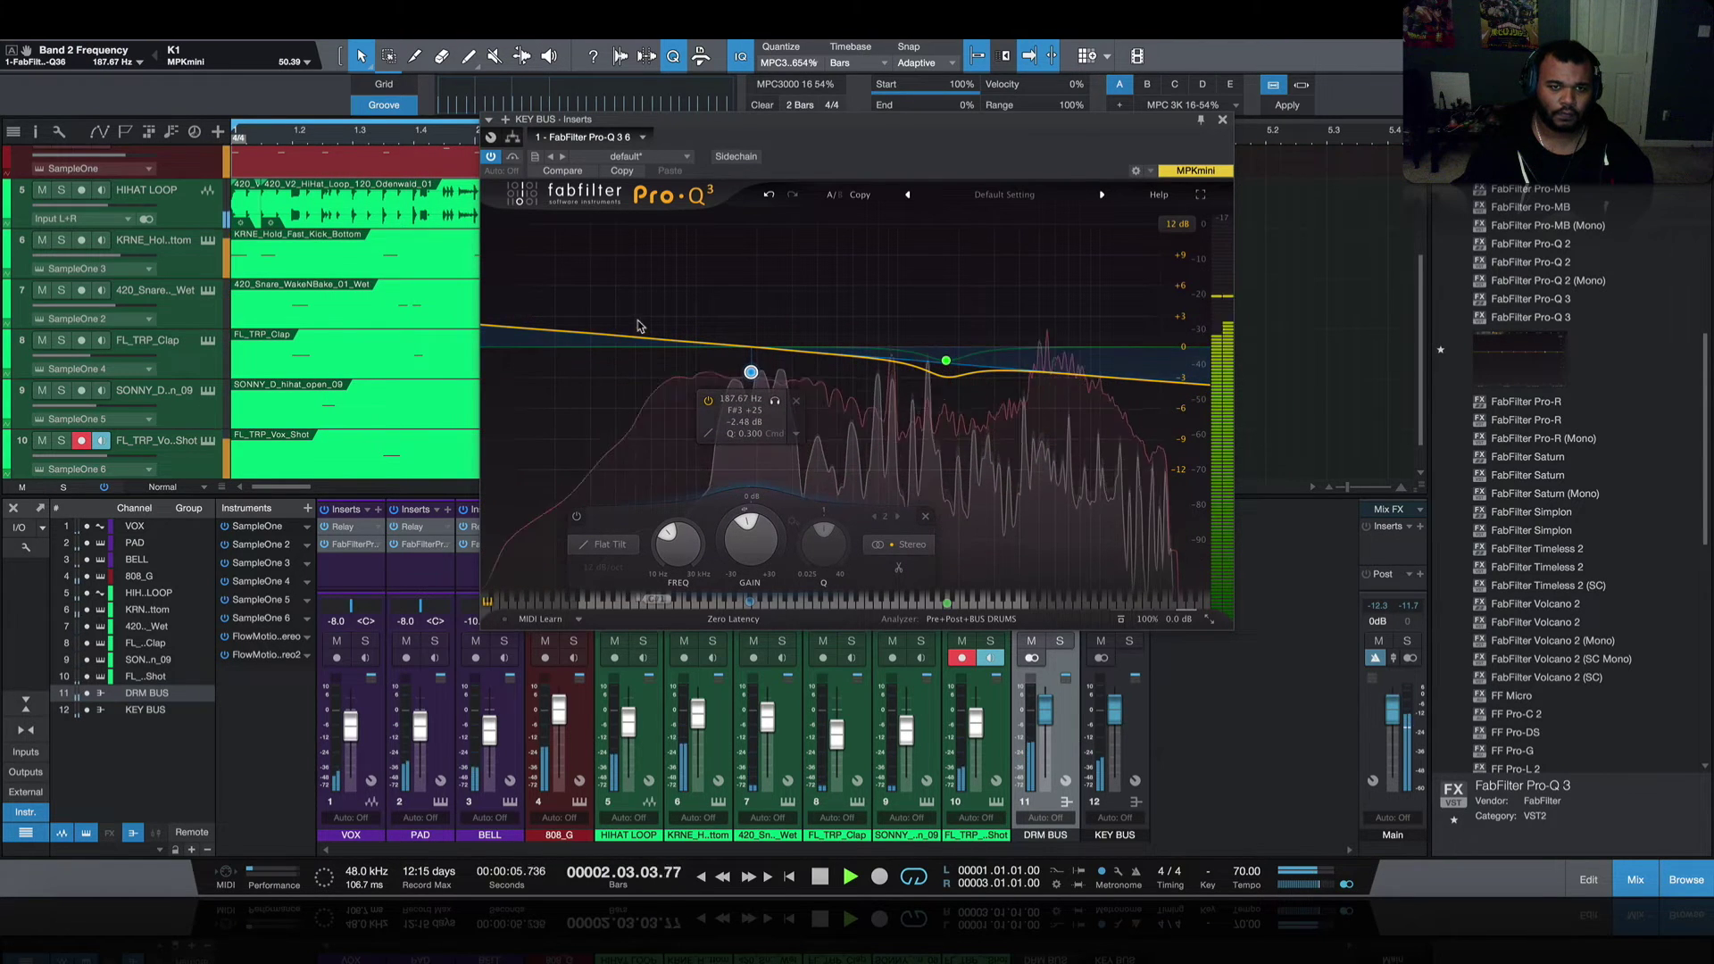
- Add a Low Cut band with a Brickwall slope to the KEY BUS equalizer and set its frequency to about 86 Hz
{"action": "left_click", "coordinate": [622, 336]}
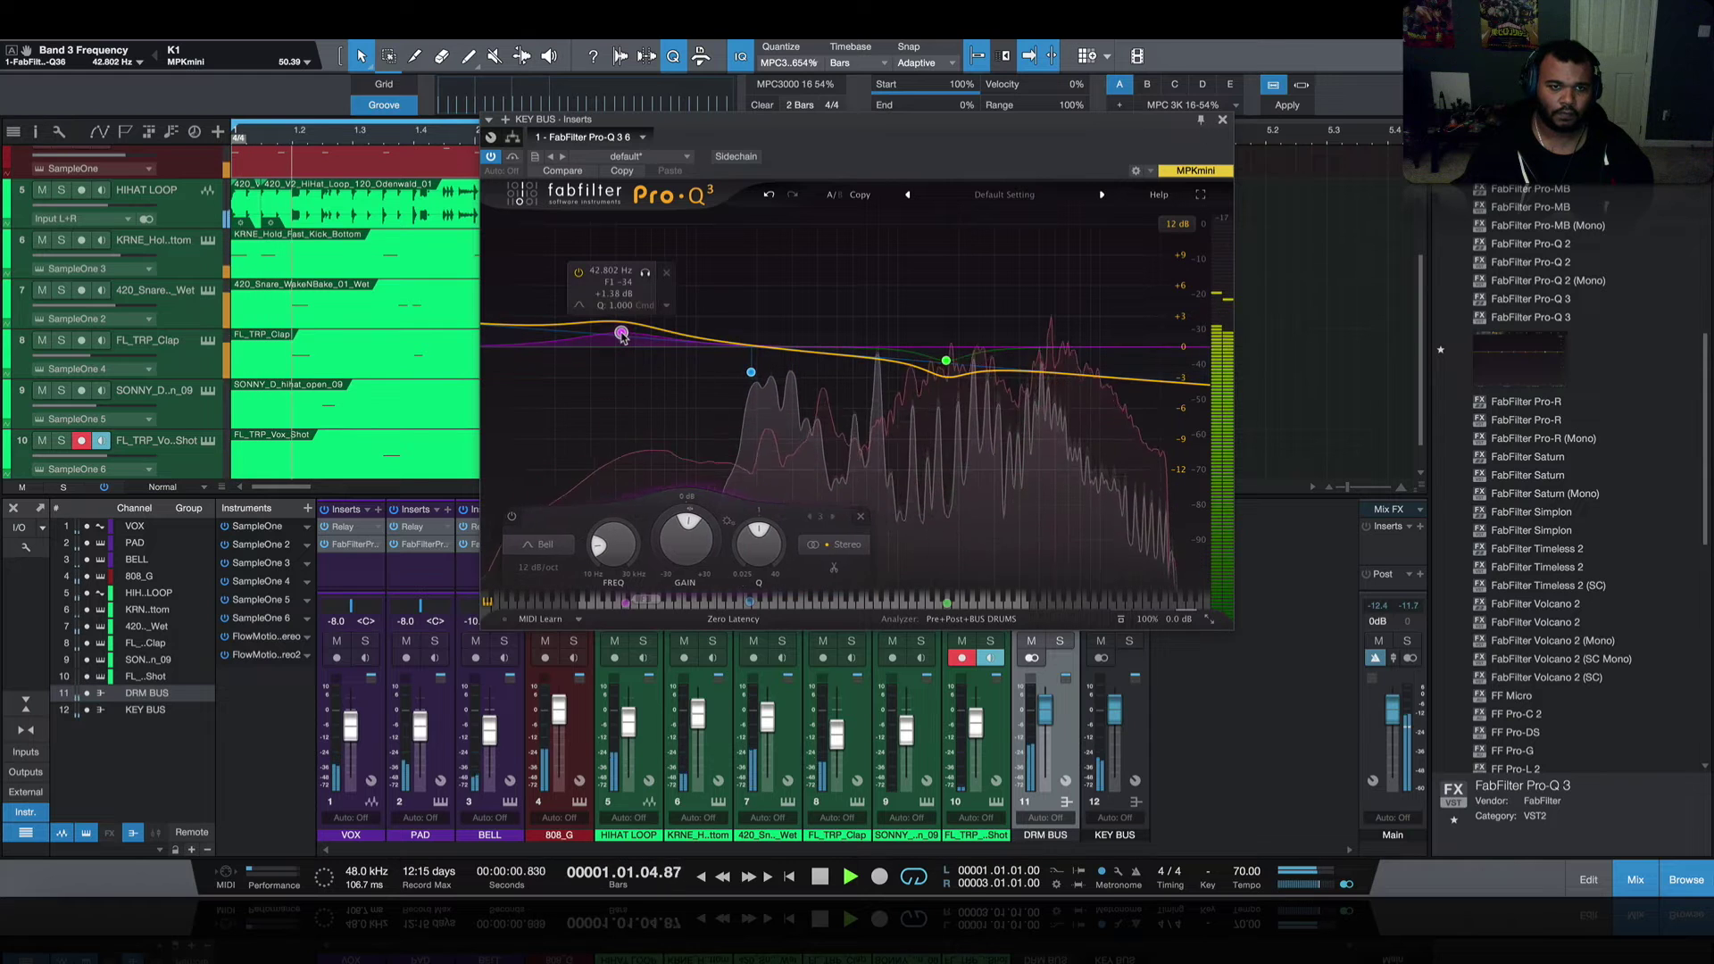
{"action": "left_click", "coordinate": [539, 547]}
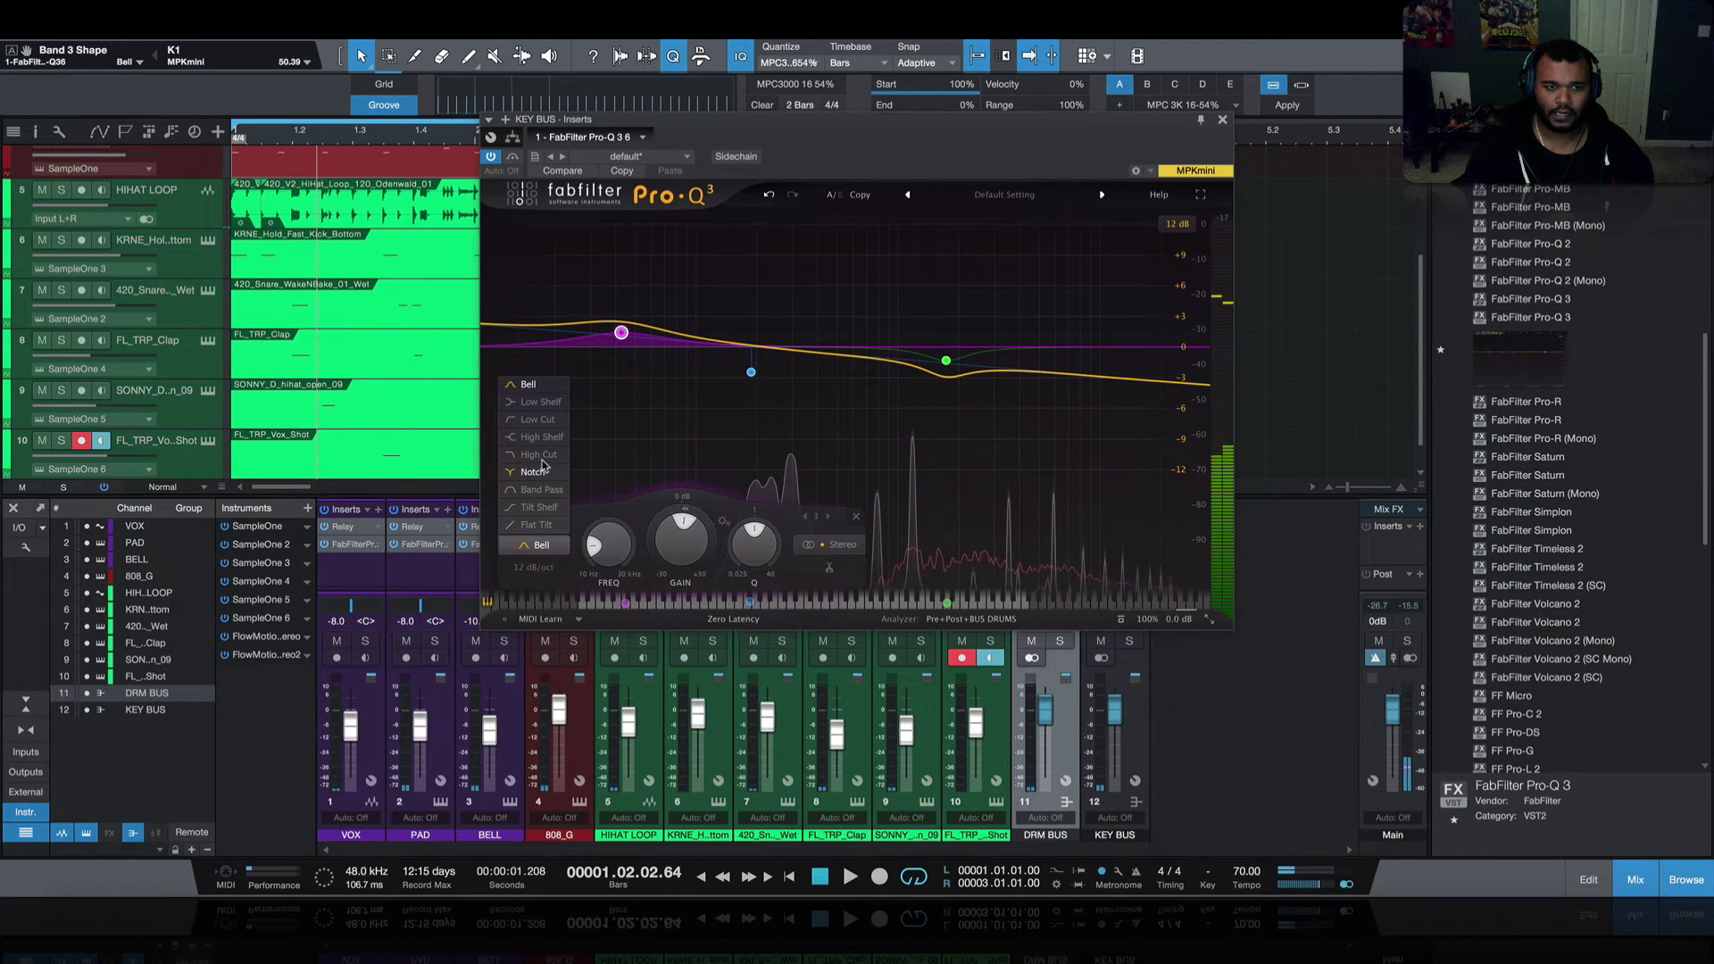
{"action": "left_click", "coordinate": [547, 423]}
{"action": "left_click", "coordinate": [534, 569]}
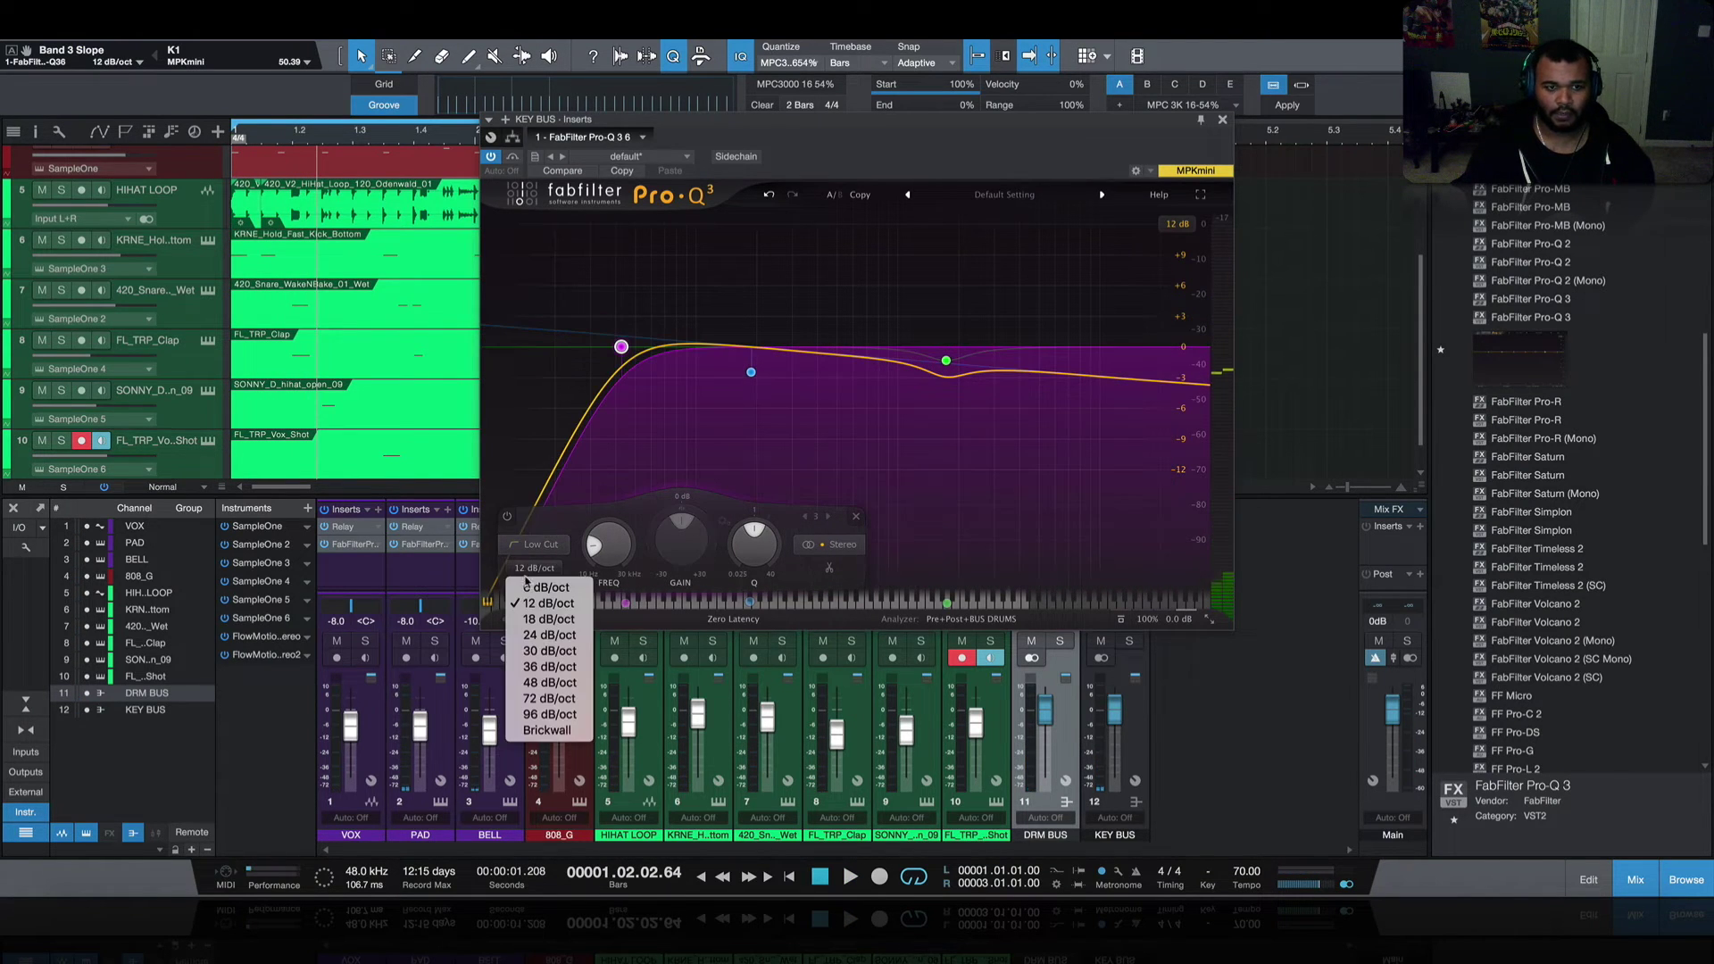
{"action": "left_click", "coordinate": [548, 731]}
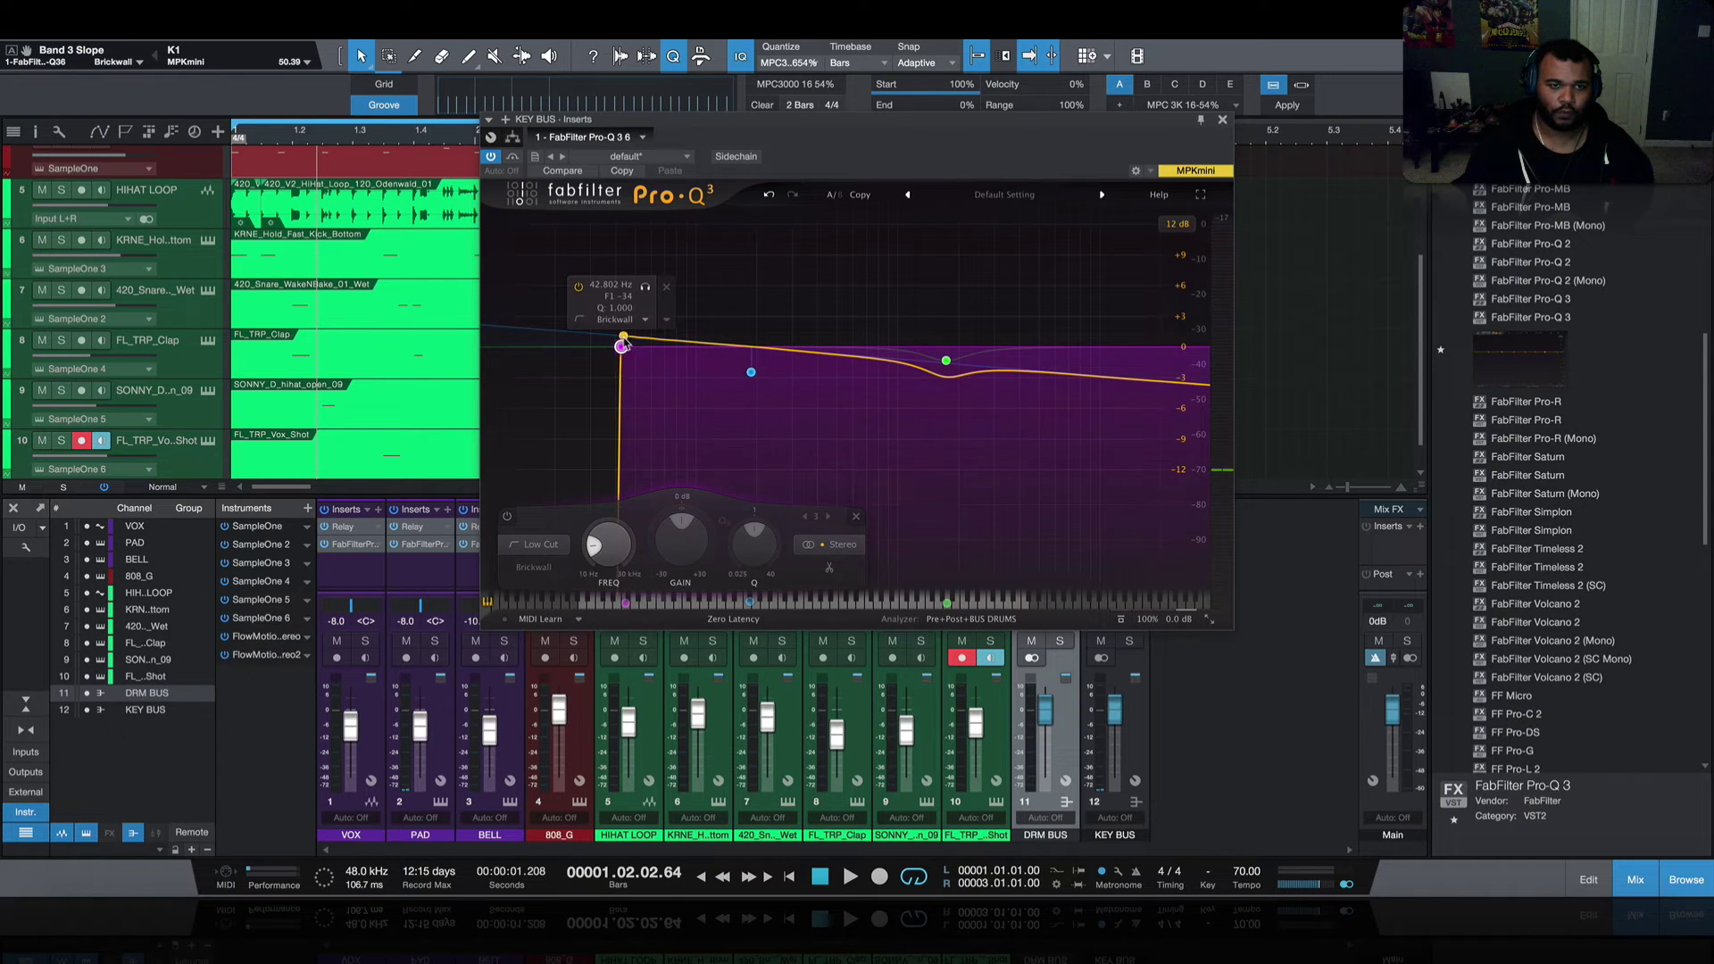
{"action": "key", "text": "space"}
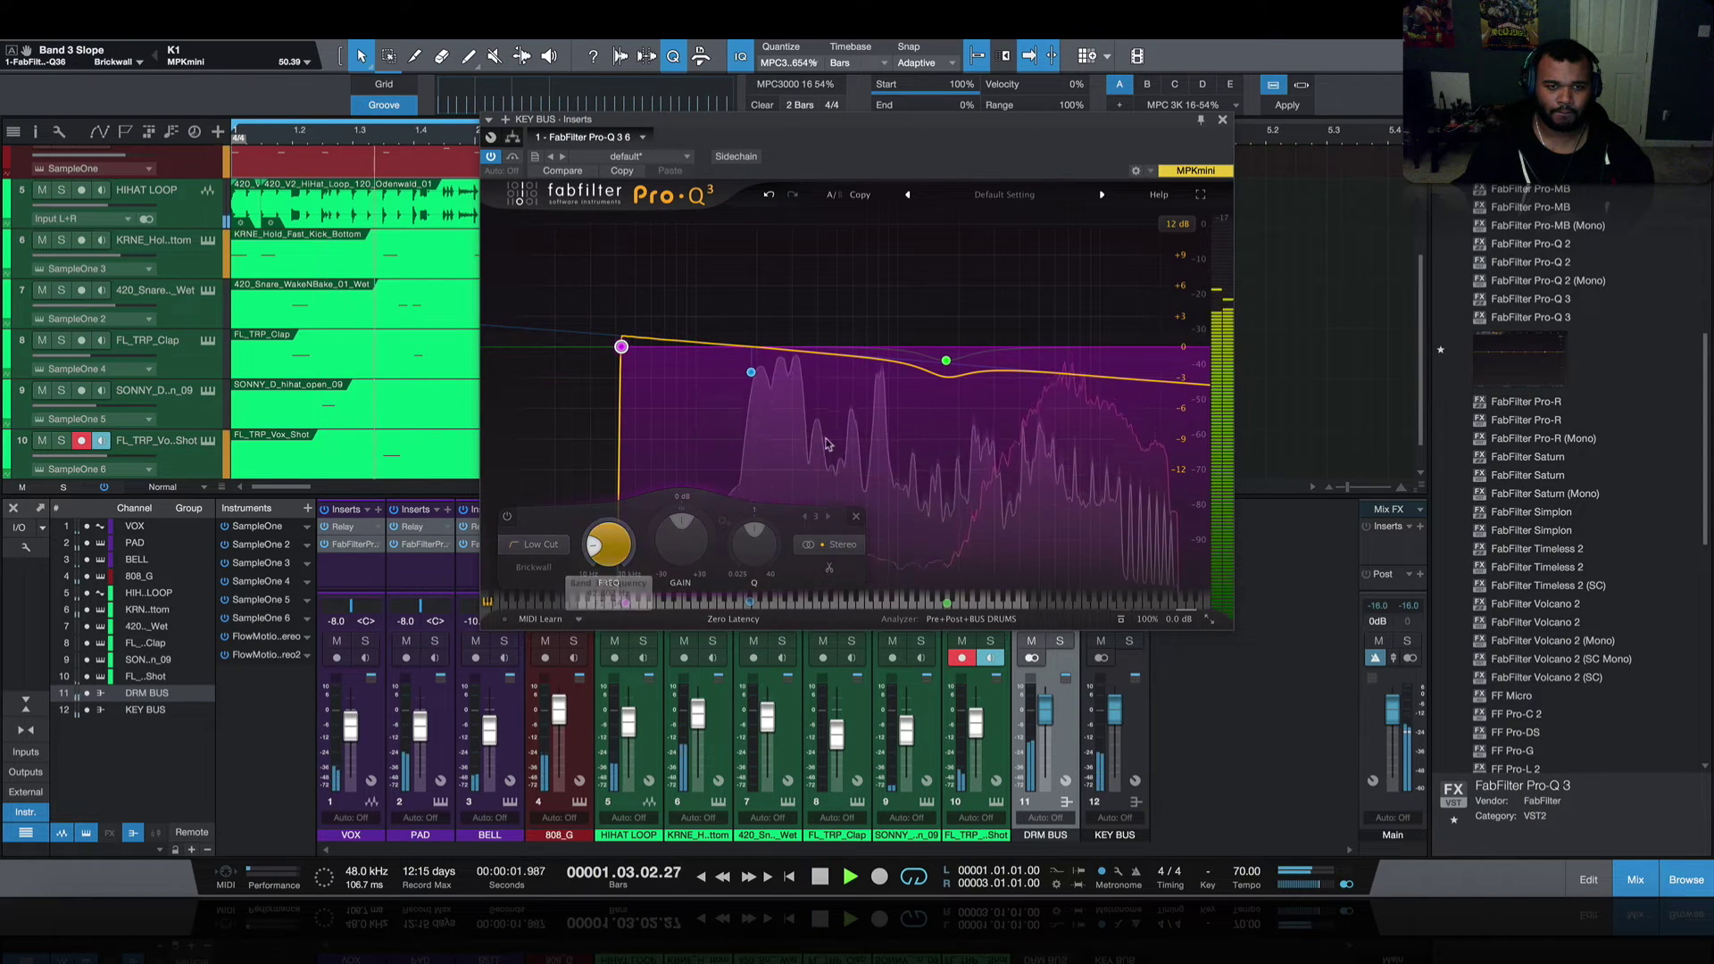
{"action": "left_click_drag", "start_coordinate": [606, 538], "coordinate": [629, 487]}
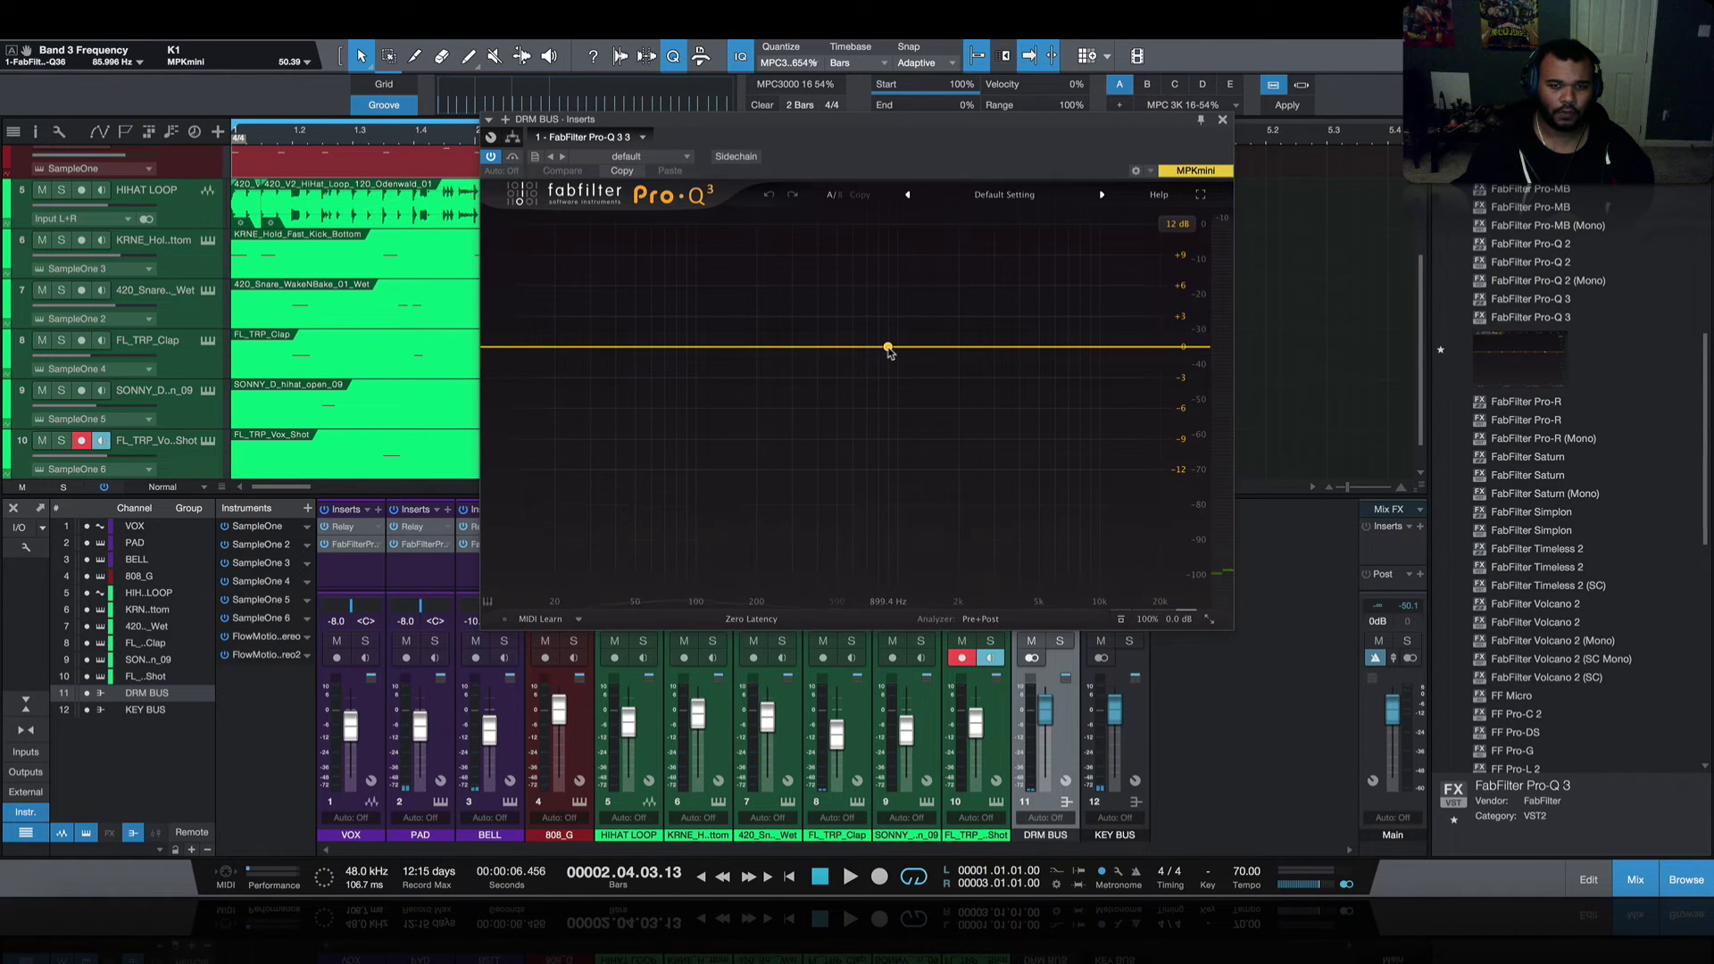
- Add a Flat Tilt band of about +1.17 dB near 903 Hz to the DRM BUS equalizer while auditioning the beat
{"action": "left_click", "coordinate": [888, 348]}
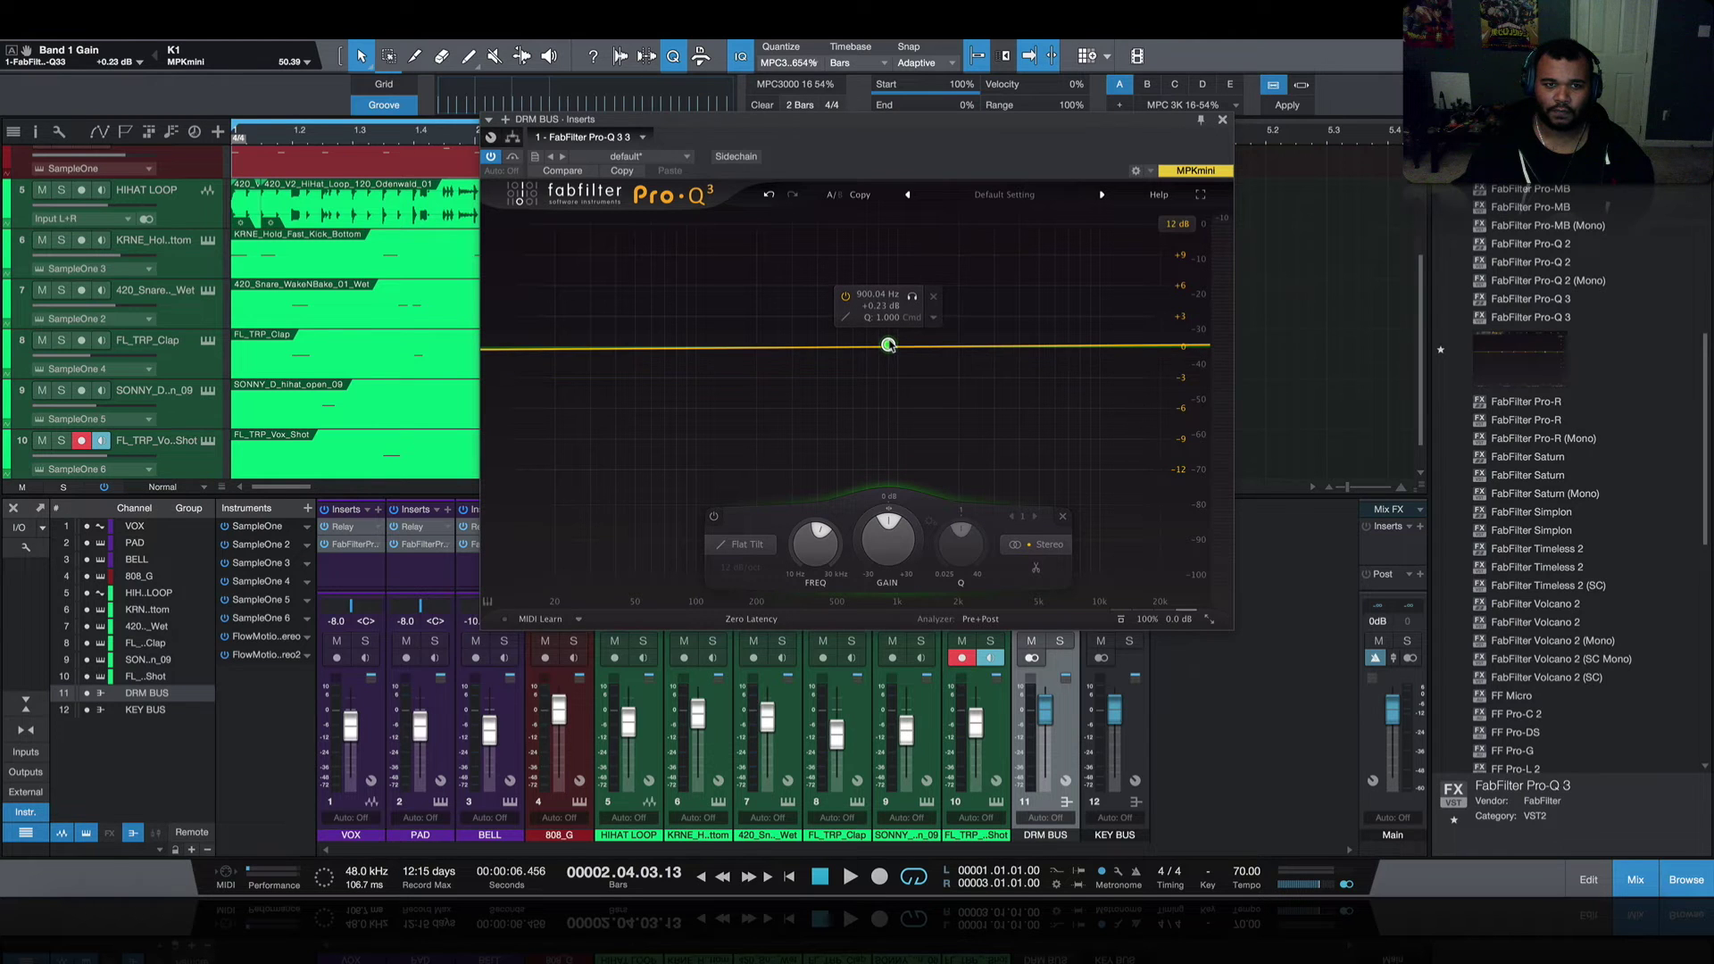
{"action": "key", "text": "space"}
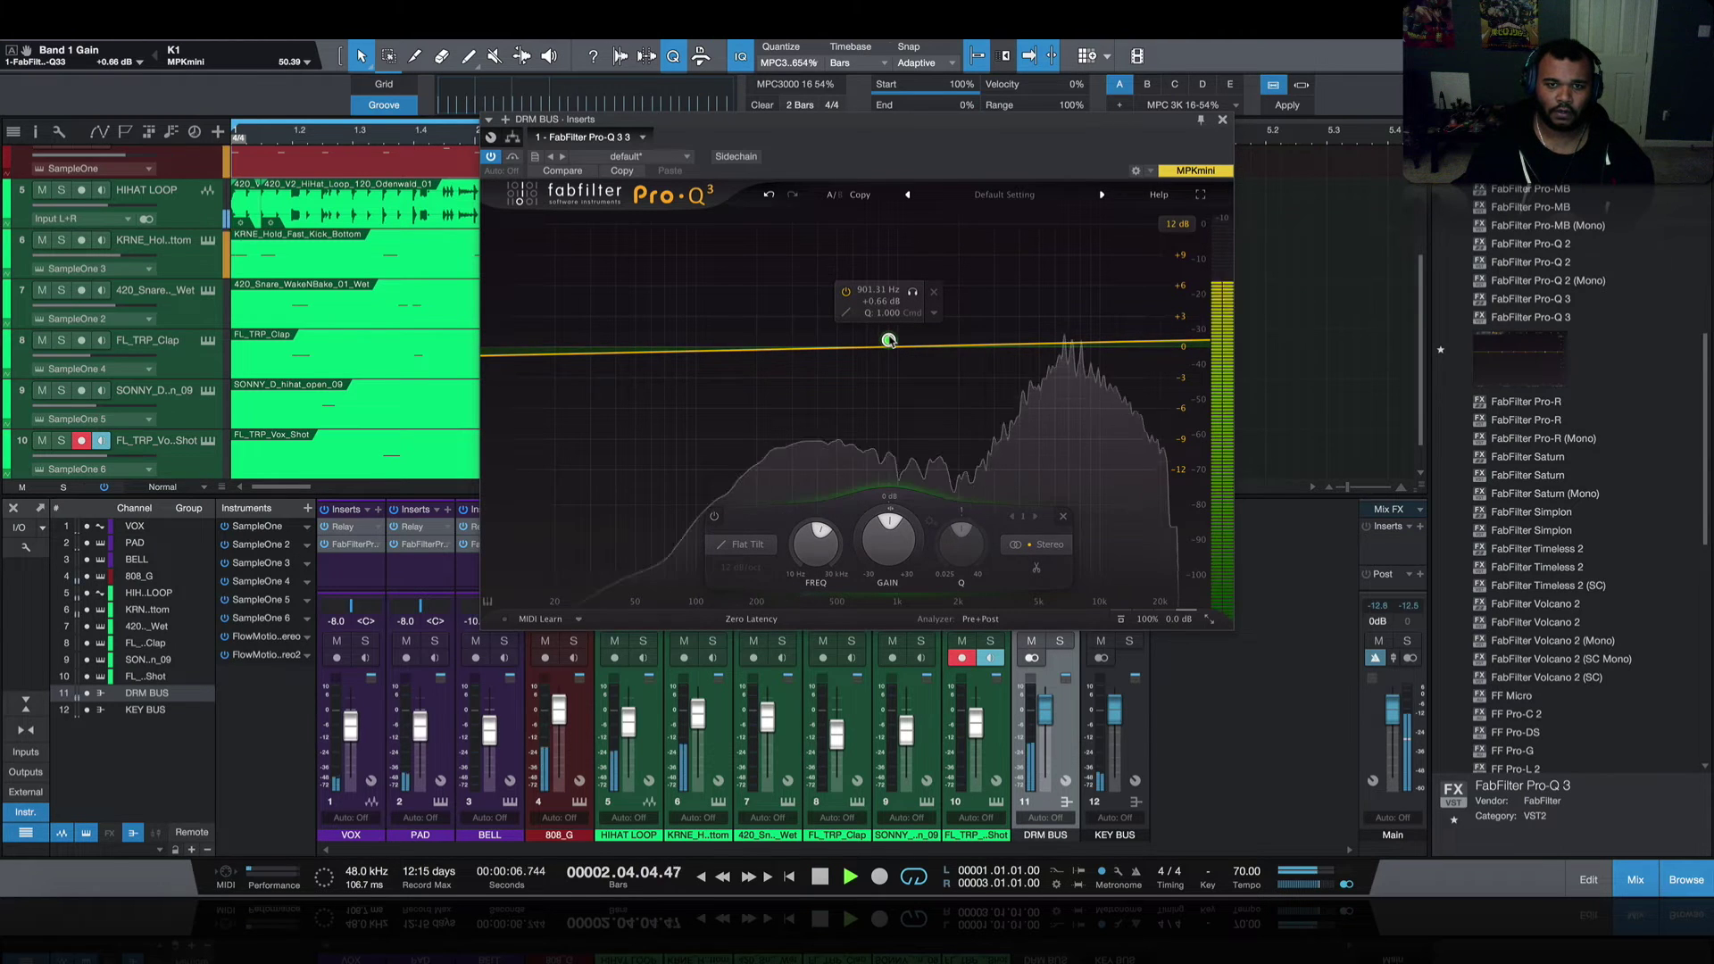
{"action": "left_click_drag", "start_coordinate": [891, 340], "coordinate": [892, 336]}
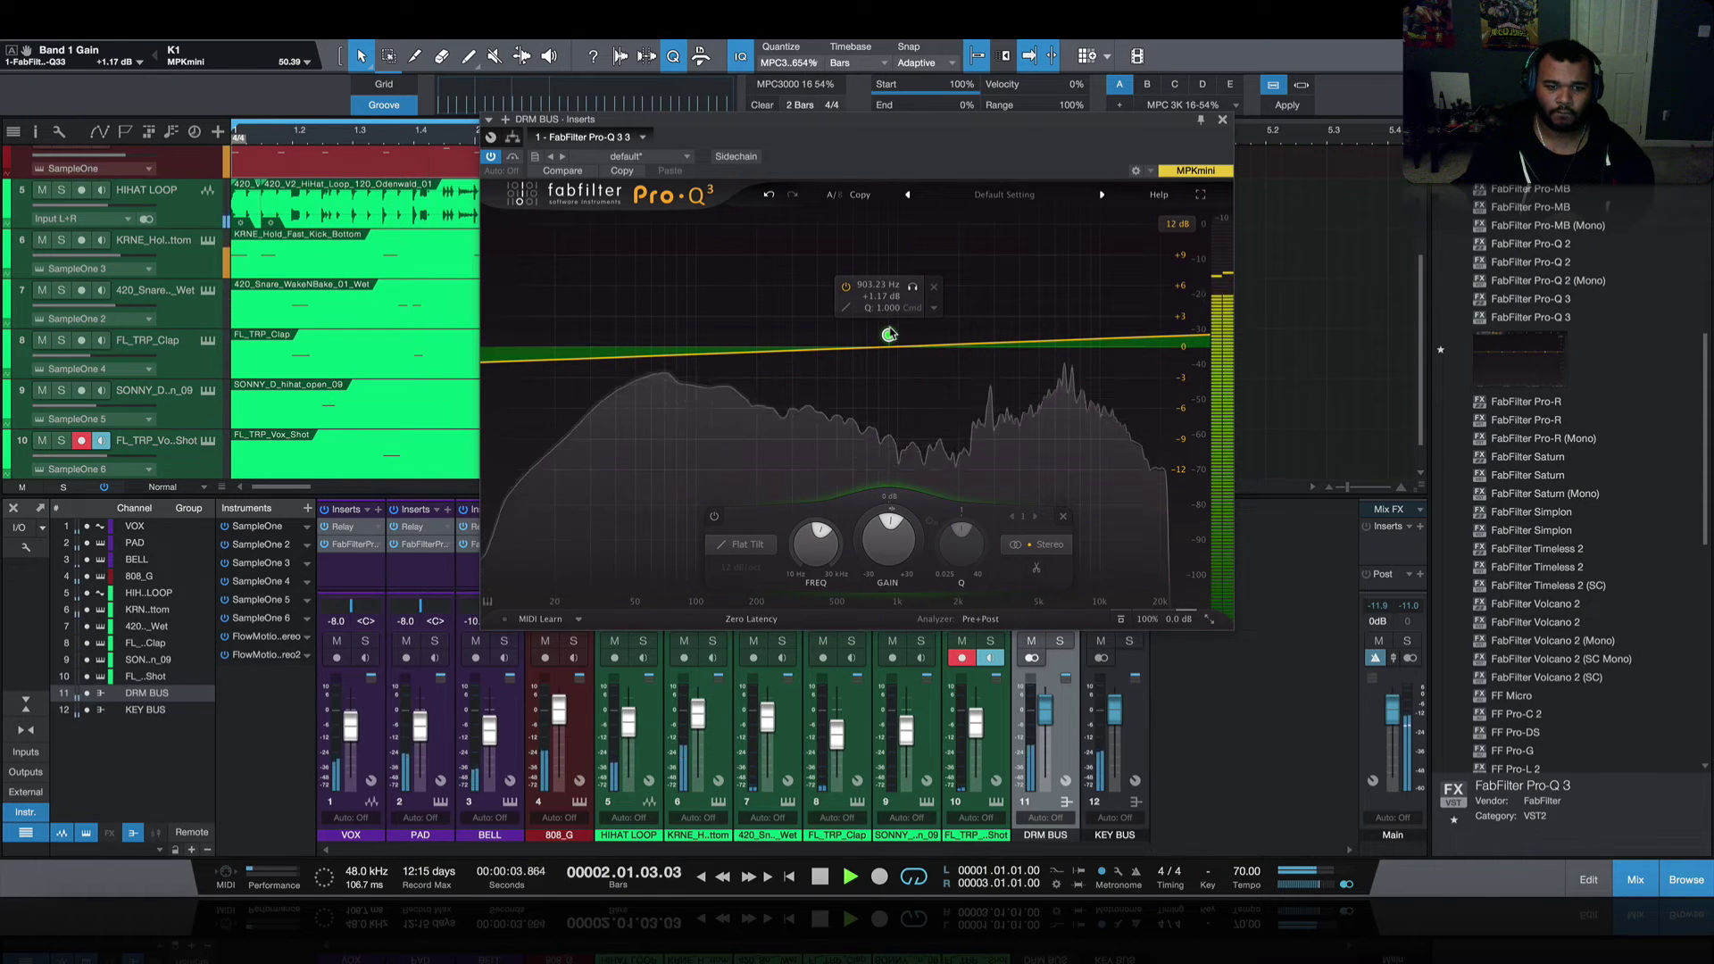
{"action": "key", "text": "space"}
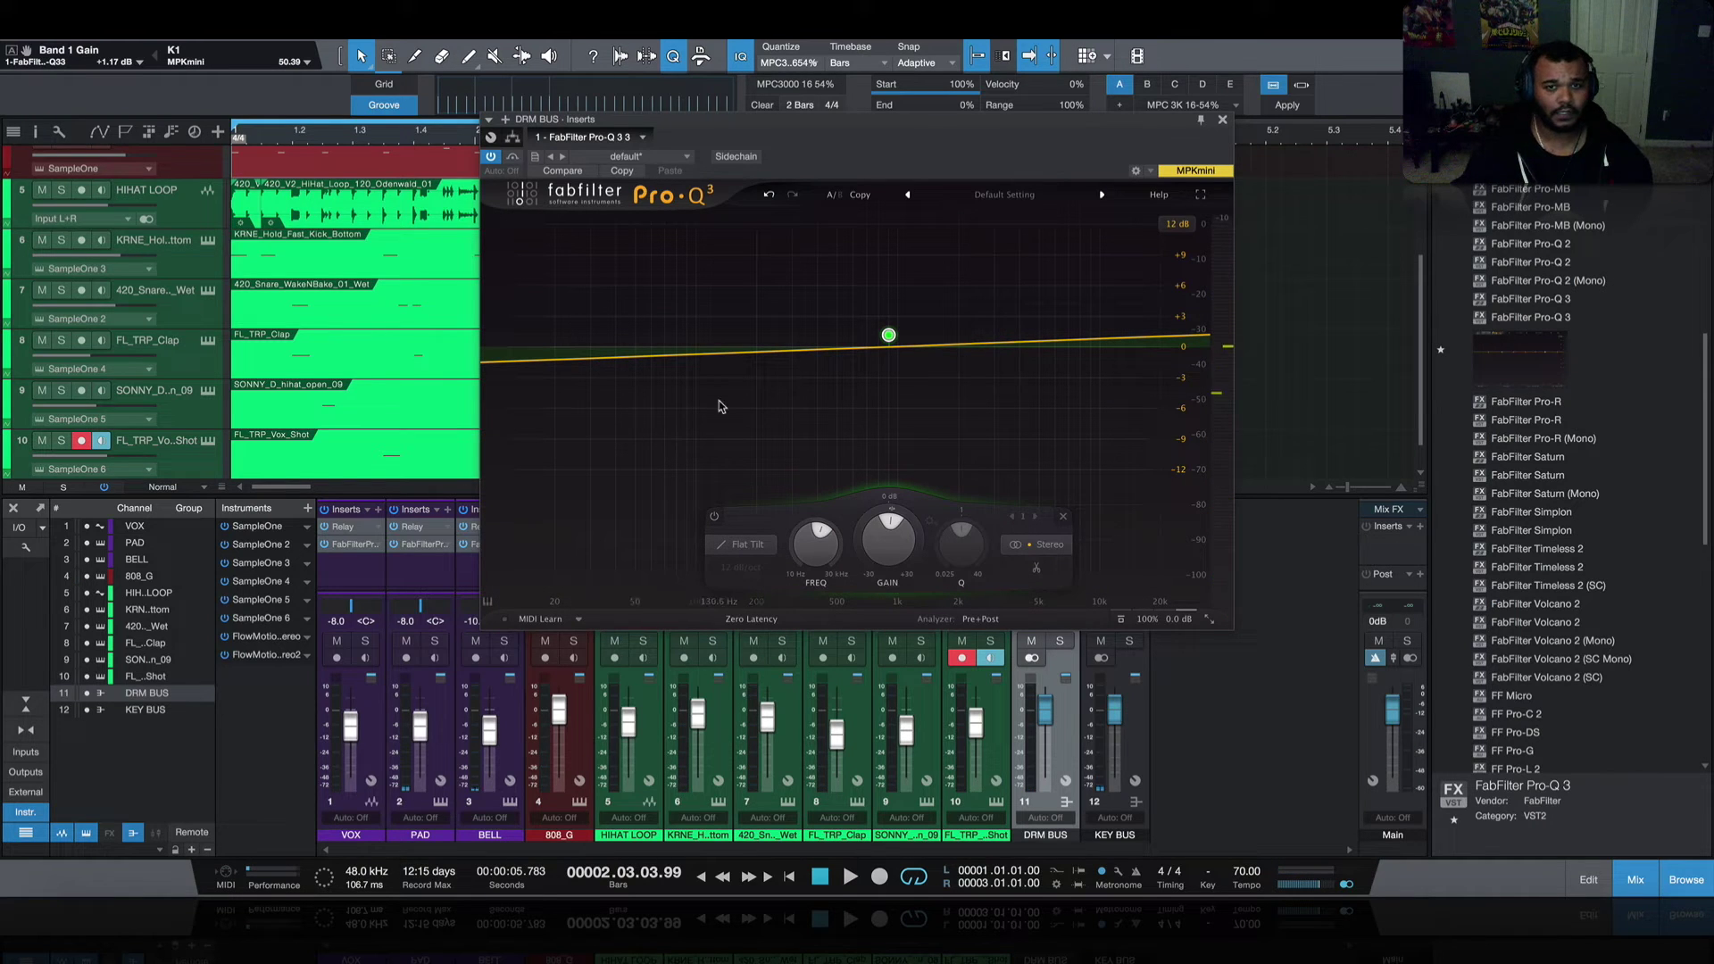
- Overlay the BUS KEYS spectrum in the DRM BUS equalizer and add a bell dip of about -3.07 dB near 237 Hz with a Q of 3.273
{"action": "key", "text": "space"}
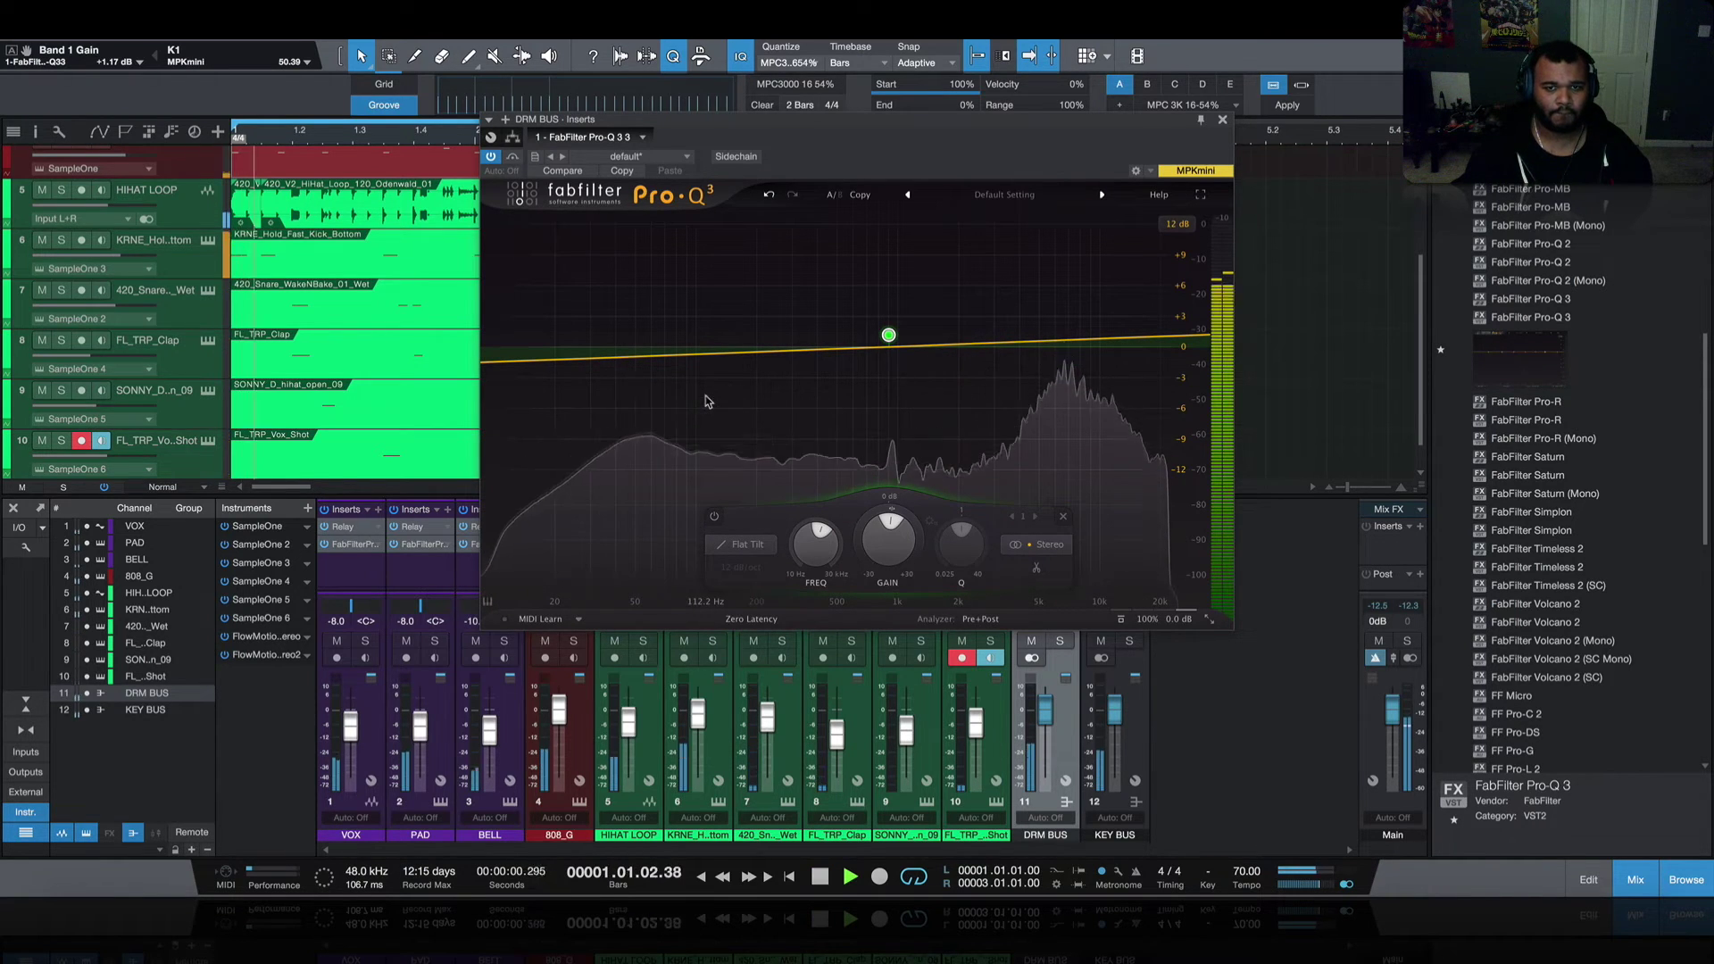
{"action": "left_click", "coordinate": [978, 618]}
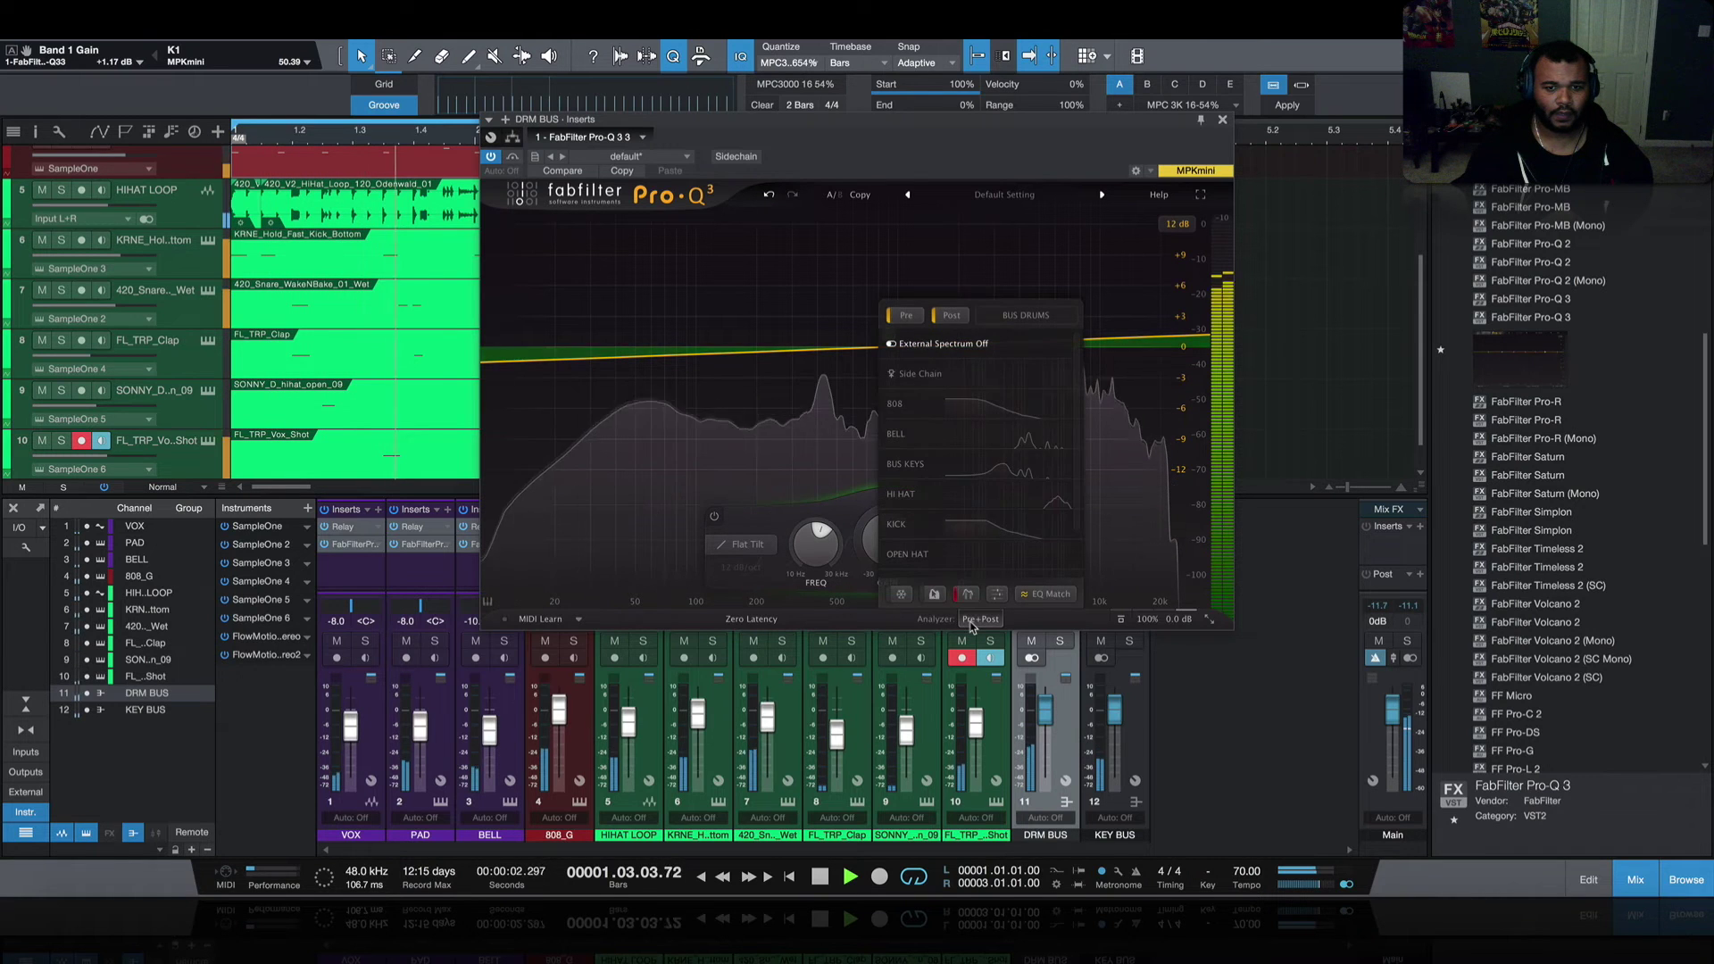
{"action": "left_click", "coordinate": [997, 472]}
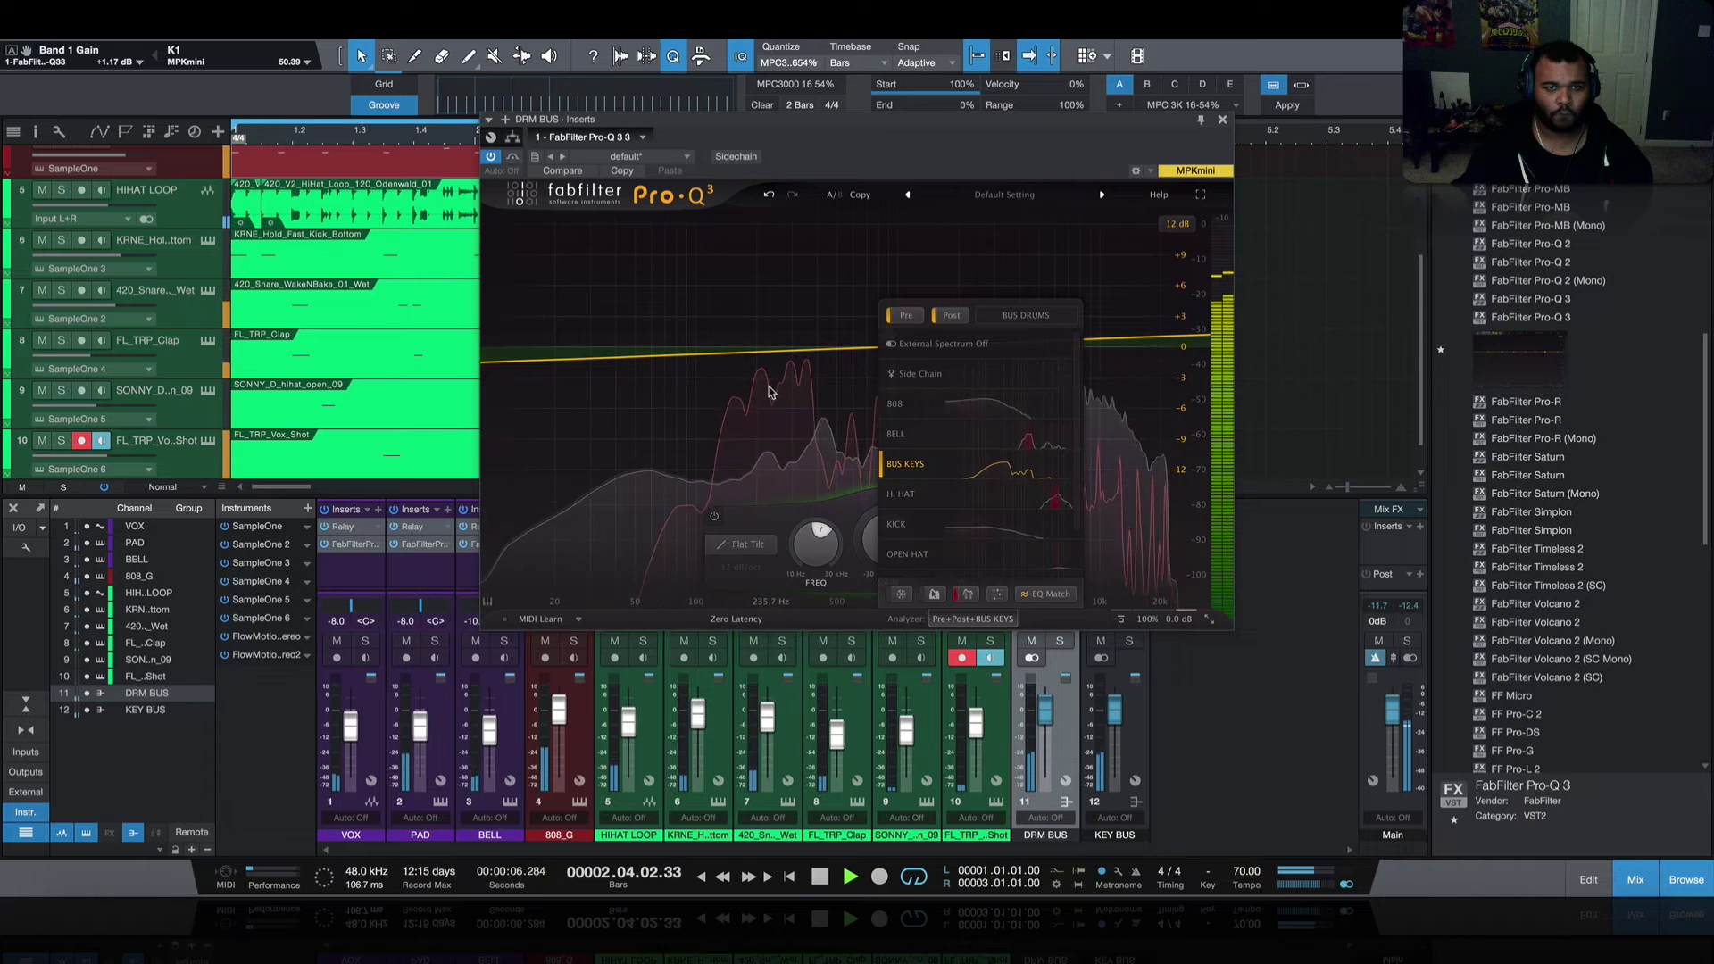
{"action": "left_click", "coordinate": [761, 351]}
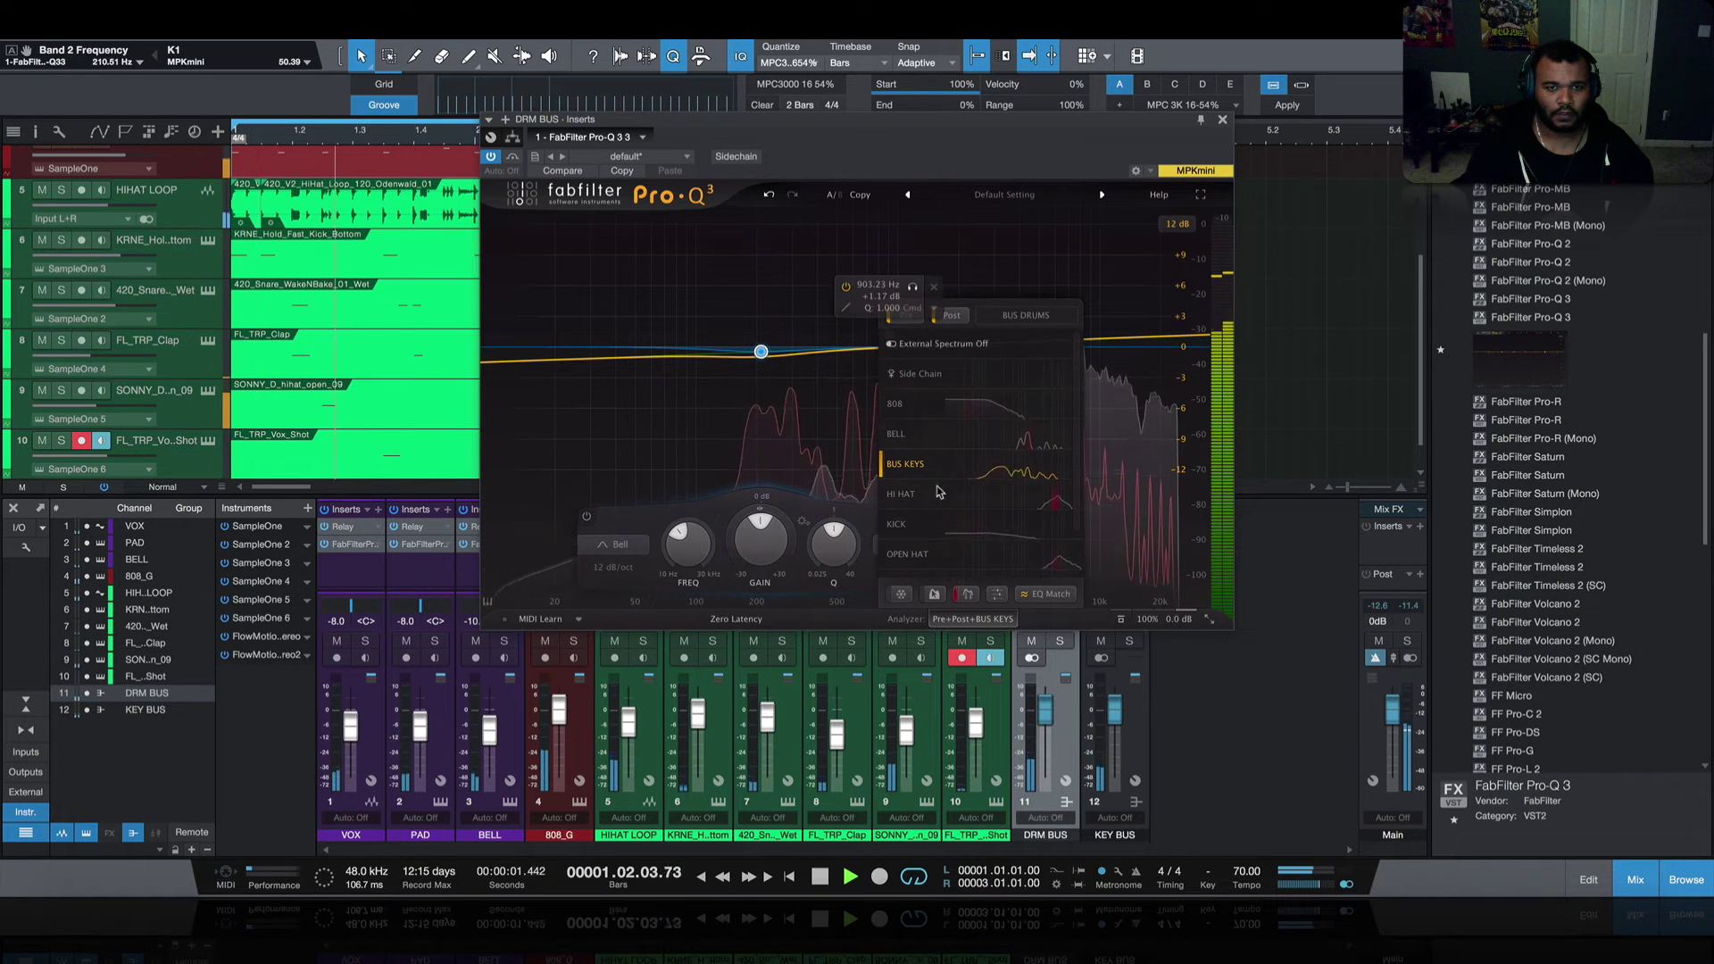
{"action": "left_click", "coordinate": [958, 624]}
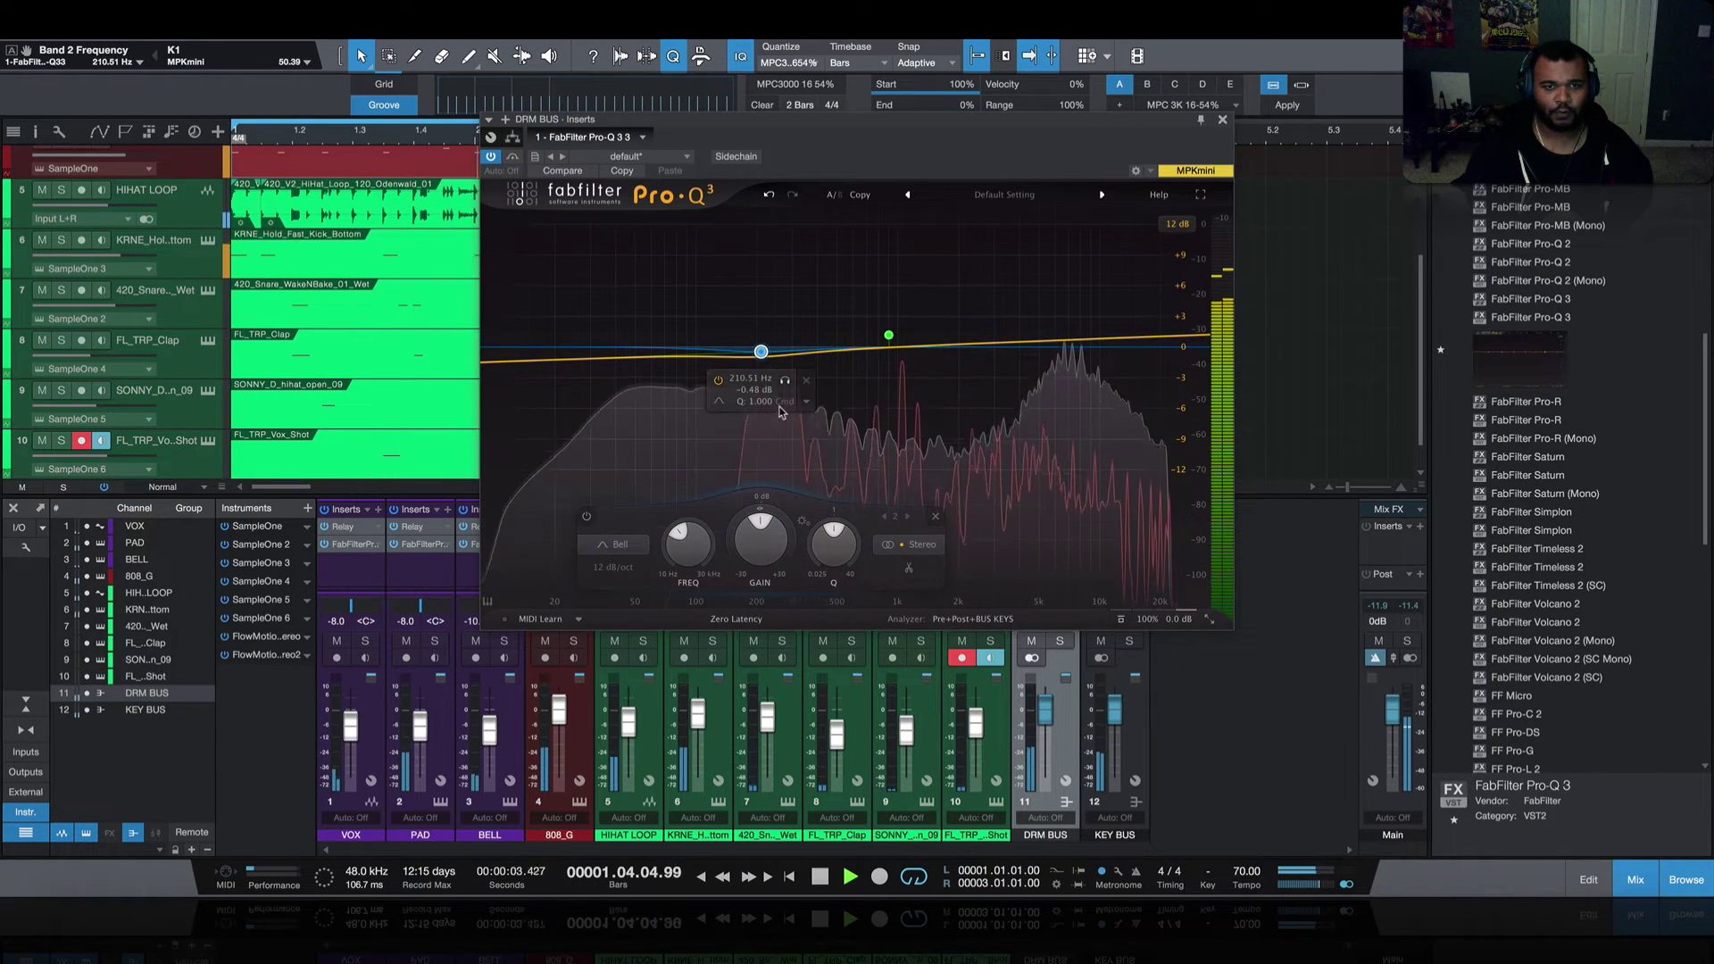
{"action": "left_click_drag", "start_coordinate": [761, 352], "coordinate": [771, 373]}
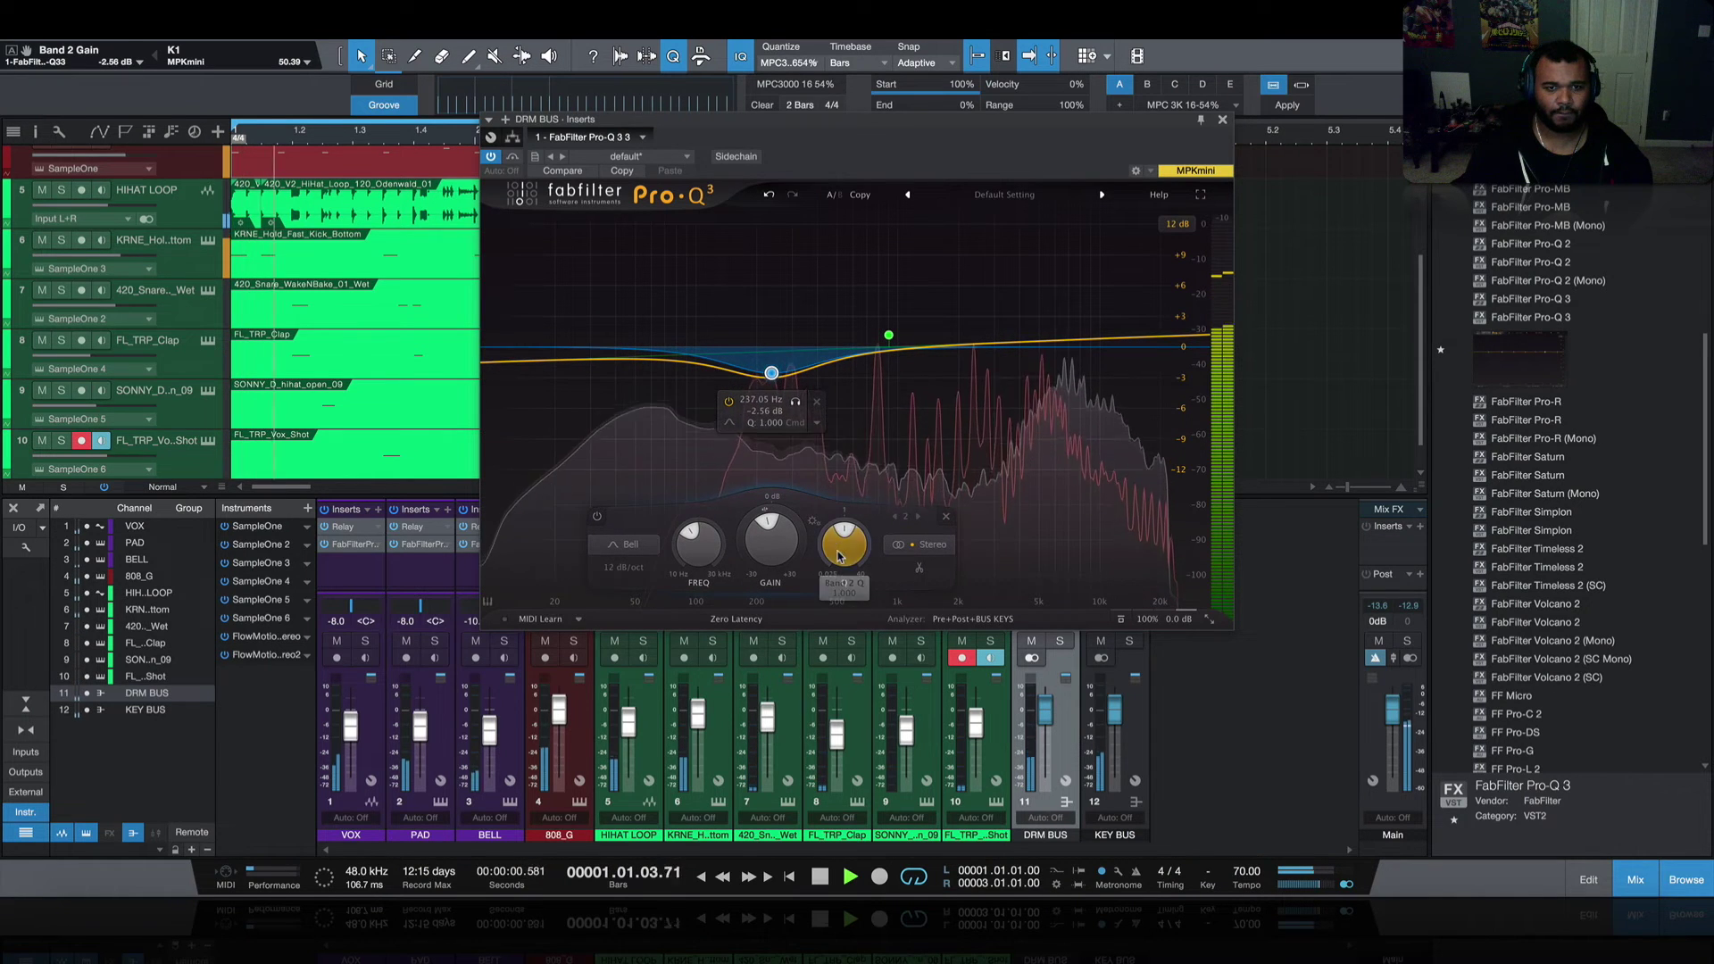
{"action": "left_click_drag", "start_coordinate": [845, 539], "coordinate": [846, 530]}
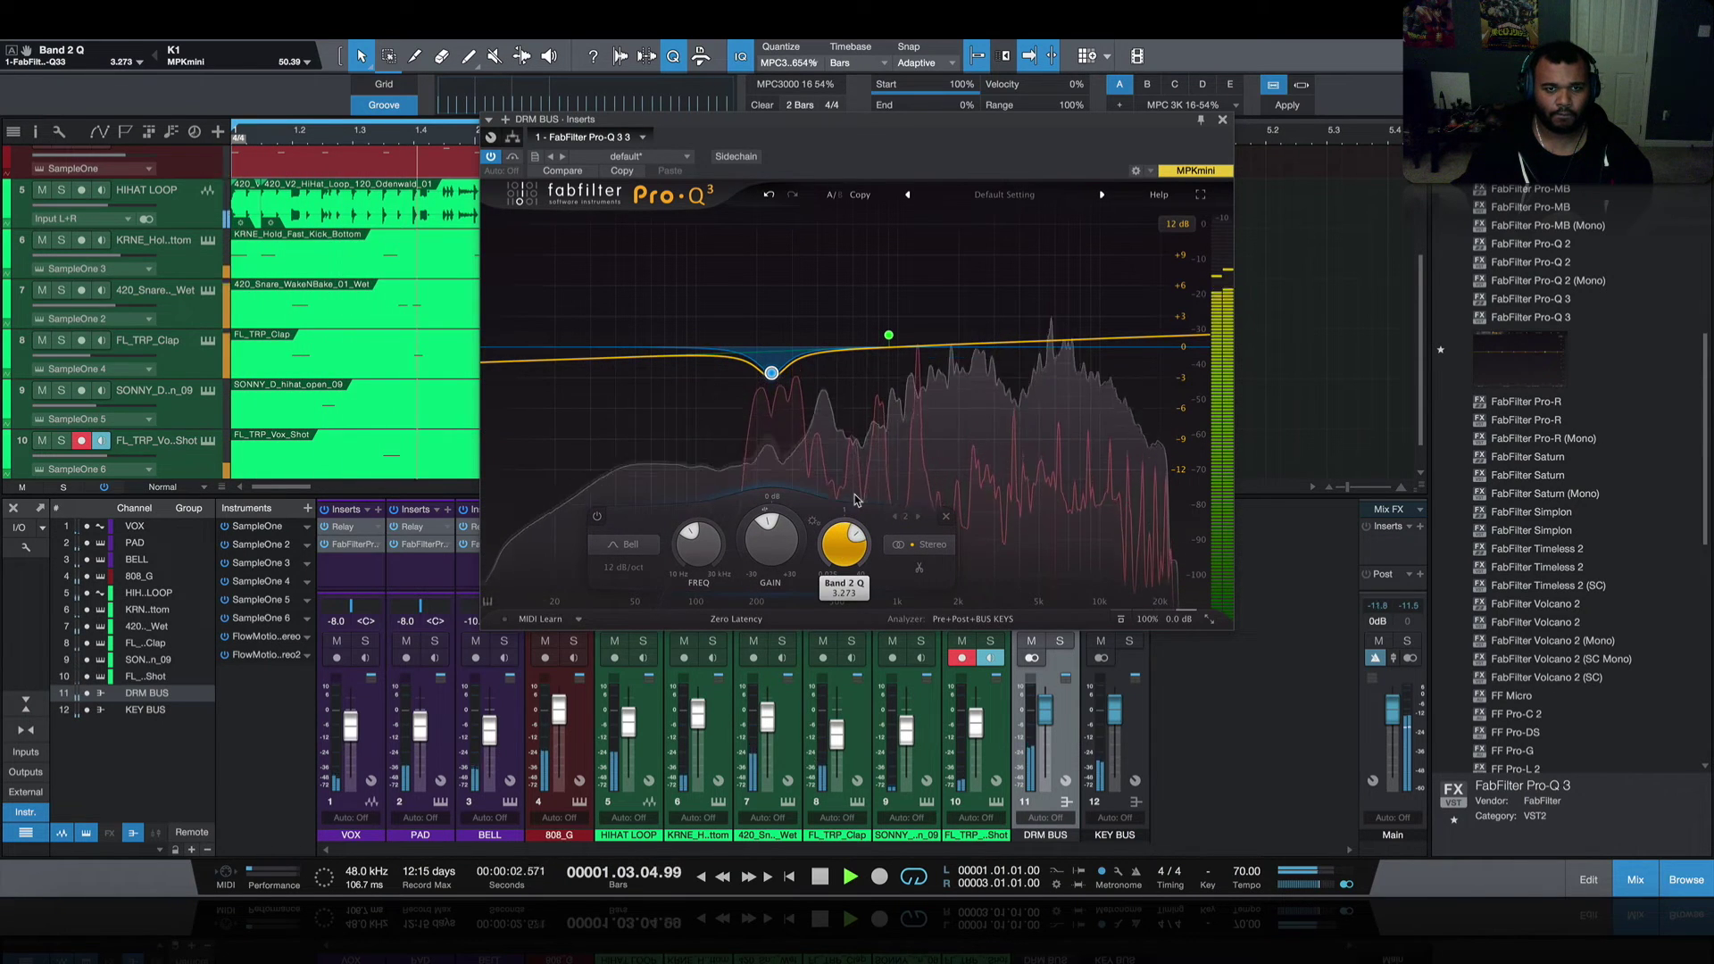
{"action": "left_click_drag", "start_coordinate": [764, 547], "coordinate": [764, 552]}
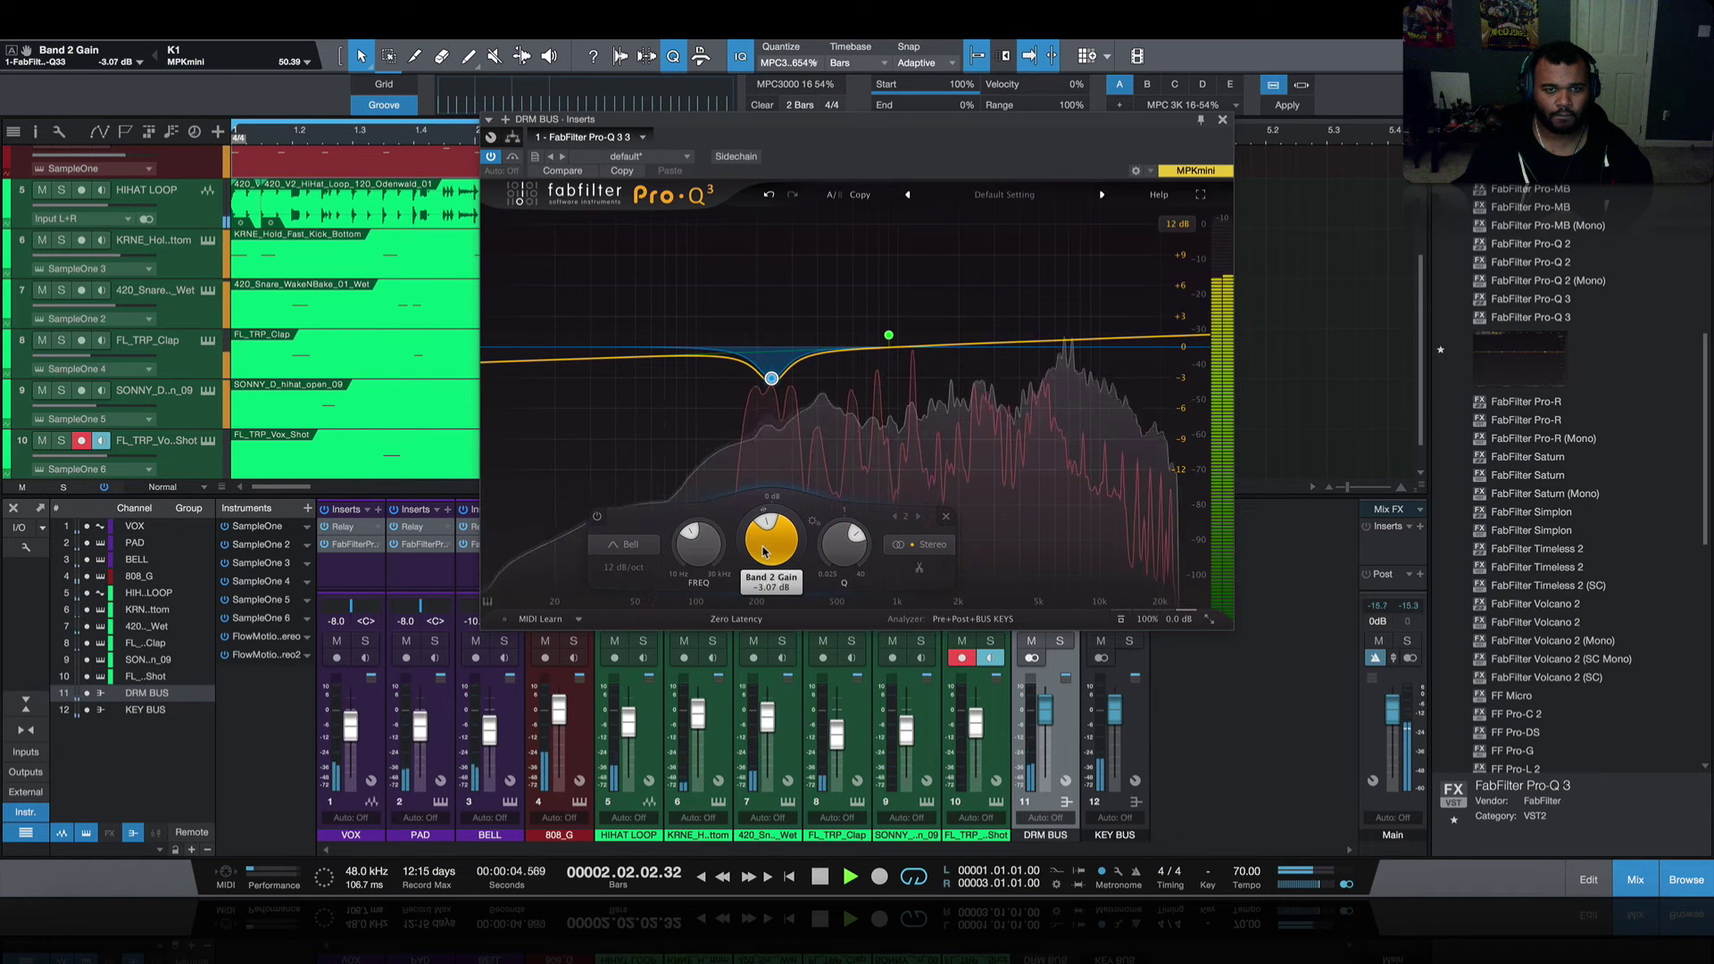
{"action": "key", "text": "space"}
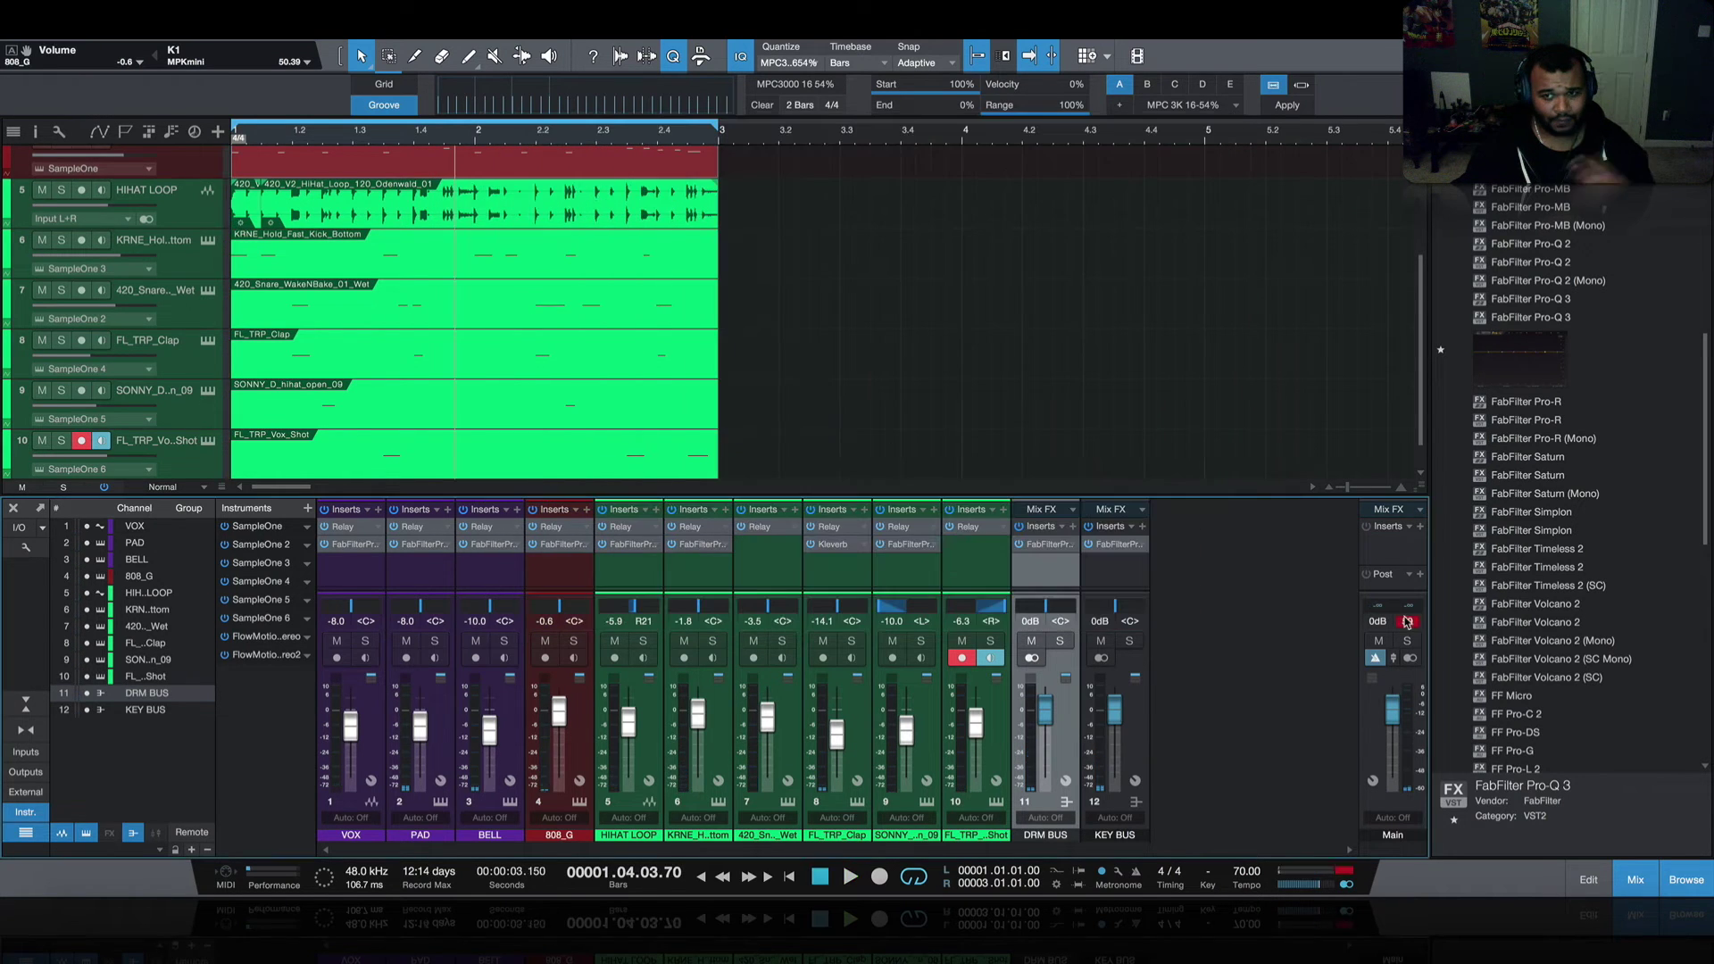
- Insert FabFilter Pro-Q 3 on the Main channel and add Low Cut and High Cut bands with Brickwall slopes at the spectrum's two ends
{"action": "left_click_drag", "start_coordinate": [1397, 701], "coordinate": [1394, 546]}
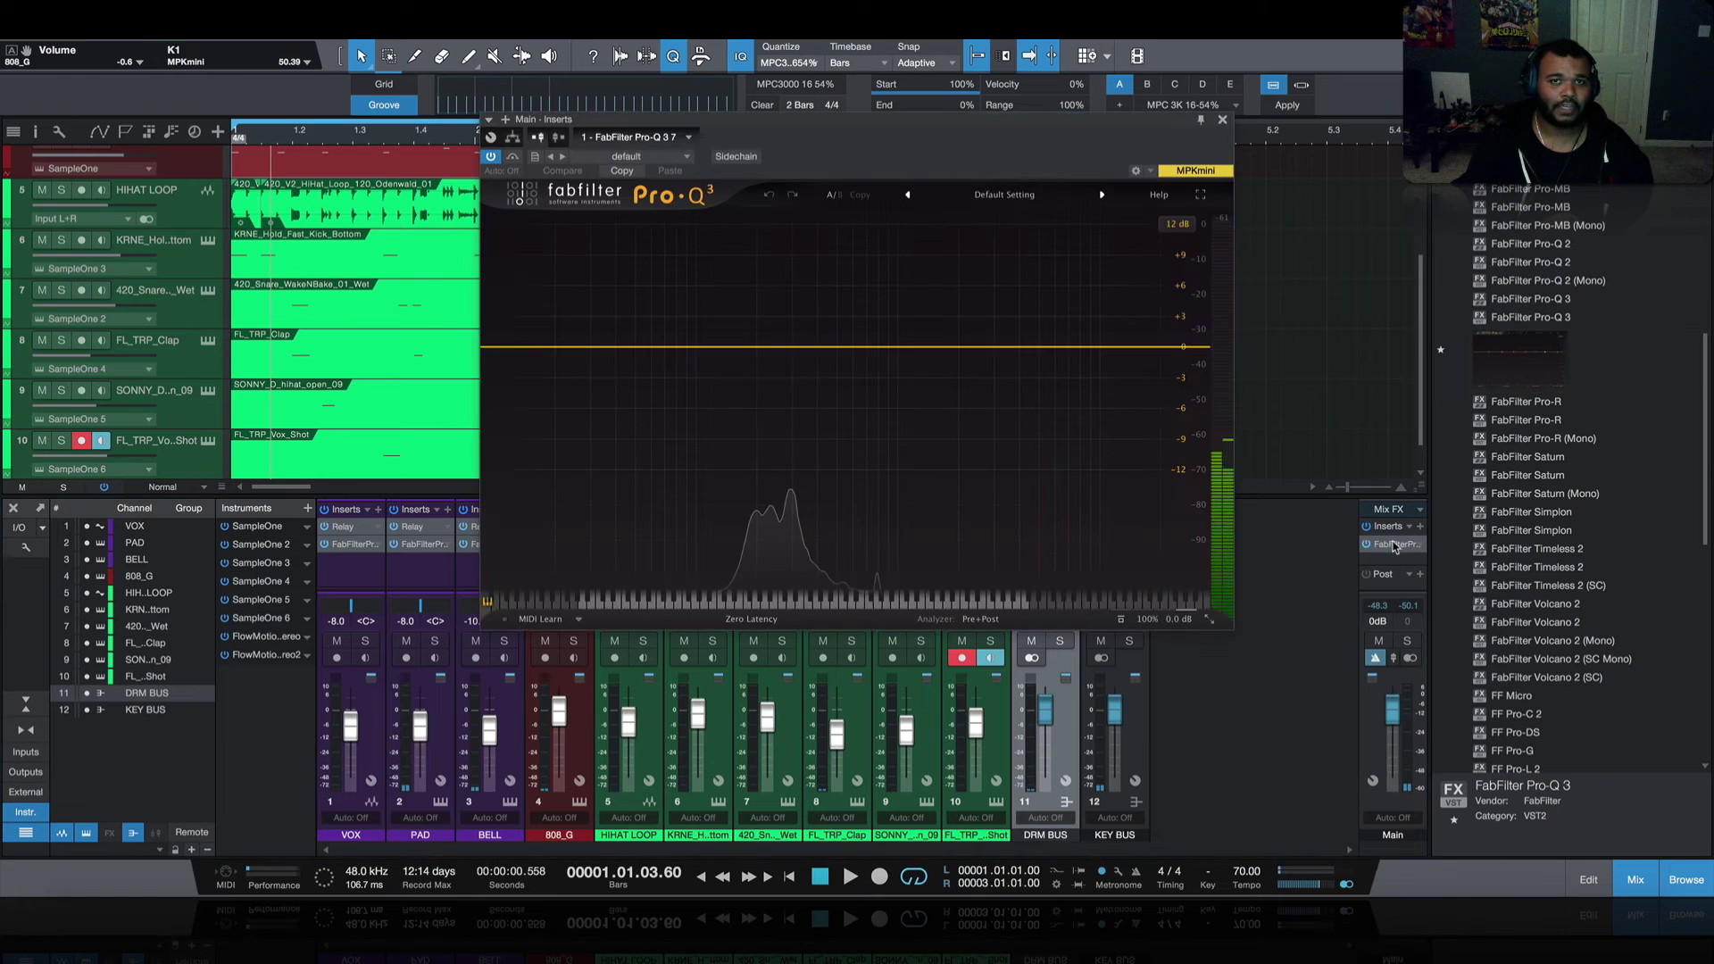
{"action": "left_click", "coordinate": [542, 348]}
{"action": "left_click", "coordinate": [1150, 347]}
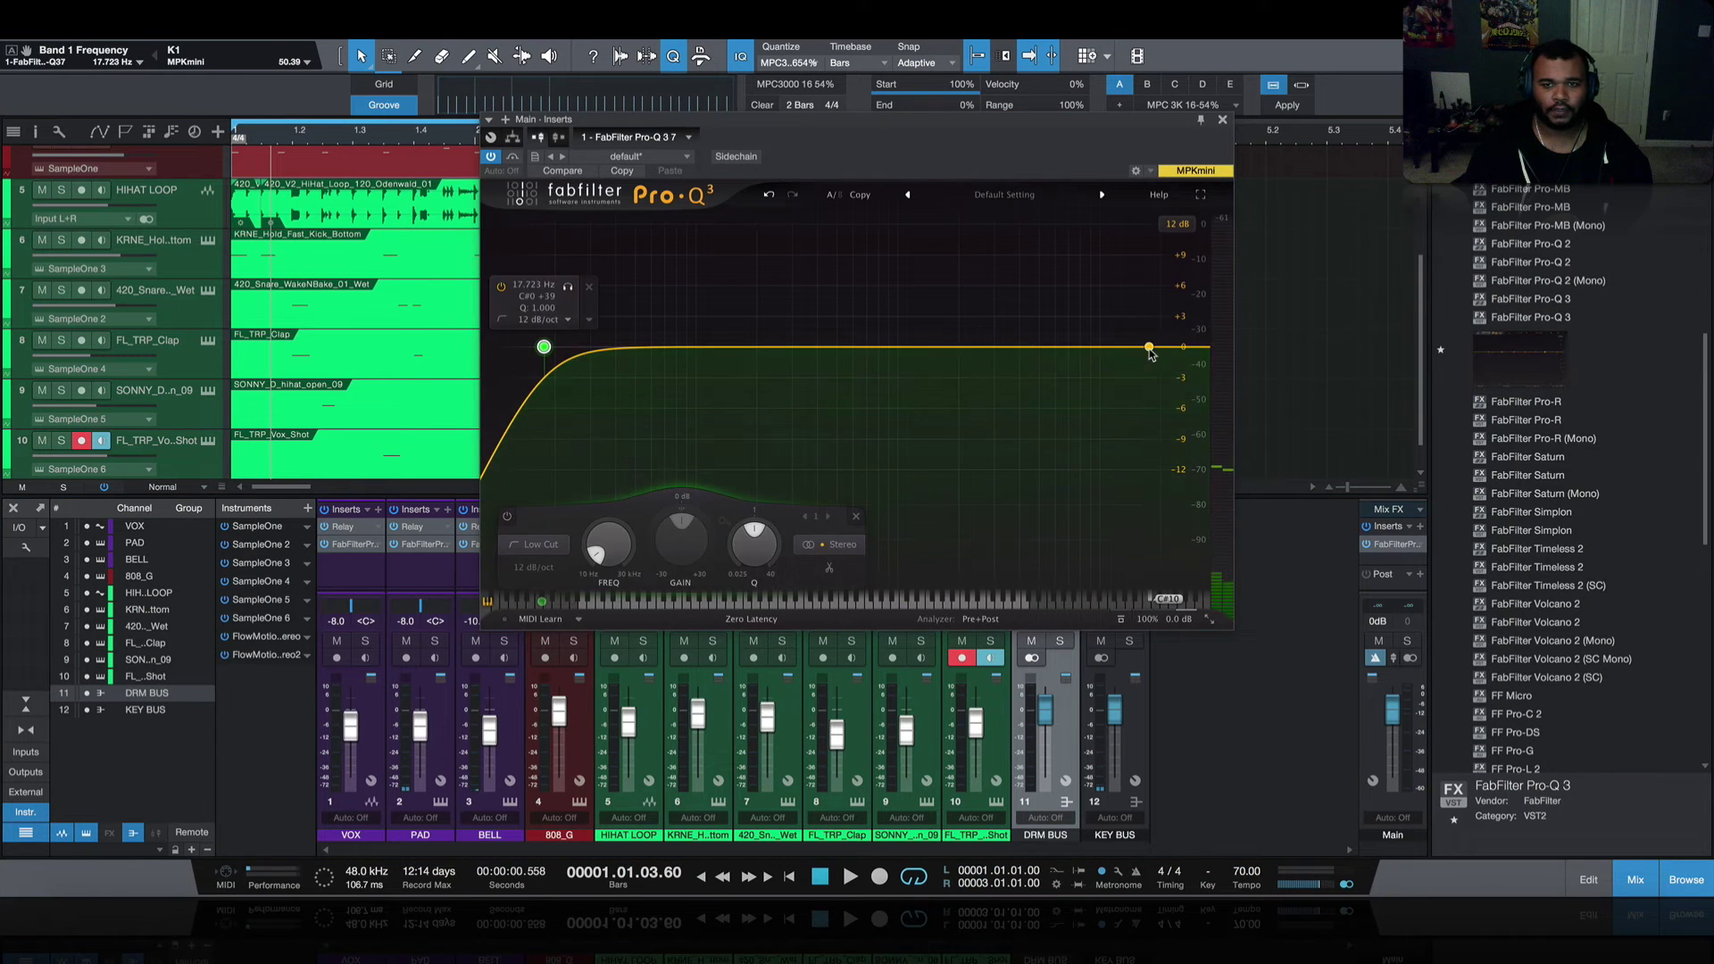
{"action": "scroll", "coordinate": [862, 567], "scroll_direction": "up", "scroll_amount": 8}
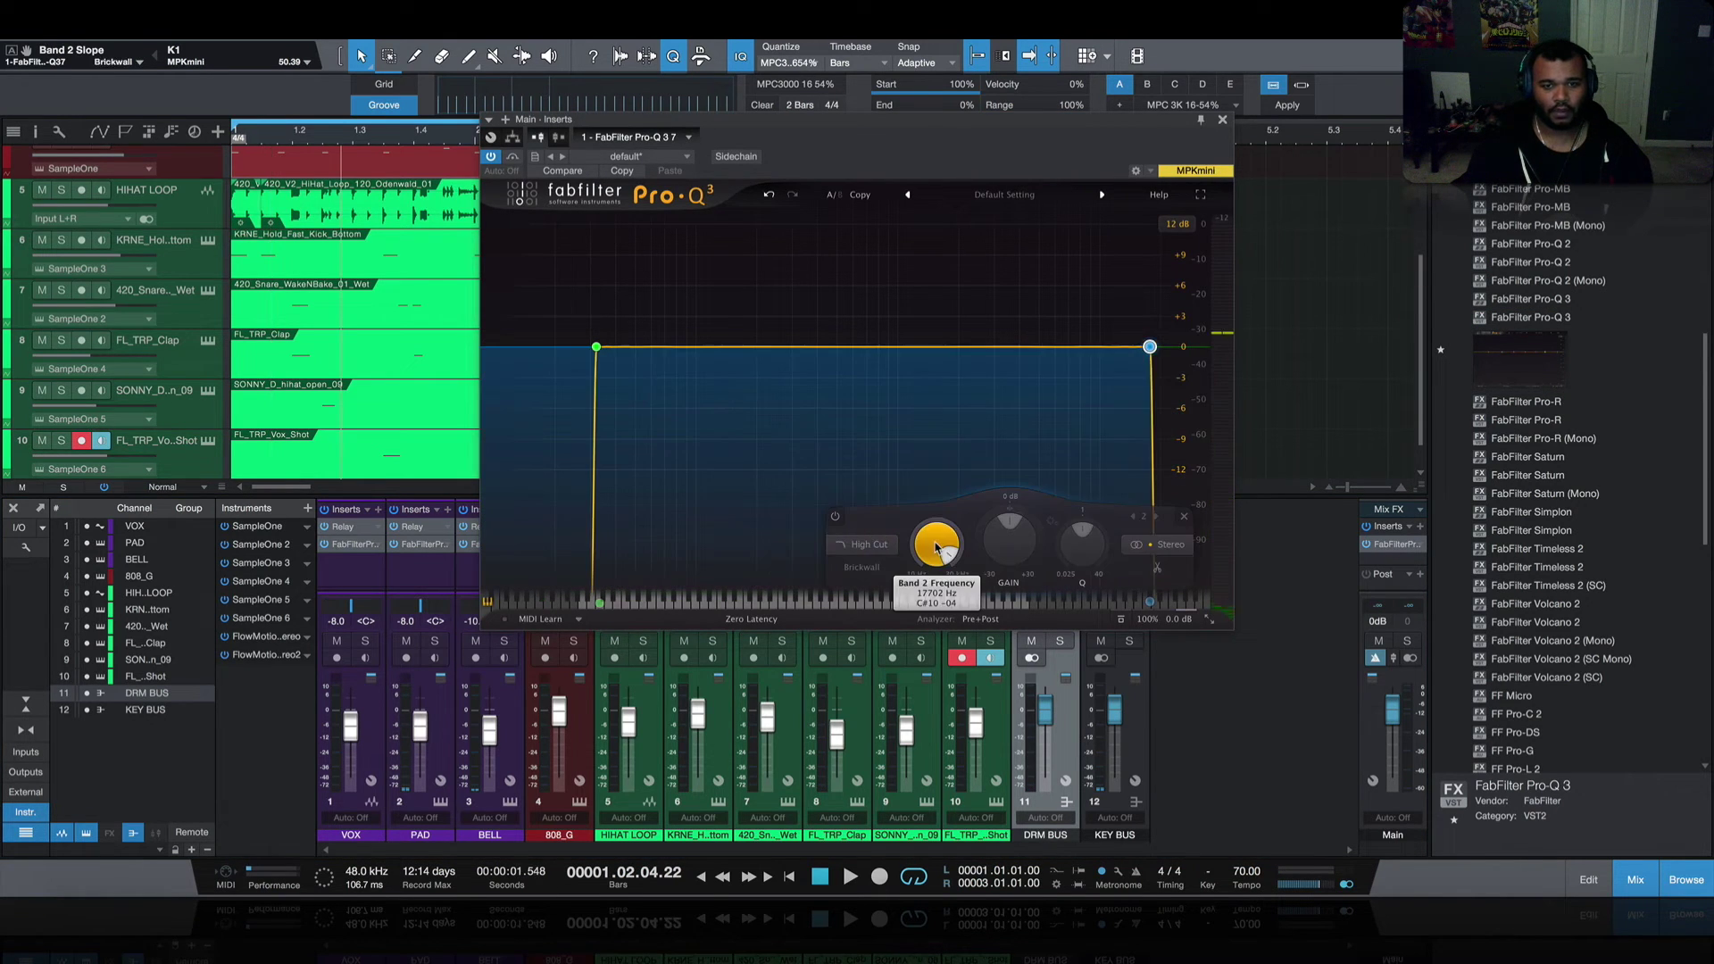
- Sweep the Main equalizer's High Cut from about 56 Hz upward during playback and settle it at about 16655 Hz
{"action": "left_click_drag", "start_coordinate": [916, 637], "coordinate": [911, 696]}
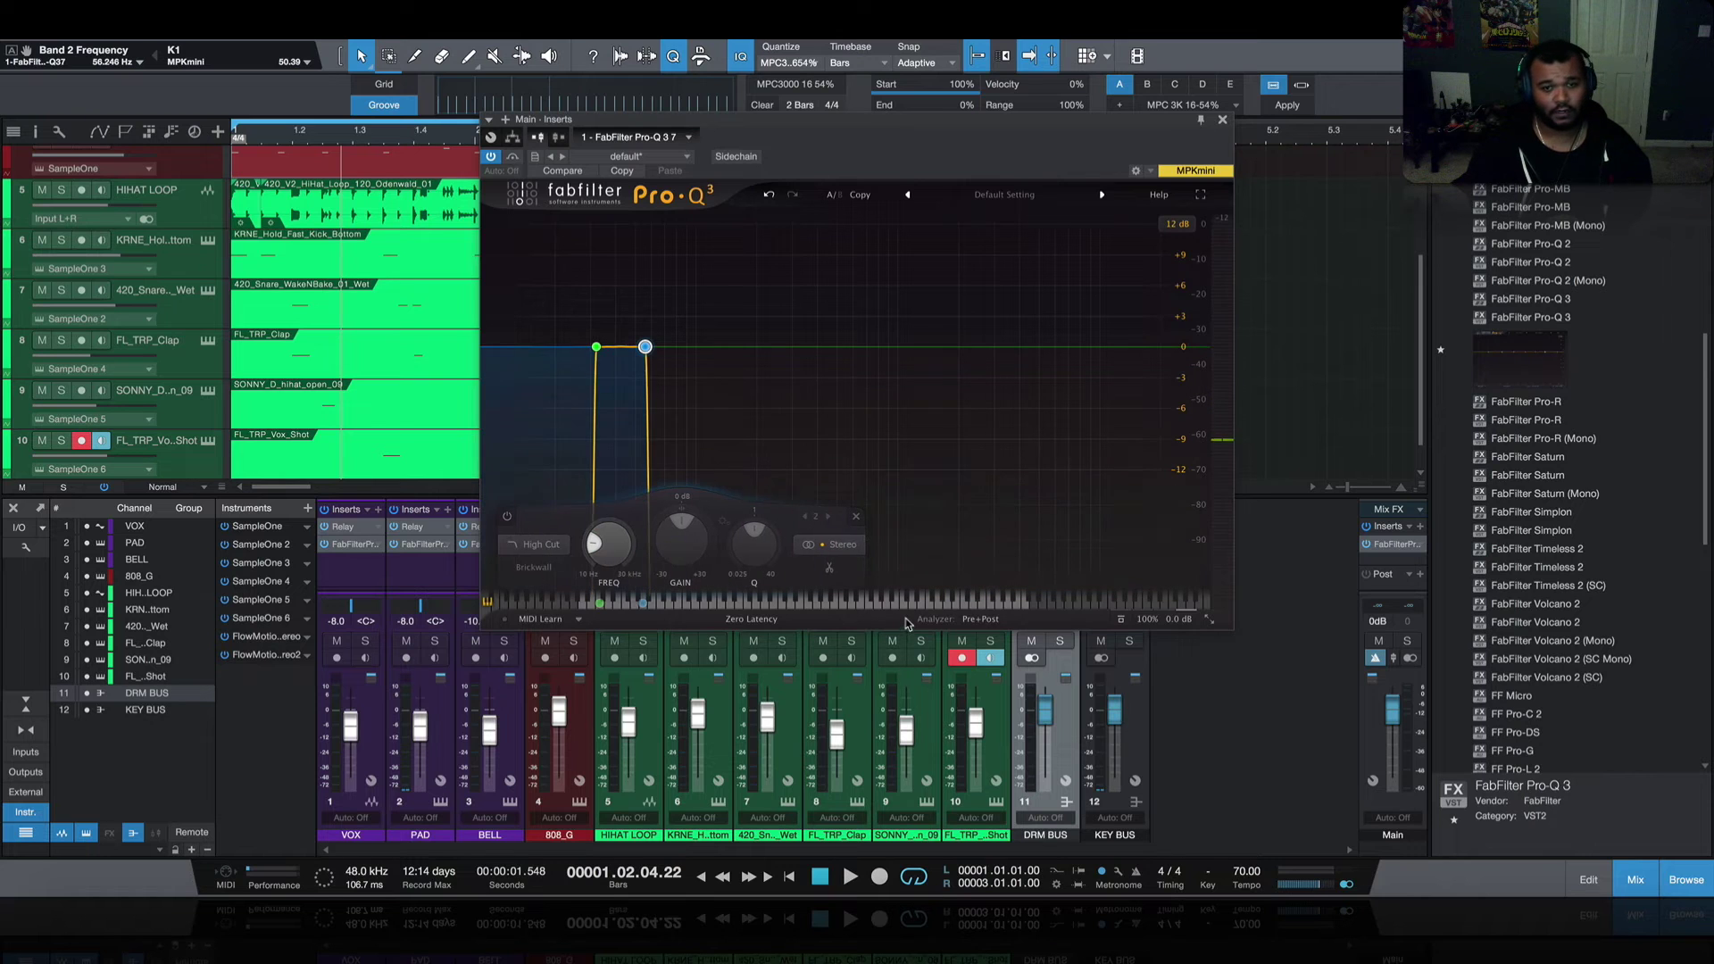
{"action": "scroll", "coordinate": [622, 542], "scroll_direction": "up", "scroll_amount": 3}
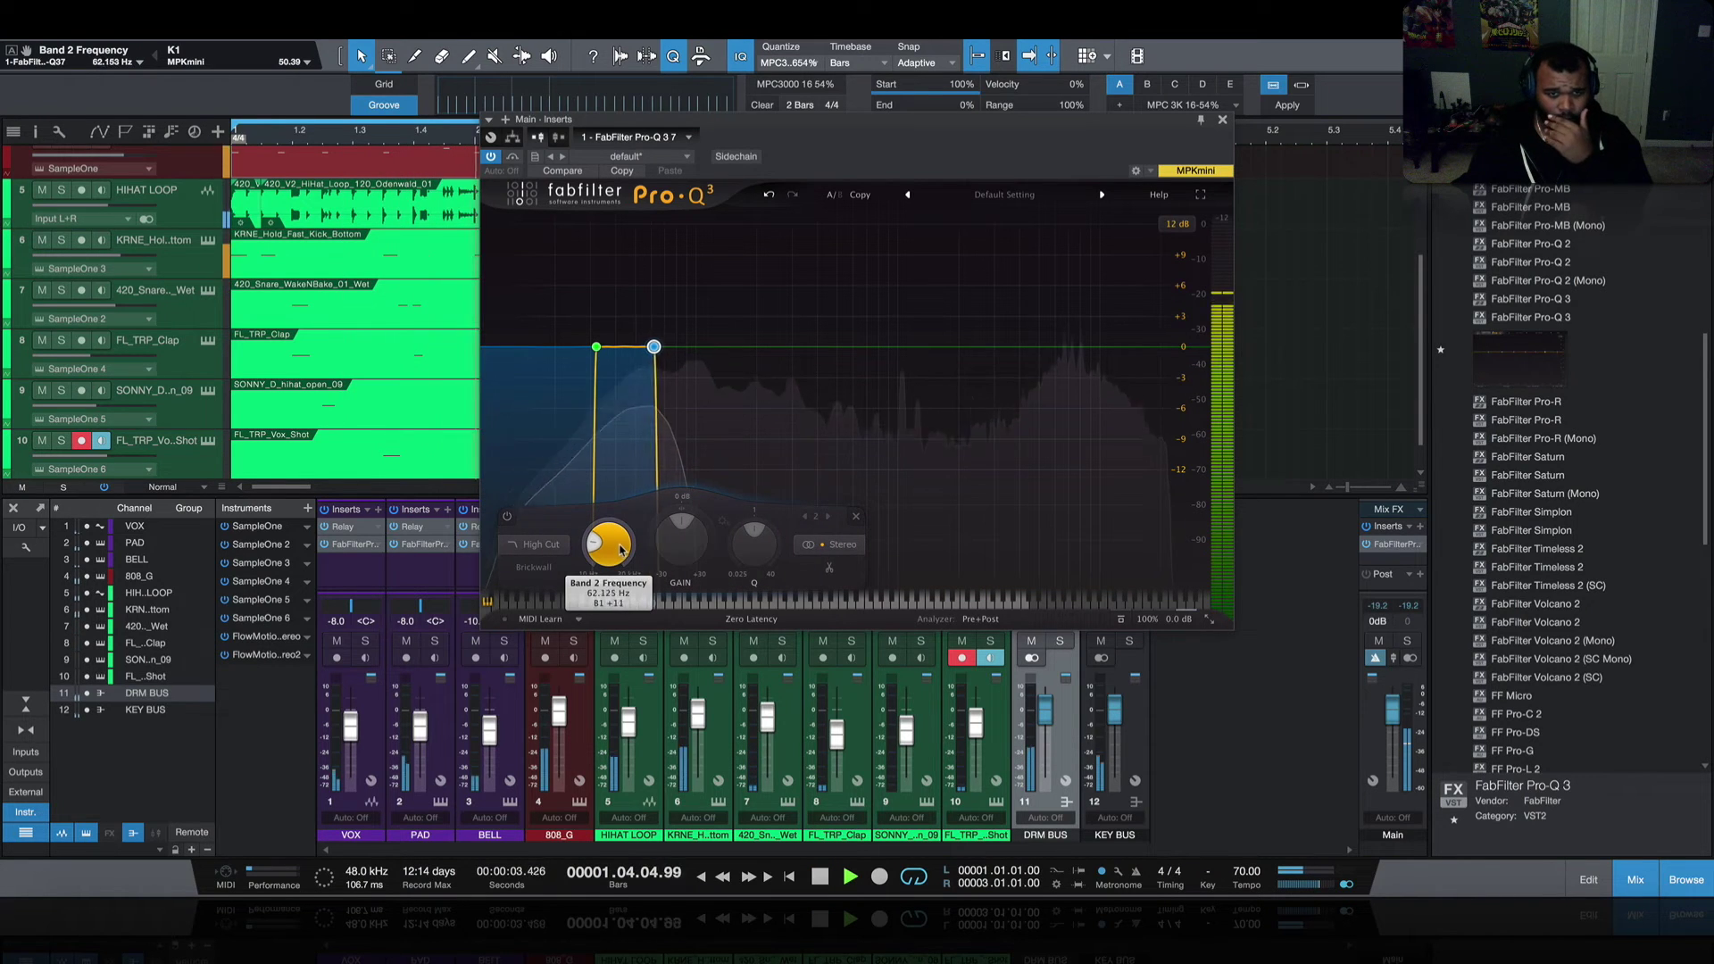
{"action": "left_click_drag", "start_coordinate": [622, 542], "coordinate": [623, 484]}
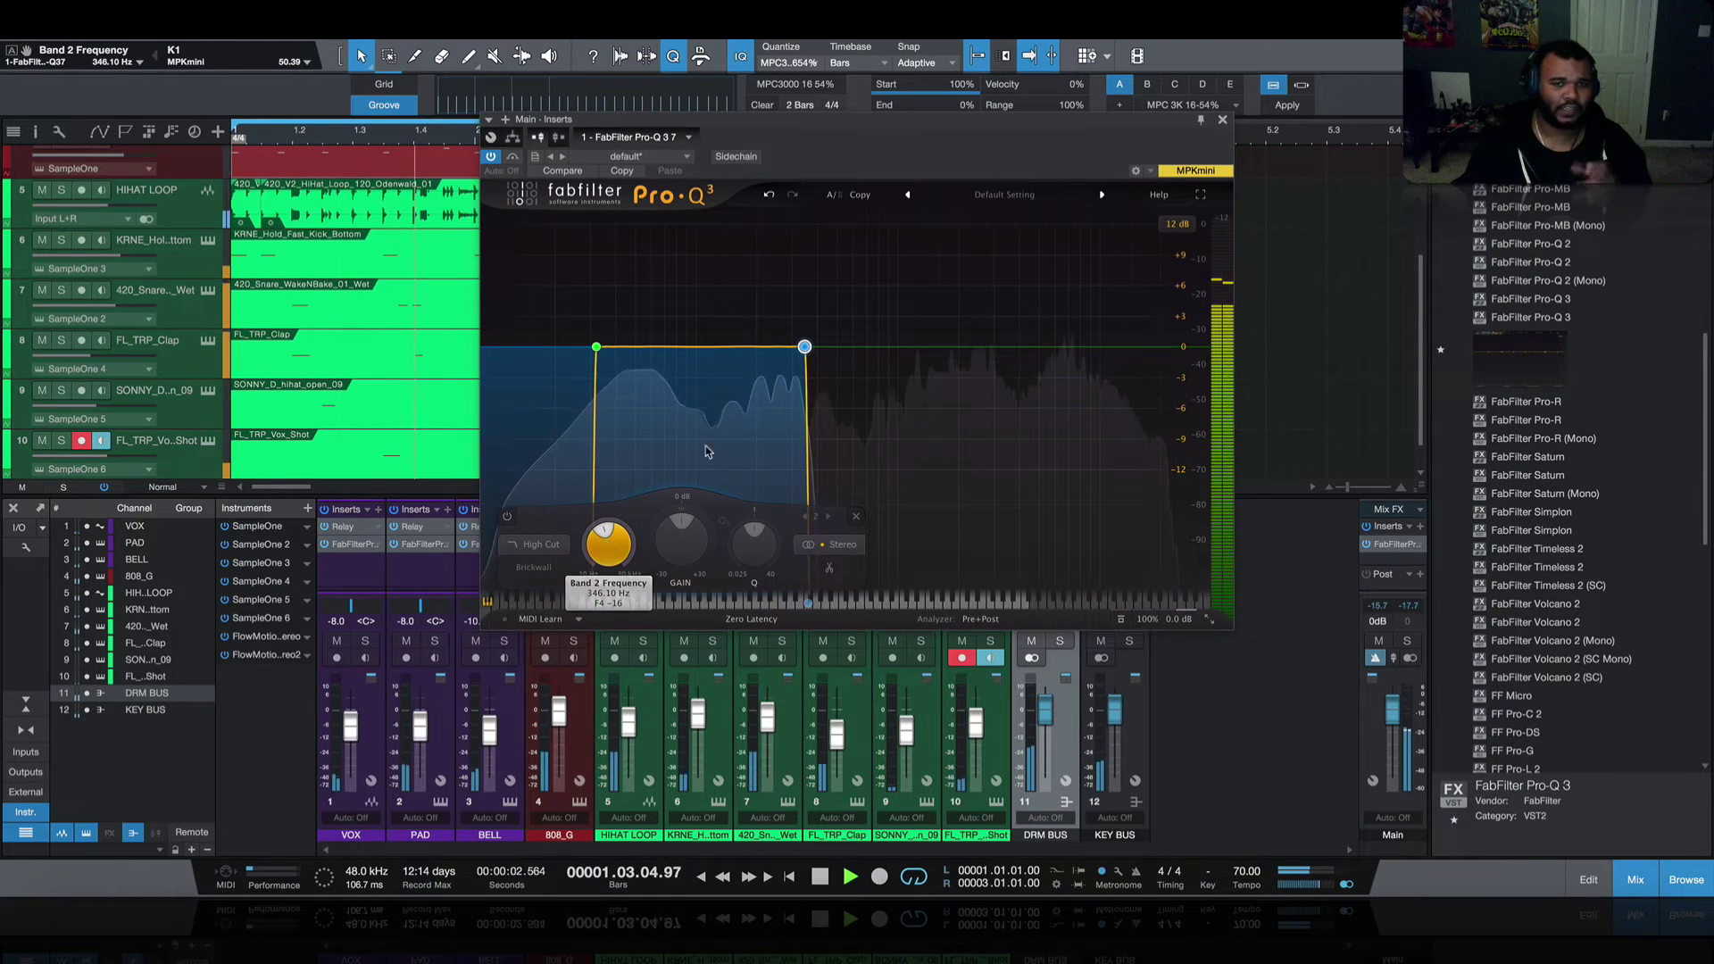
{"action": "left_click_drag", "start_coordinate": [730, 544], "coordinate": [749, 452]}
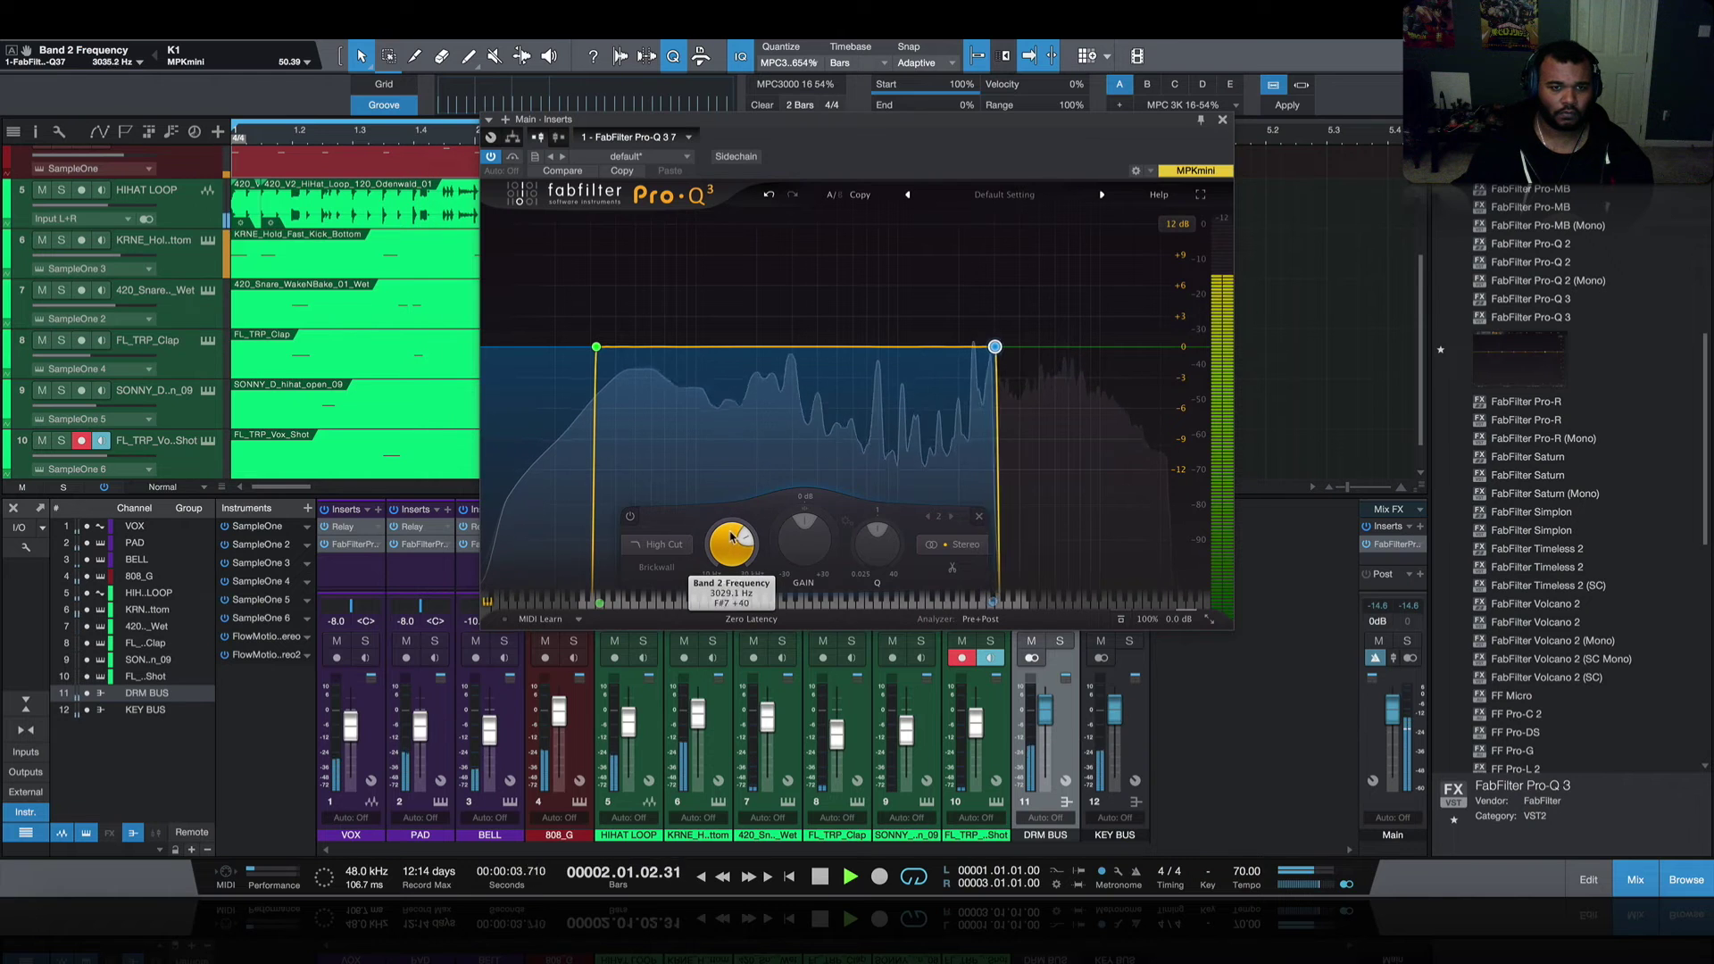
{"action": "left_click_drag", "start_coordinate": [733, 527], "coordinate": [733, 542]}
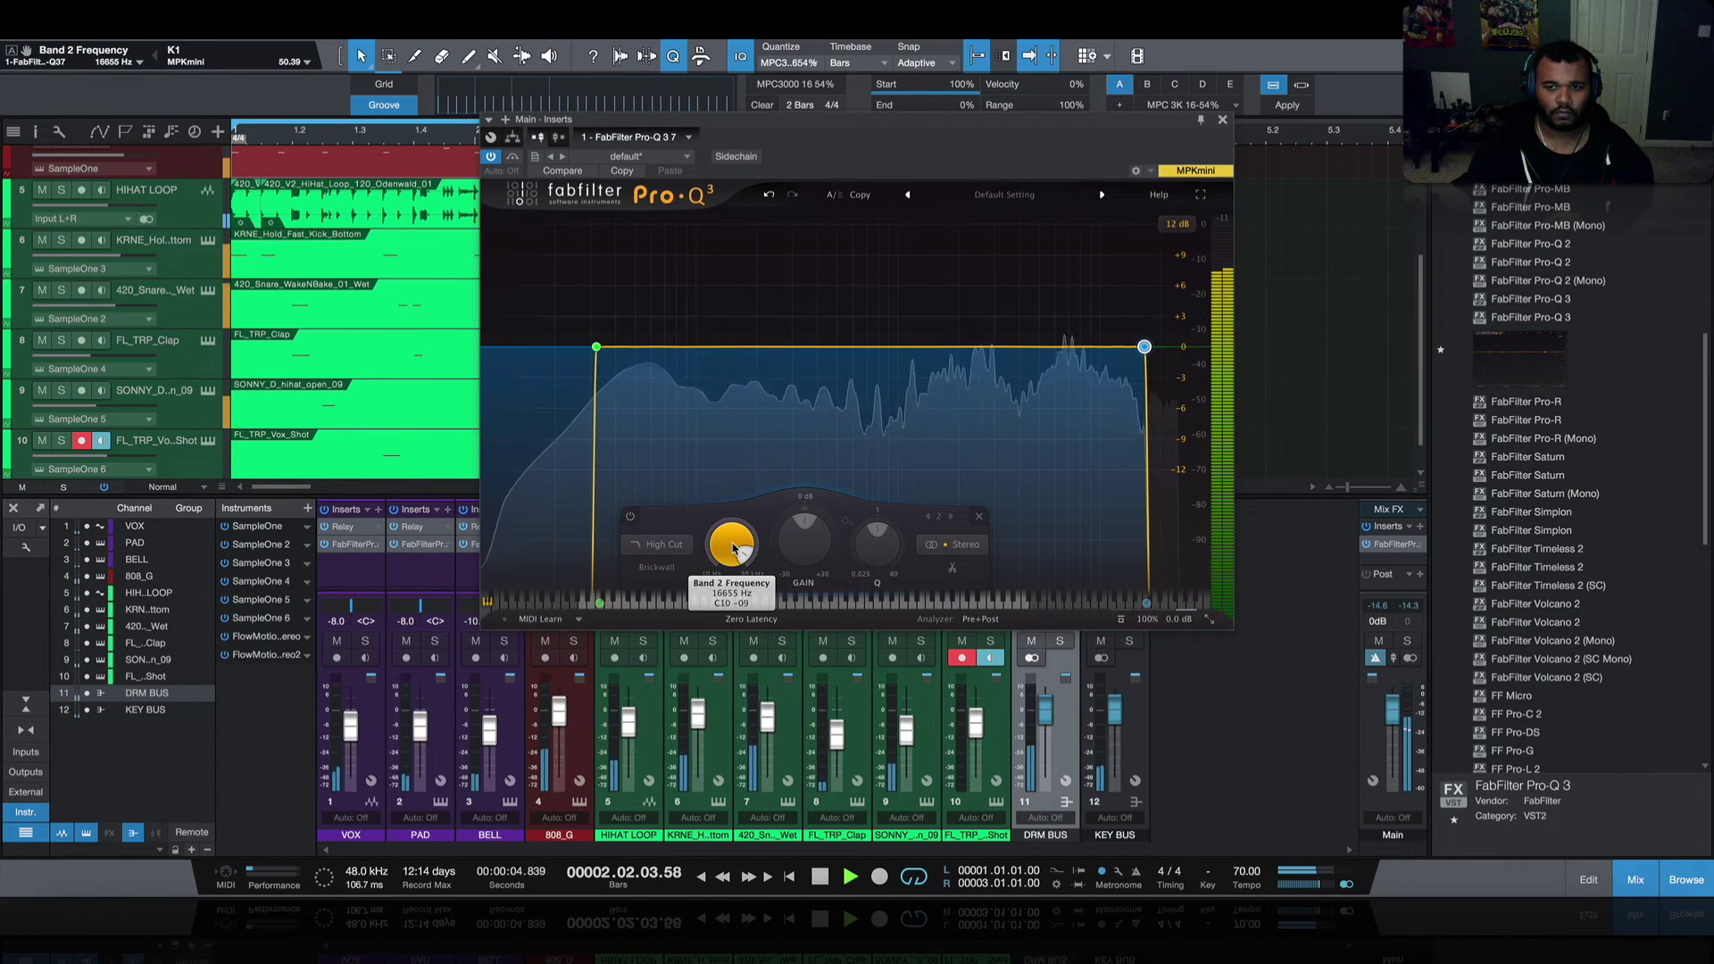
- Add a Mid-only bell dip of about -2.38 dB just below 1 kHz to the Main equalizer while auditioning the beat
{"action": "left_click", "coordinate": [942, 348]}
{"action": "left_click", "coordinate": [1100, 545]}
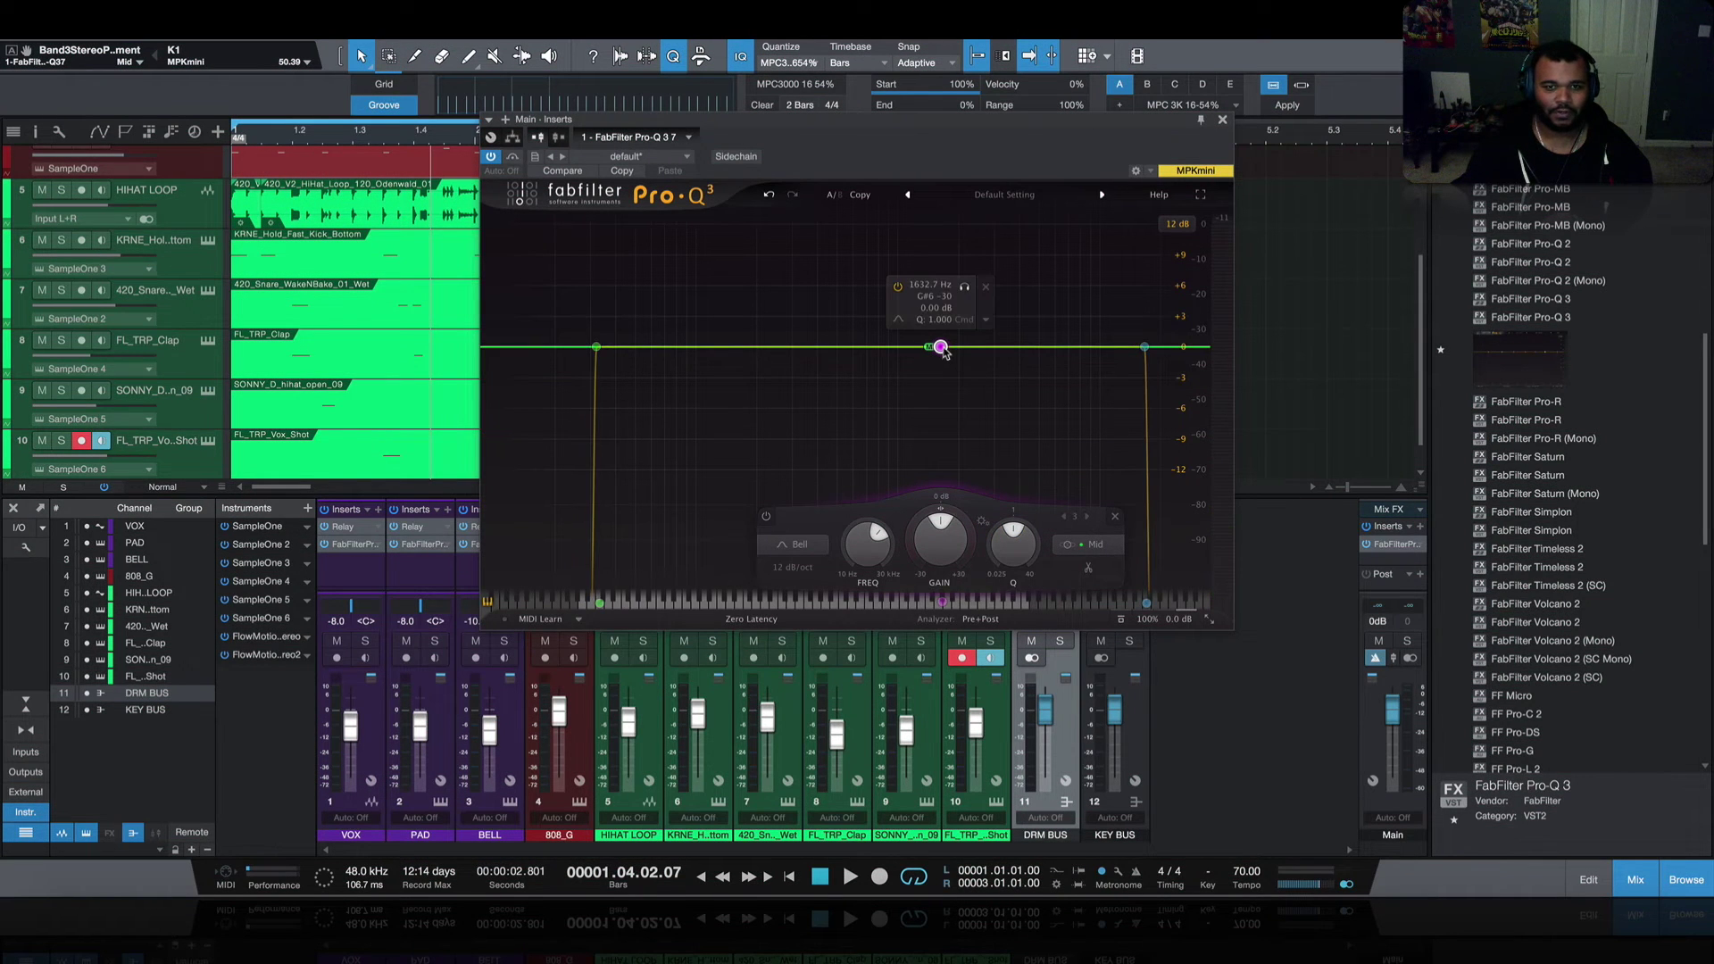
{"action": "left_click_drag", "start_coordinate": [941, 348], "coordinate": [940, 353]}
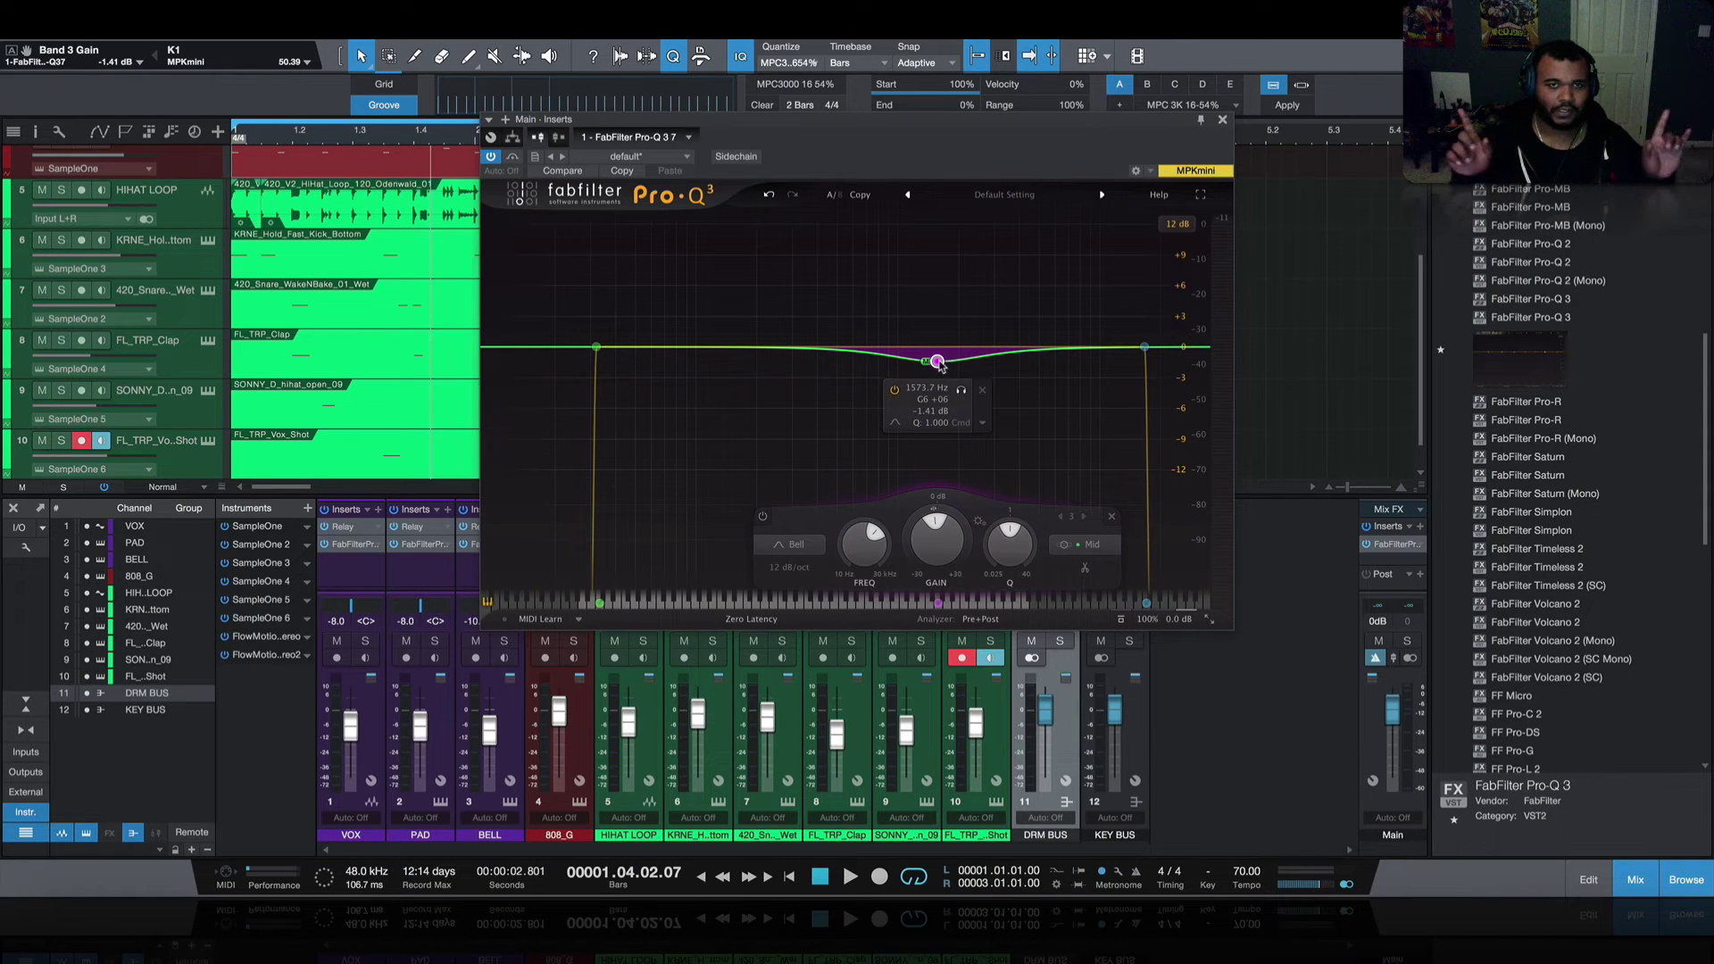
{"action": "key", "text": "space"}
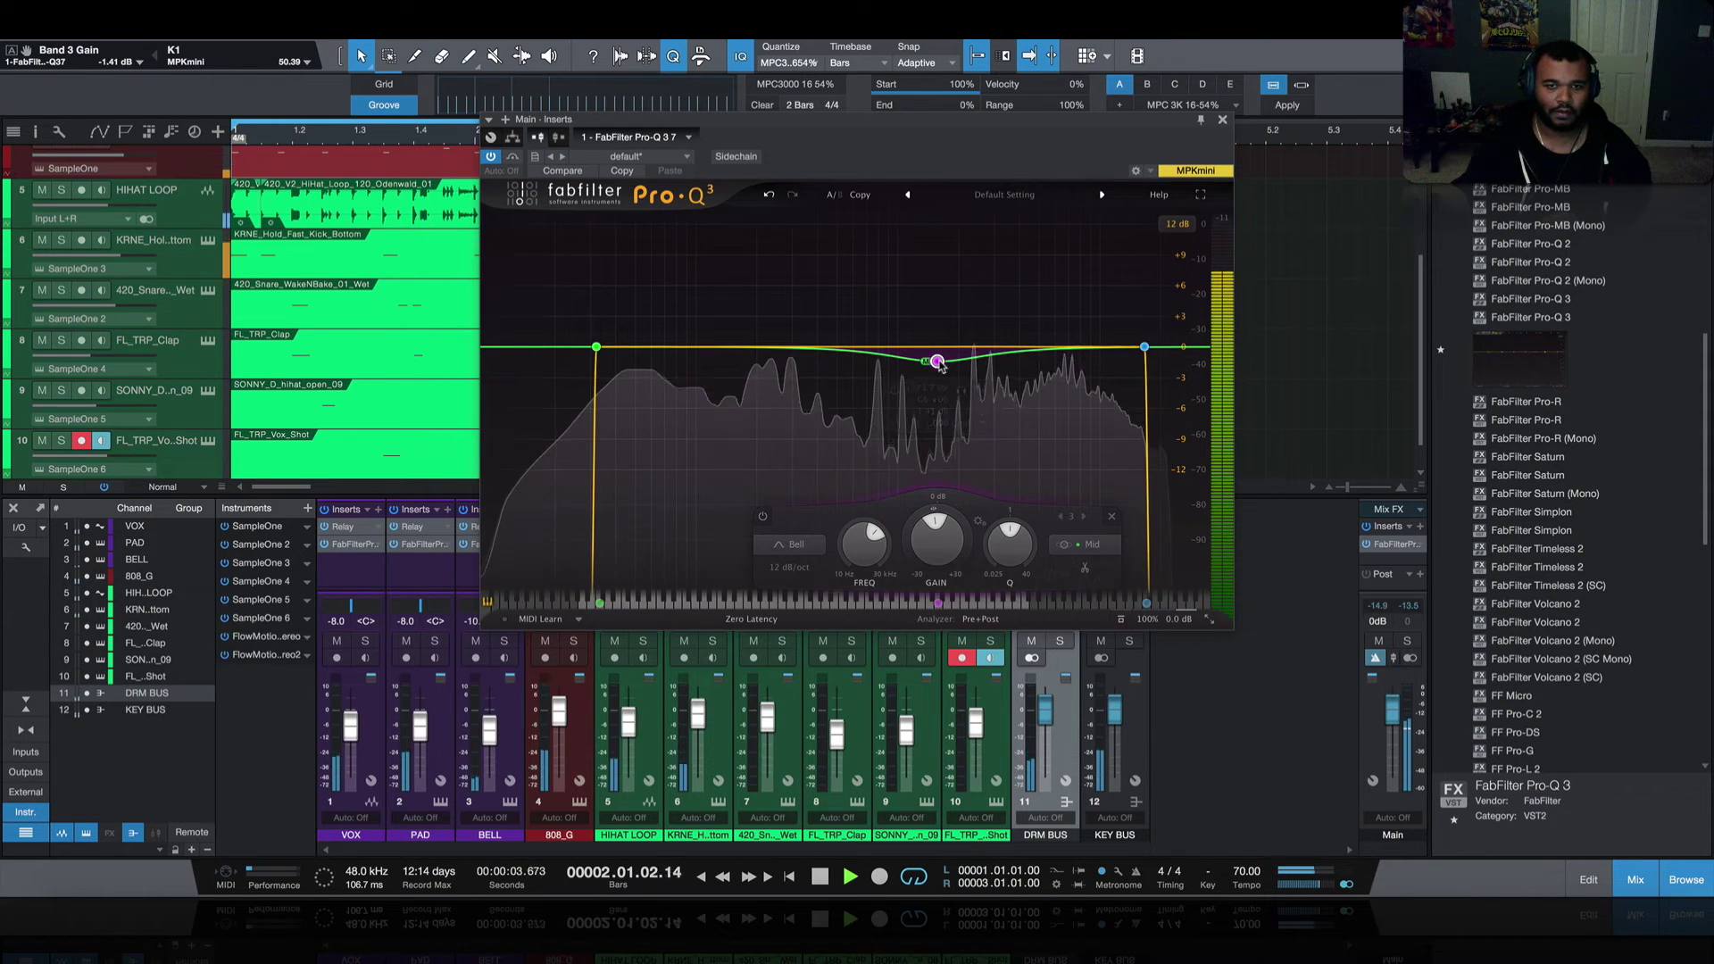
{"action": "mouse_move", "coordinate": [969, 386]}
{"action": "left_click_drag", "start_coordinate": [937, 361], "coordinate": [889, 369]}
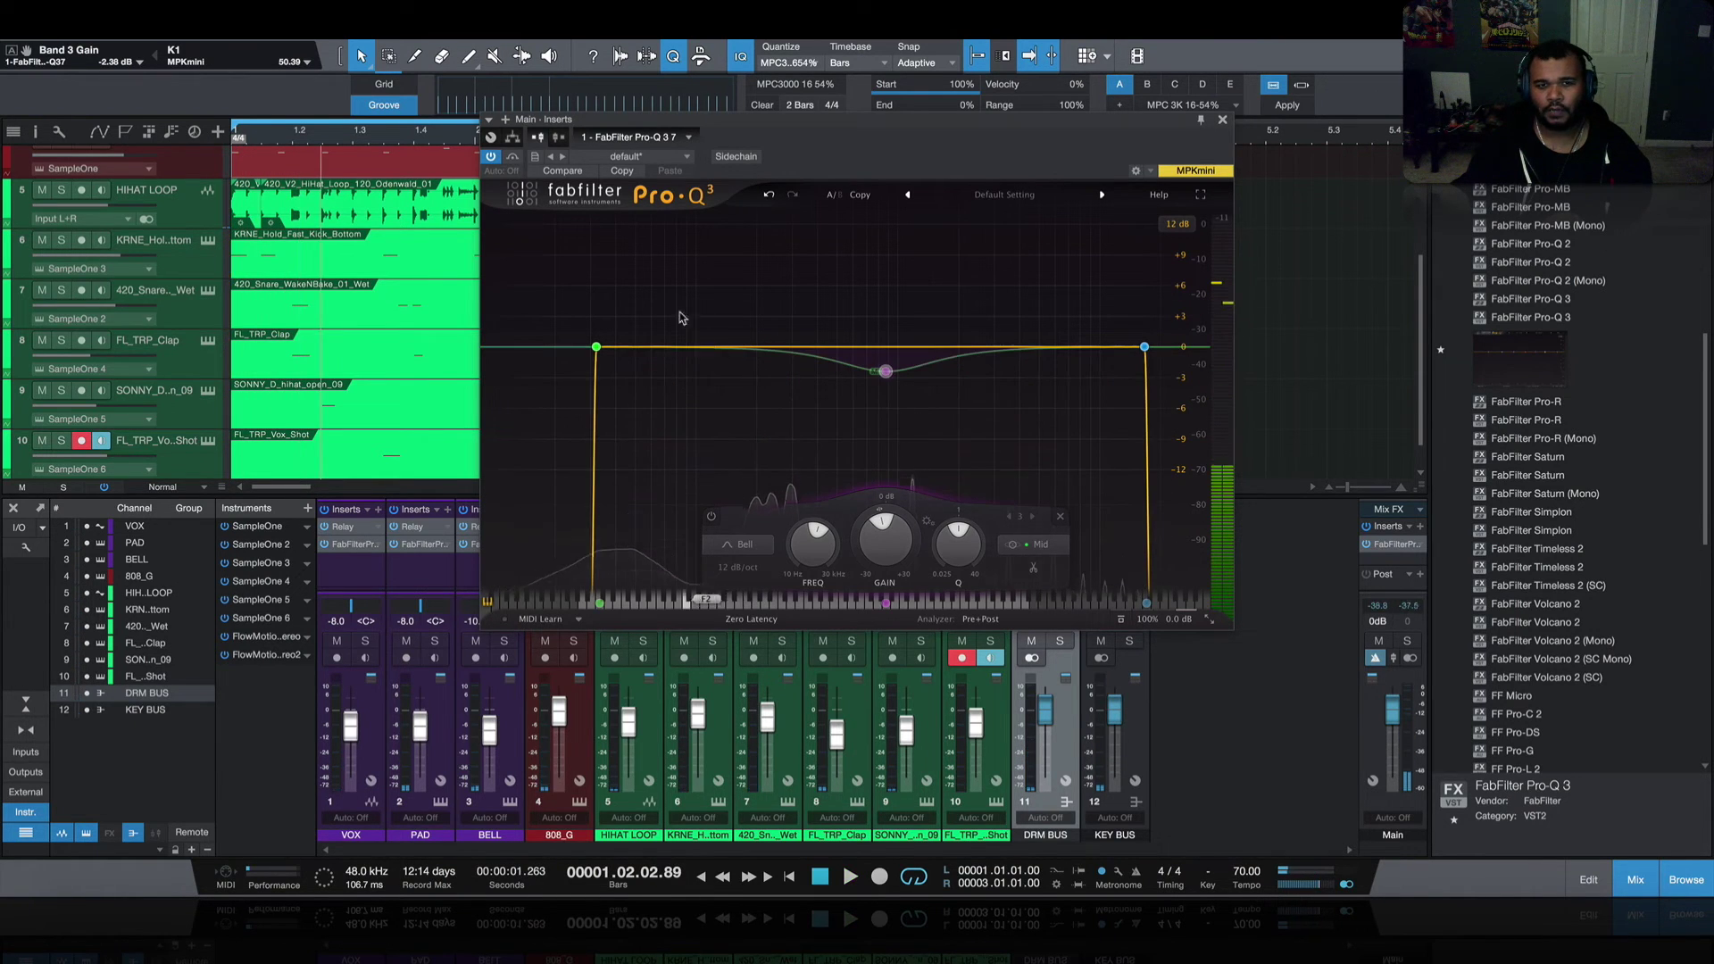
- Add a band near 134 Hz to the Main equalizer, try the Notch shape, and return it to Bell with a Q of 25.038
{"action": "left_click_drag", "start_coordinate": [719, 348], "coordinate": [711, 332]}
{"action": "left_click", "coordinate": [564, 545]}
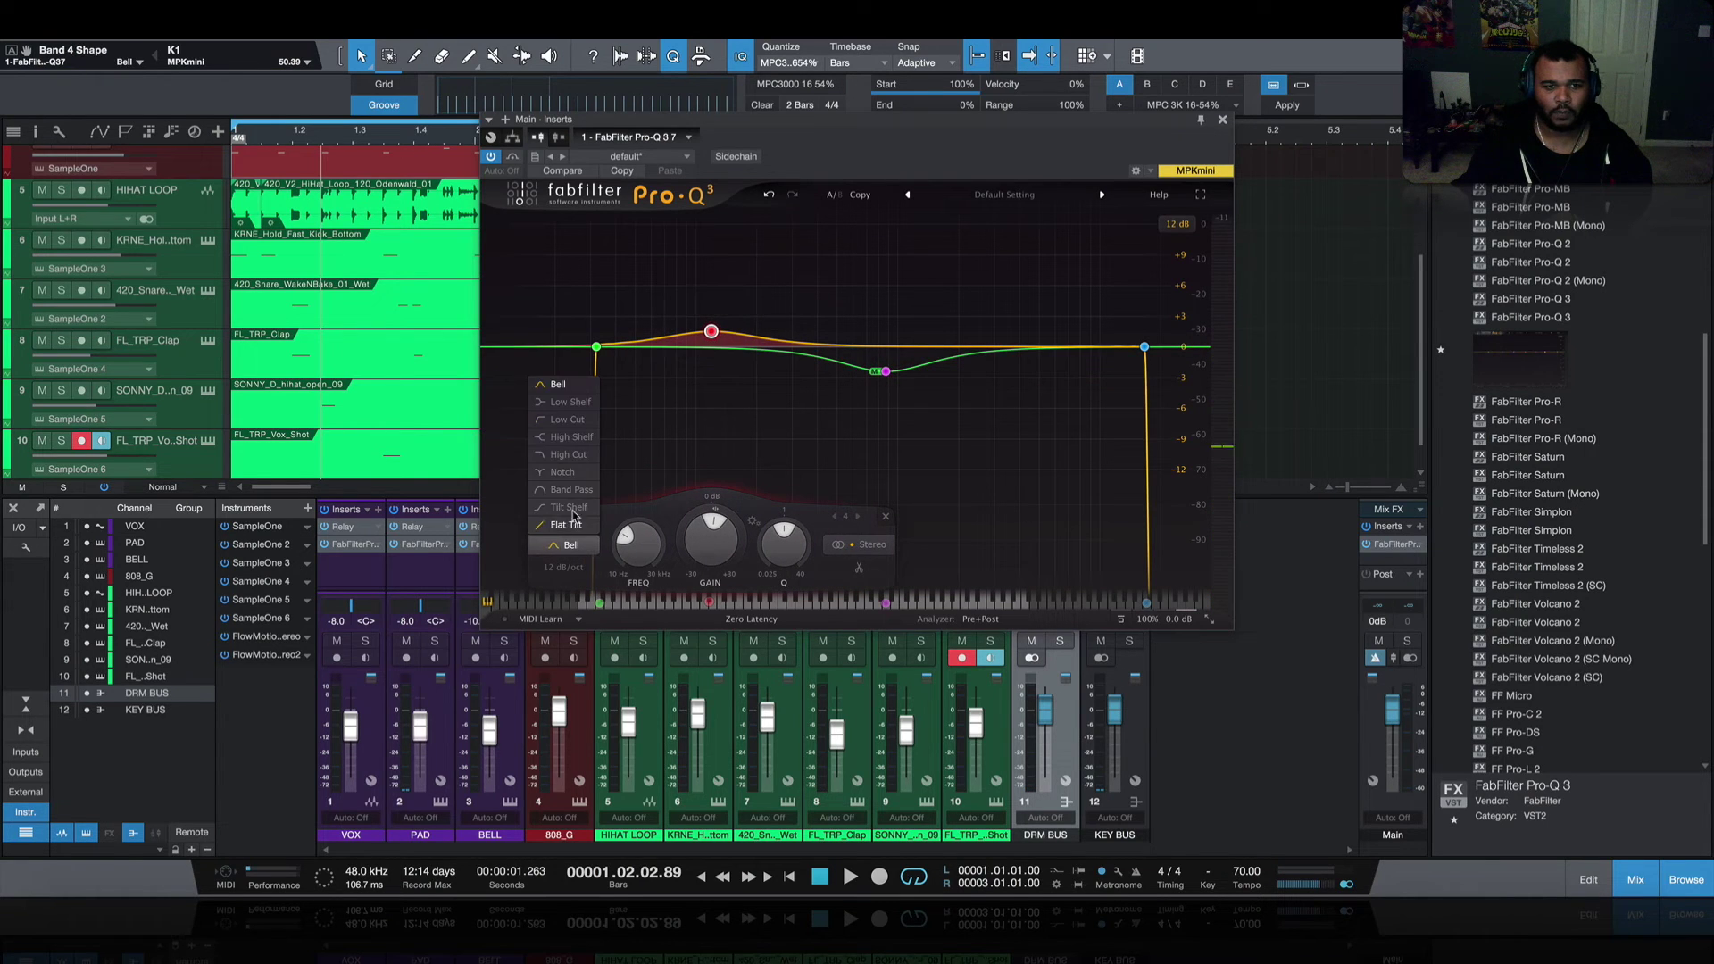
{"action": "left_click", "coordinate": [564, 472]}
{"action": "left_click_drag", "start_coordinate": [714, 348], "coordinate": [706, 355]}
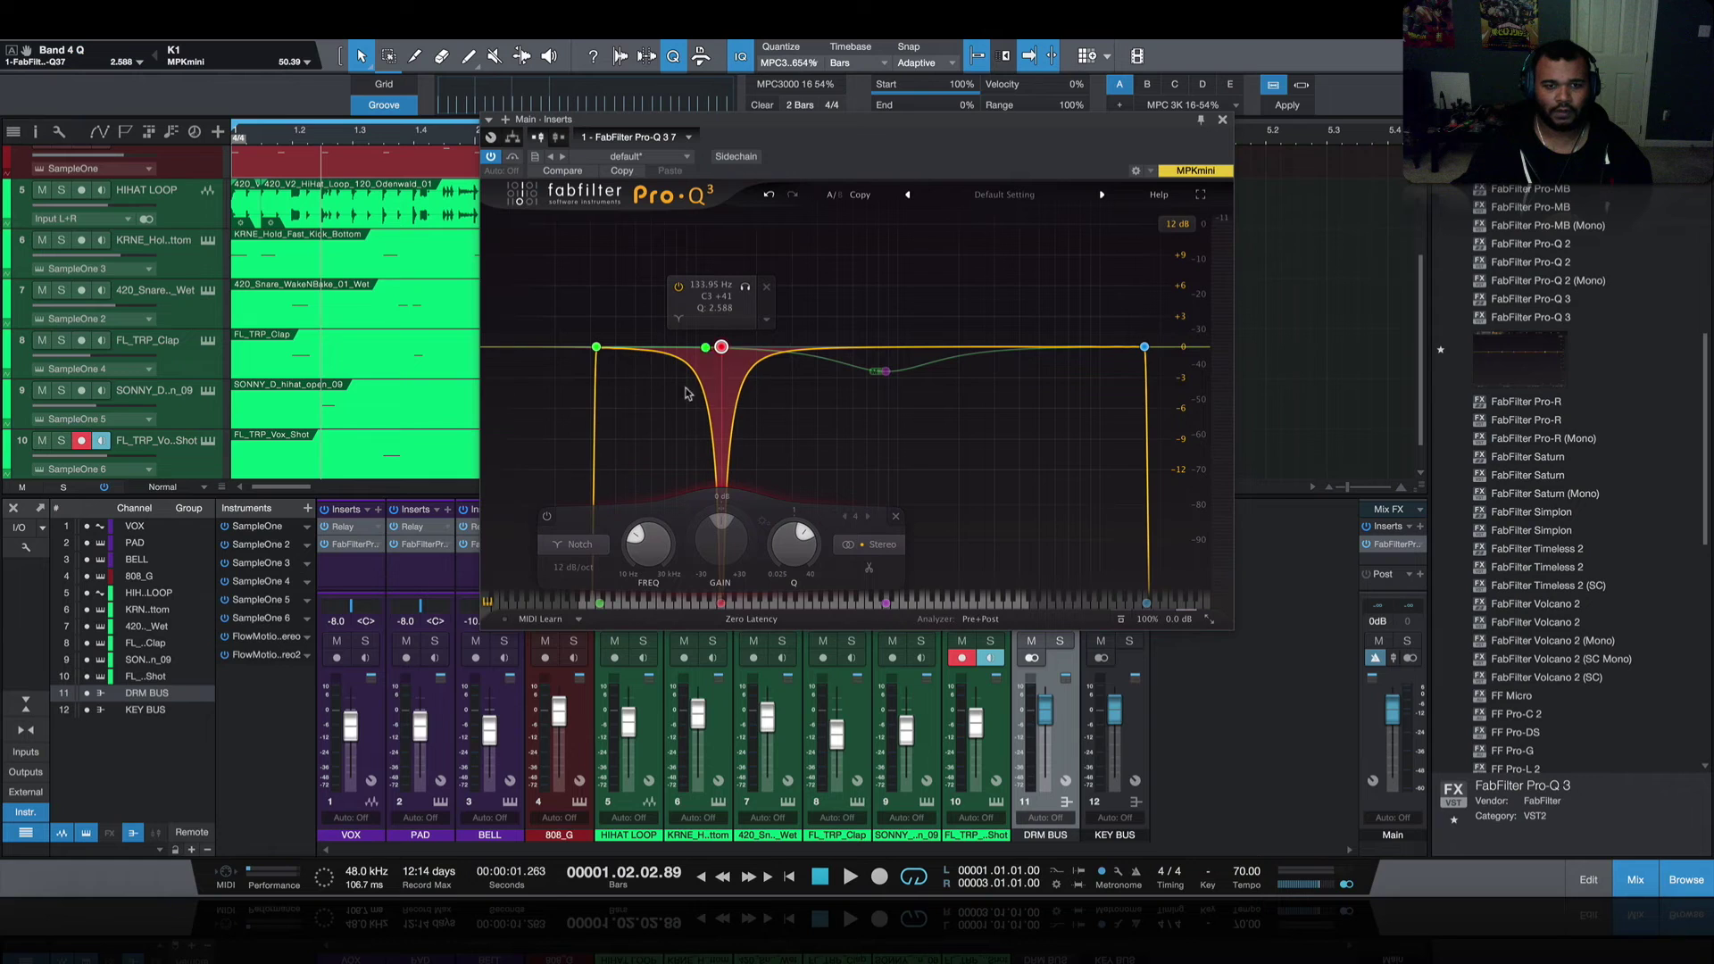
{"action": "left_click", "coordinate": [573, 545]}
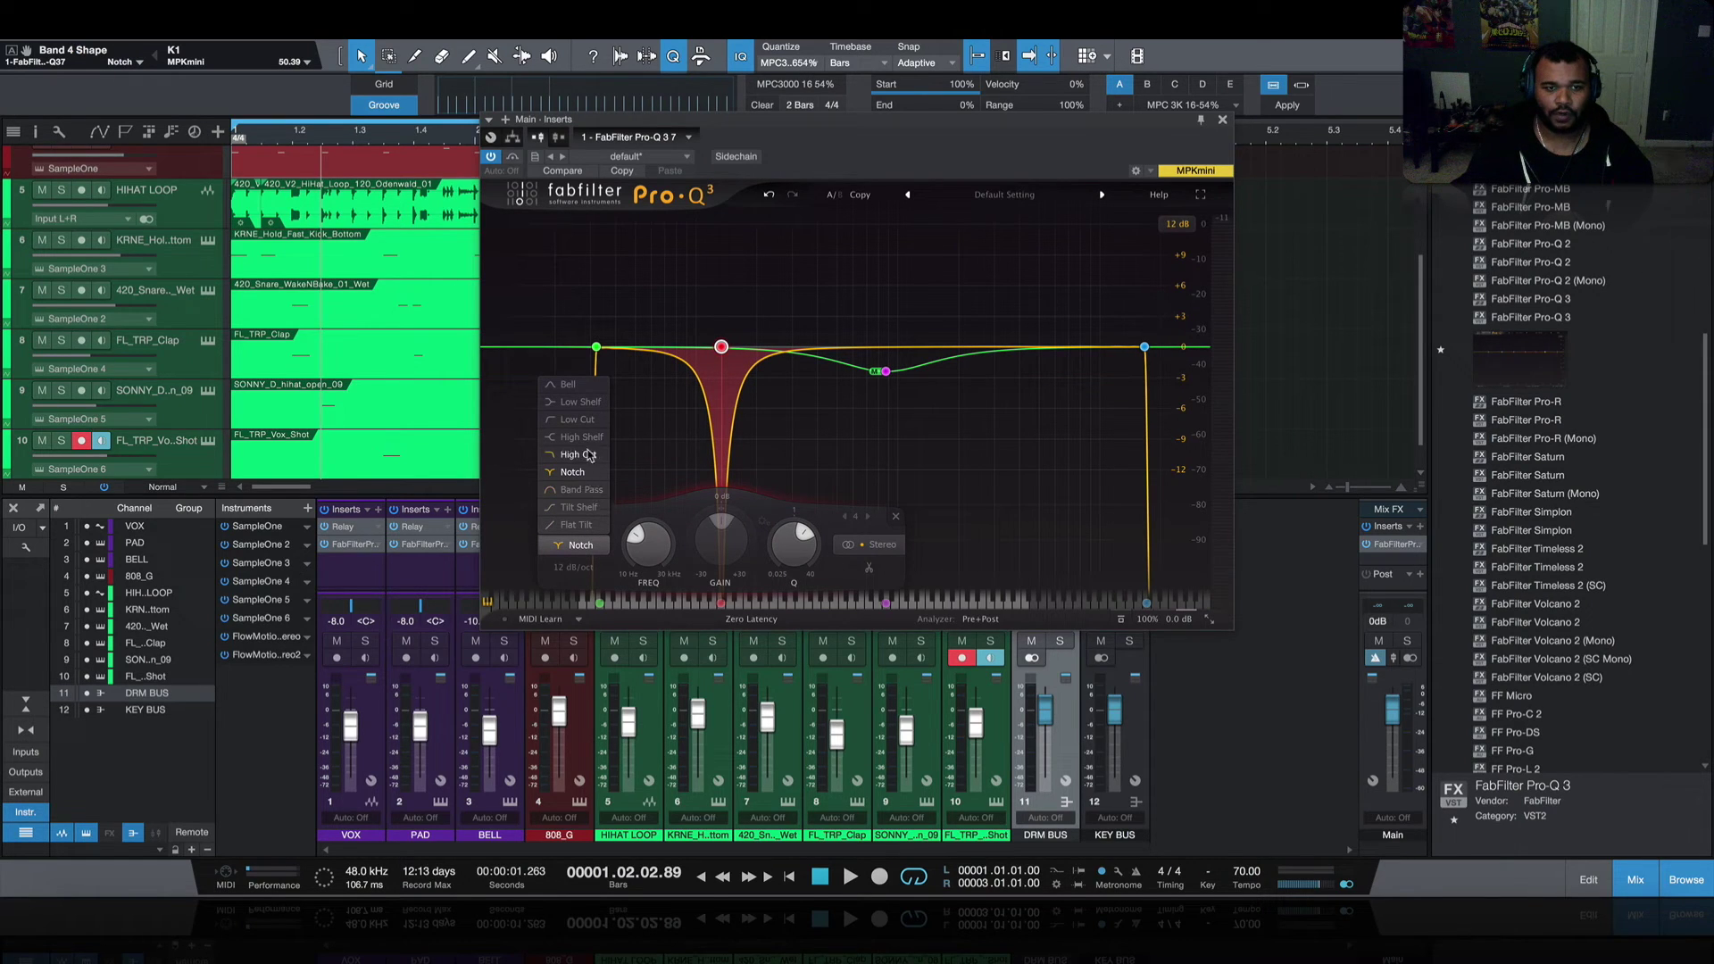
{"action": "left_click", "coordinate": [584, 387]}
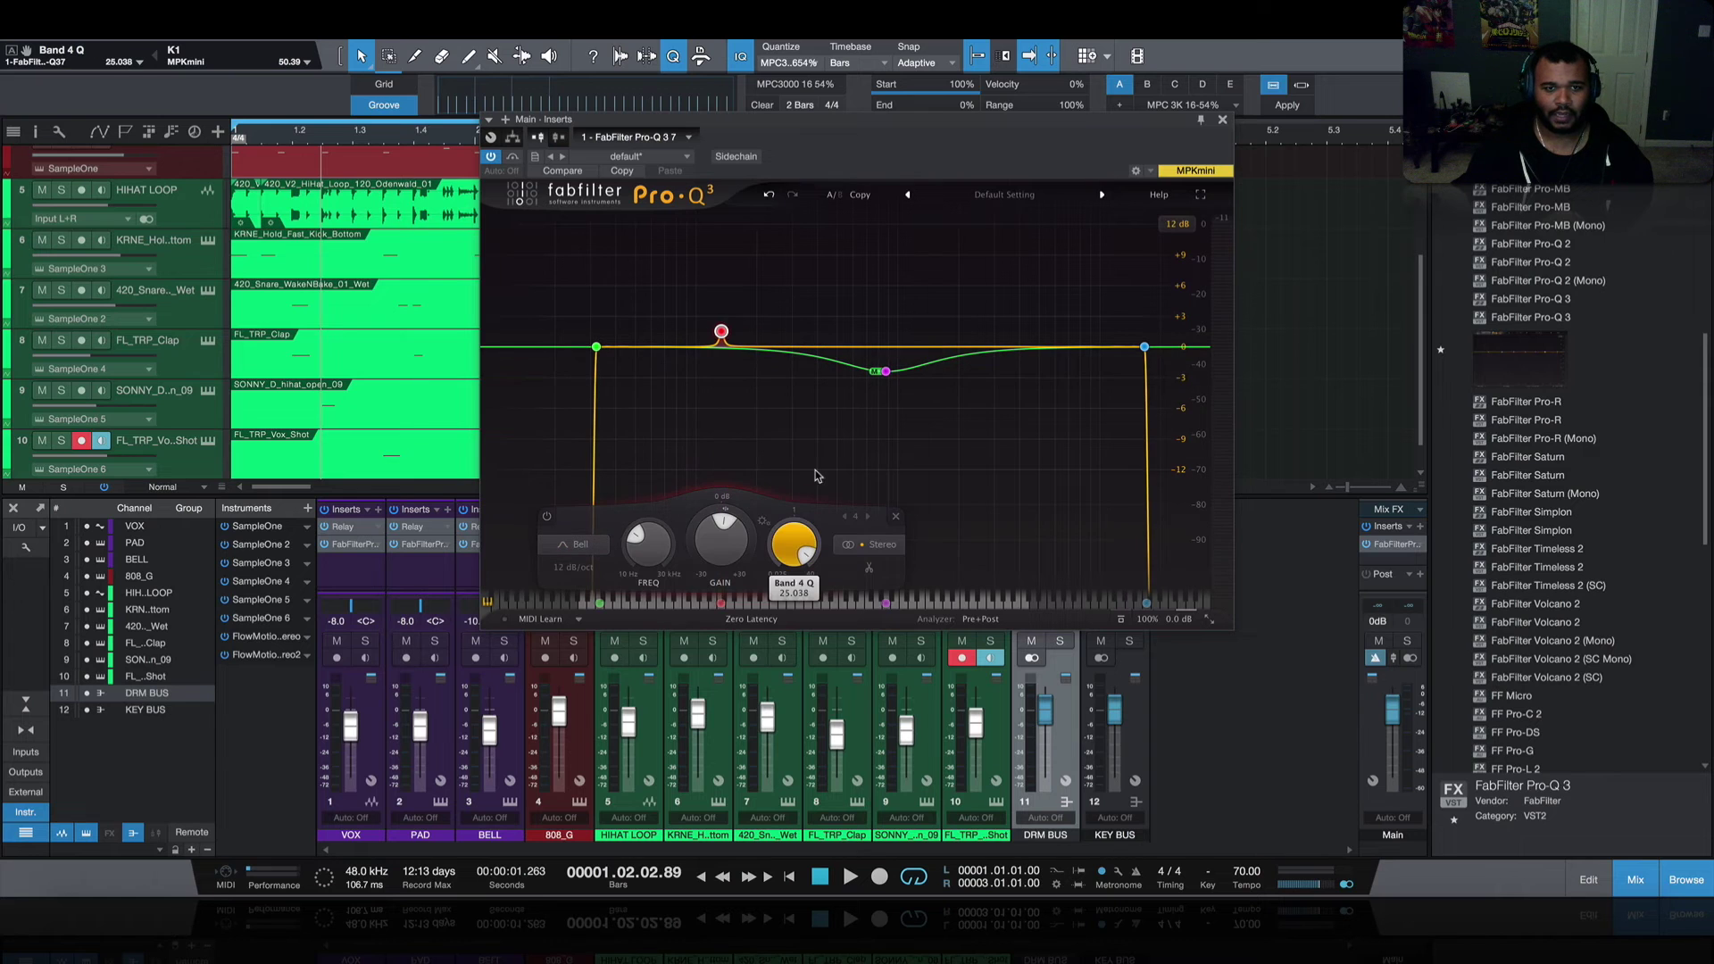
- Boost the narrow bell on the Main equalizer to +30.00 dB and sweep it through the low frequencies during playback
{"action": "left_click_drag", "start_coordinate": [721, 536], "coordinate": [732, 484]}
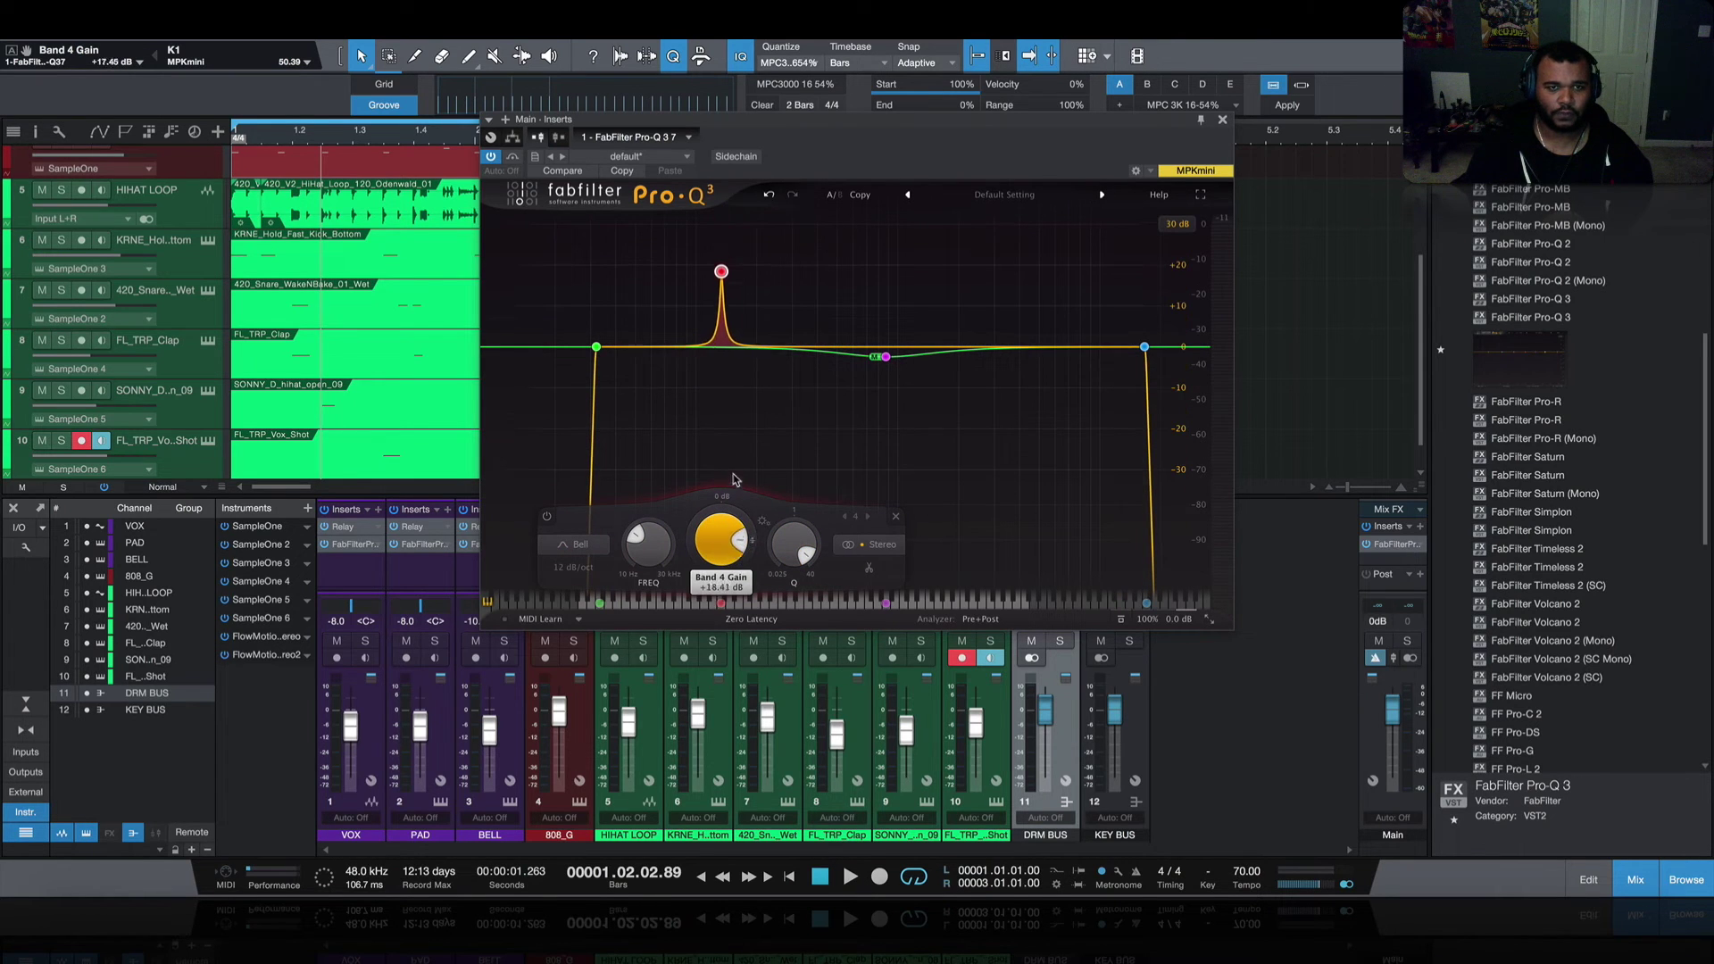
{"action": "key", "text": "space"}
{"action": "mouse_move", "coordinate": [720, 242]}
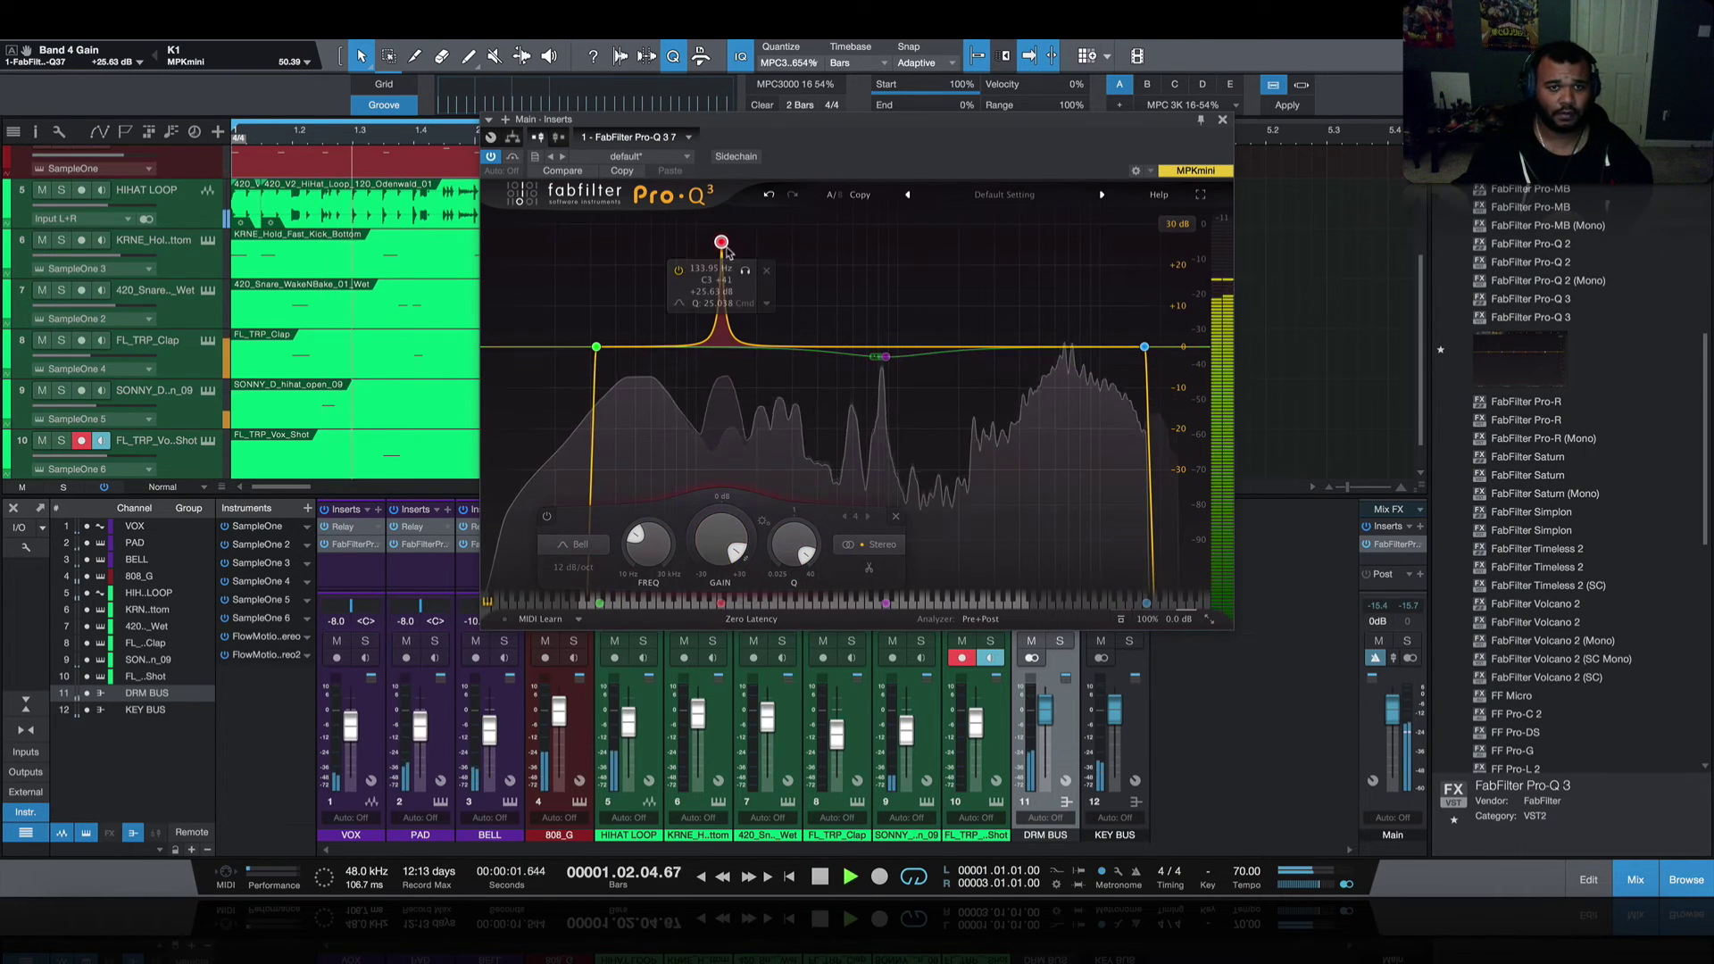
{"action": "left_click_drag", "start_coordinate": [722, 243], "coordinate": [694, 219]}
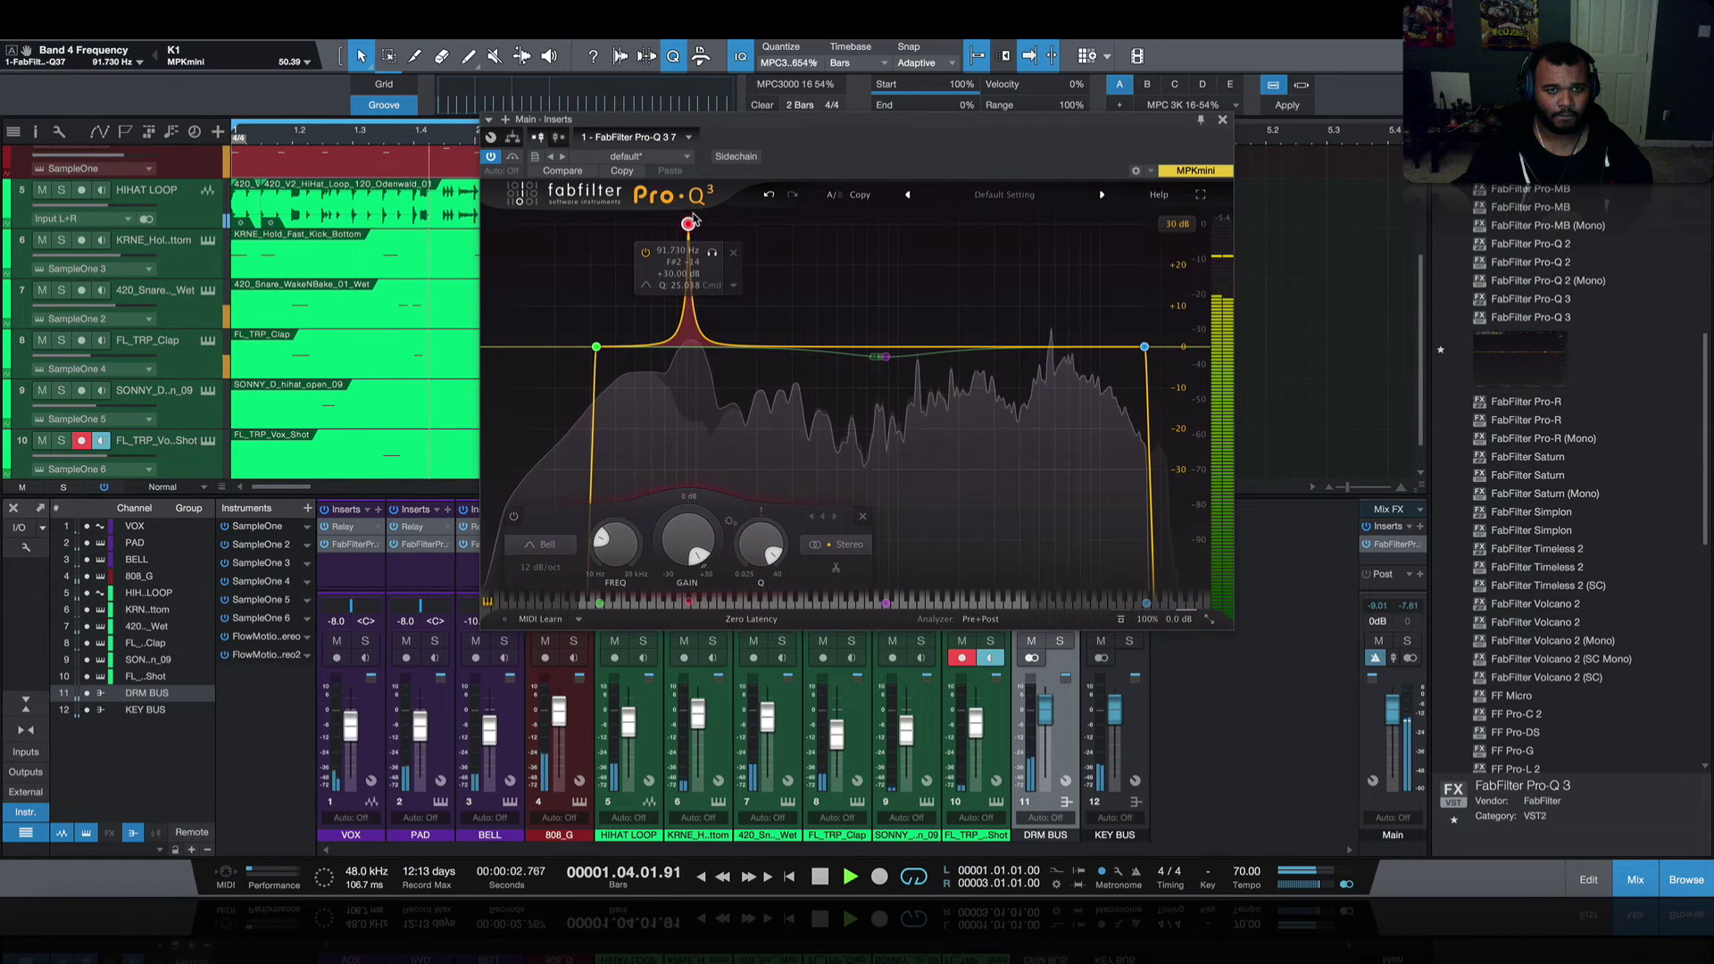
{"action": "left_click_drag", "start_coordinate": [697, 219], "coordinate": [777, 219]}
- Turn the narrow bell on the Main equalizer into a cut of about -18.20 dB and close the equalizer
{"action": "left_click_drag", "start_coordinate": [778, 540], "coordinate": [761, 703]}
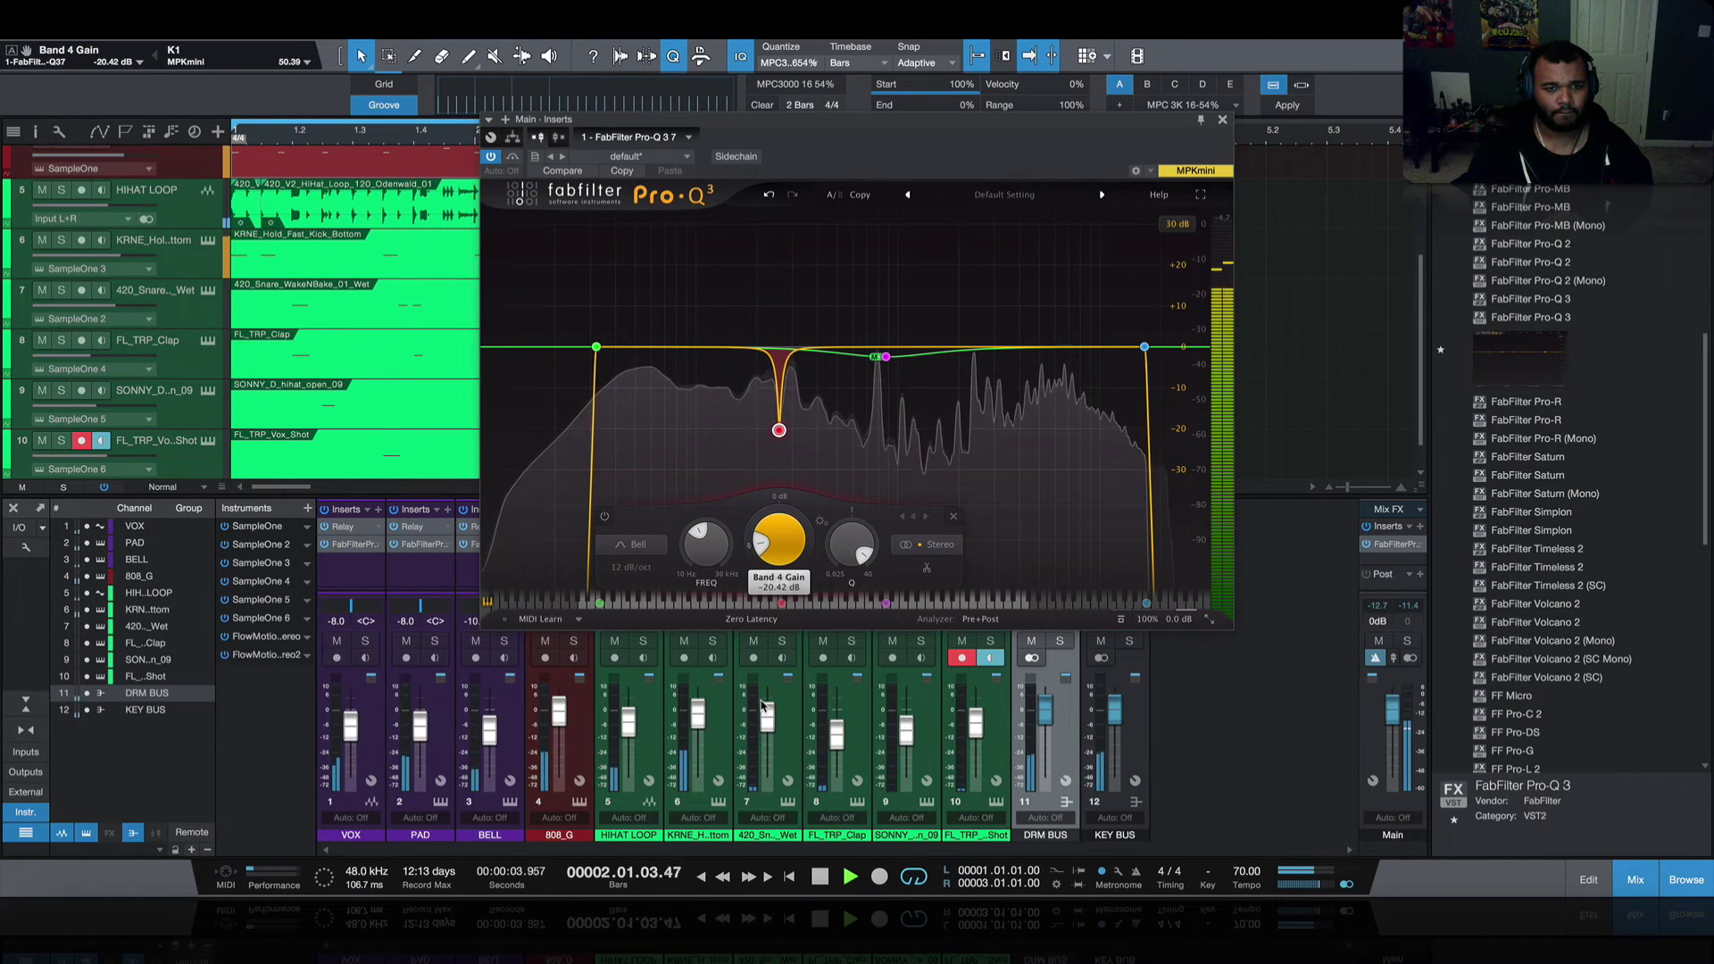
{"action": "left_click_drag", "start_coordinate": [762, 706], "coordinate": [767, 694]}
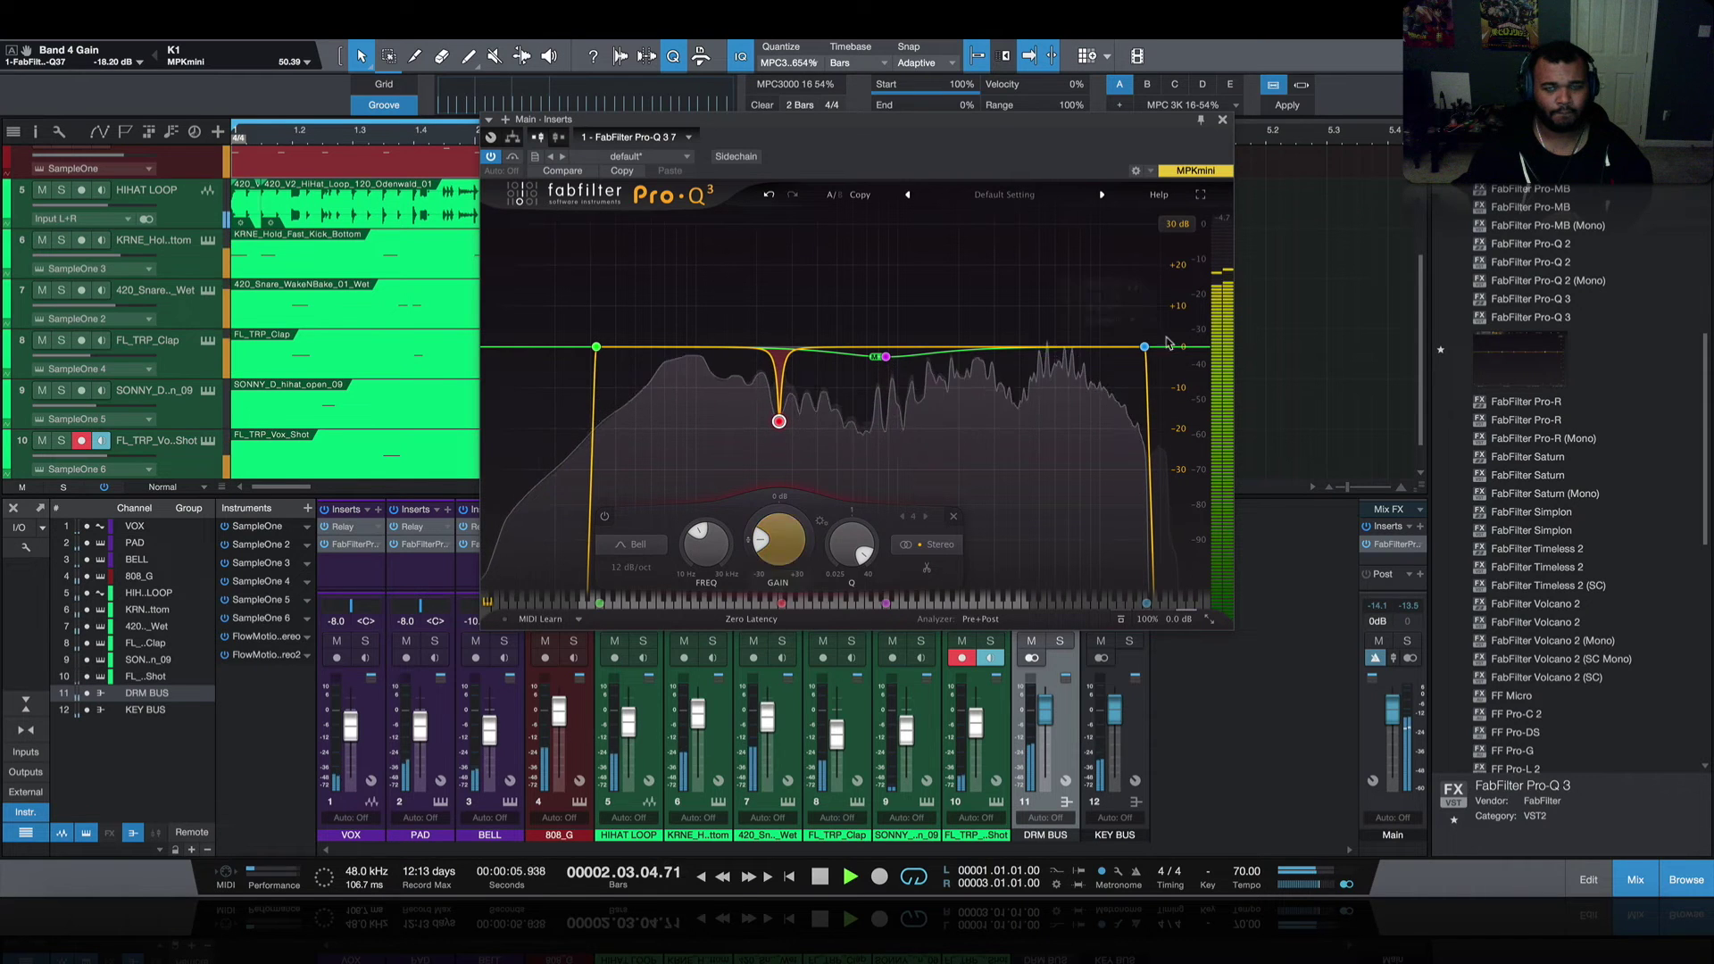
{"action": "left_click", "coordinate": [1222, 119]}
- Add the L2 Stereo limiter to the Main channel with a -18.0 dB threshold and a -2.0 dB ceiling
{"action": "key", "text": "space"}
{"action": "left_click", "coordinate": [1420, 527]}
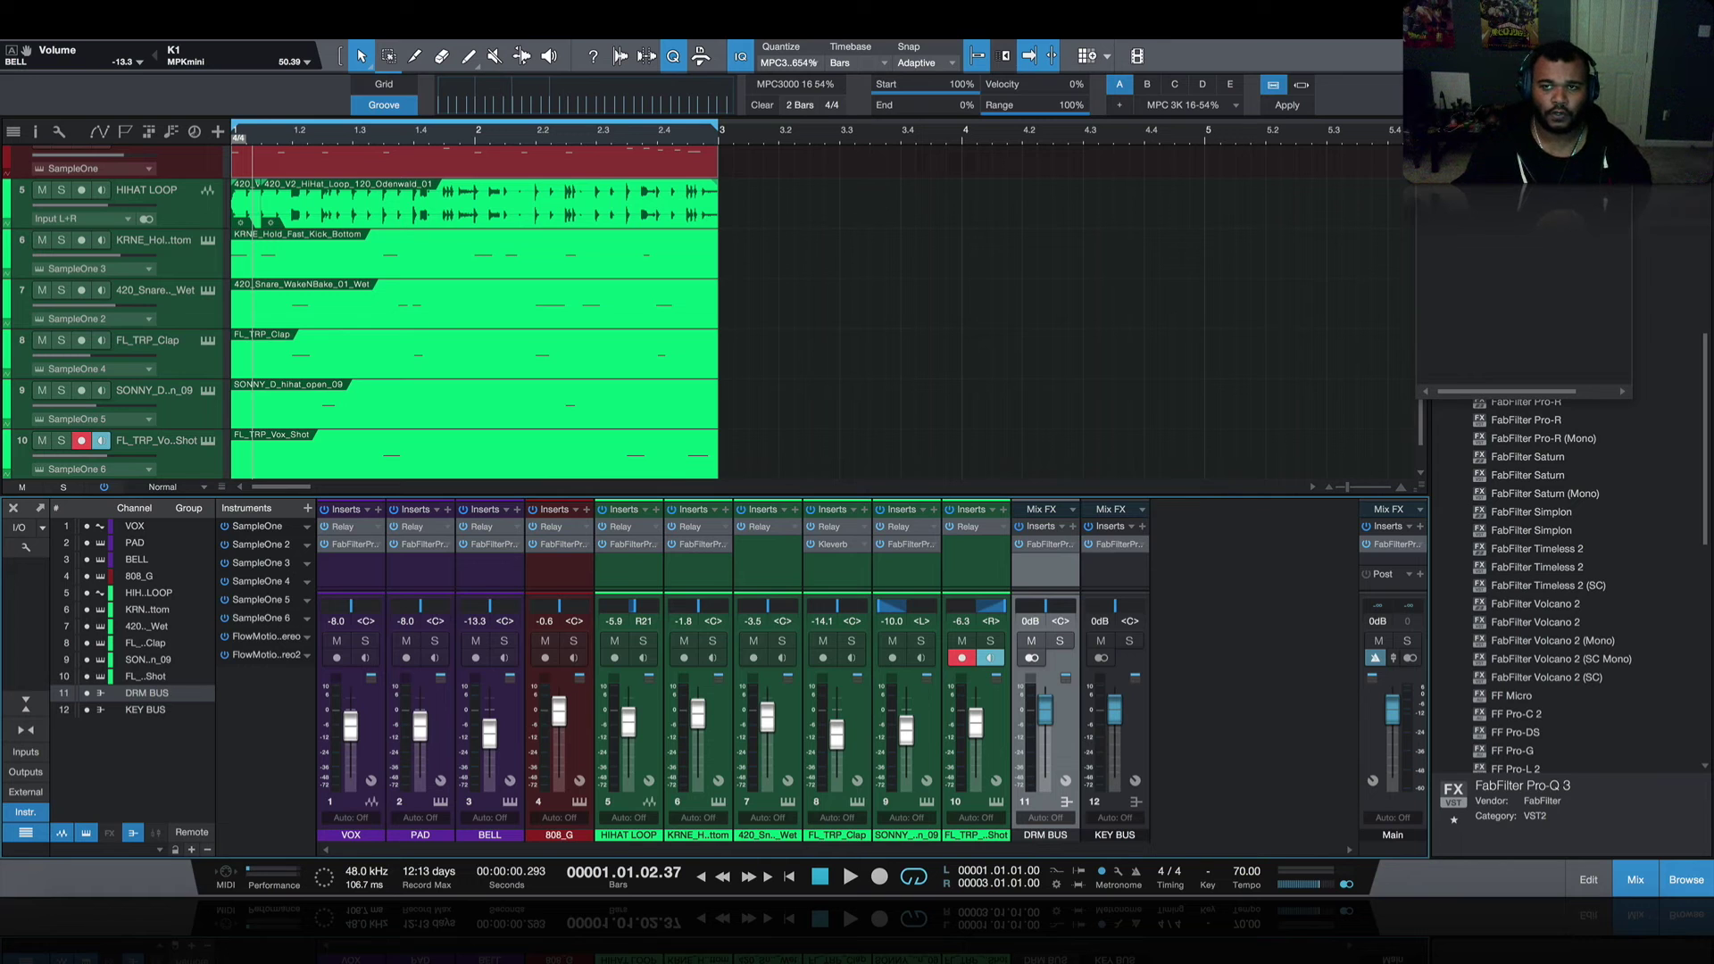
{"action": "left_click_drag", "start_coordinate": [625, 119], "coordinate": [1152, 204]}
{"action": "key", "text": "space"}
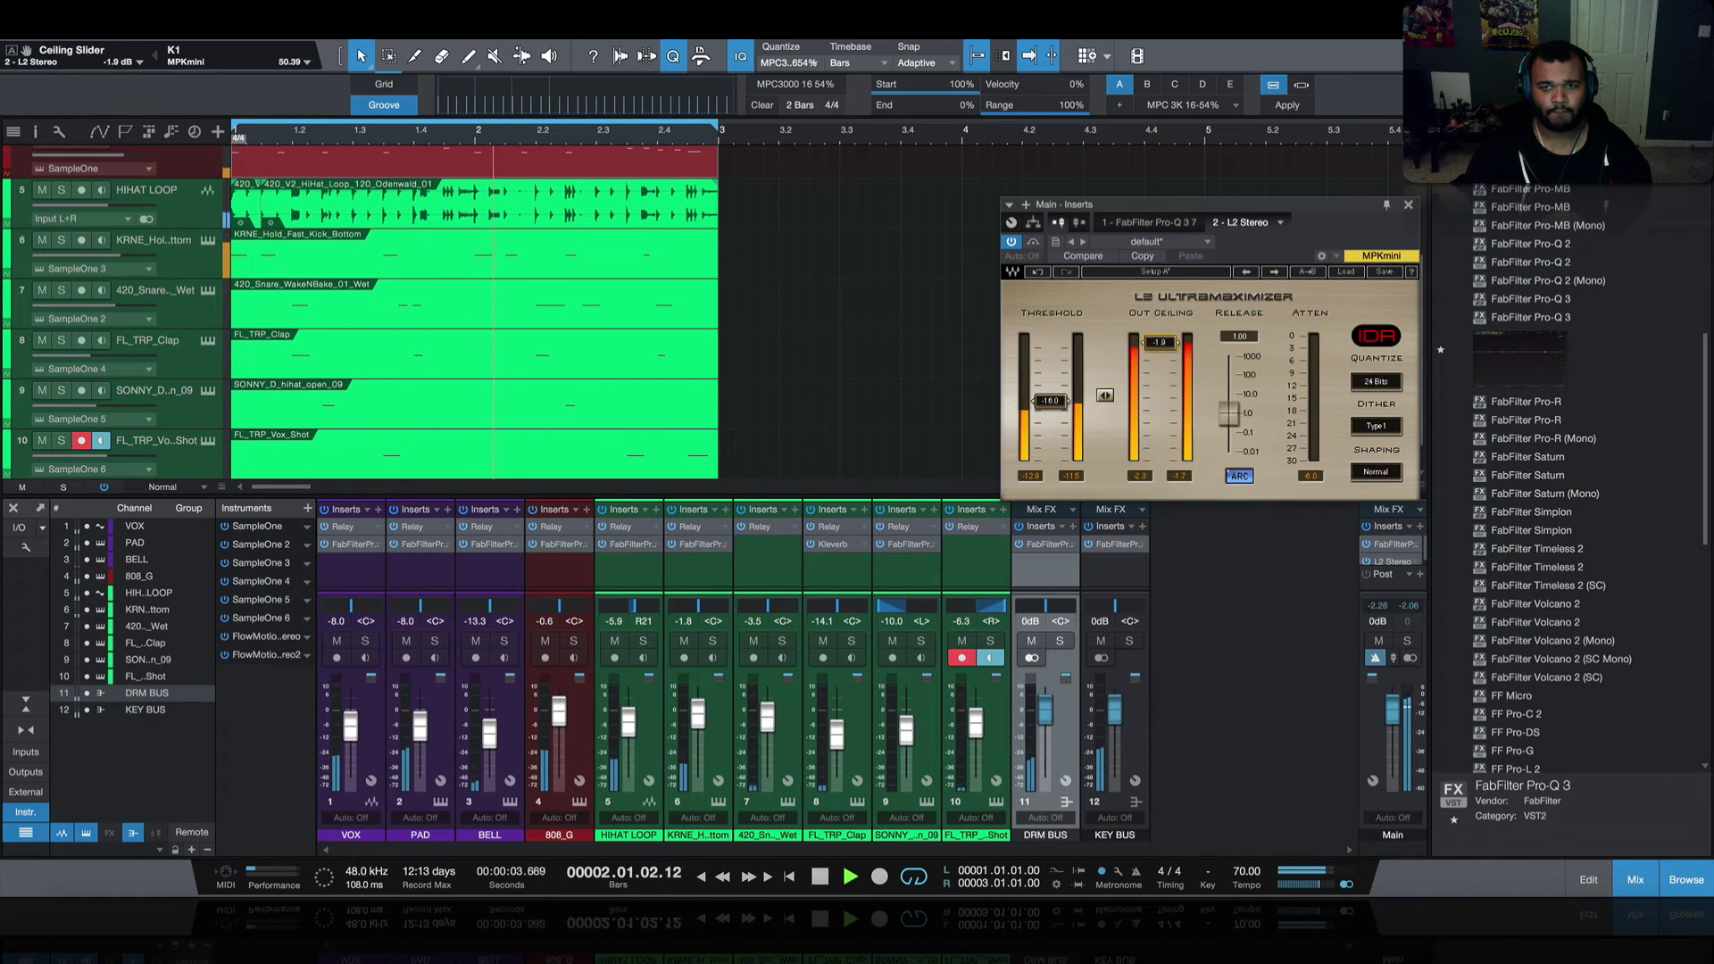
{"action": "left_click", "coordinate": [1408, 205]}
- Hide the mixer and audition the beat with the 808_G and BELL tracks muted, unmuting the 808_G
{"action": "scroll", "coordinate": [872, 355], "scroll_direction": "up", "scroll_amount": 3}
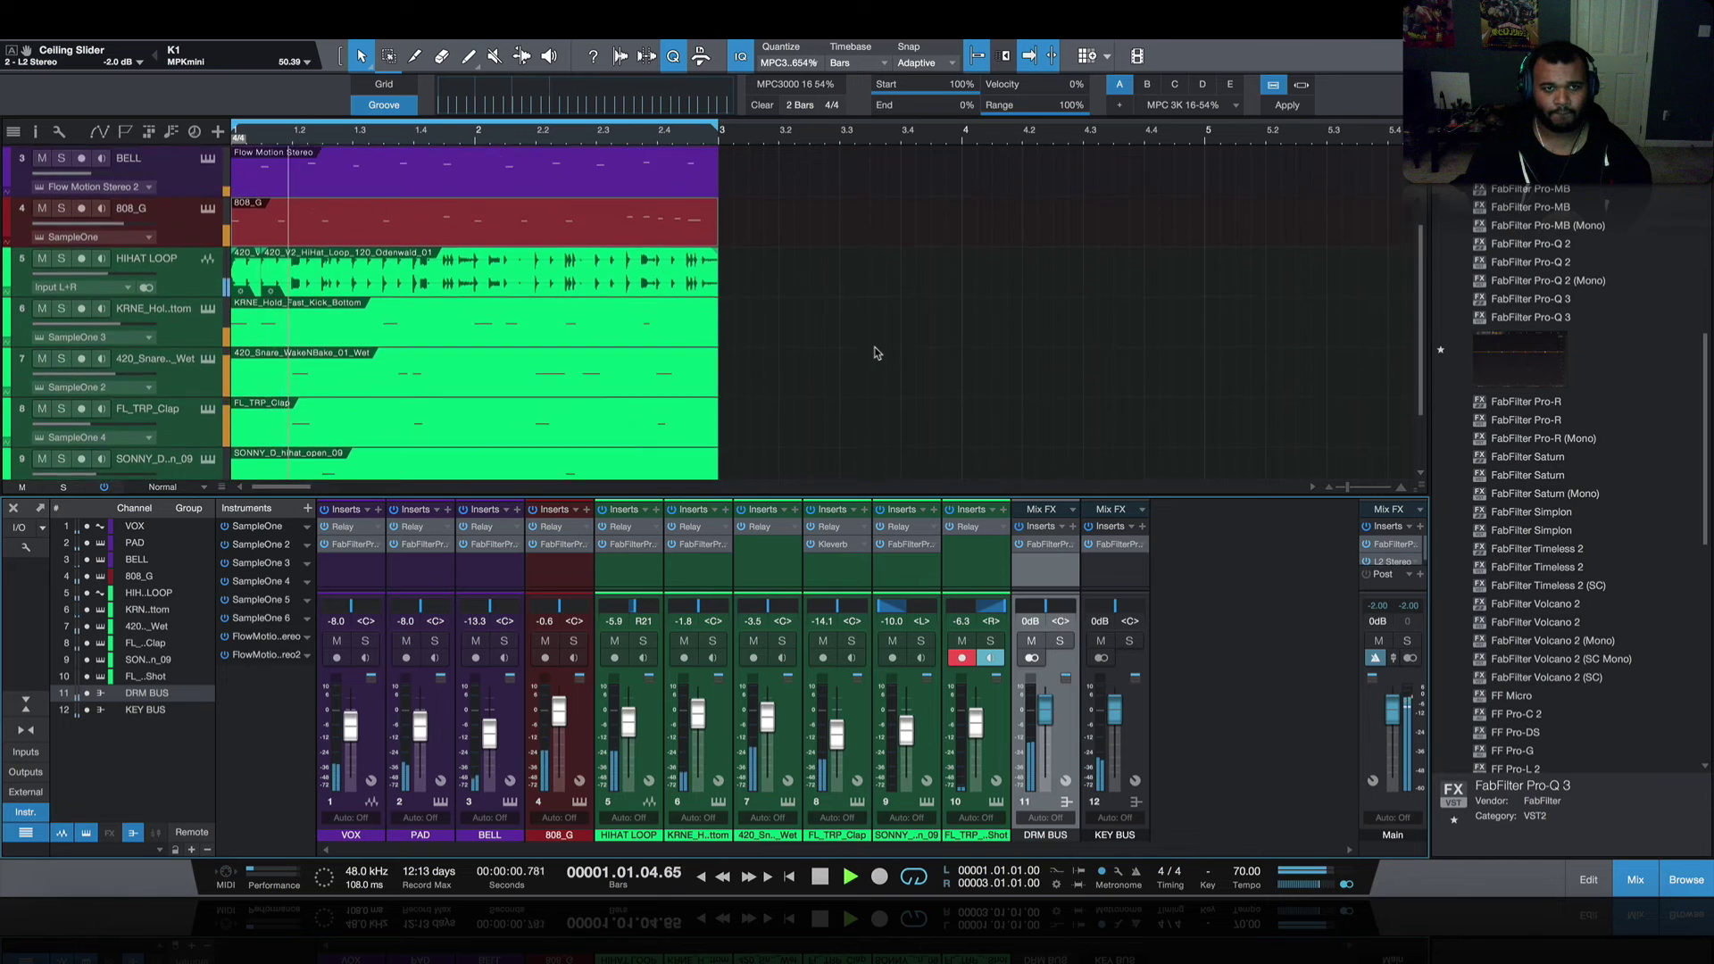
{"action": "left_click", "coordinate": [1620, 873]}
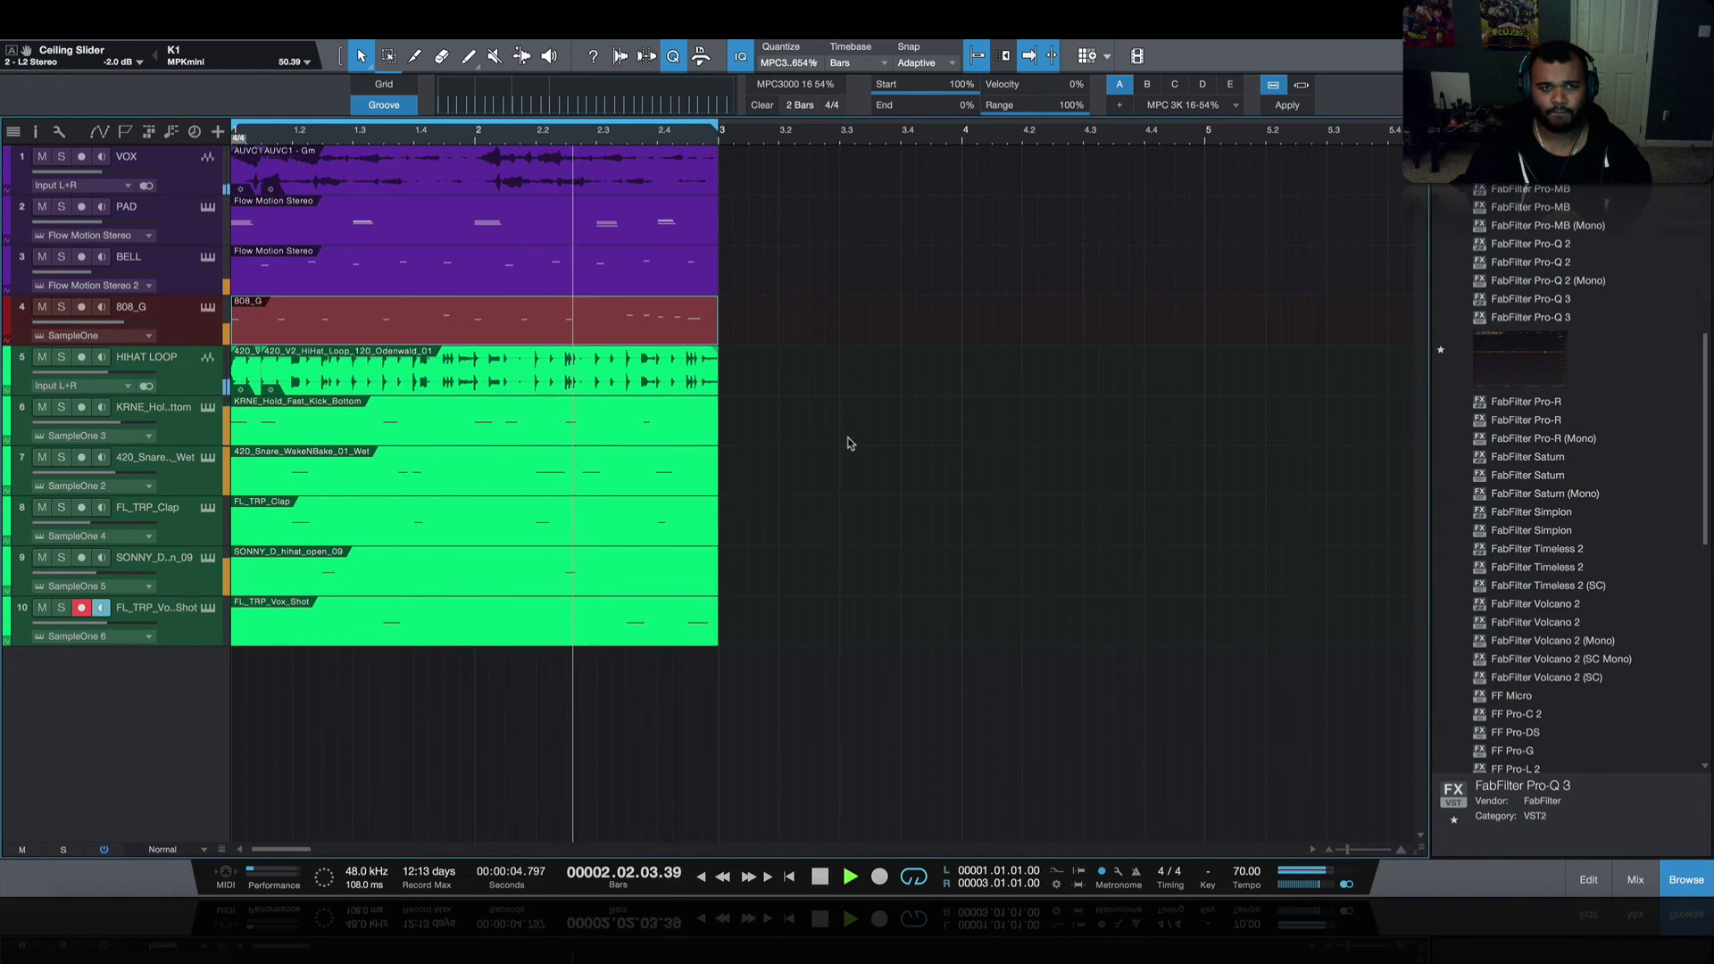
{"action": "left_click", "coordinate": [41, 307]}
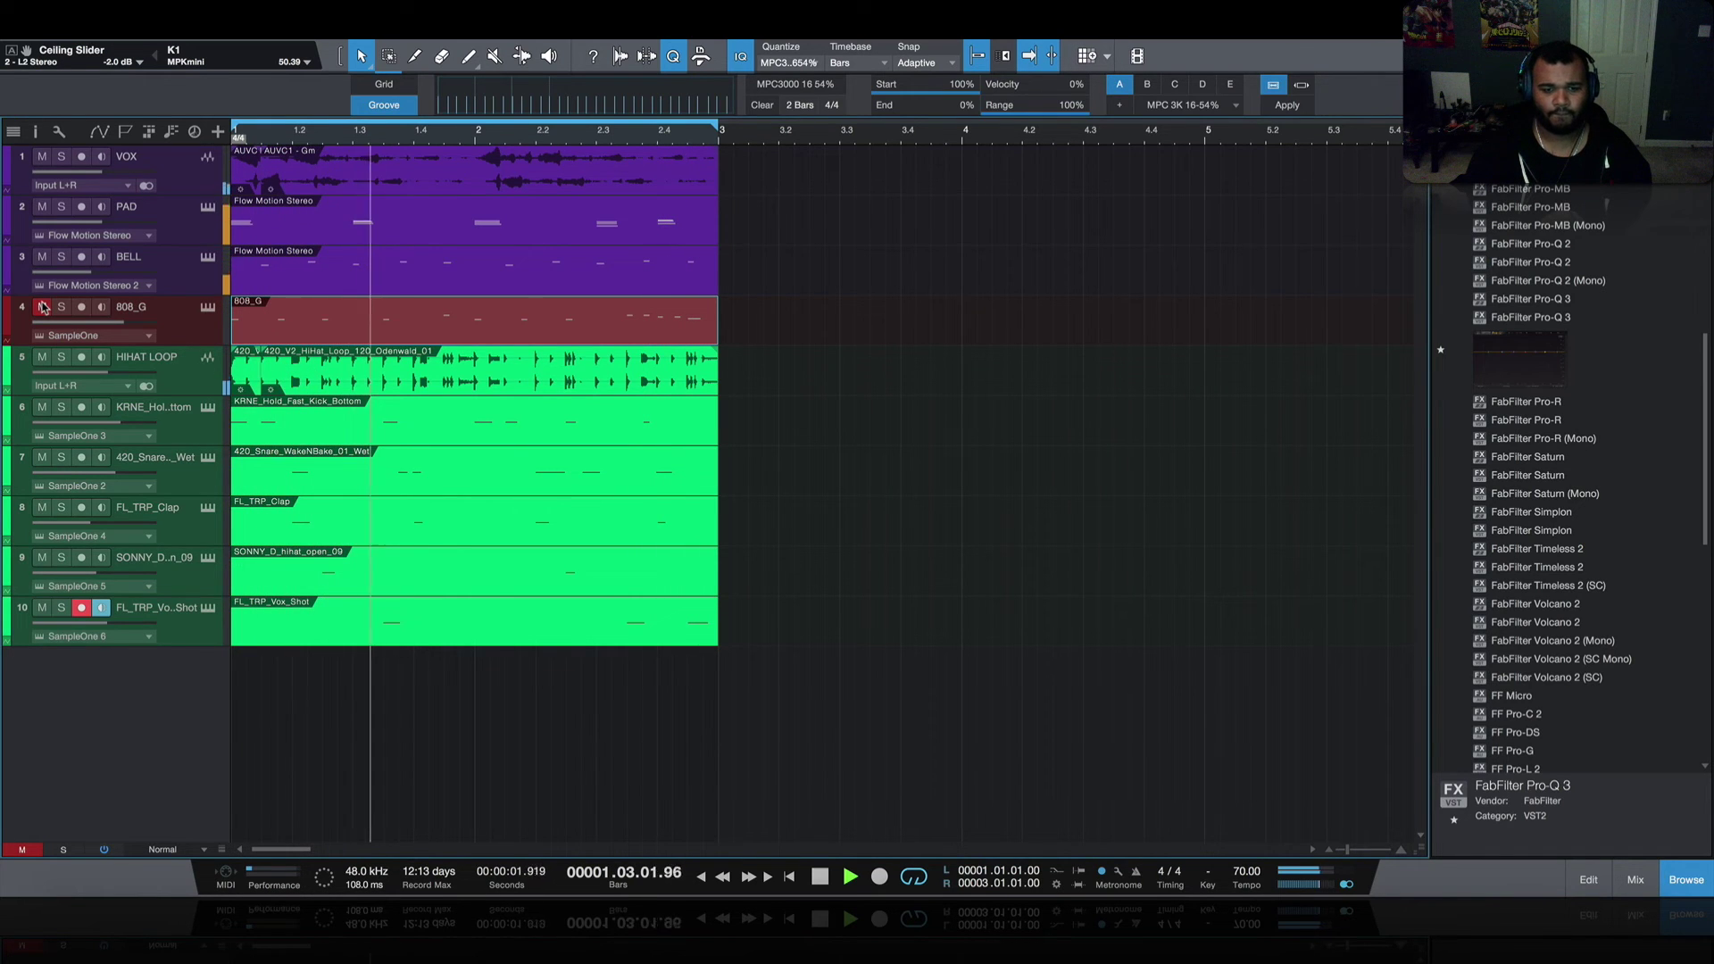
{"action": "left_click", "coordinate": [42, 256]}
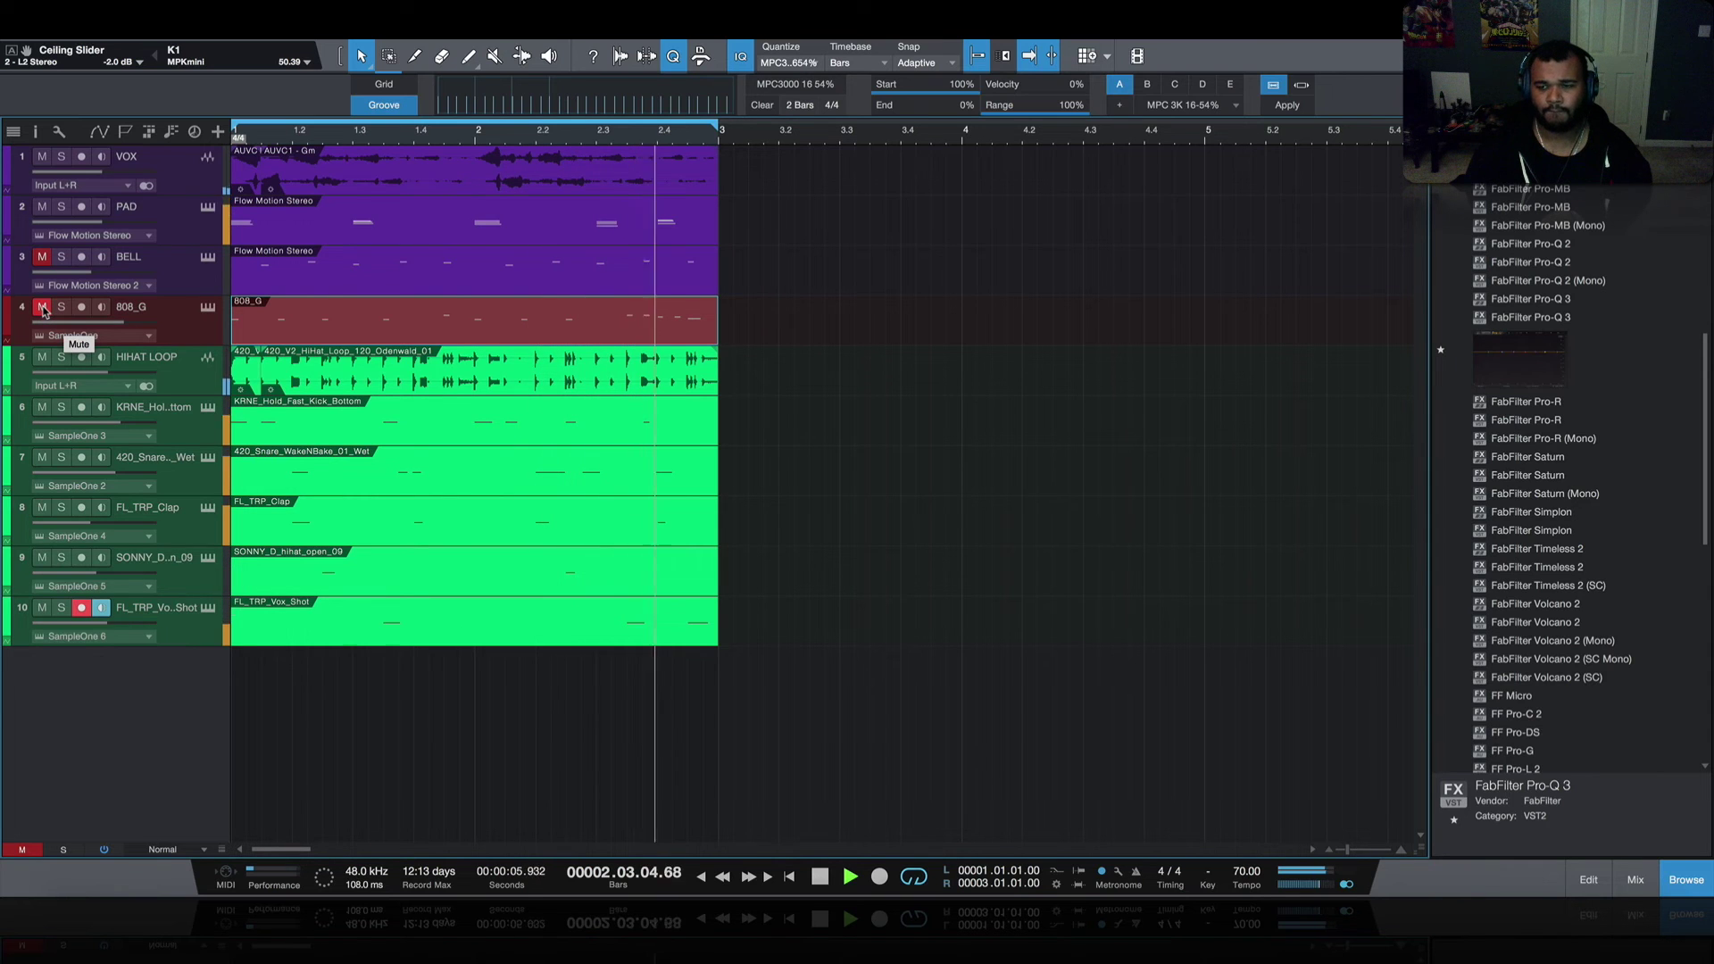
{"action": "left_click", "coordinate": [42, 307]}
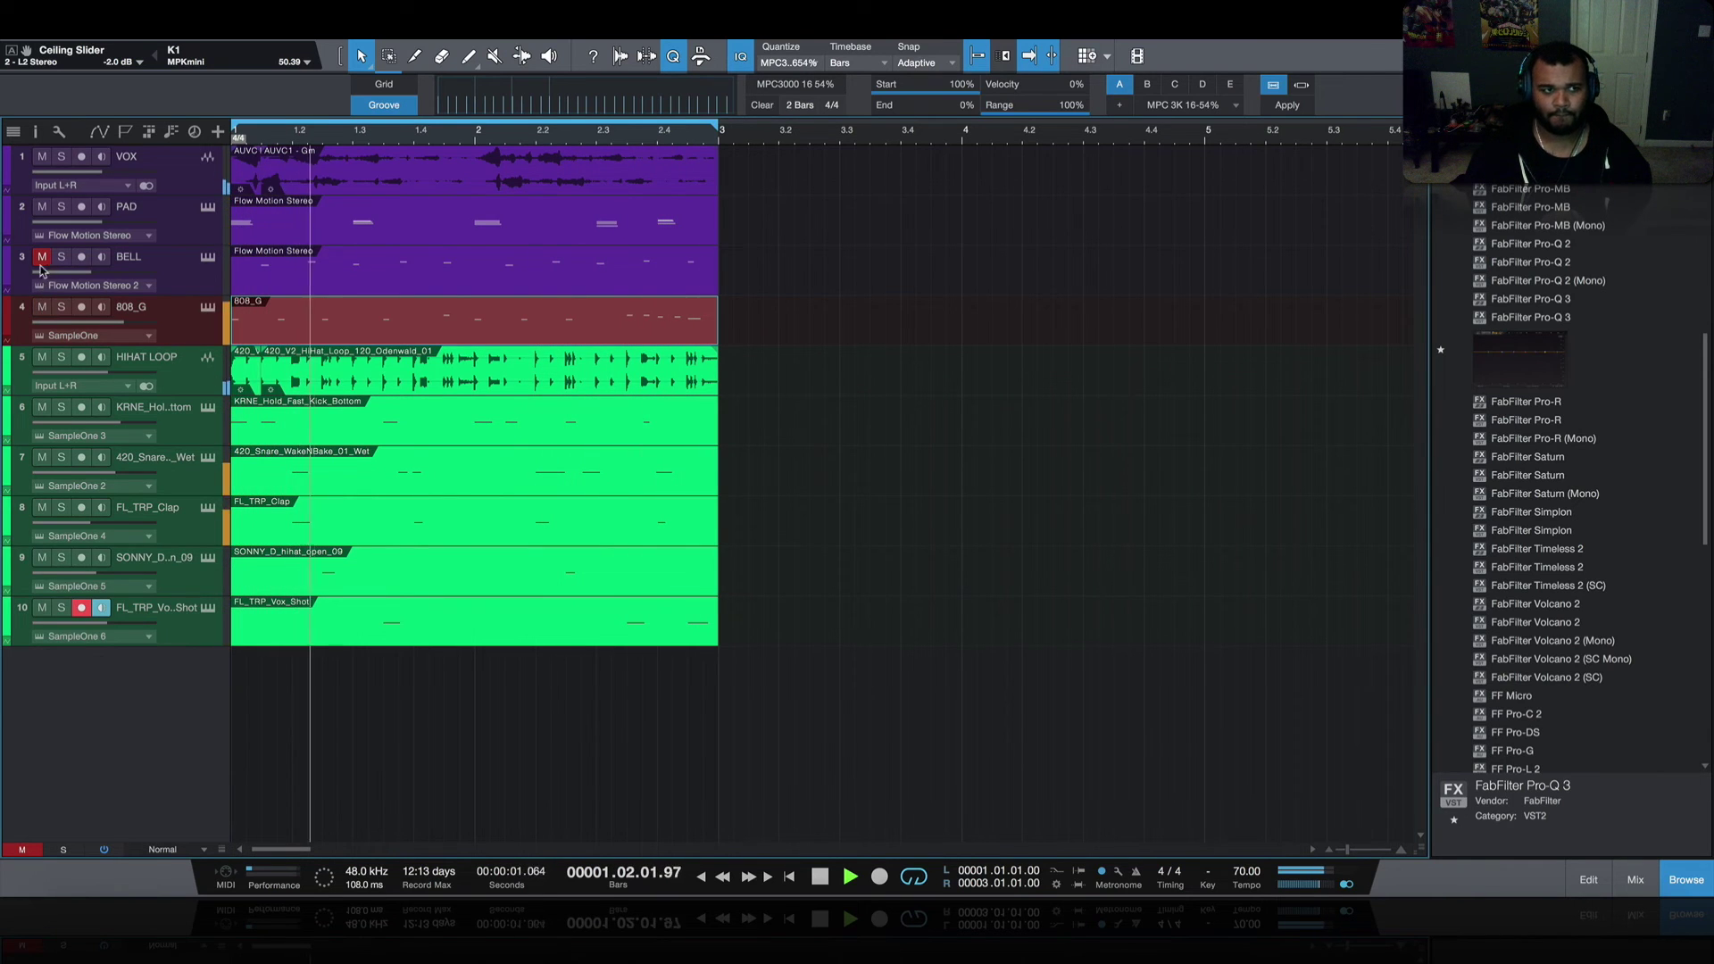
- Lower the 808_G track's volume to -4.4 dB and unmute the BELL track
{"action": "left_click", "coordinate": [113, 329]}
{"action": "left_click_drag", "start_coordinate": [112, 331], "coordinate": [104, 335]}
{"action": "left_click", "coordinate": [42, 257]}
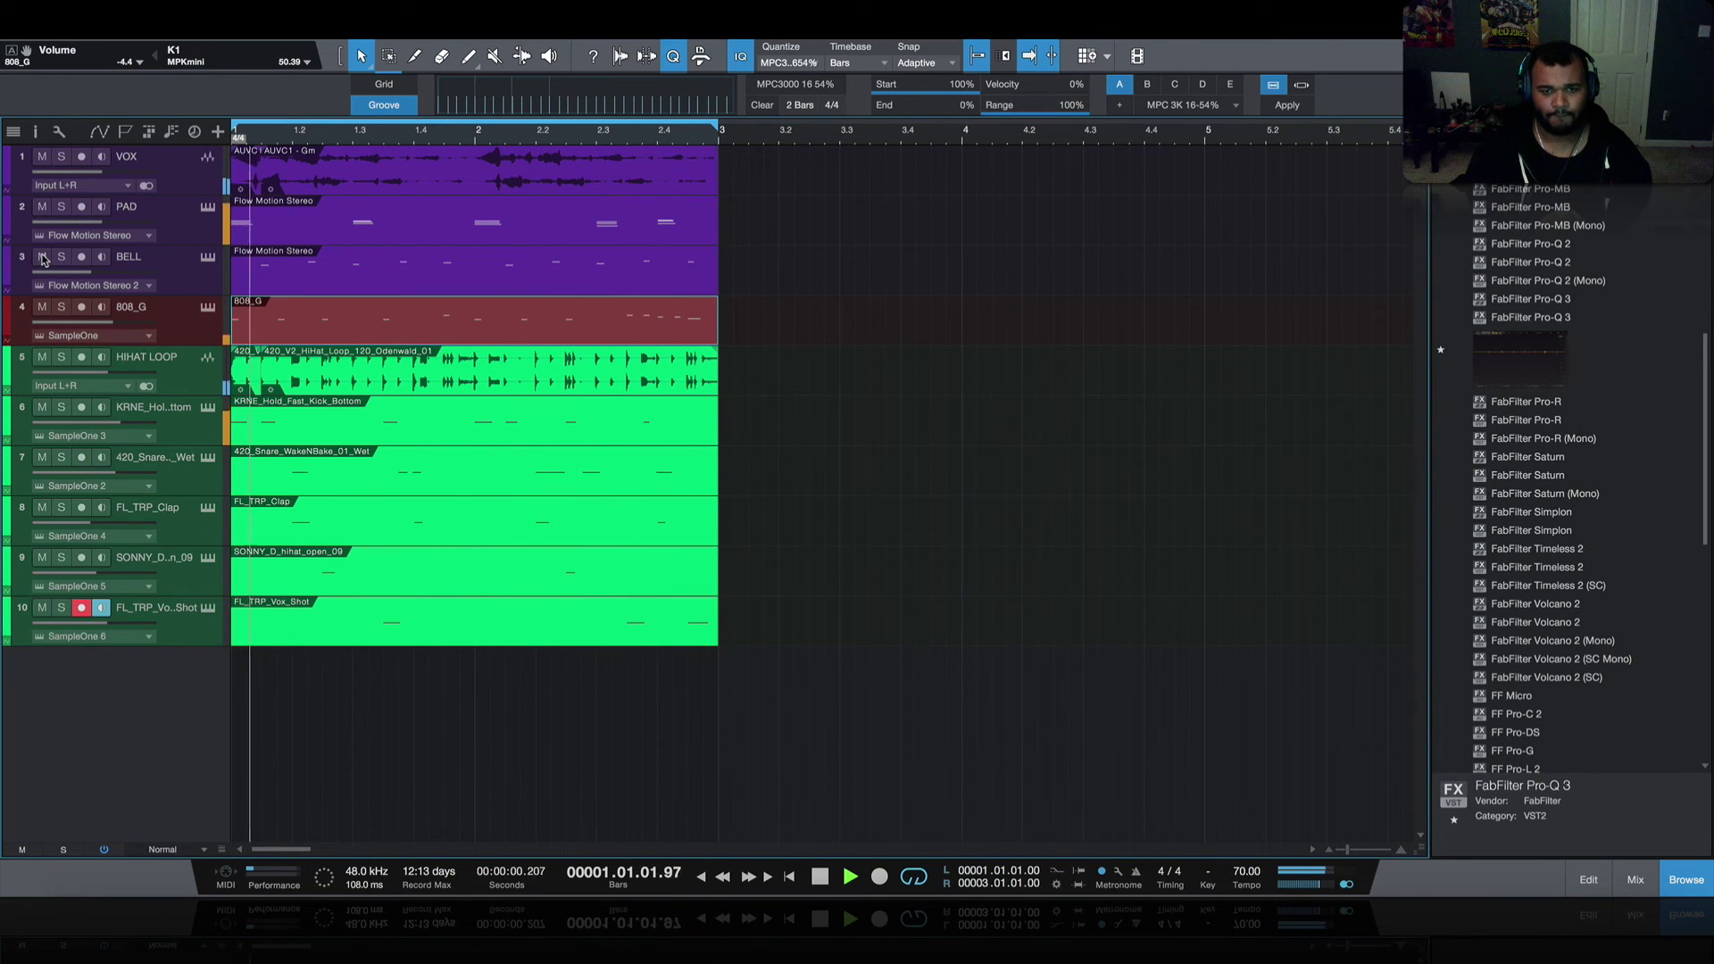
- Audition the beat with the VOX, BELL and HIHAT LOOP tracks muted one after another
{"action": "left_click", "coordinate": [41, 157]}
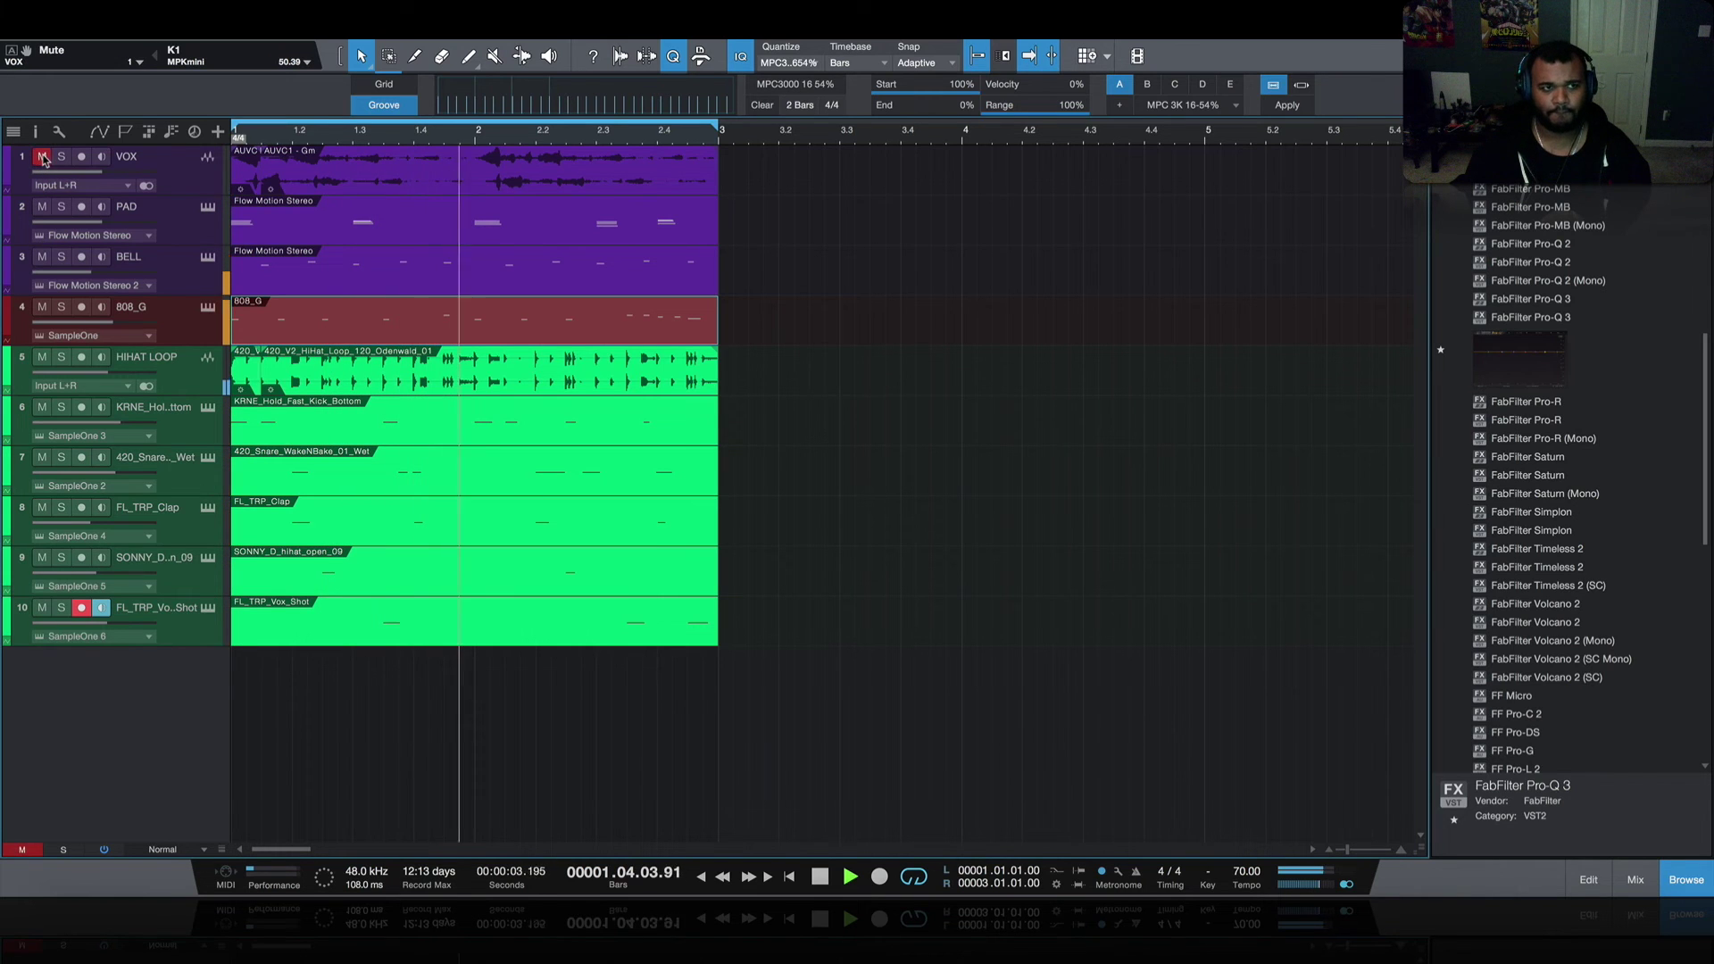
{"action": "left_click", "coordinate": [42, 258]}
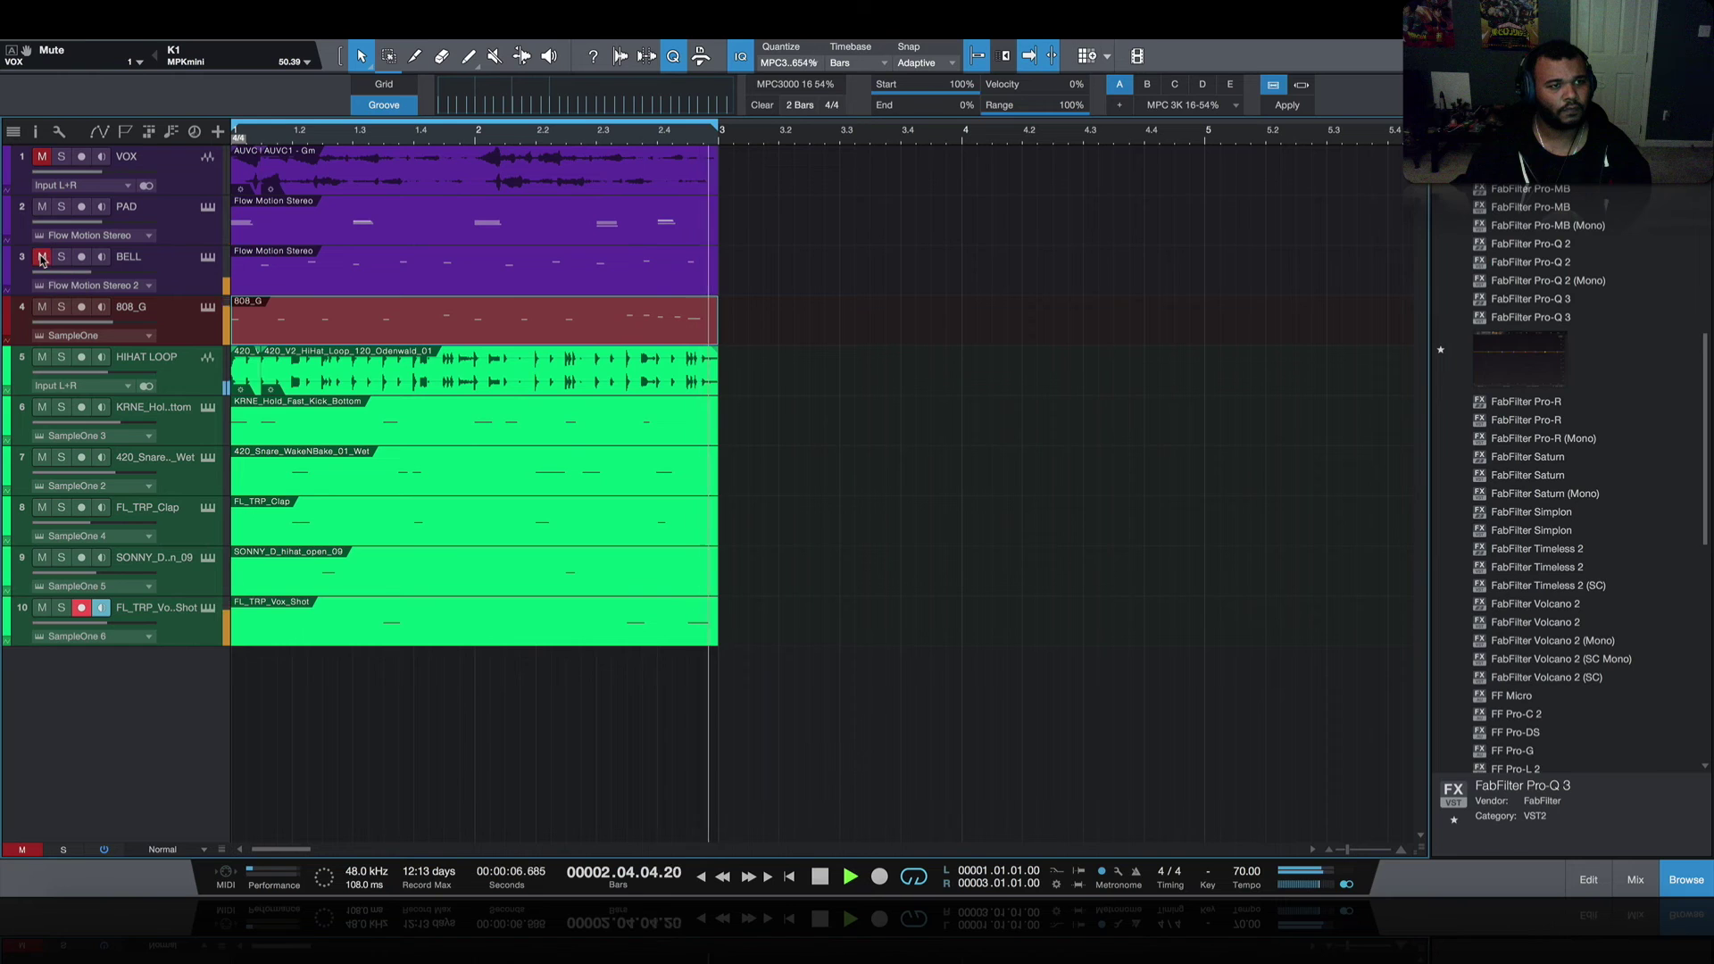
{"action": "left_click", "coordinate": [42, 358]}
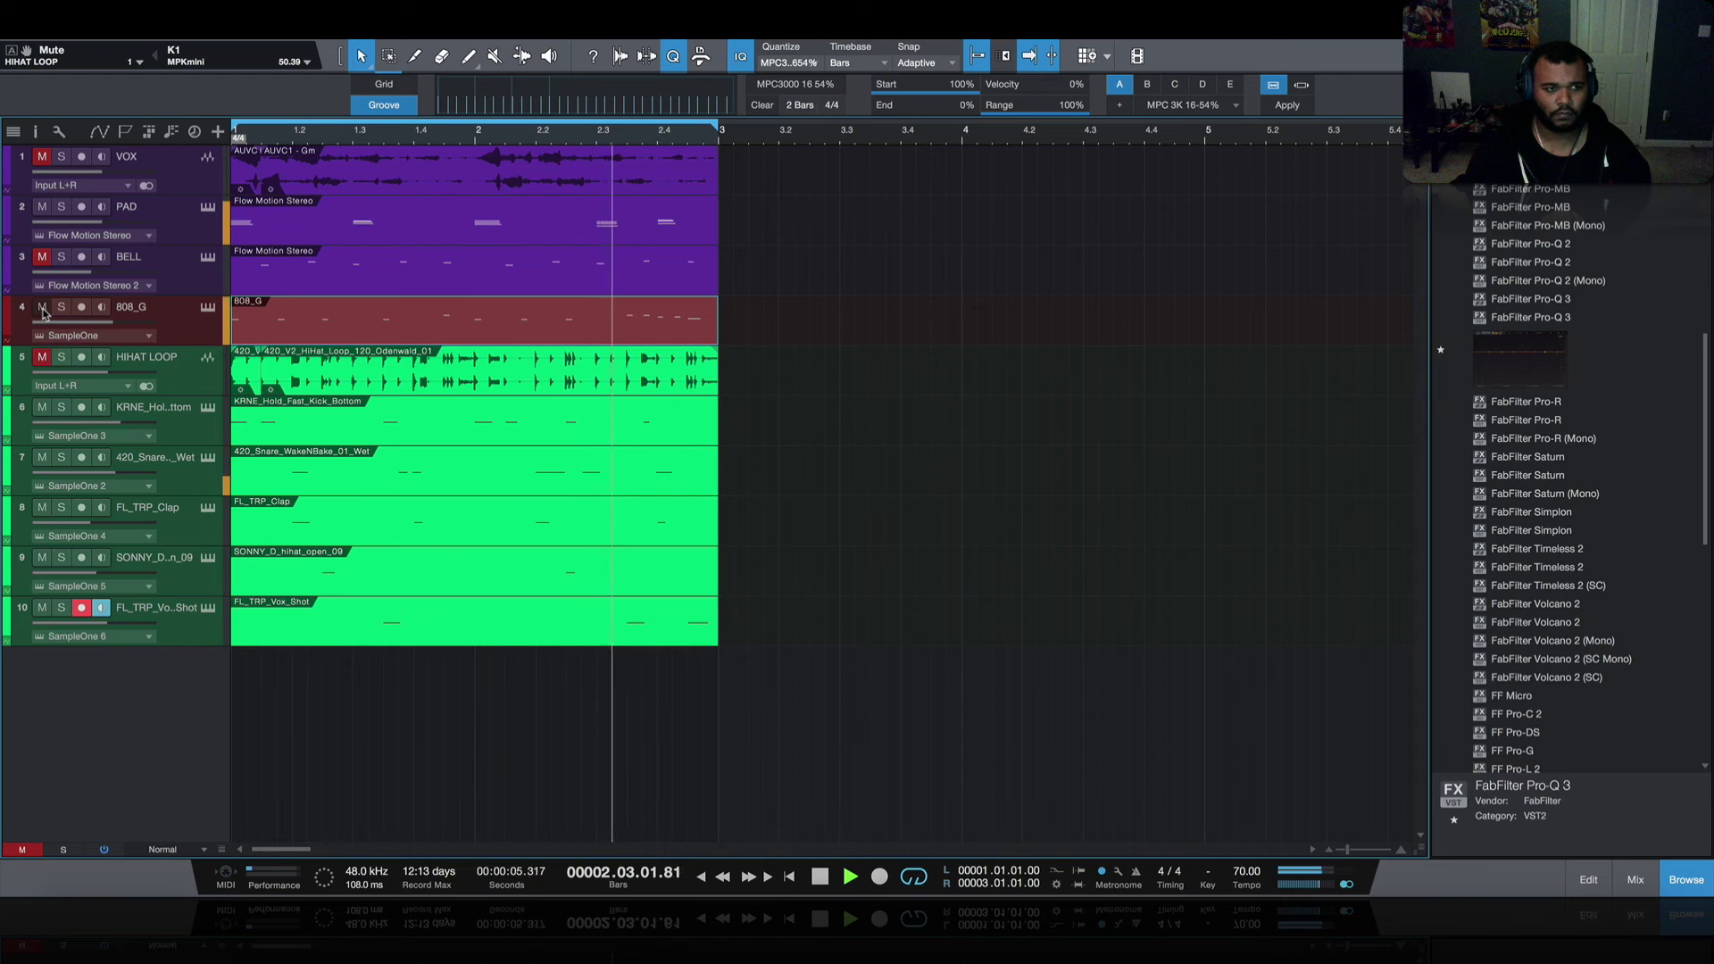
- Show the mixer, open the Main channel's Pro-Q 3 equalizer and audition the beat with it bypassed
{"action": "key", "text": "F3"}
{"action": "key", "text": "space"}
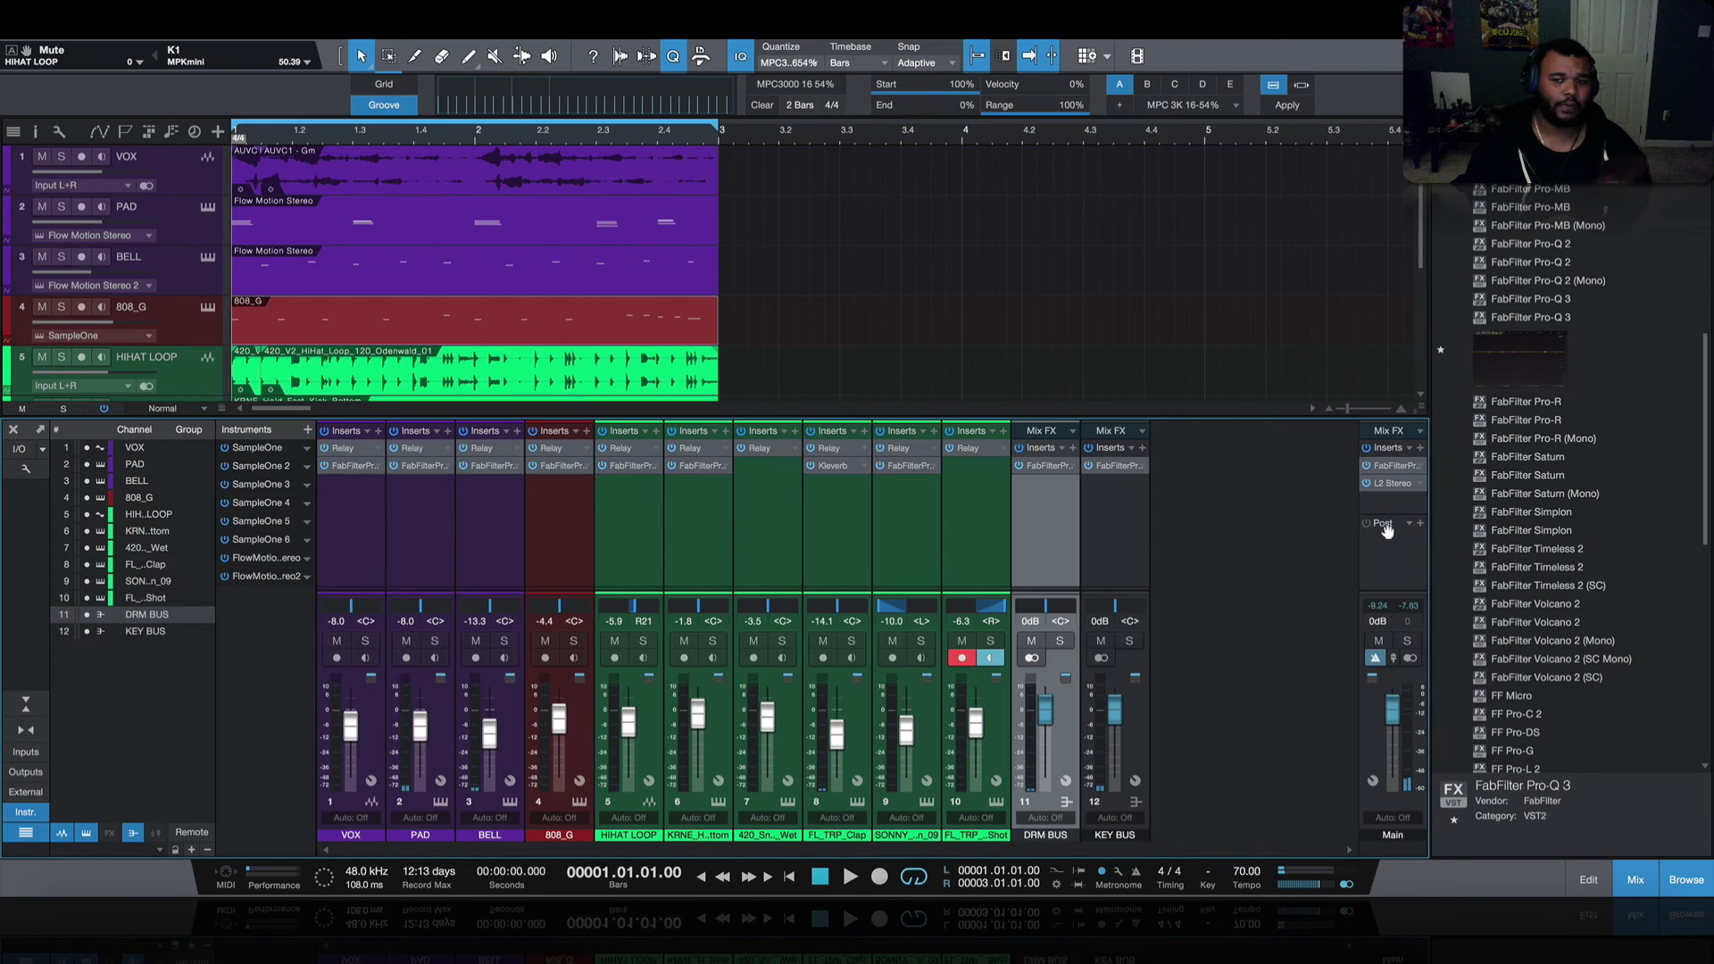
{"action": "left_click", "coordinate": [1406, 468]}
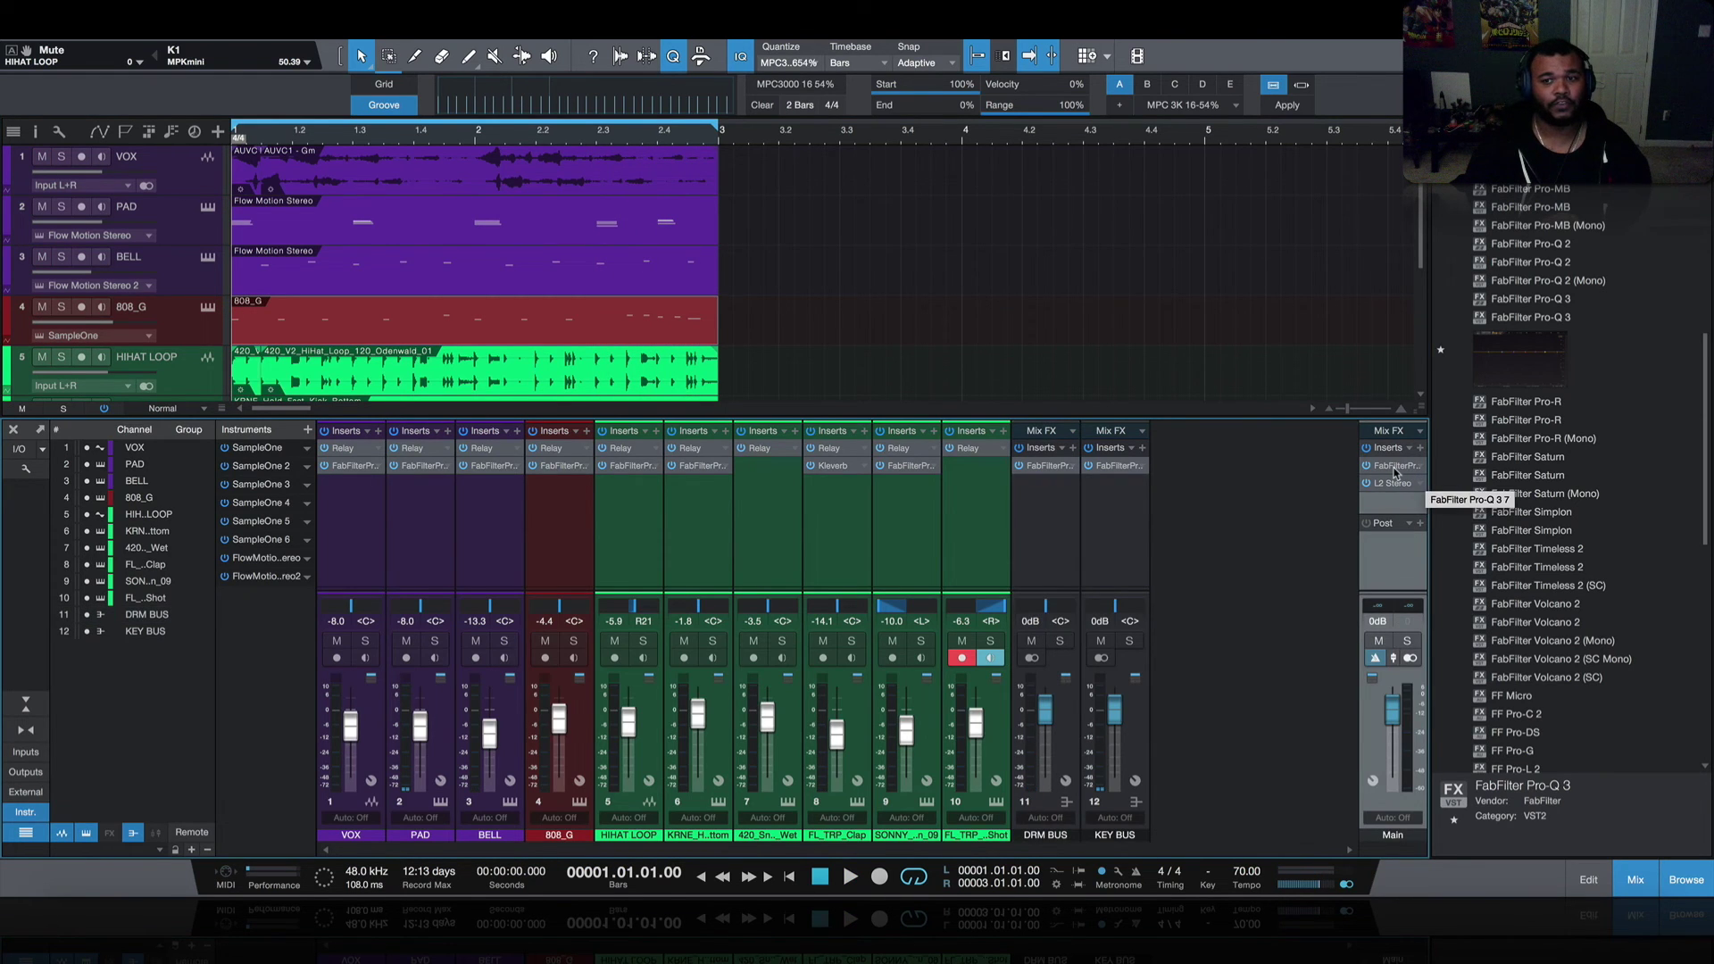
{"action": "left_click", "coordinate": [1396, 468]}
{"action": "key", "text": "space"}
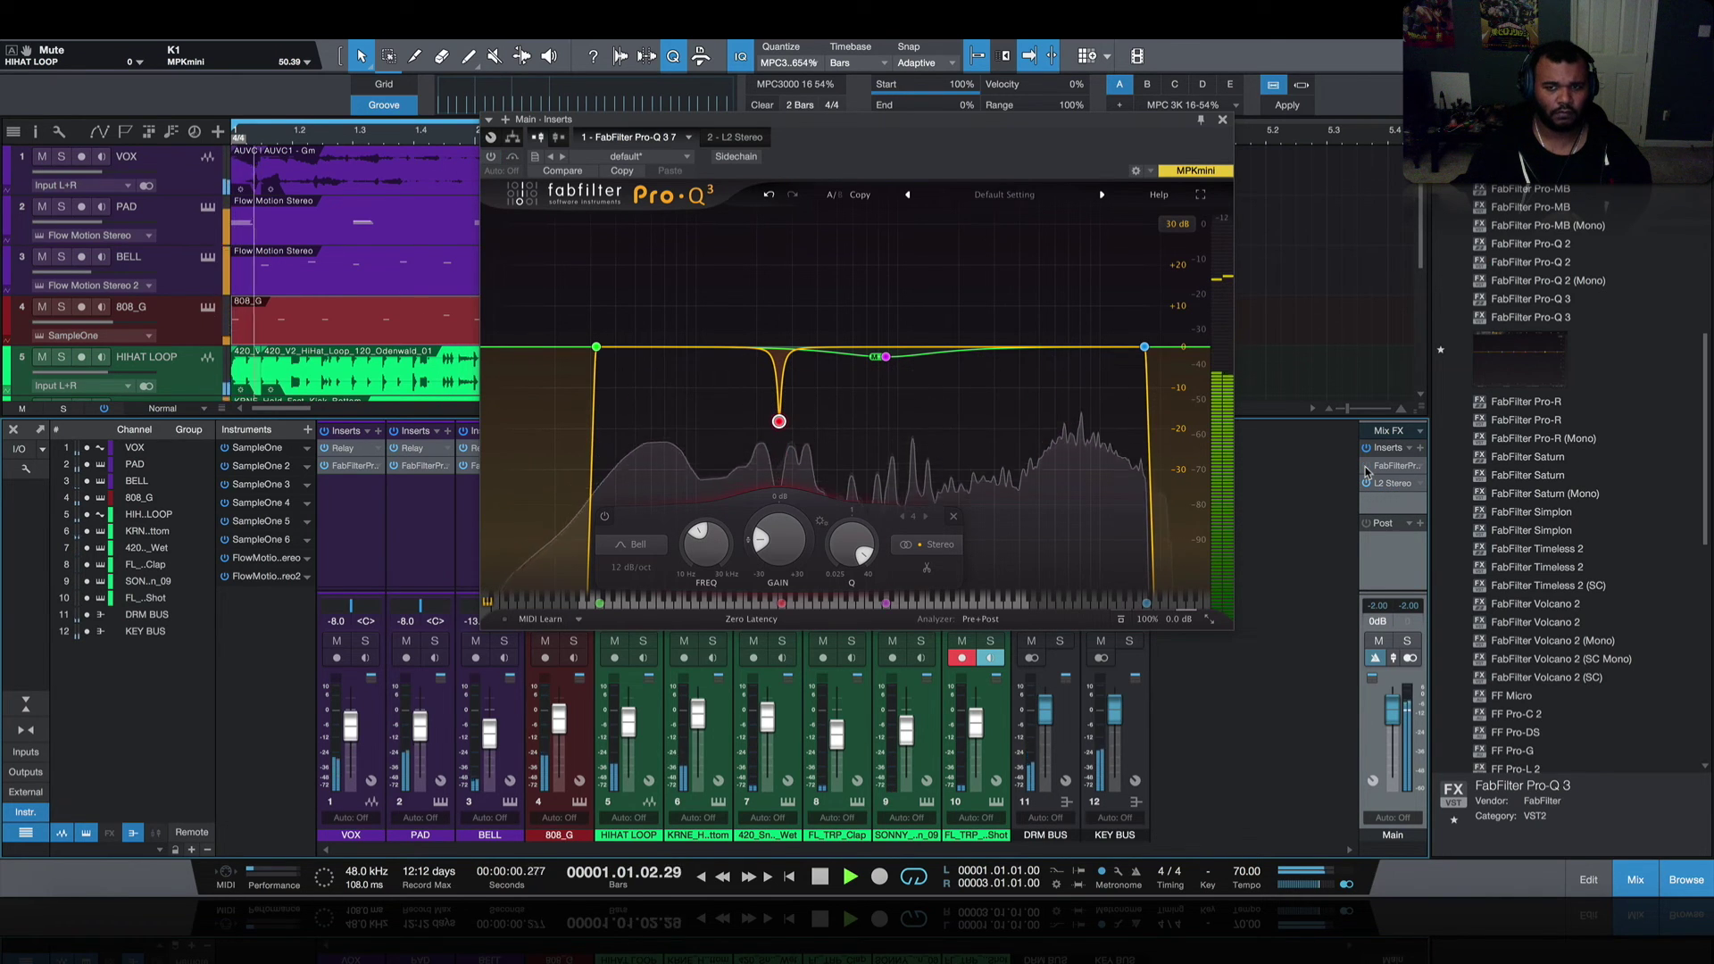
{"action": "key", "text": "space"}
- Set the Main equalizer's processing mode to Linear Phase at Medium resolution and reactivate the equalizer during playback
{"action": "left_click", "coordinate": [752, 619]}
{"action": "left_click", "coordinate": [745, 672]}
{"action": "key", "text": "space"}
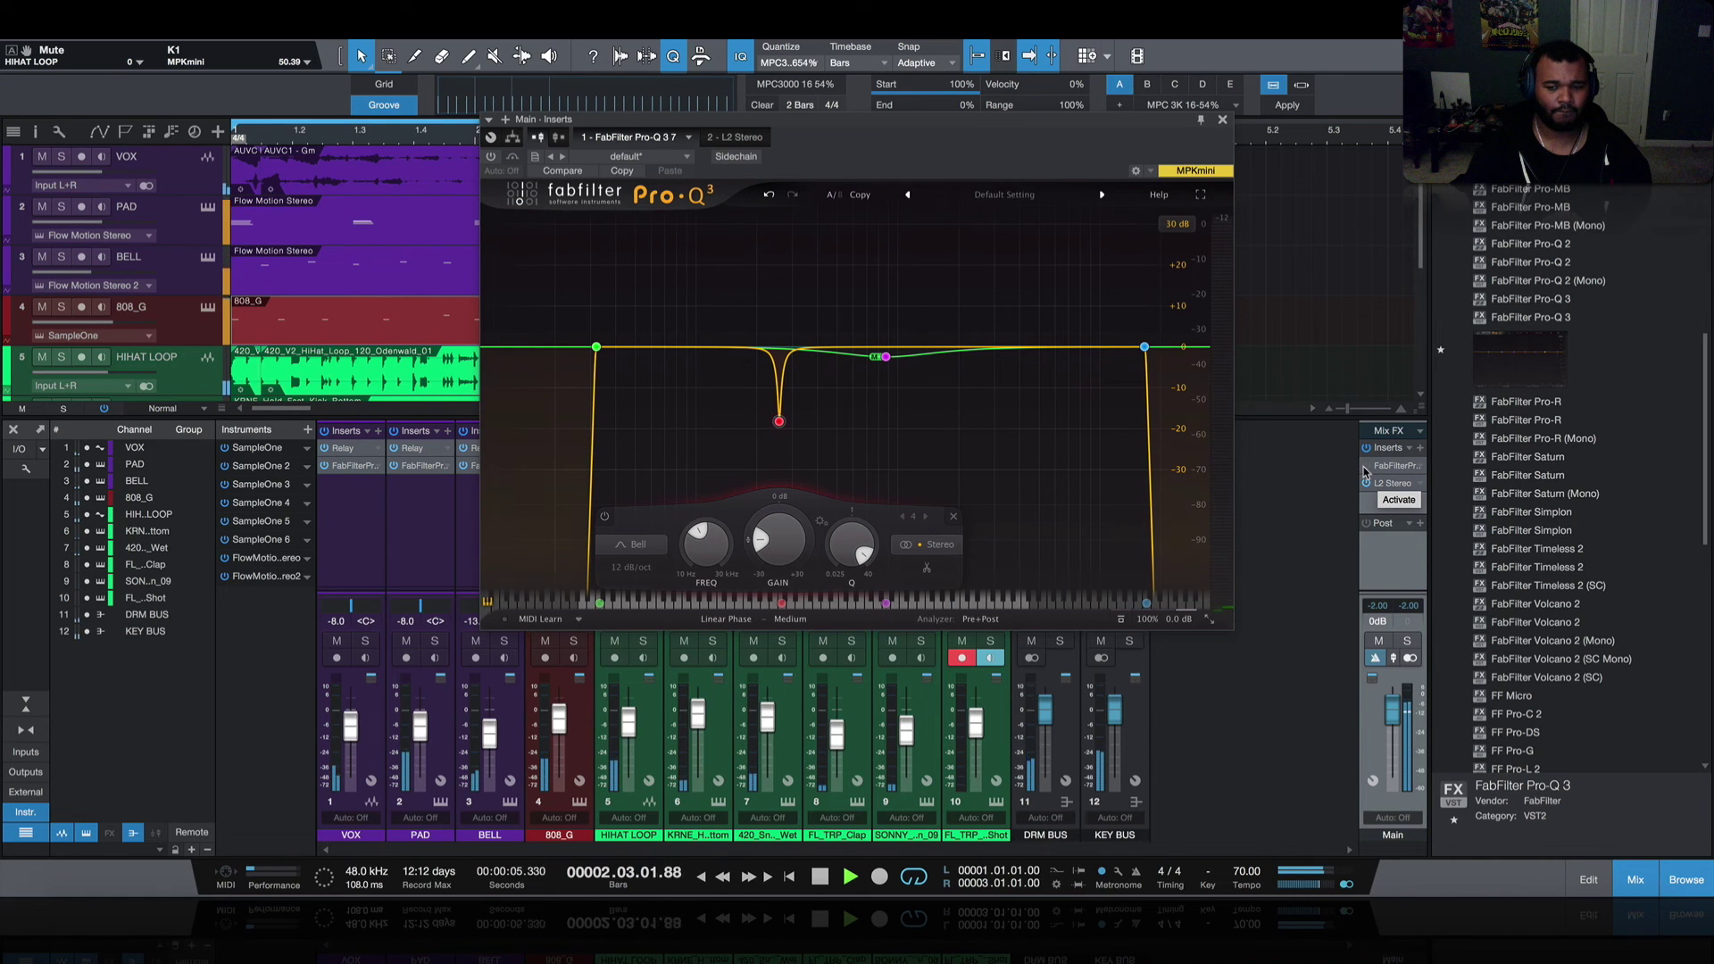
{"action": "left_click", "coordinate": [1364, 470]}
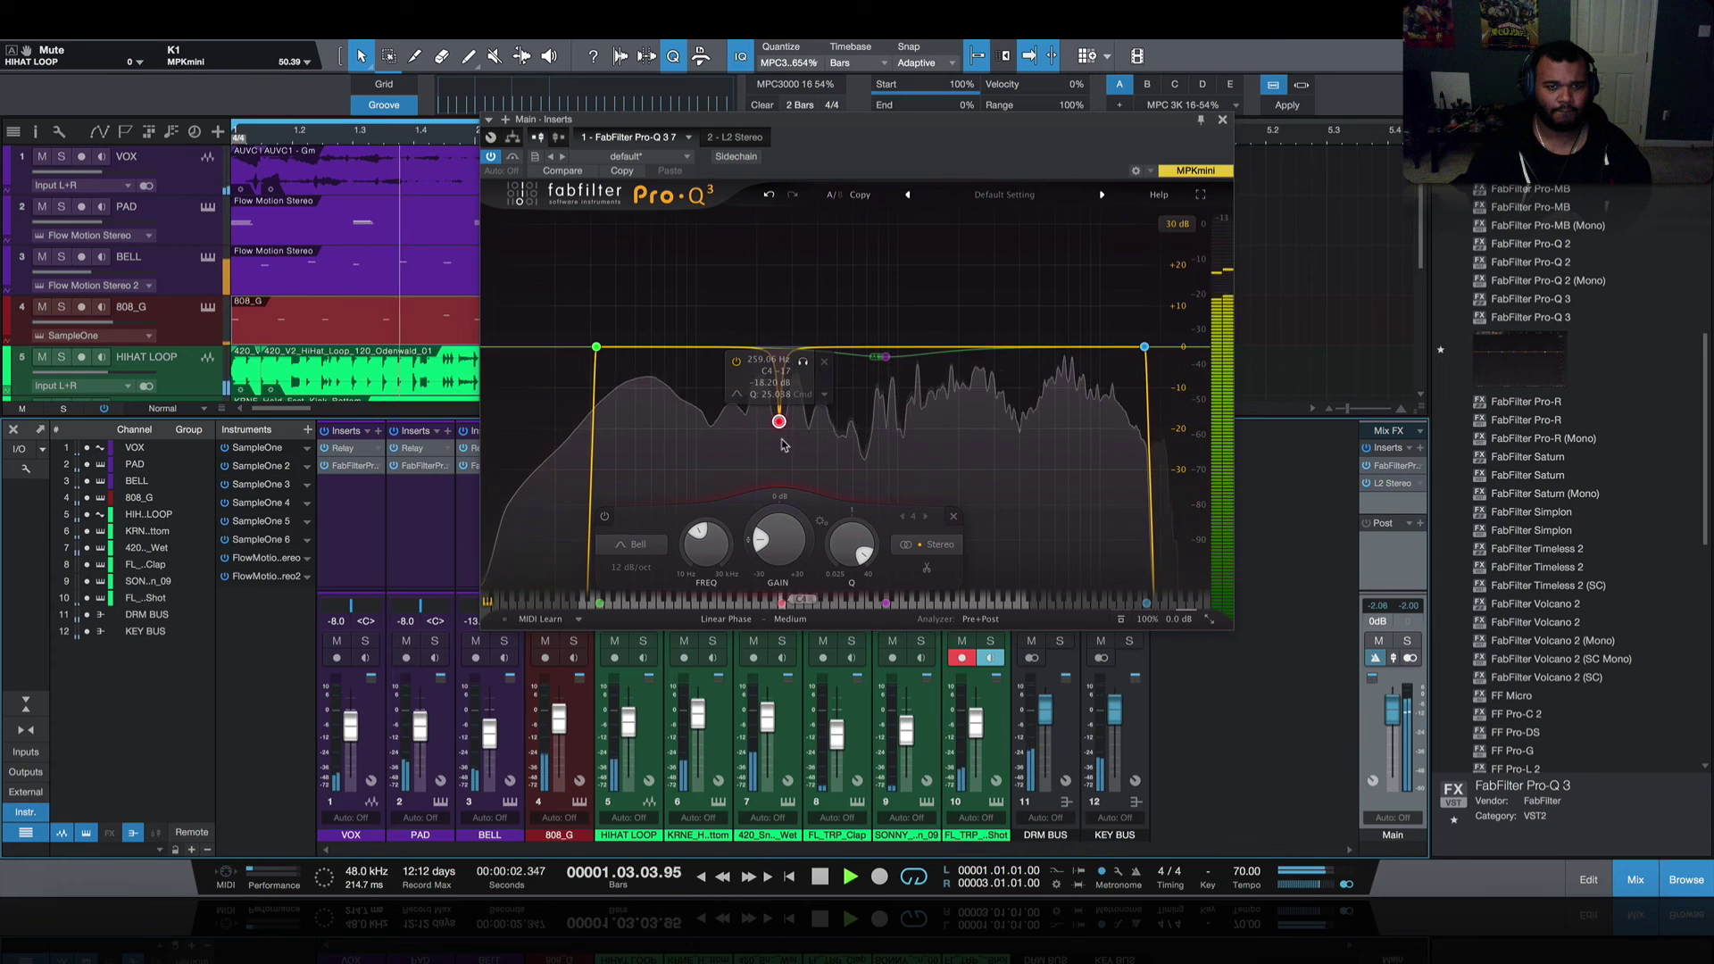
- Fine-tune the Q of the narrow cut near 260 Hz, set its gain to -17.55 dB and close the Main equalizer
{"action": "left_click_drag", "start_coordinate": [852, 547], "coordinate": [851, 581]}
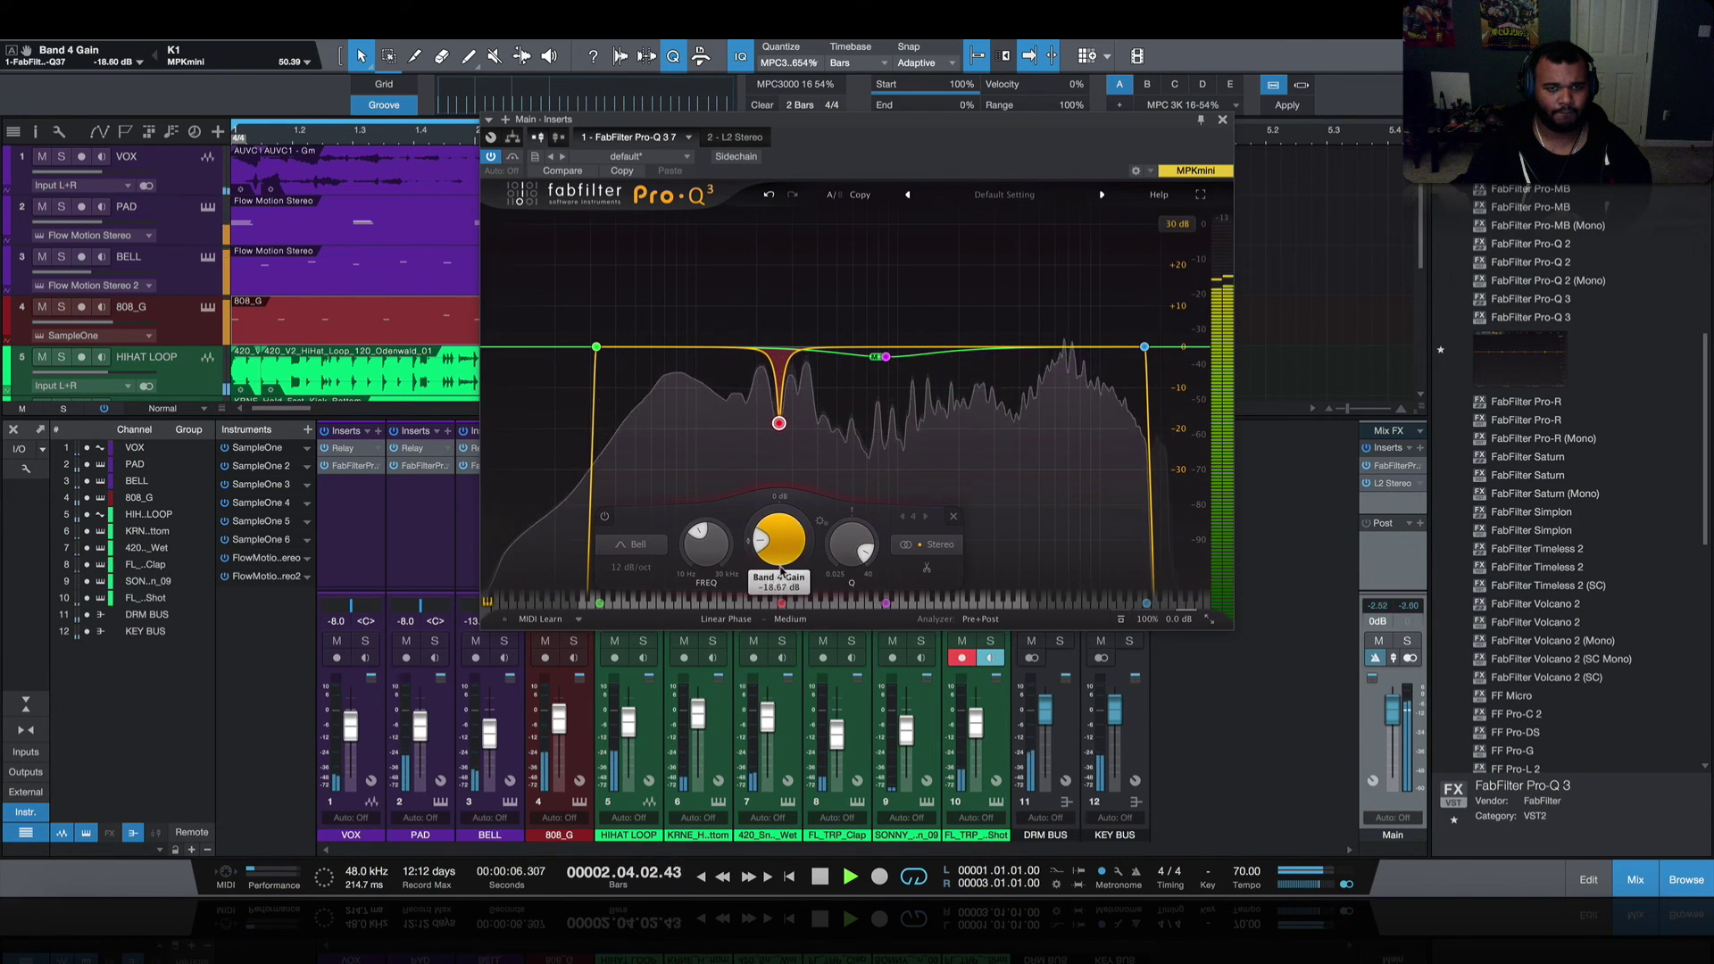
{"action": "left_click", "coordinate": [1222, 119]}
{"action": "key", "text": "space"}
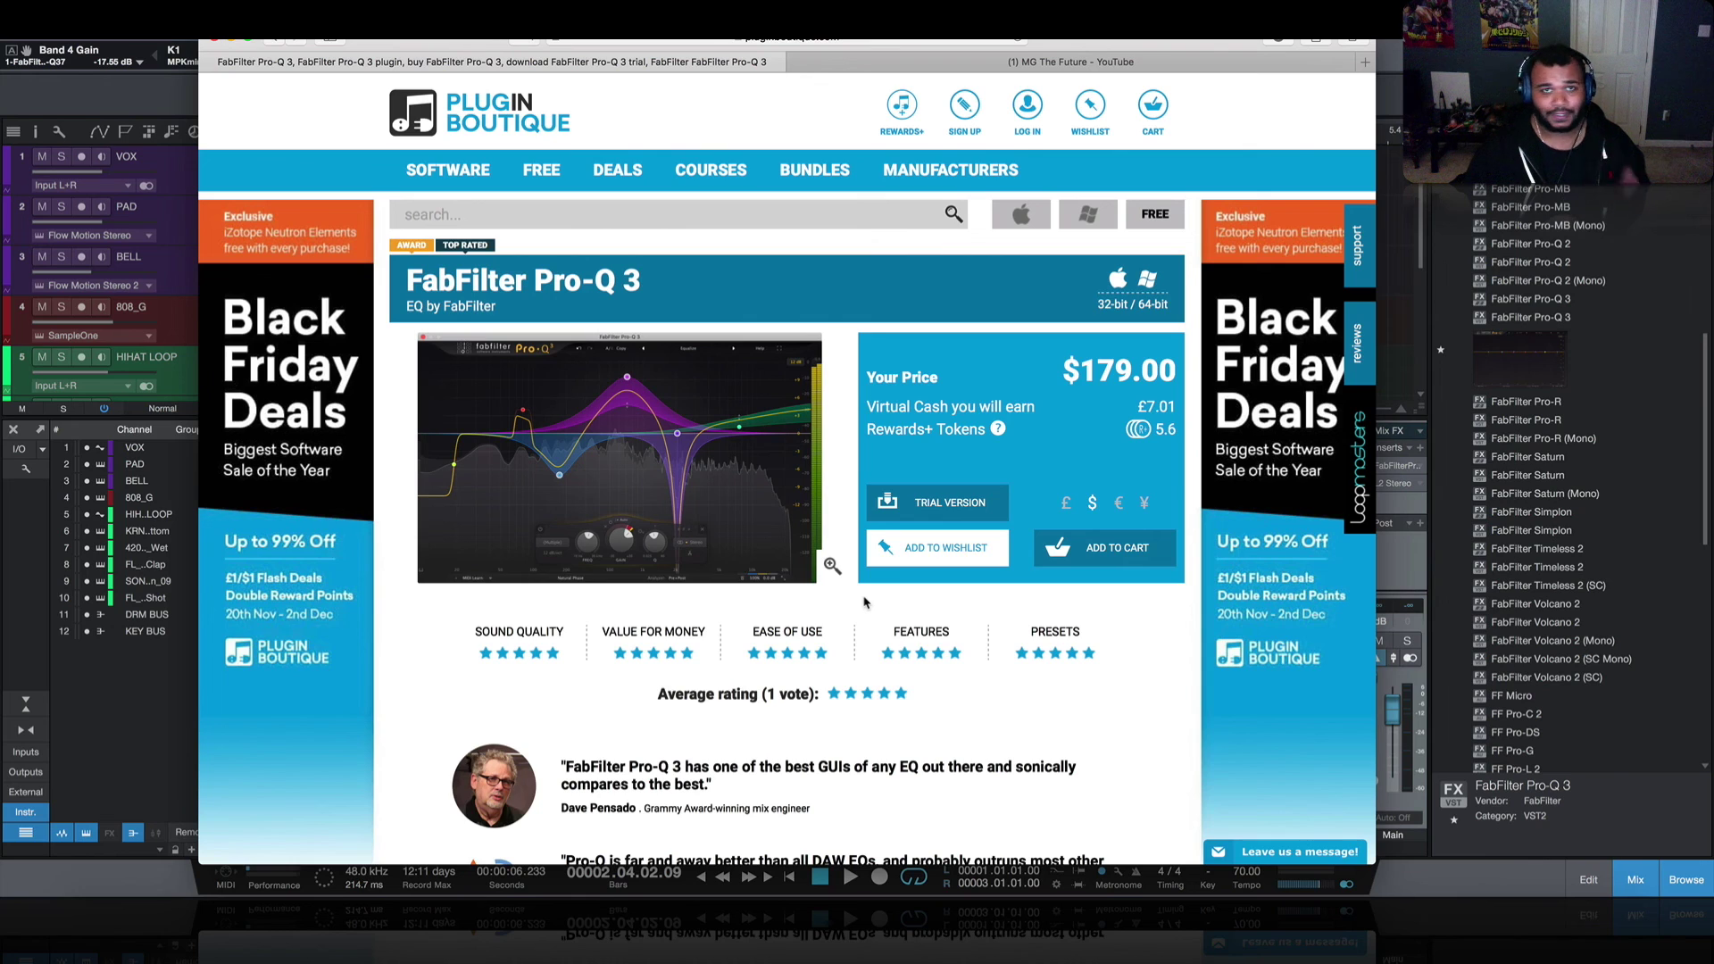
{"action": "mouse_move", "coordinate": [662, 464]}
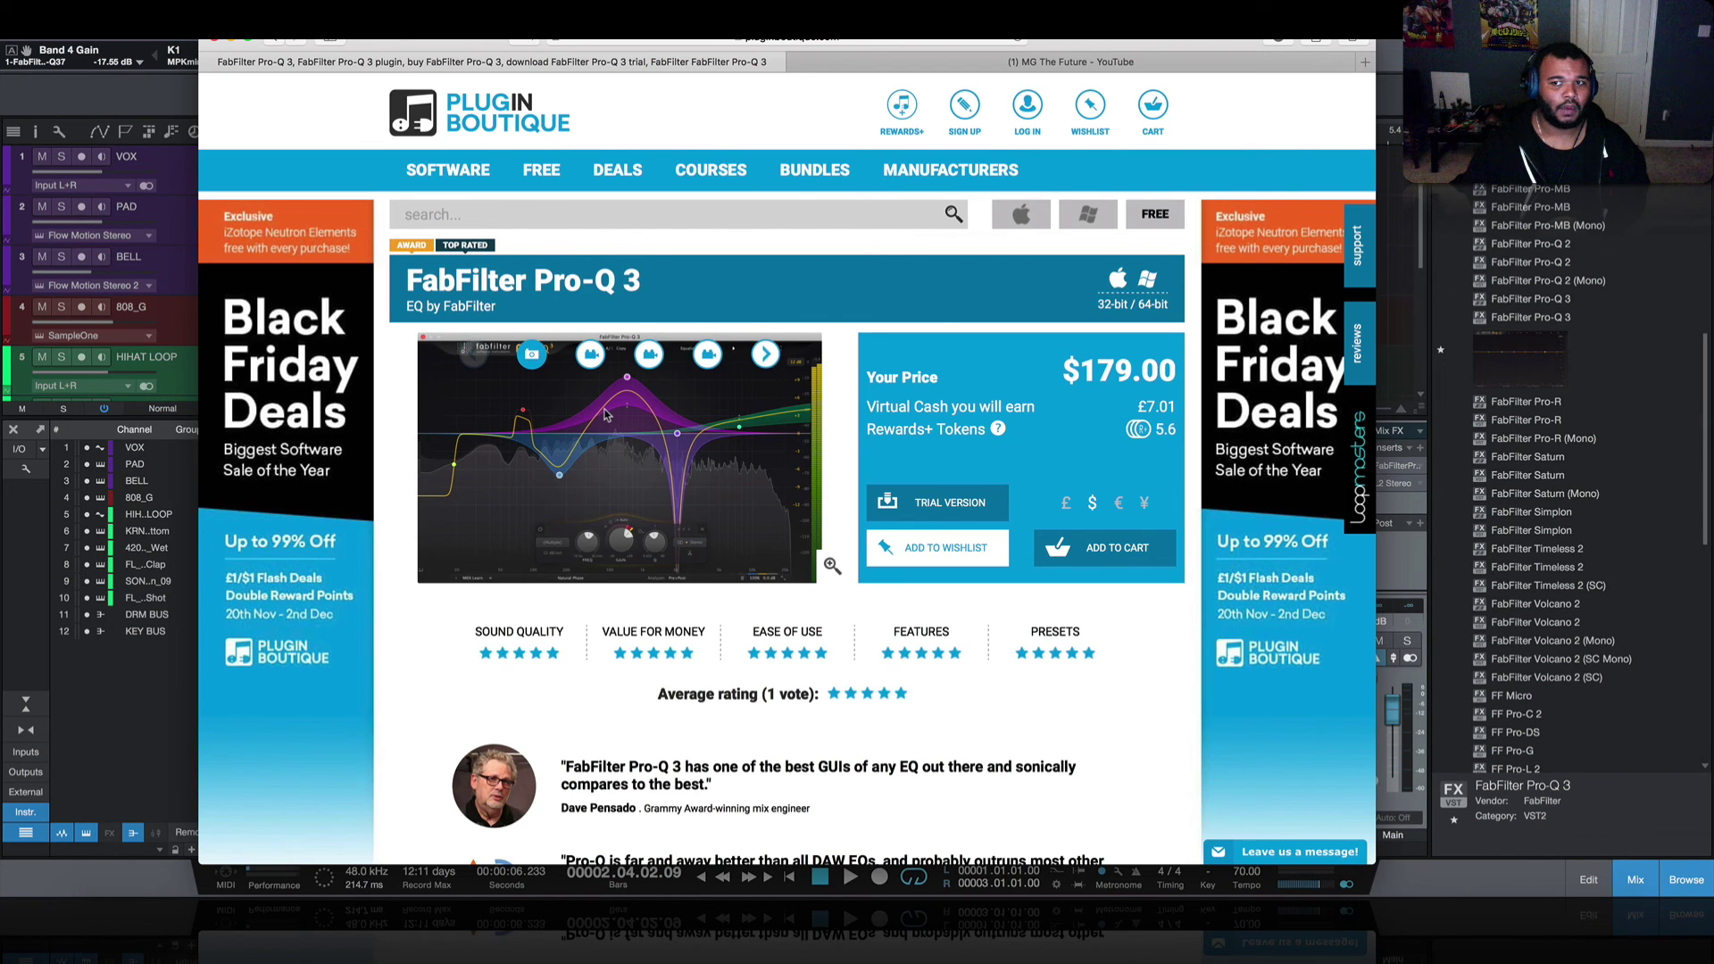